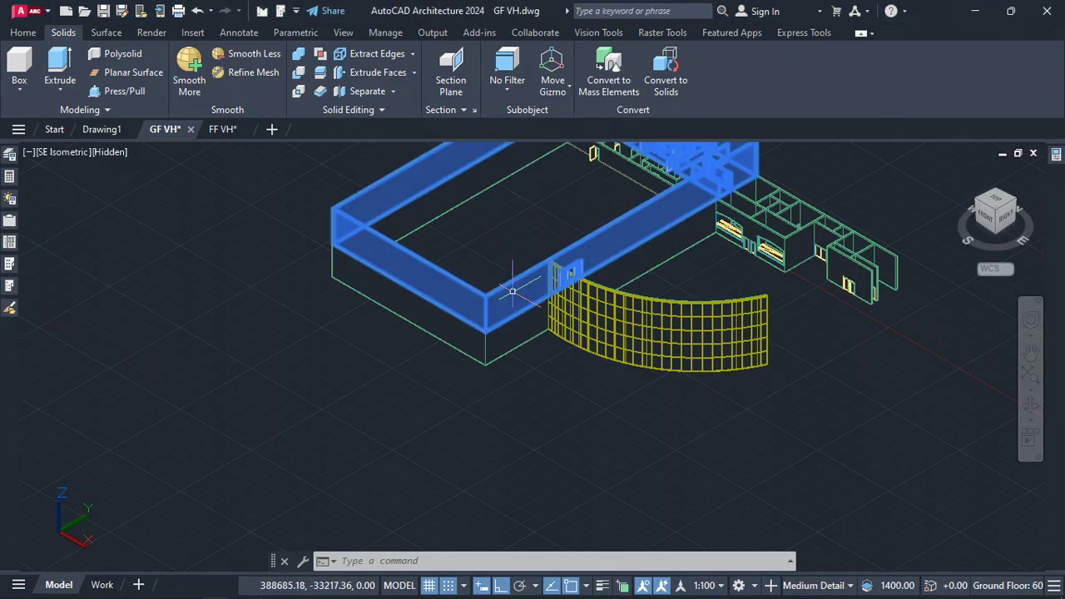
key(Escape)
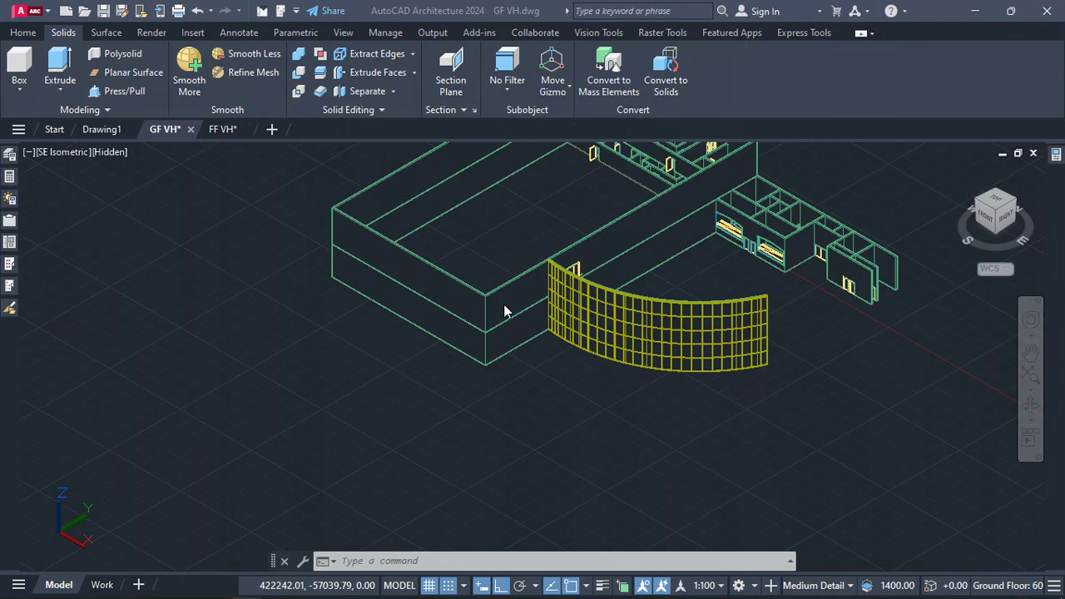
scroll(516, 320, up, 5)
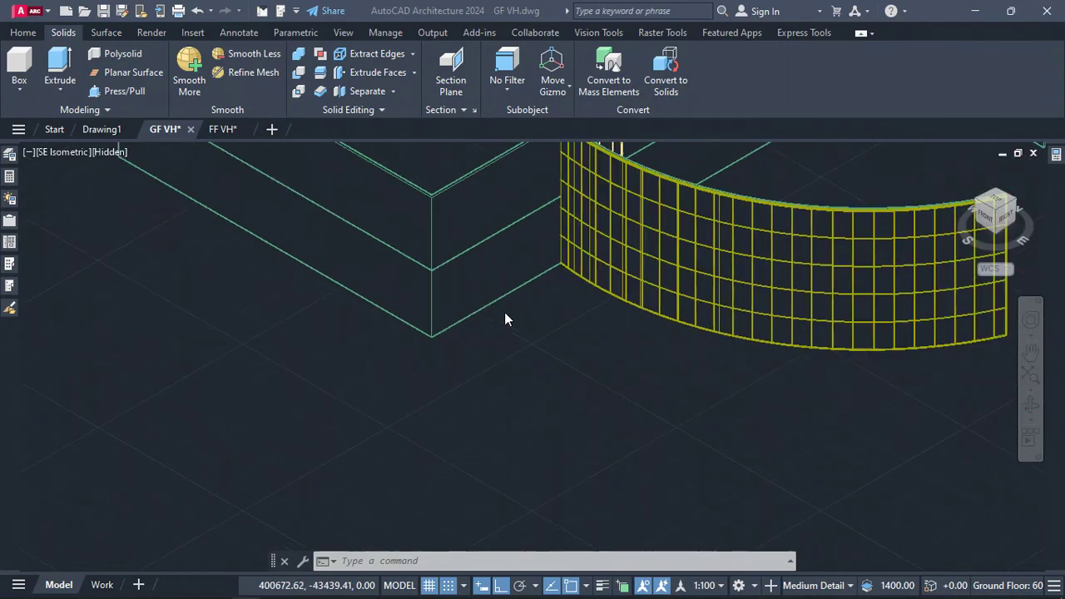
scroll(498, 418, down, 2)
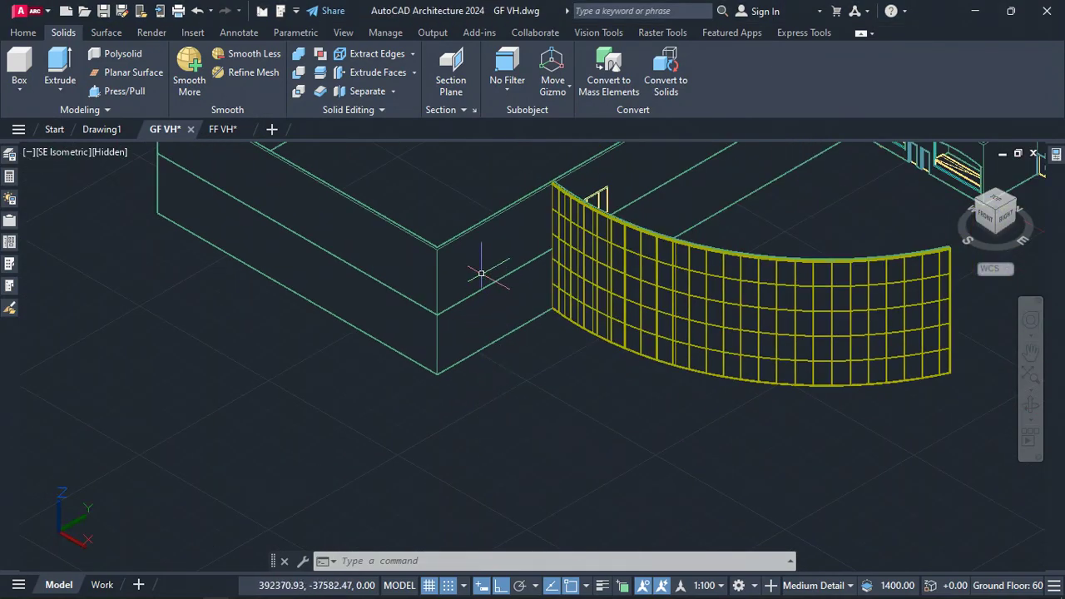
scroll(481, 273, up, 2)
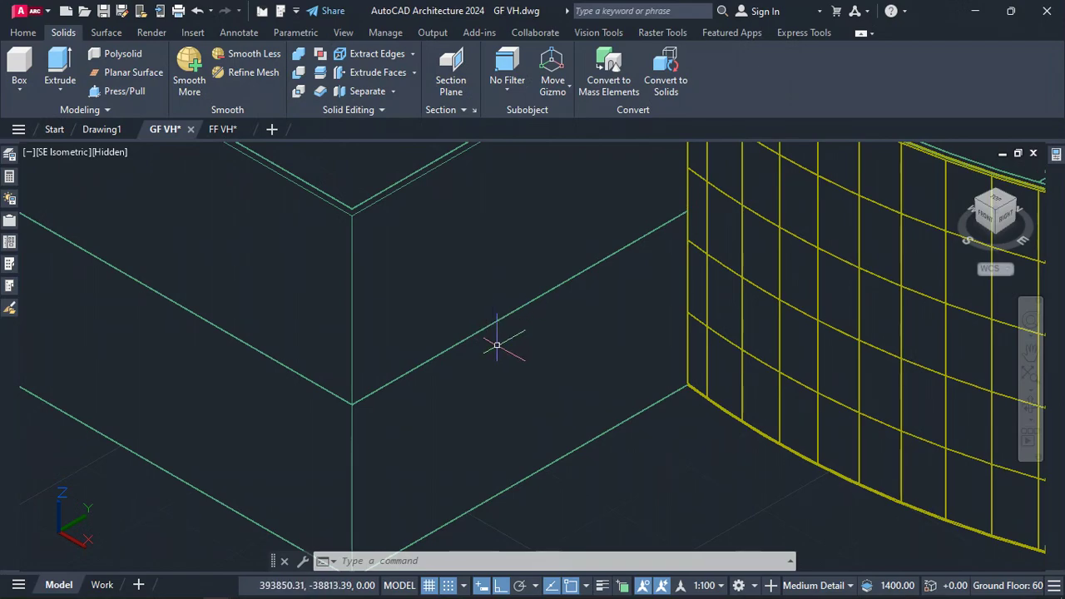
click(20, 32)
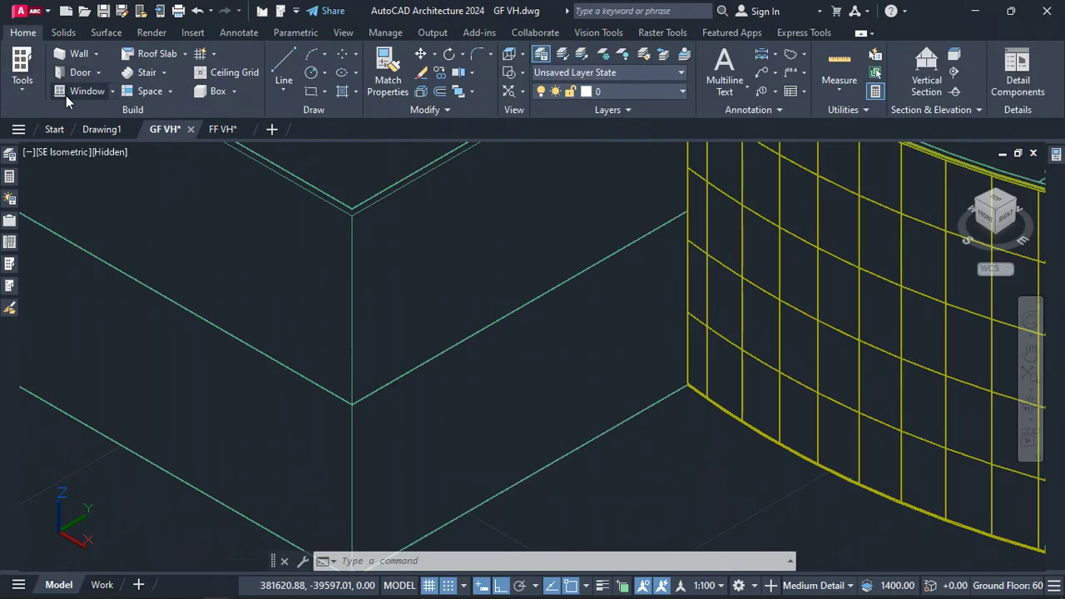
click(97, 74)
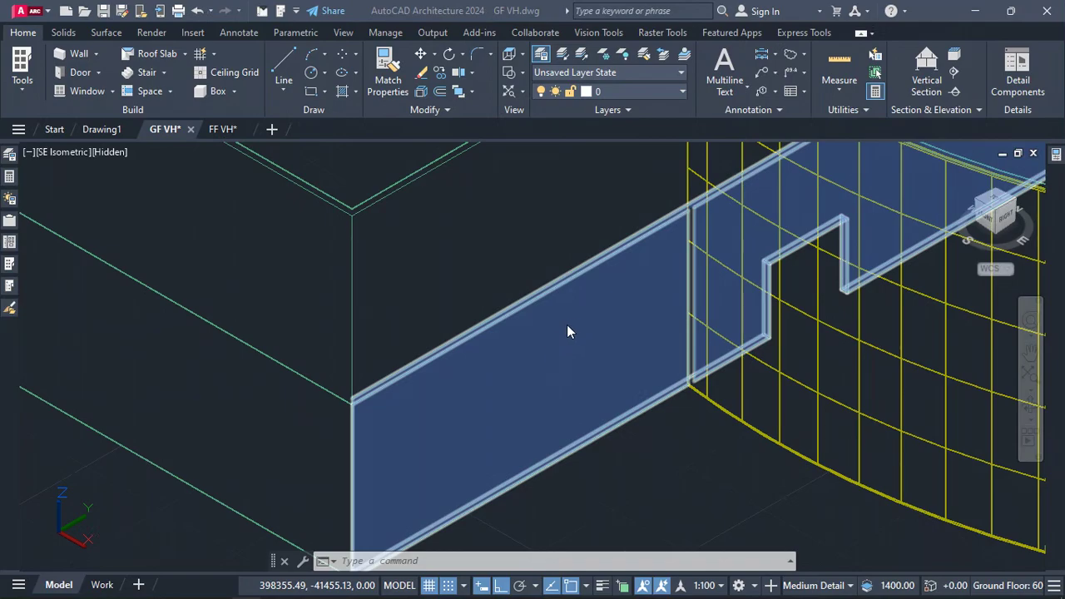
scroll(569, 323, down, 2)
scroll(499, 215, down, 2)
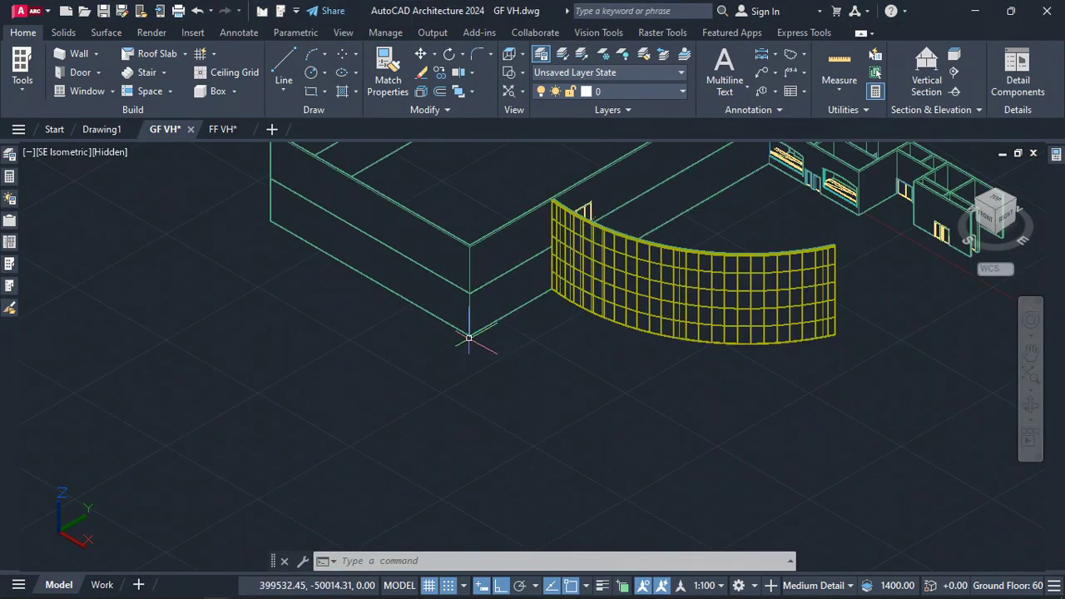
scroll(473, 318, up, 2)
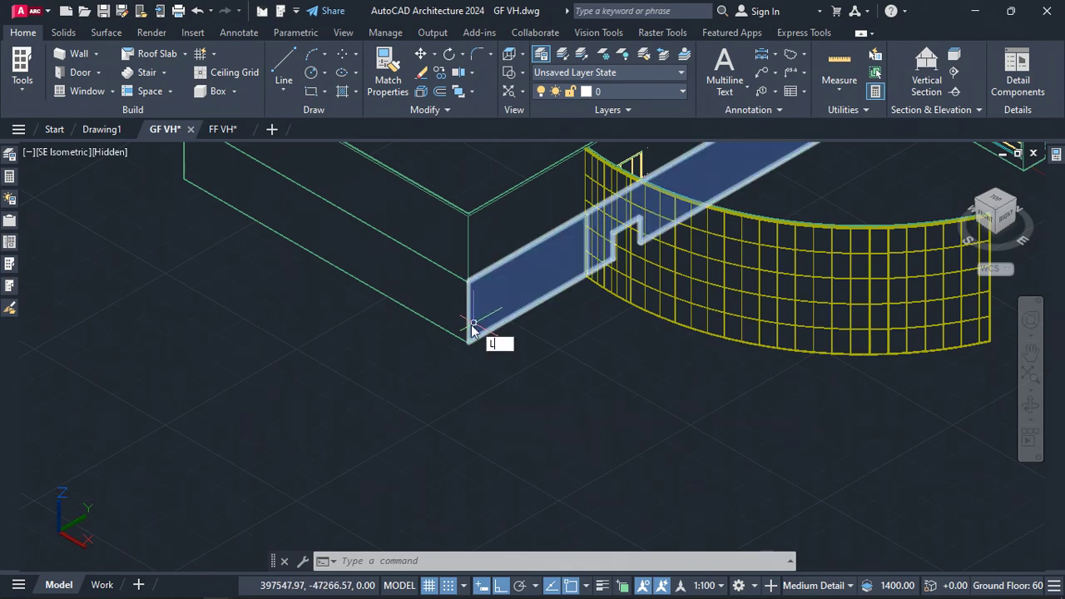
Start a Line at the wall's bottom corner and draw up the corner and along the top edge to the curtain wall
key(Return)
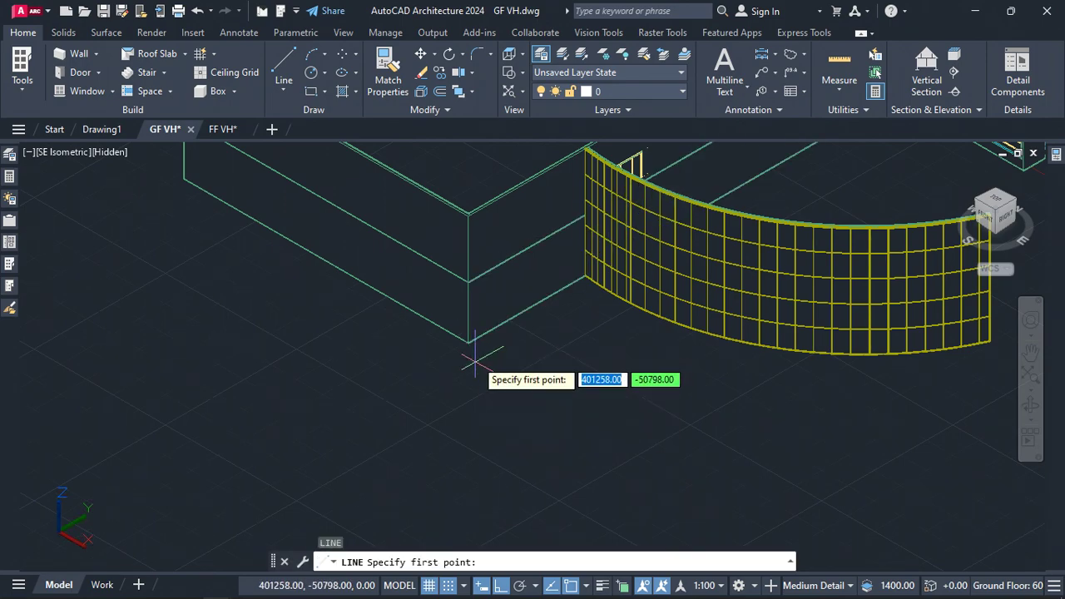
scroll(473, 349, up, 1)
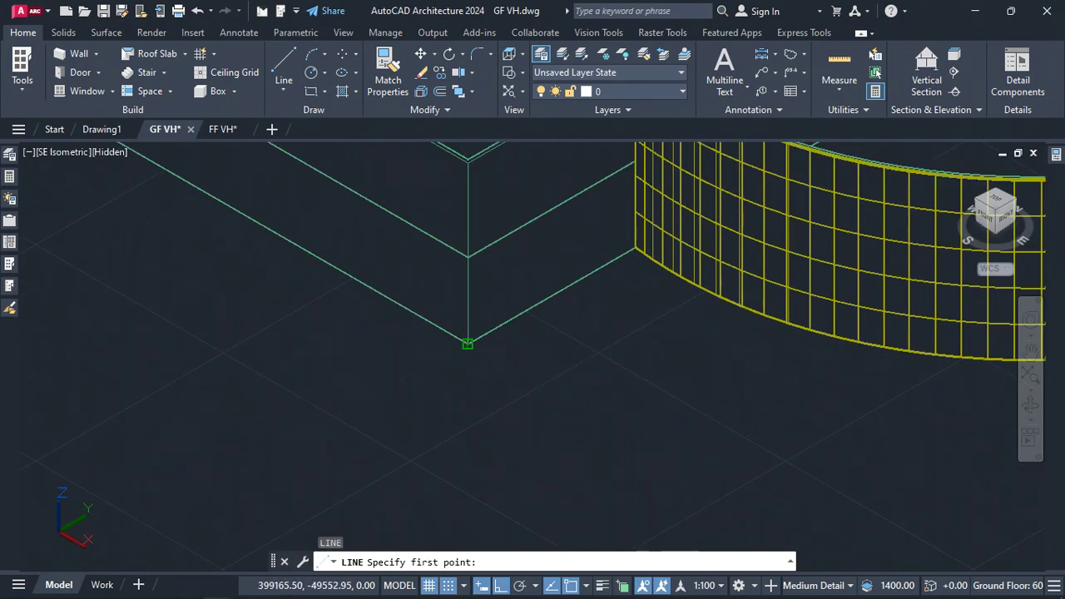
click(467, 344)
scroll(468, 344, down, 2)
scroll(467, 230, up, 1)
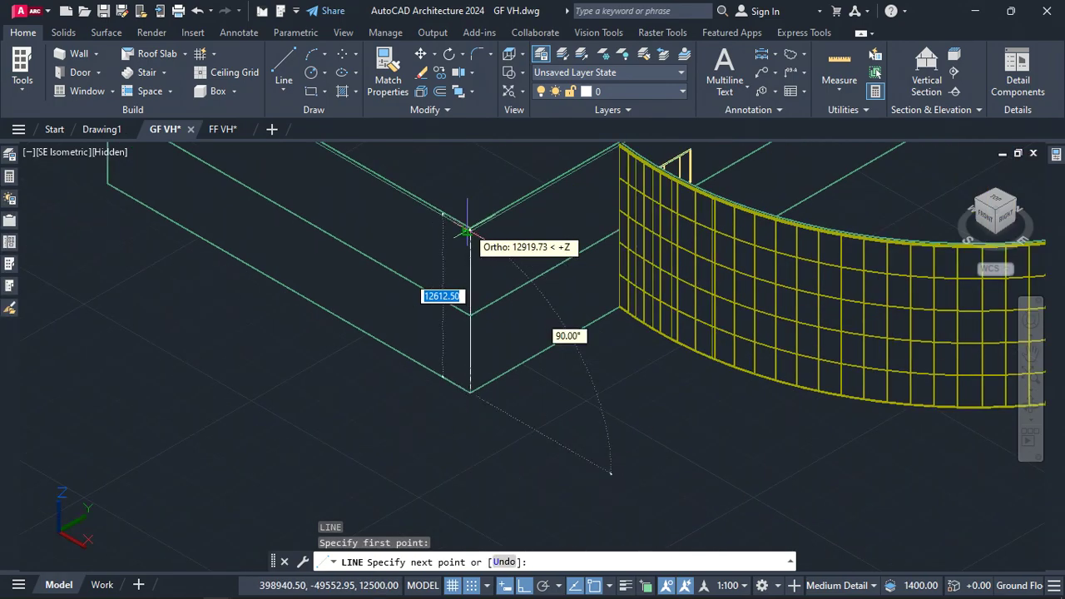
scroll(467, 230, up, 2)
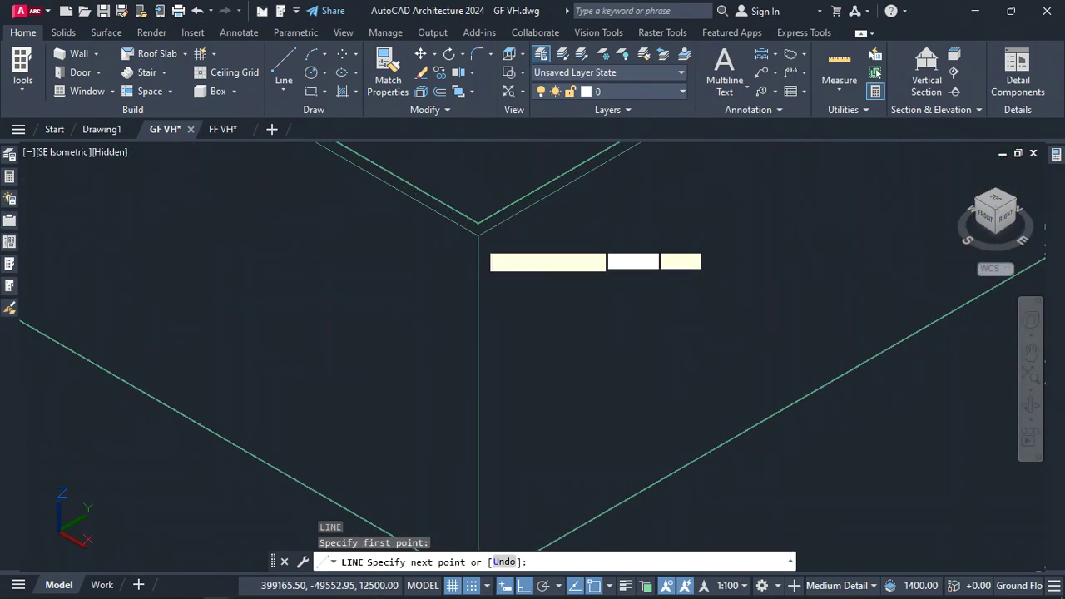
scroll(478, 242, down, 2)
scroll(416, 352, up, 2)
scroll(542, 243, up, 1)
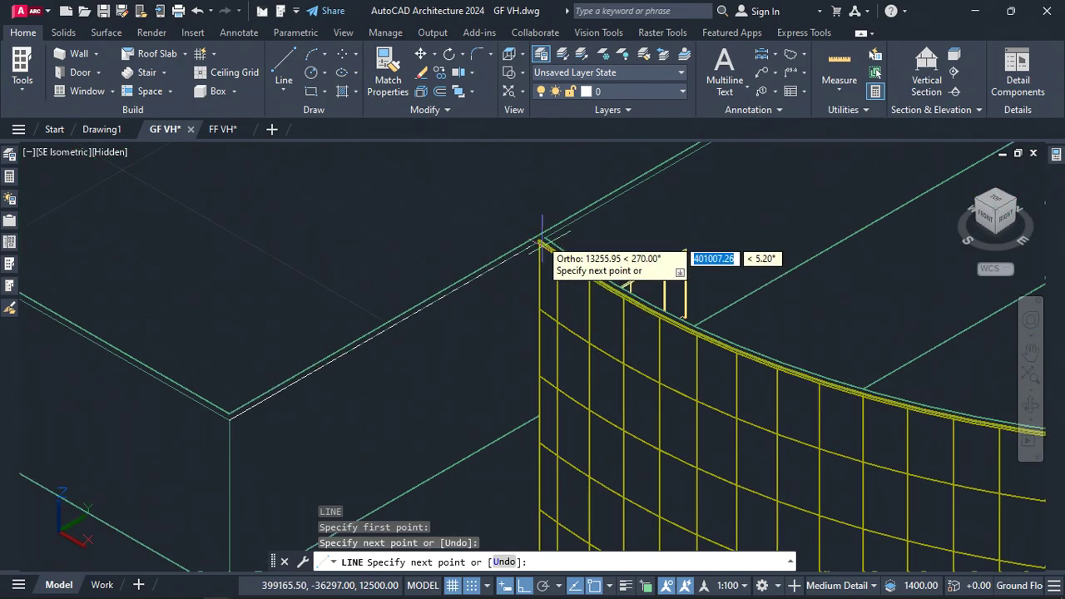
scroll(541, 243, up, 3)
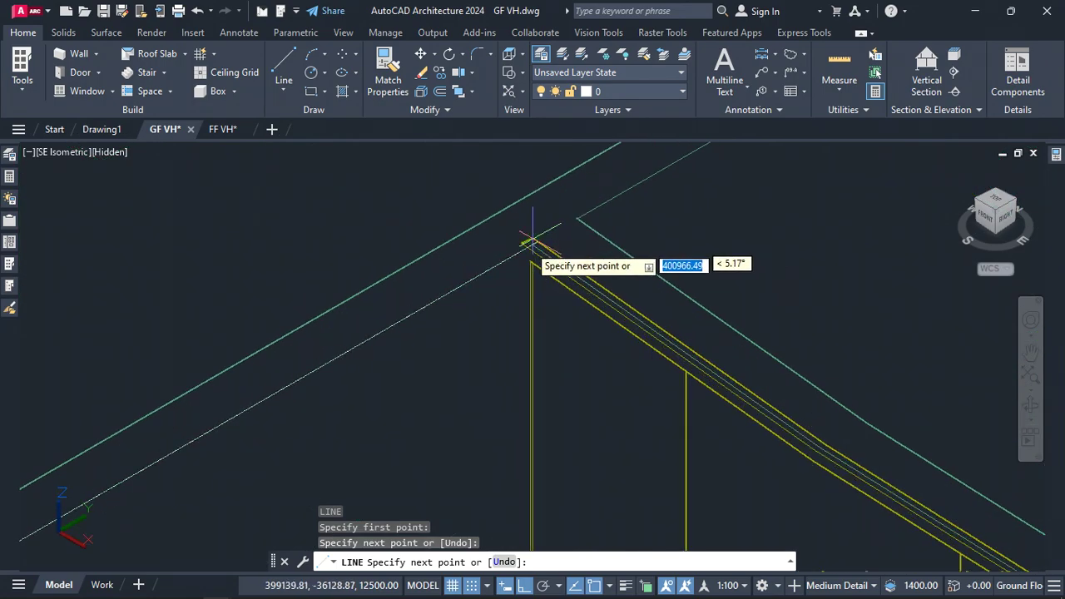
click(532, 243)
Continue the line down the curtain wall's edge and back to the starting corner, closing the rectangular outline
scroll(529, 216, down, 2)
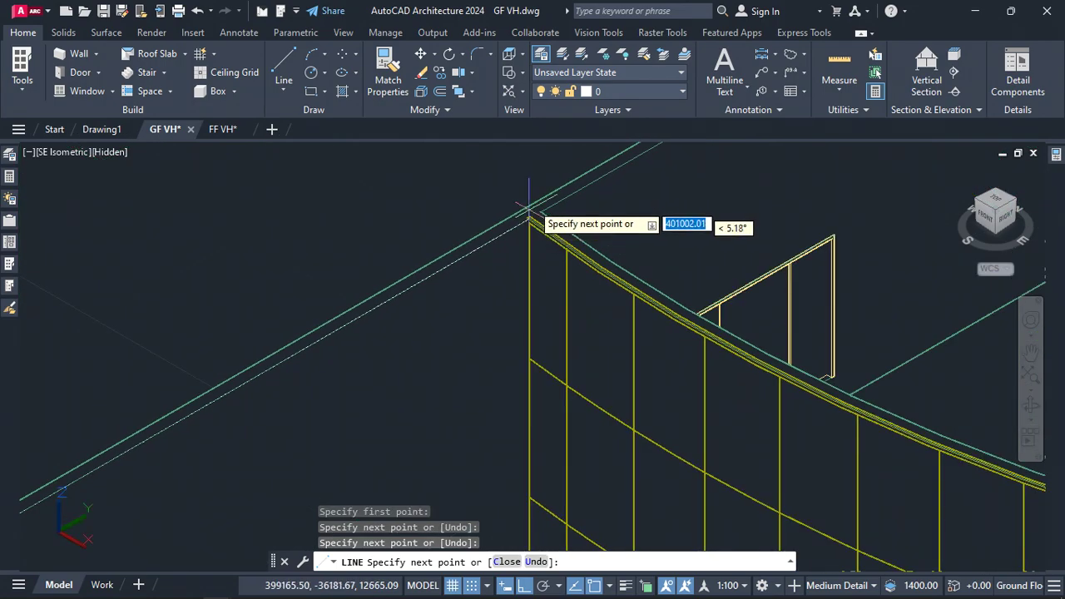
scroll(532, 219, down, 1)
scroll(524, 358, up, 2)
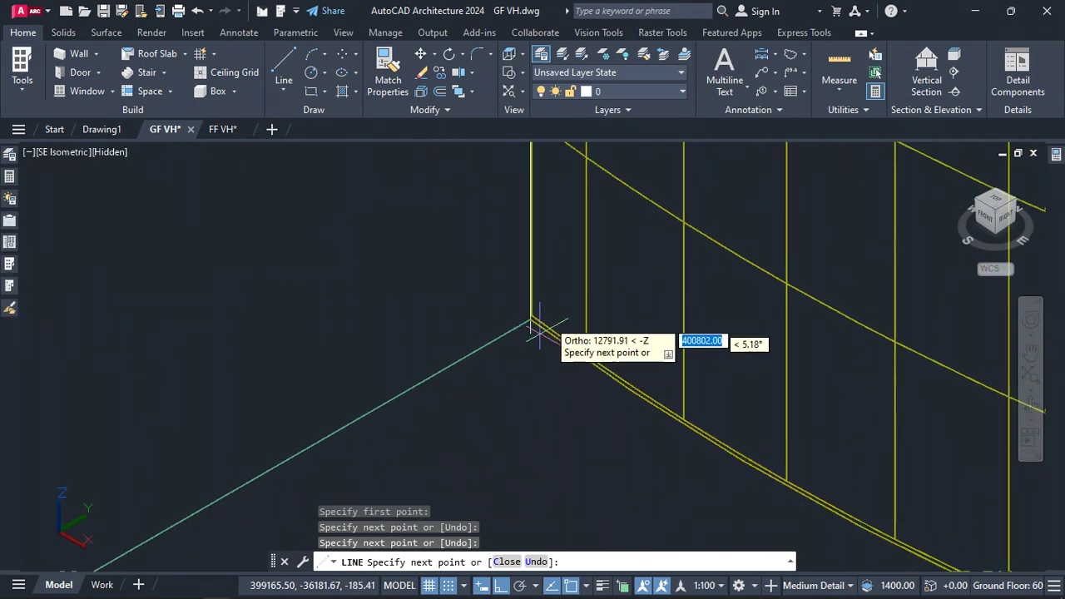
scroll(532, 325, up, 2)
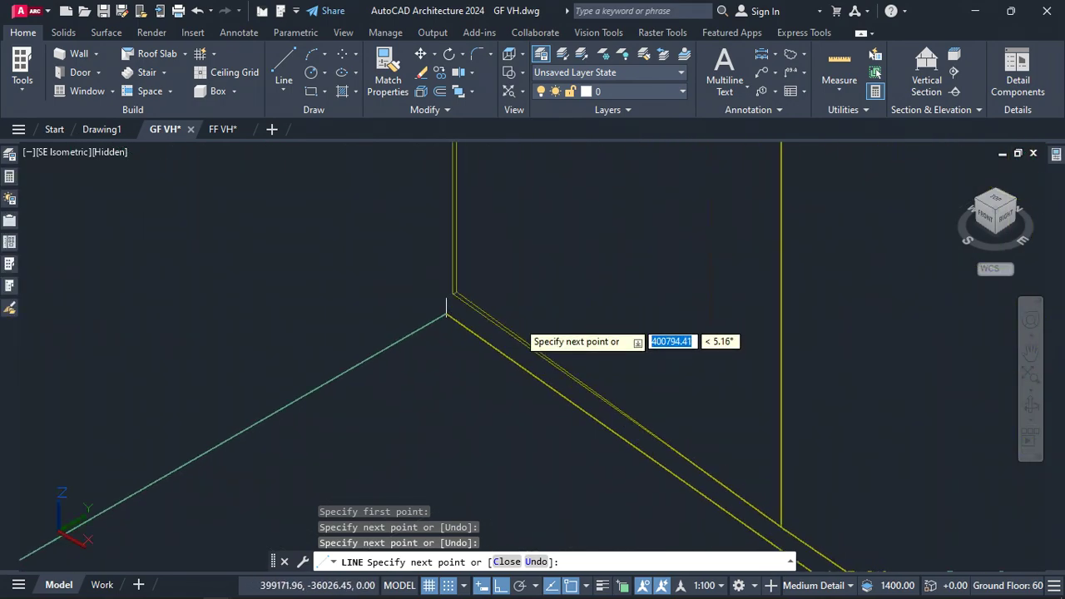
click(447, 314)
scroll(559, 289, down, 6)
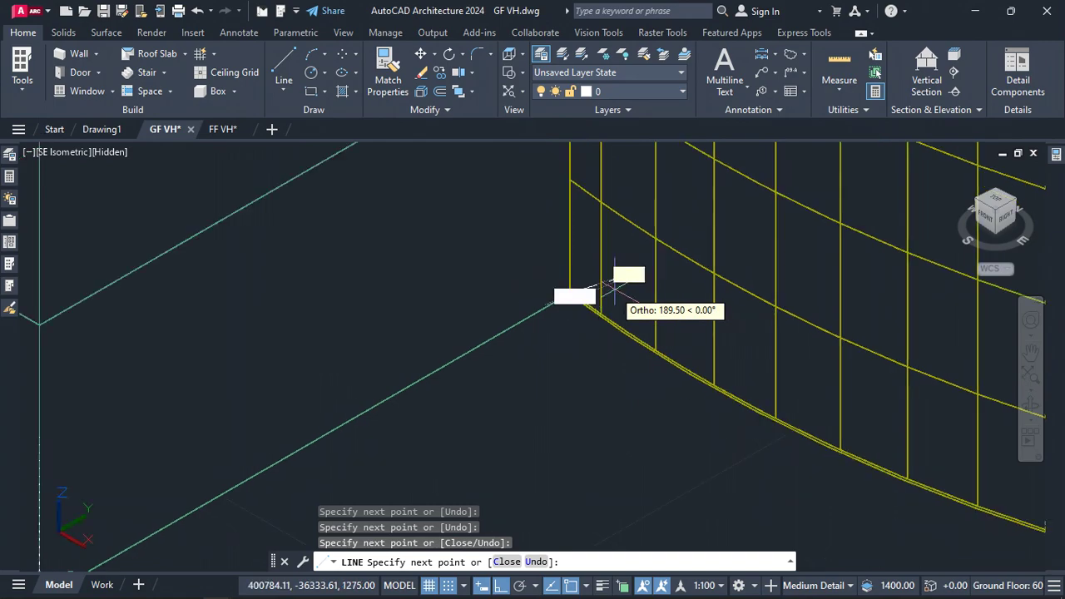
scroll(594, 297, down, 2)
scroll(254, 495, up, 4)
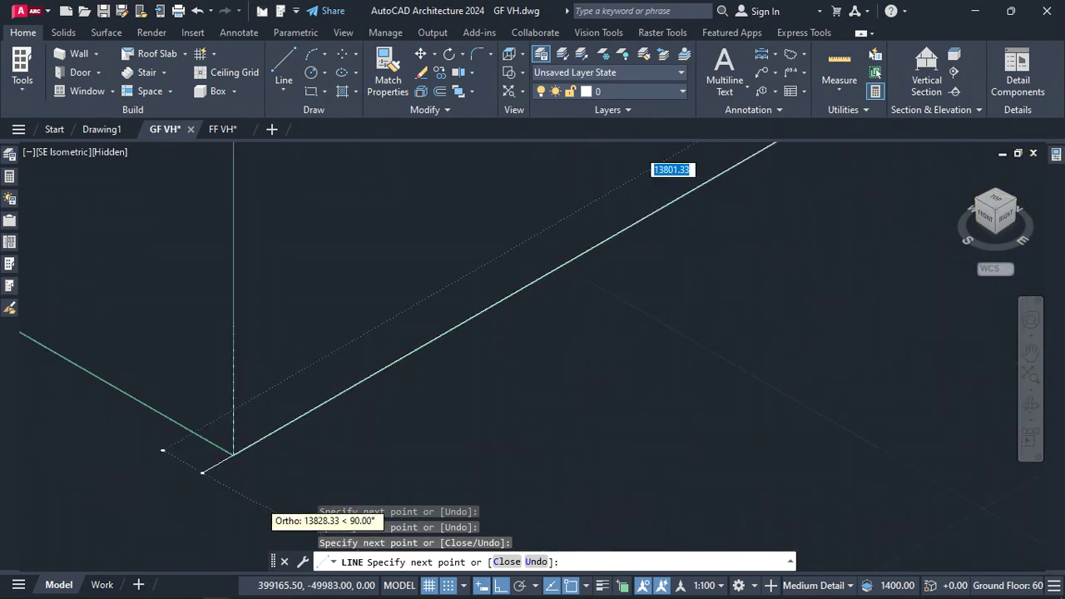
click(233, 450)
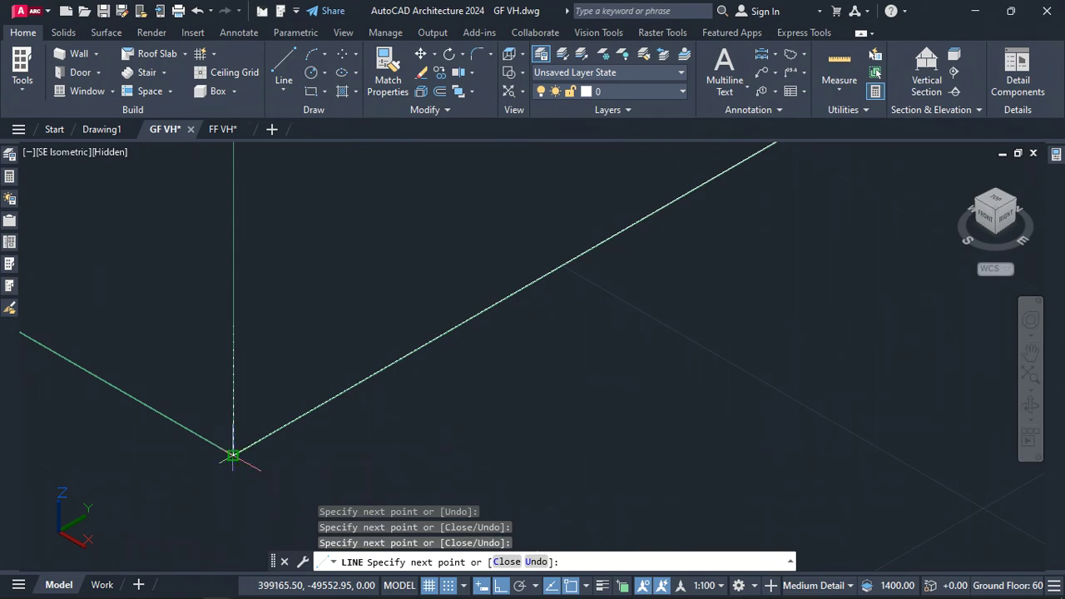
key(Escape)
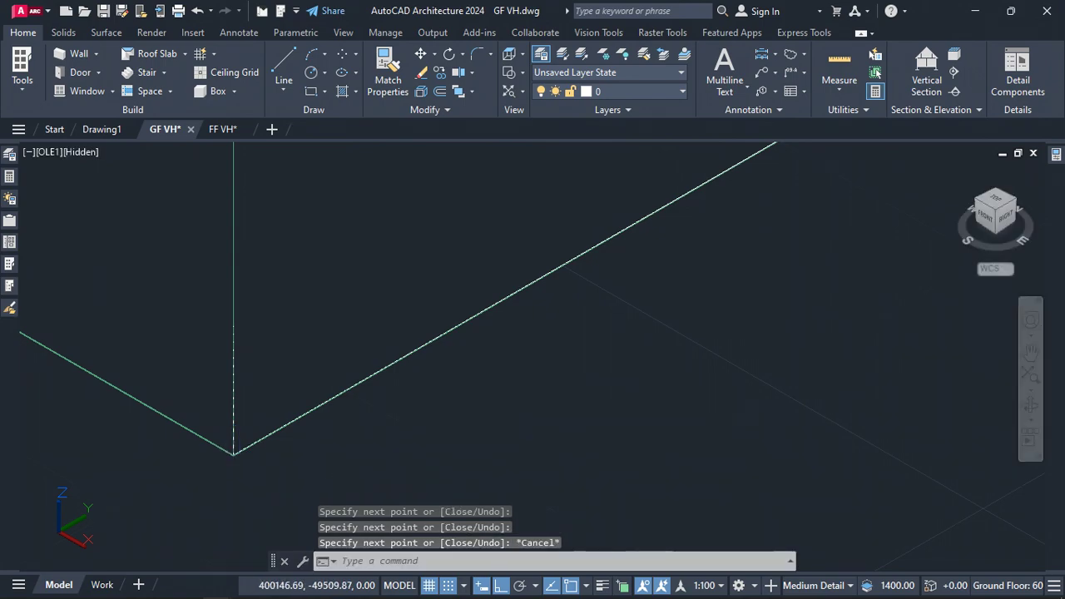
Save the drawing
key(ctrl+s)
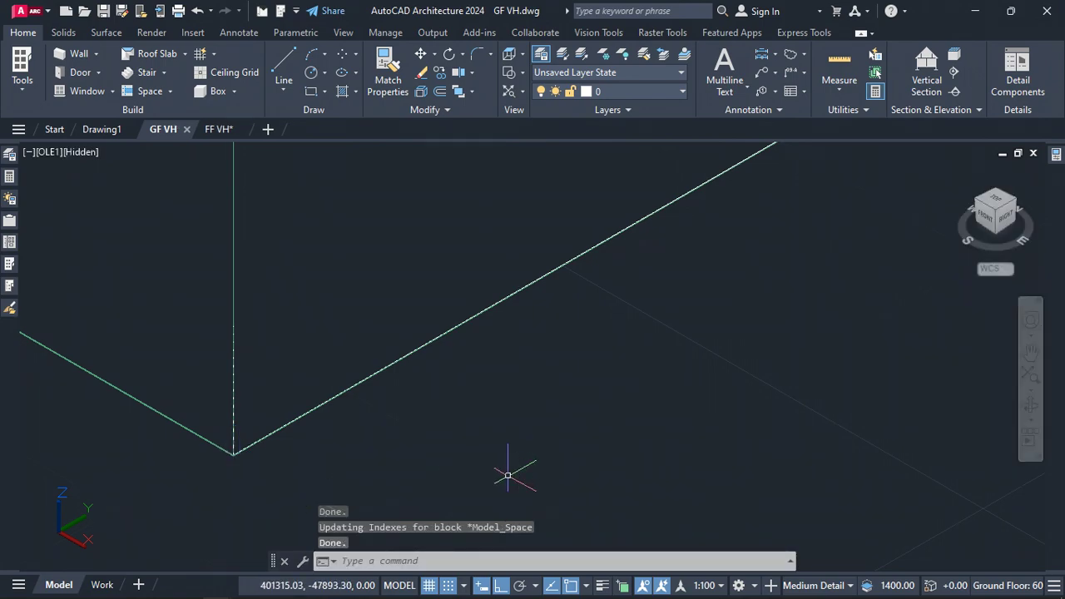
scroll(508, 475, down, 6)
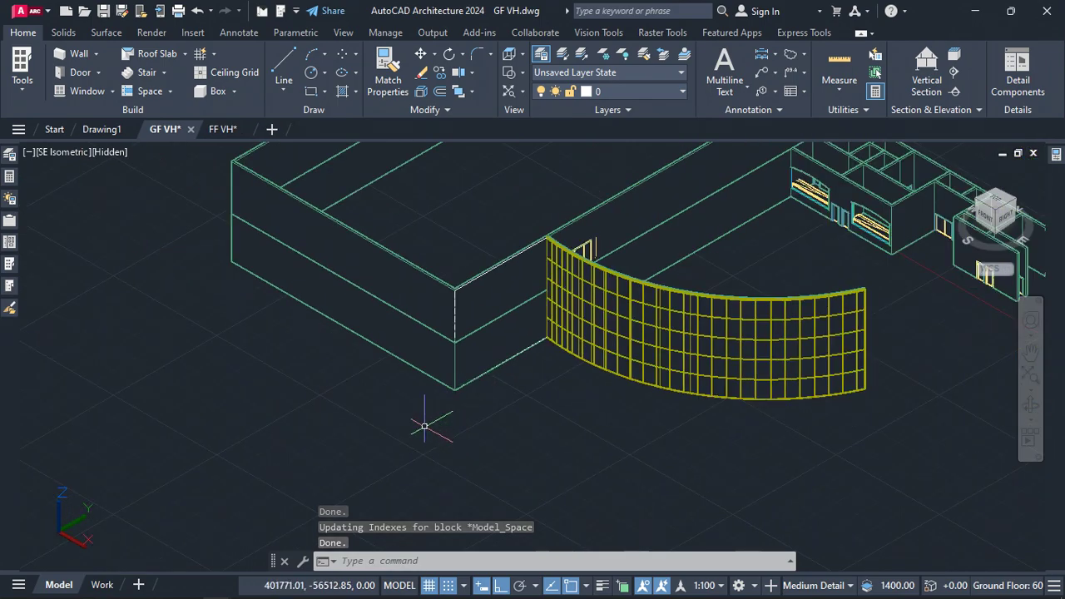
click(430, 406)
click(506, 247)
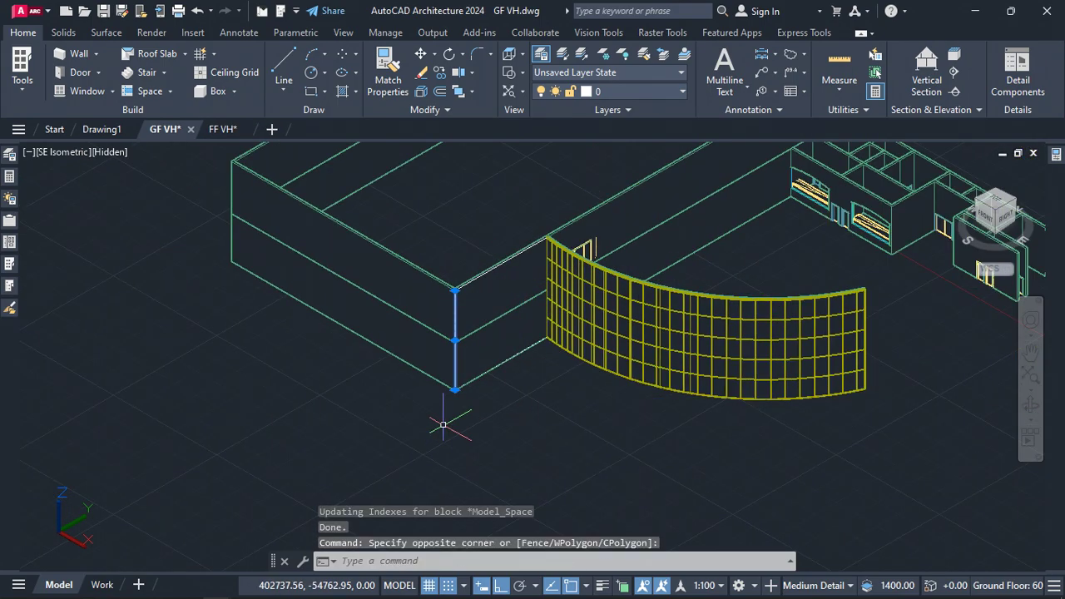
right_click(464, 346)
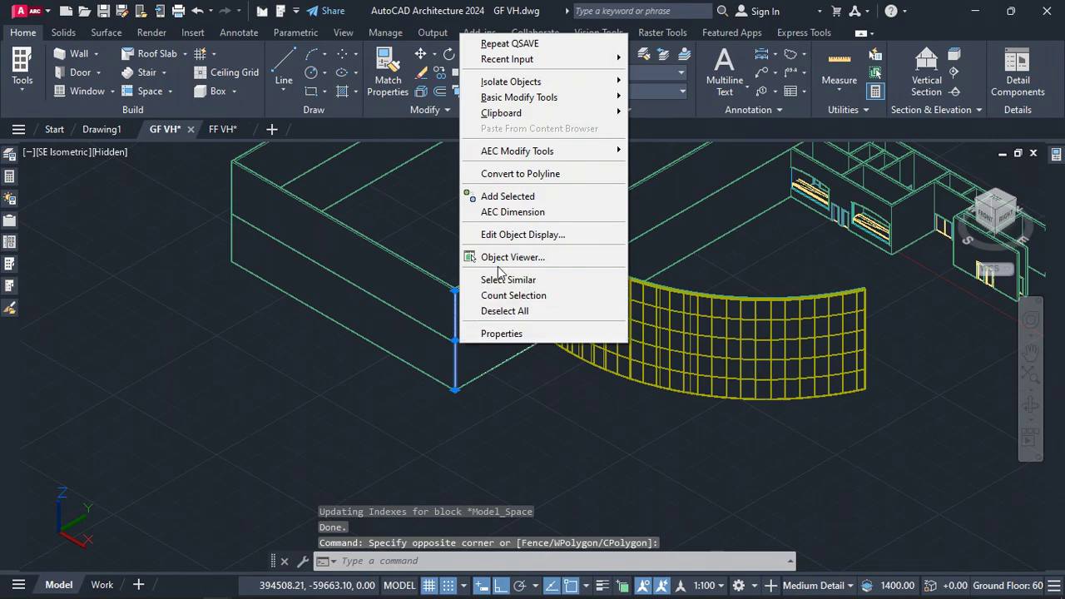
click(539, 284)
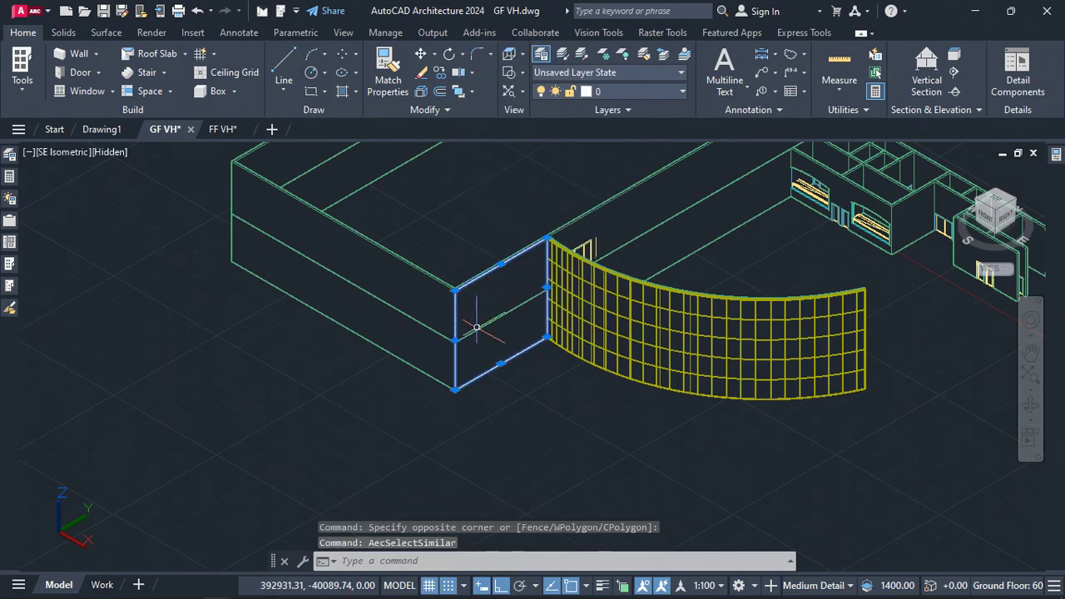
text(co)
key(Return)
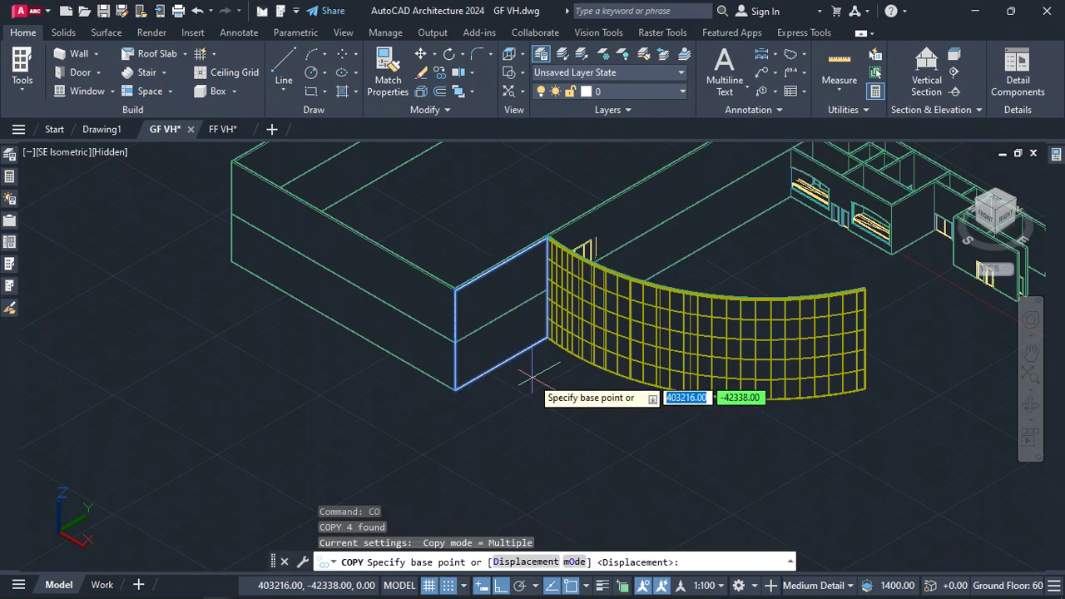
key(Escape)
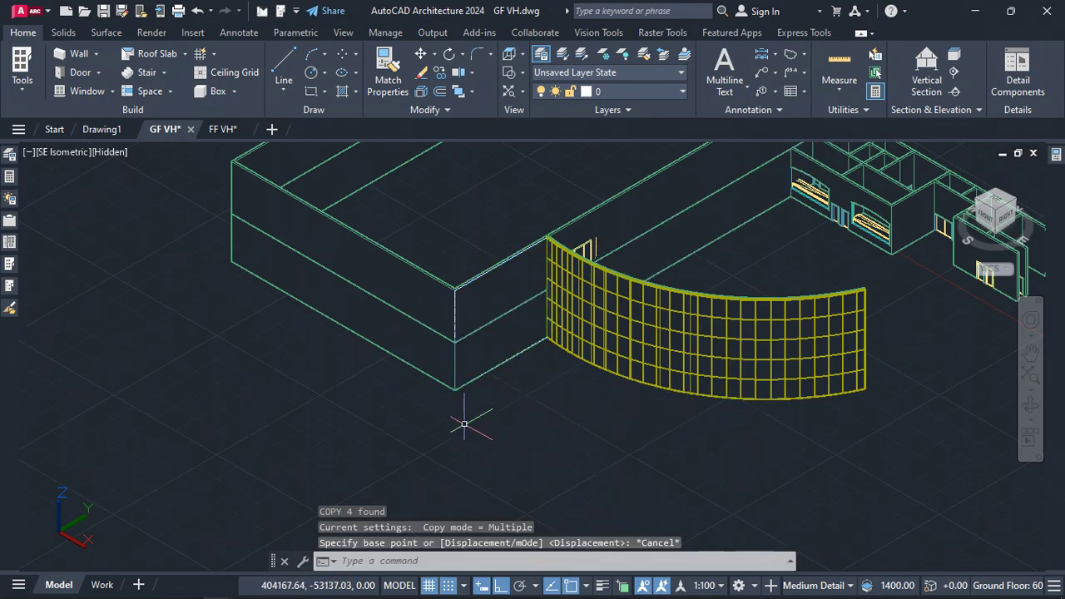
Select all four outline lines and move them away from the building to an open area in front
click(435, 422)
click(509, 243)
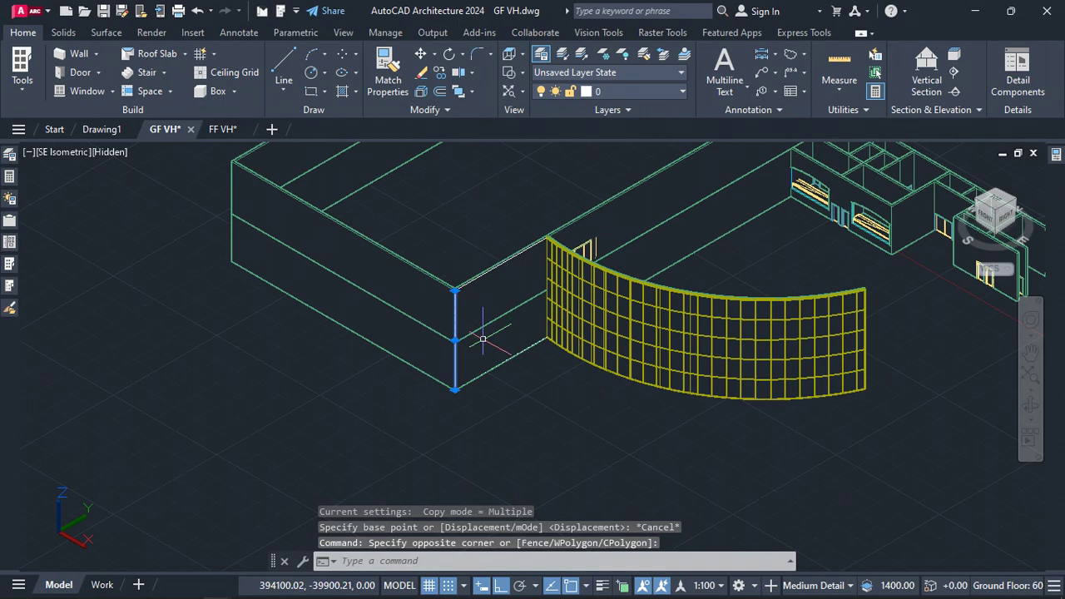
right_click(476, 407)
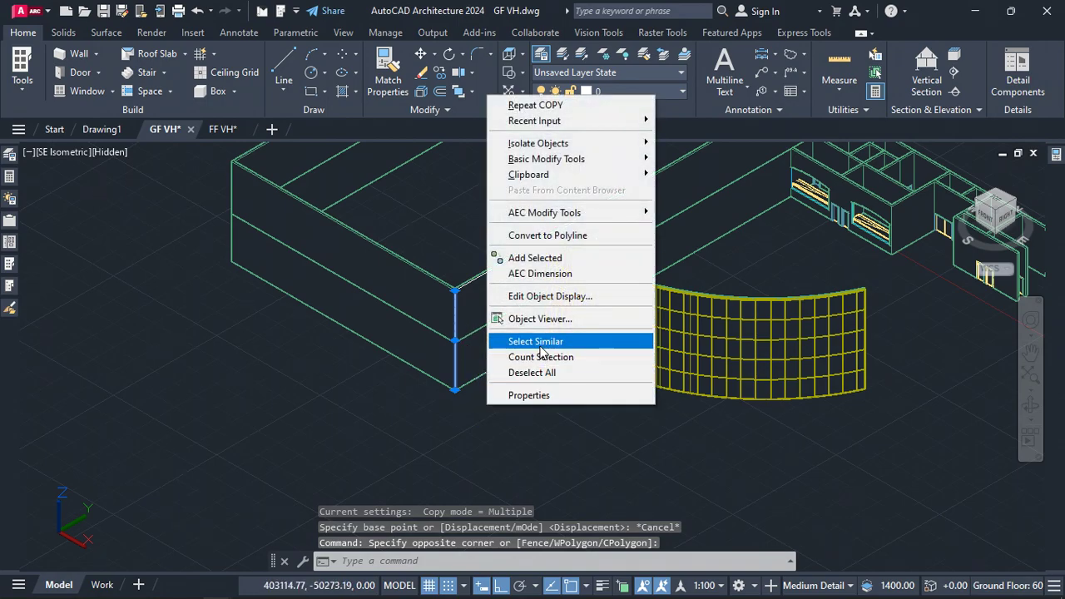
click(533, 340)
text(m)
key(Return)
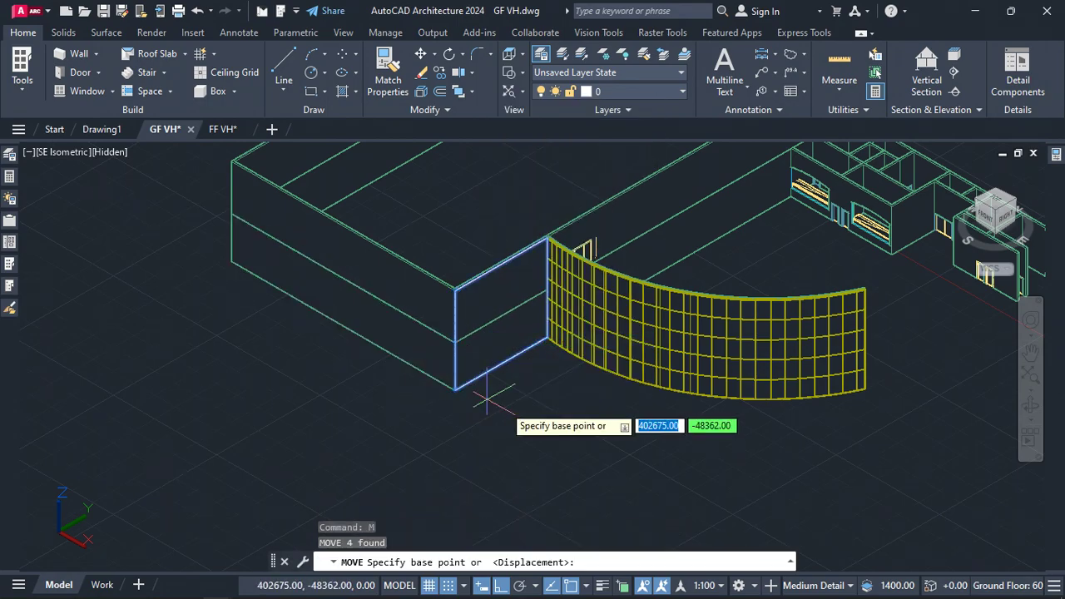
click(522, 401)
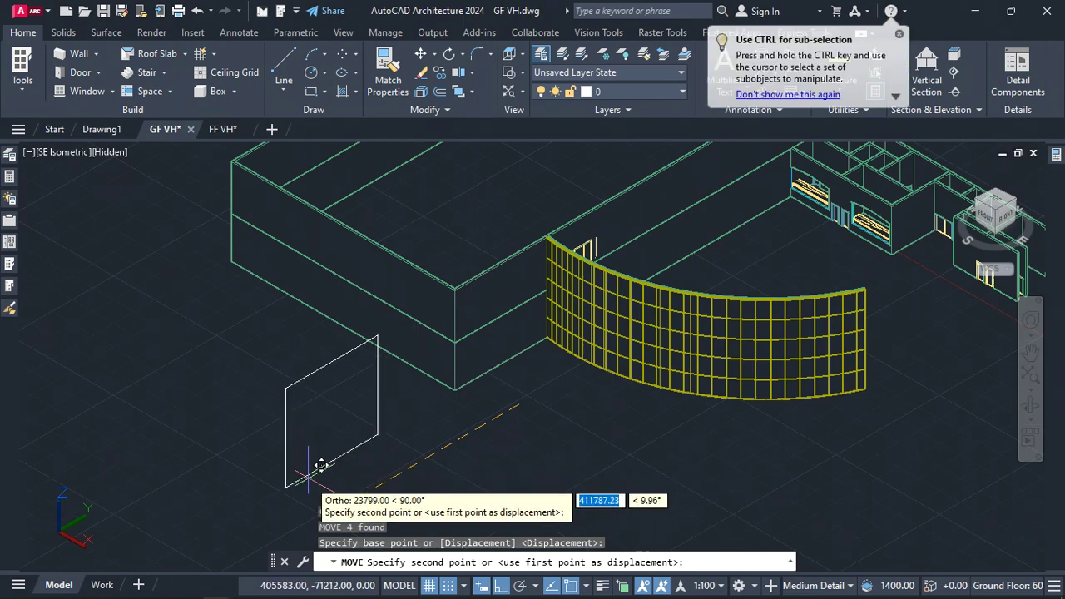
click(281, 499)
key(Escape)
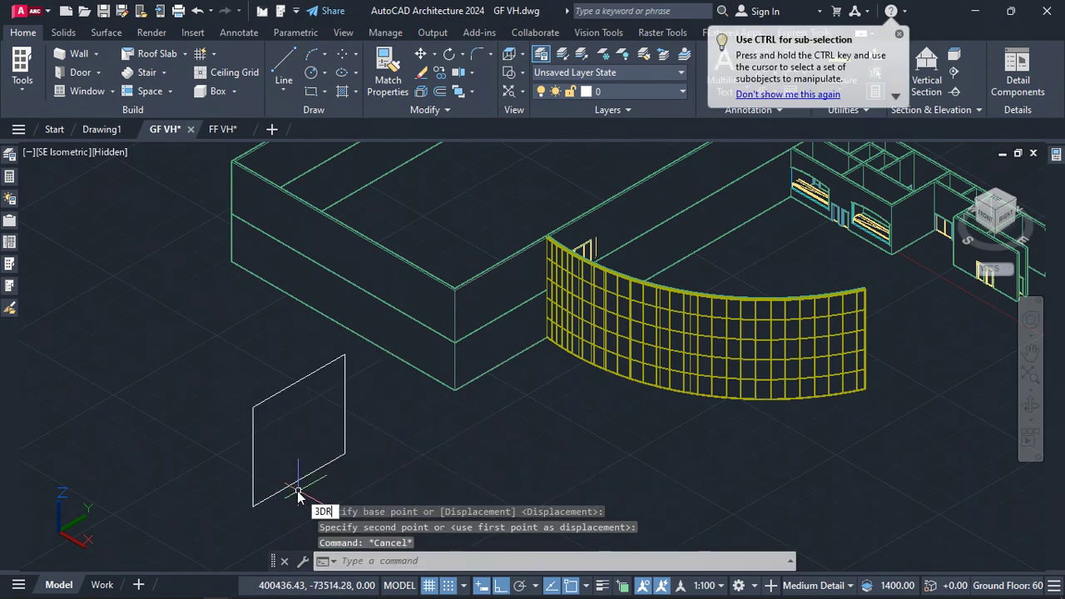
3D-rotate the four outline lines 90 degrees about their horizontal axis so the rectangle lies flat
text(3dr)
key(Return)
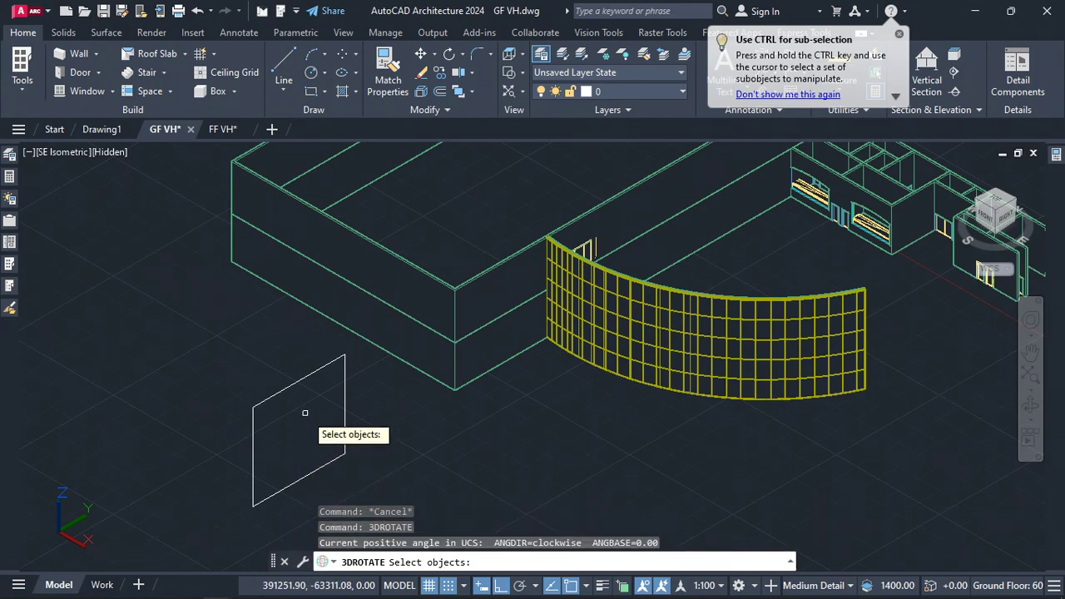
click(352, 362)
click(186, 541)
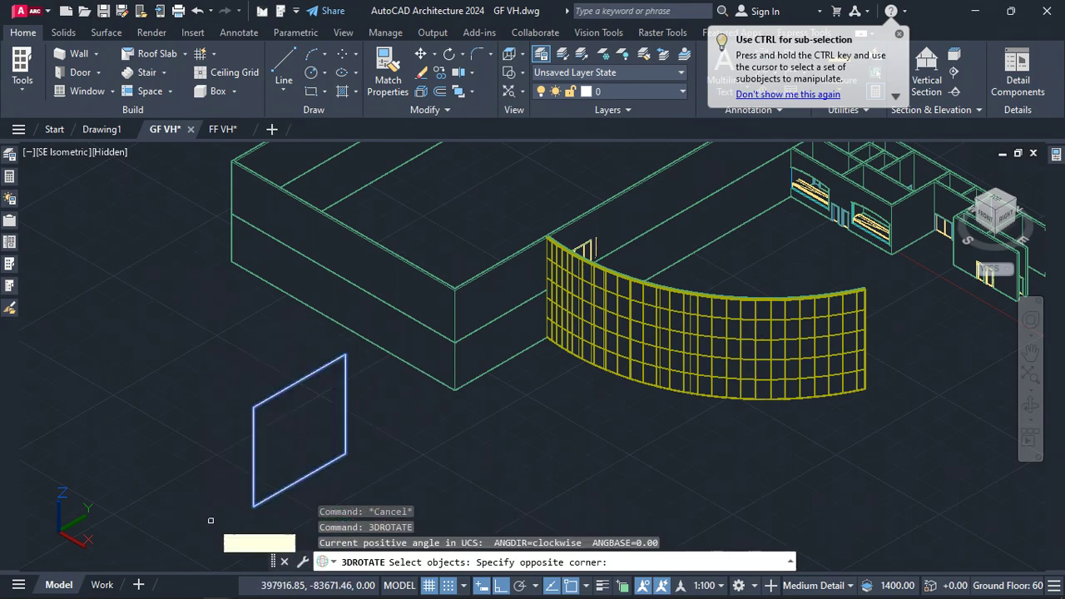
key(Return)
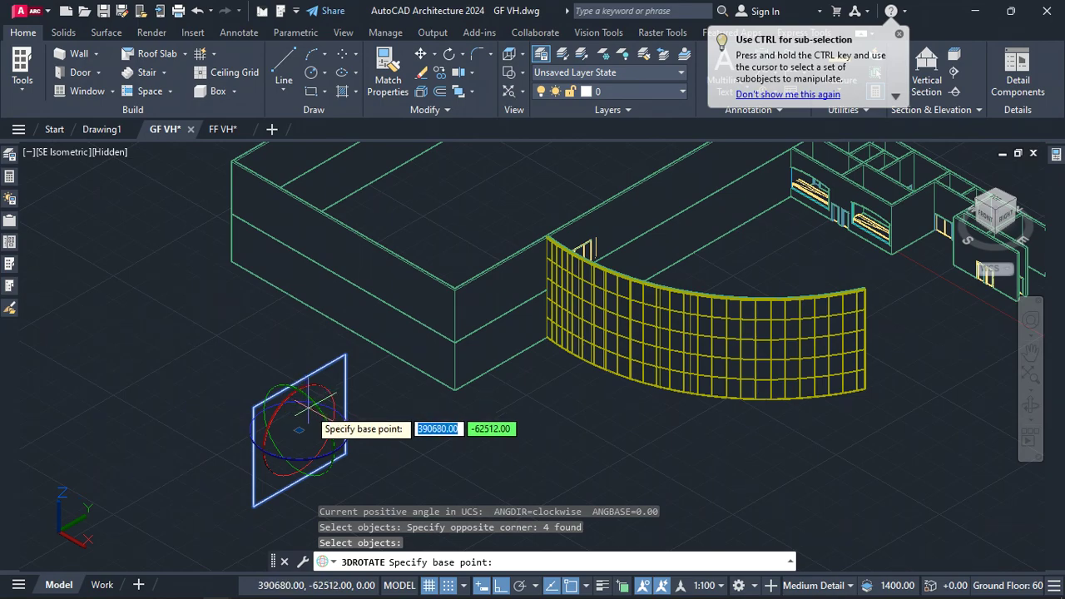
click(318, 412)
click(334, 401)
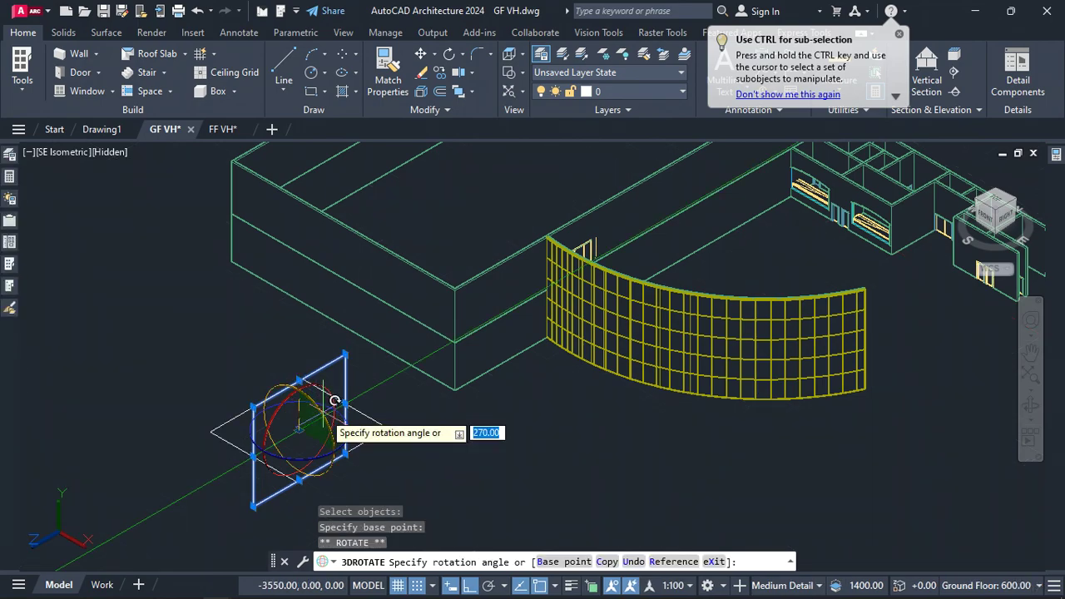
key(Return)
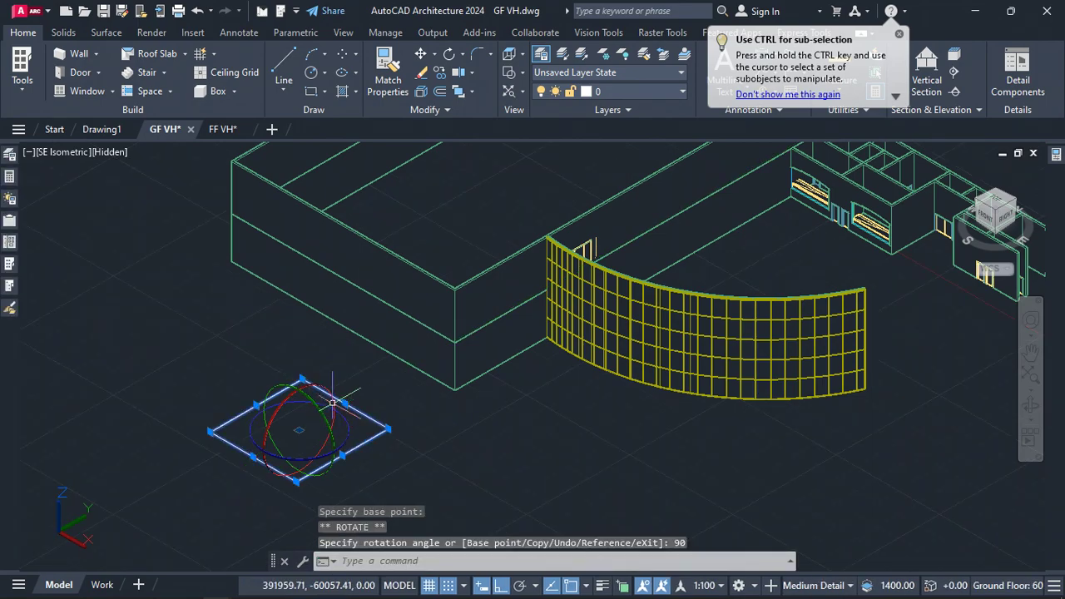
Move the flat outline from its corner to the origin at 0,0,0
shift+middle_drag(347, 487, 323, 445)
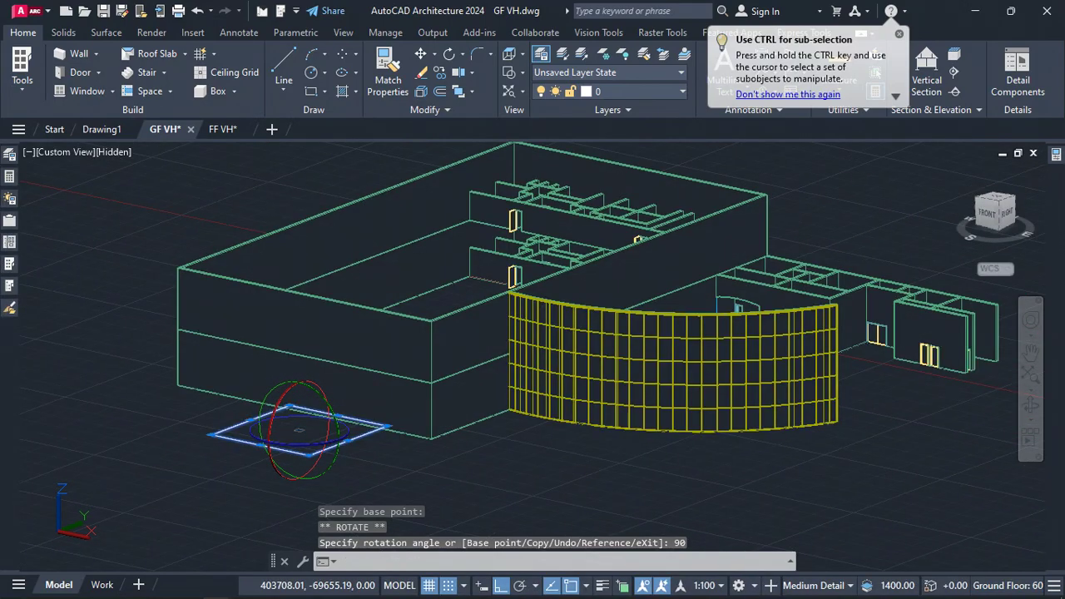
text(m)
key(Return)
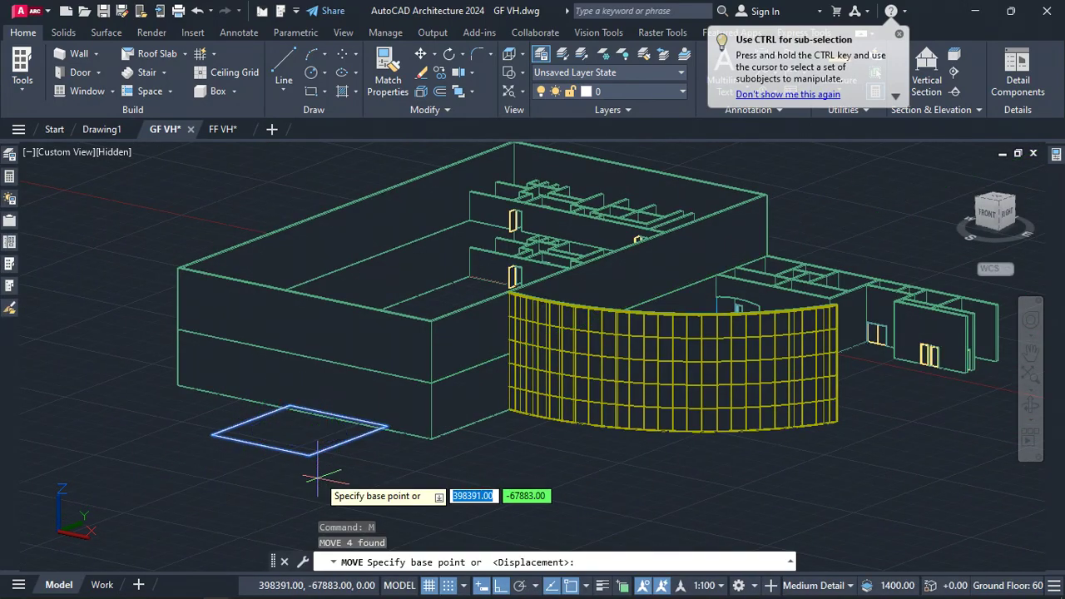
scroll(308, 466, up, 4)
click(290, 413)
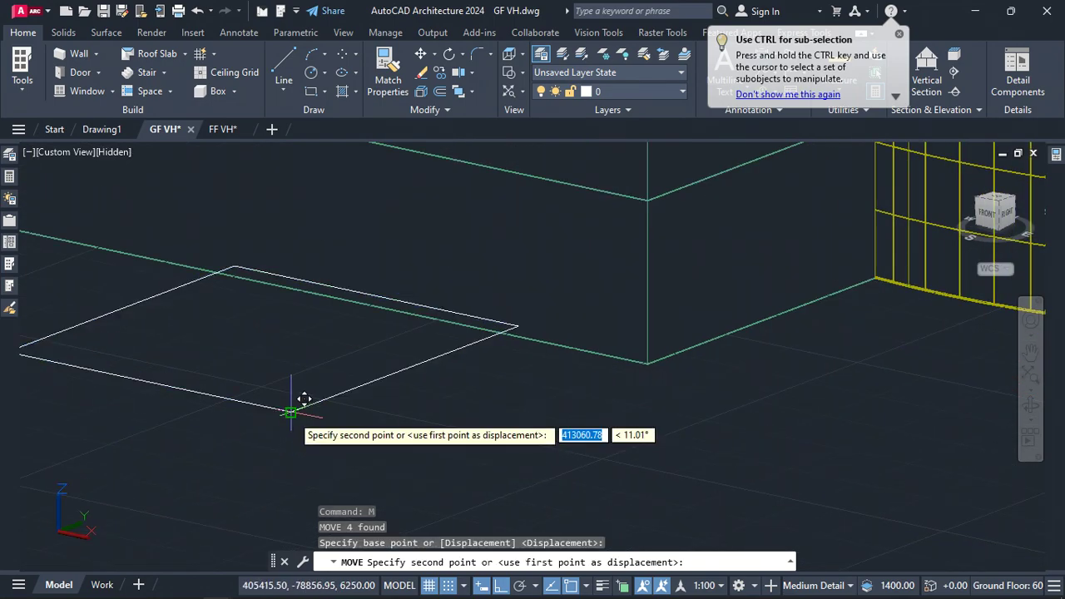
text(0)
key(Tab)
text(0)
key(Tab)
text(0)
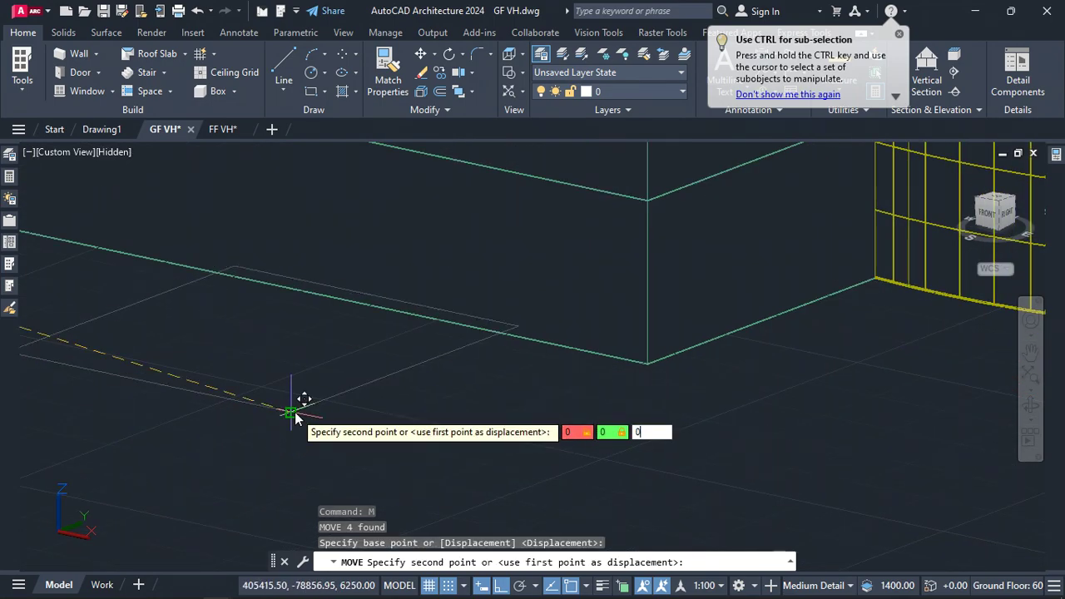
key(Return)
Inspect the selected outline's properties and switch to a top plan view rotated a quarter turn
scroll(569, 390, down, 8)
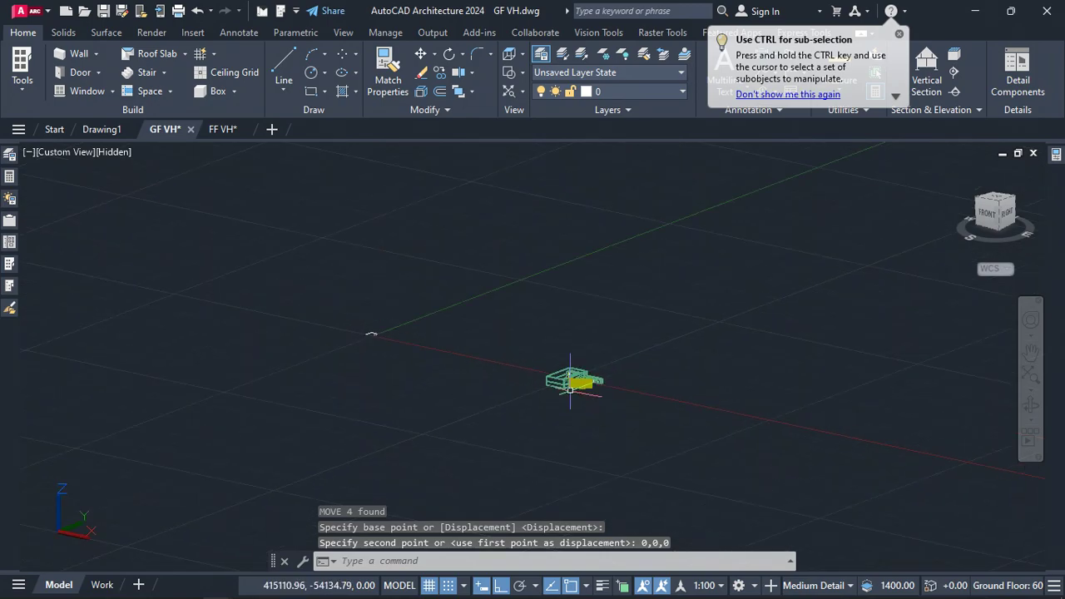
scroll(373, 325, up, 8)
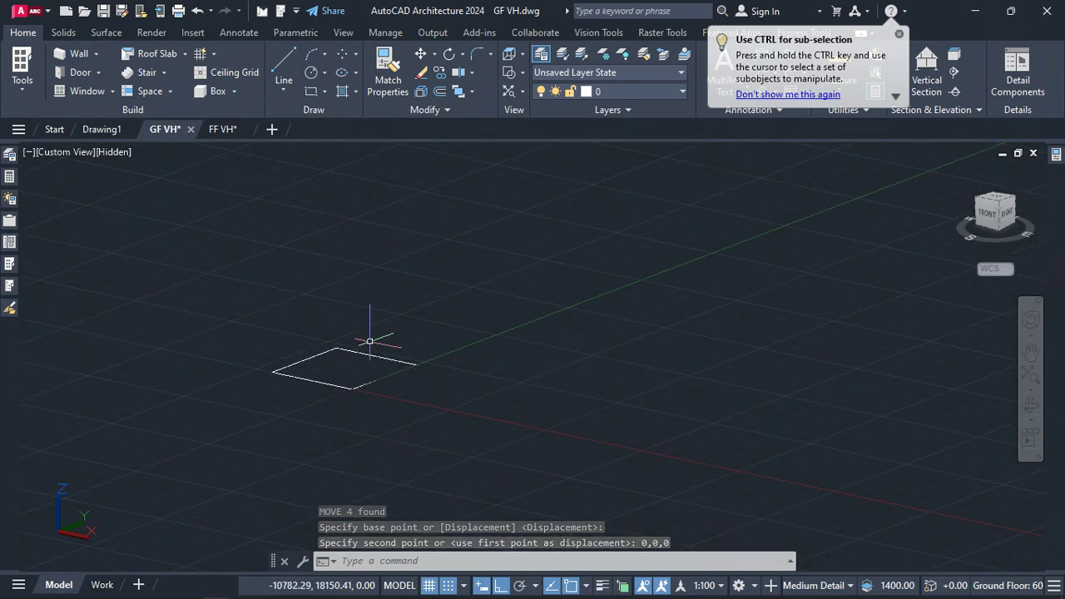
drag(454, 280, 158, 483)
key(ctrl+1)
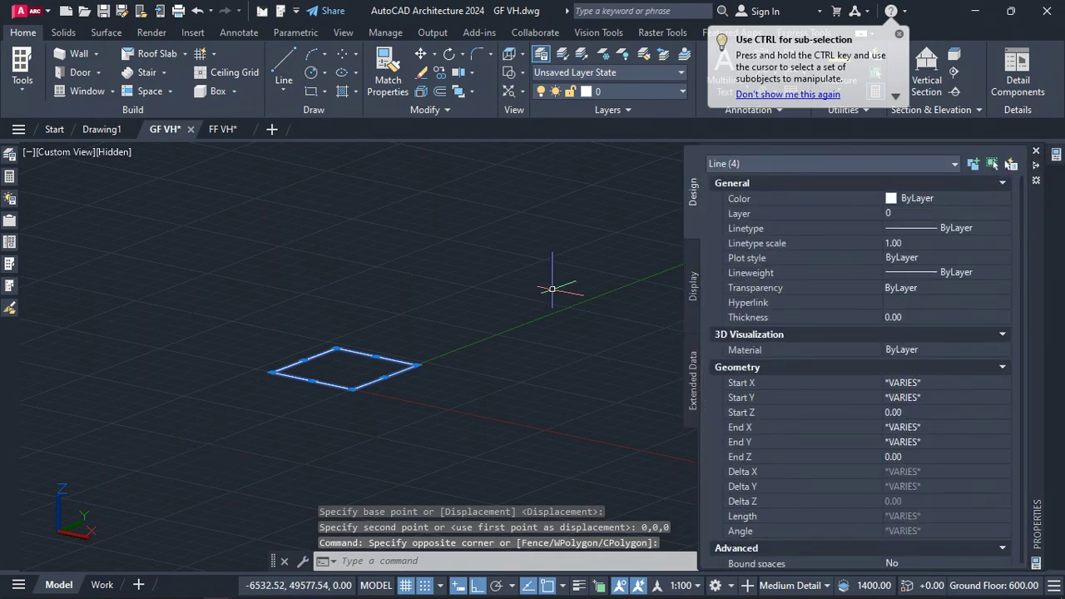
key(ctrl+1)
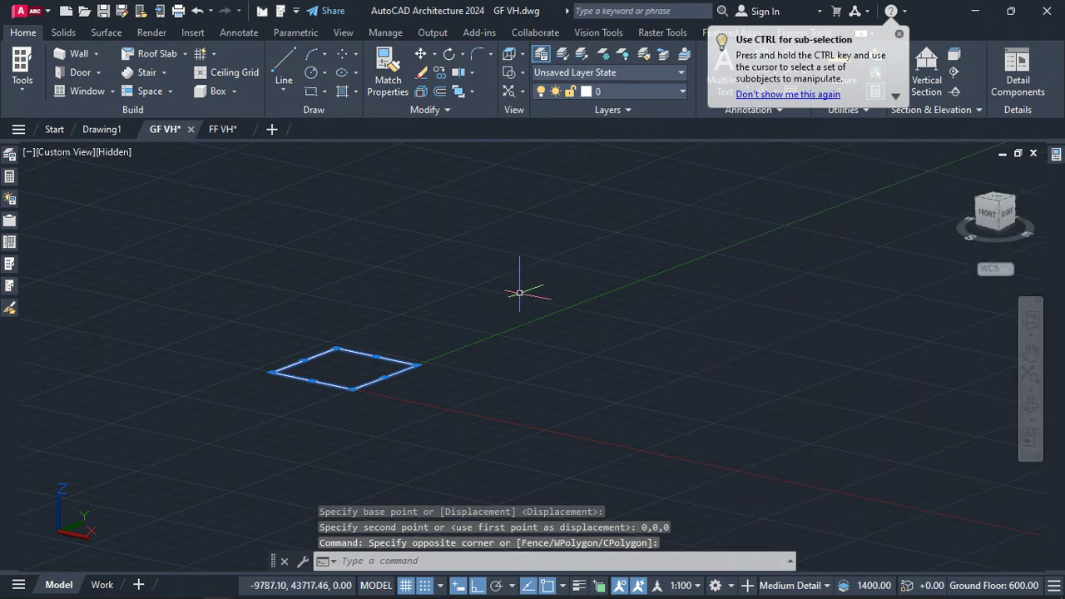
click(996, 203)
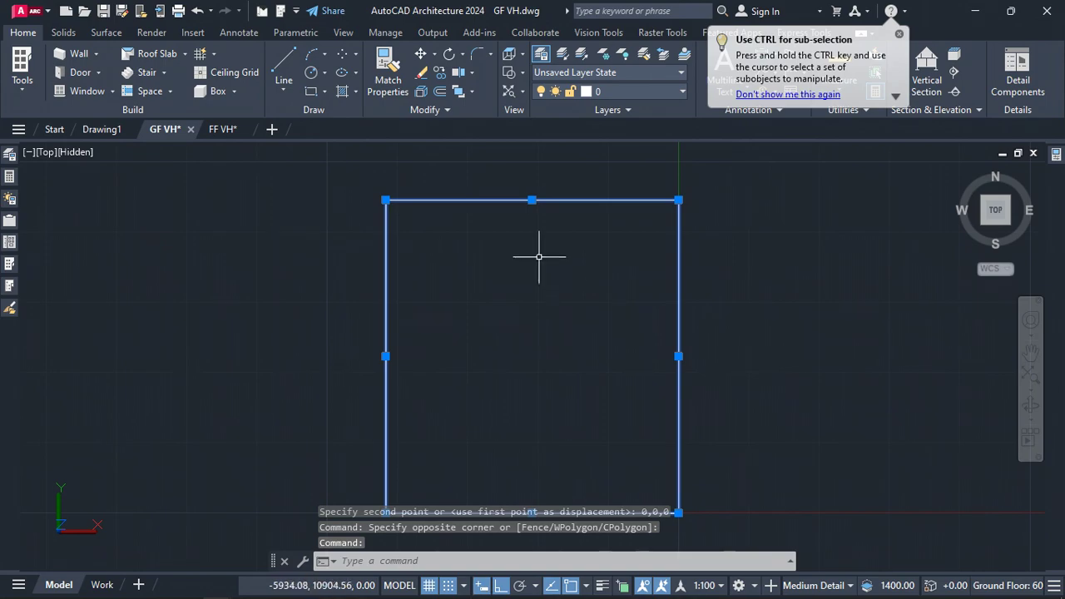
scroll(539, 242, down, 2)
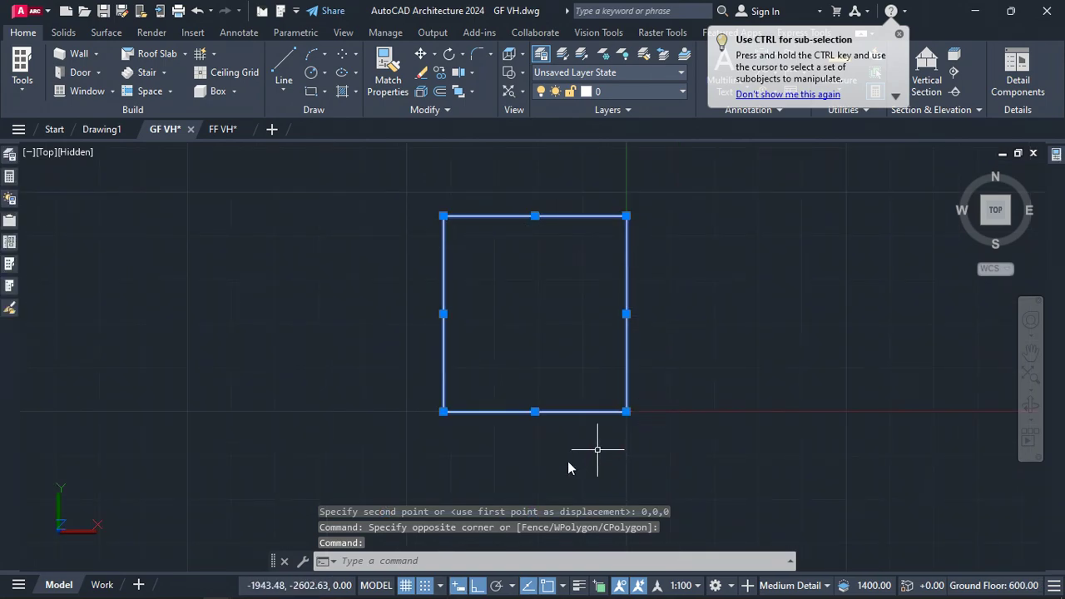
click(1055, 153)
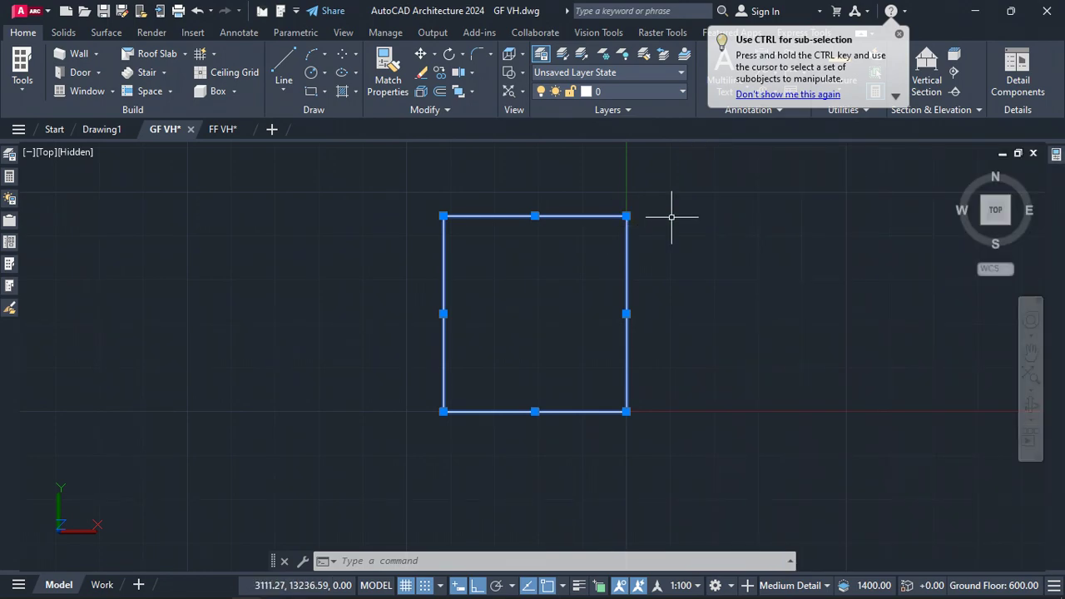
click(1037, 180)
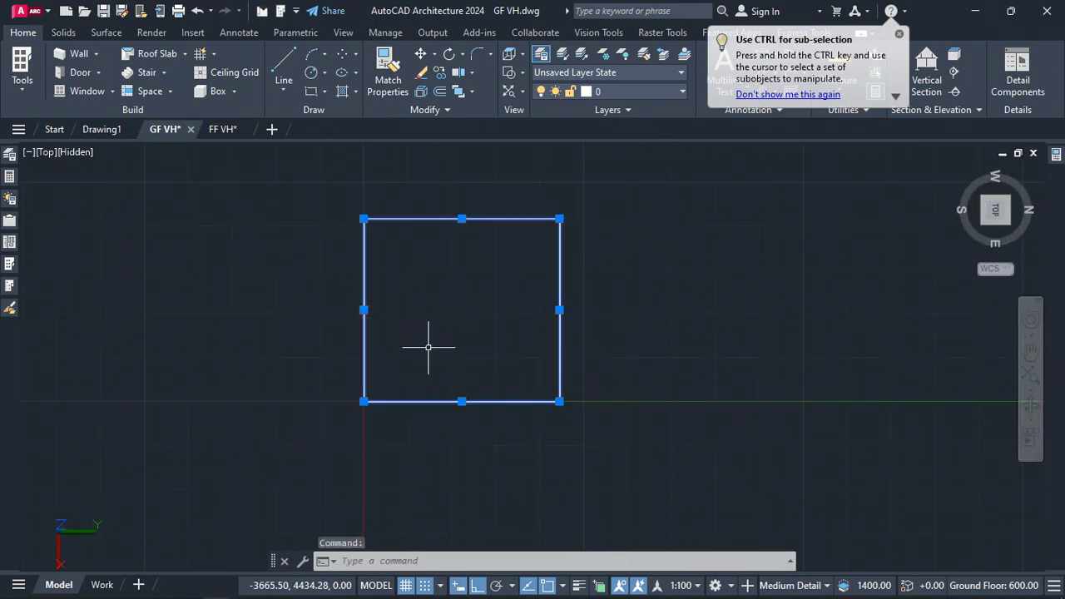
Draw a line across the rectangle from the midpoint of one long edge to the opposite edge
key(Return)
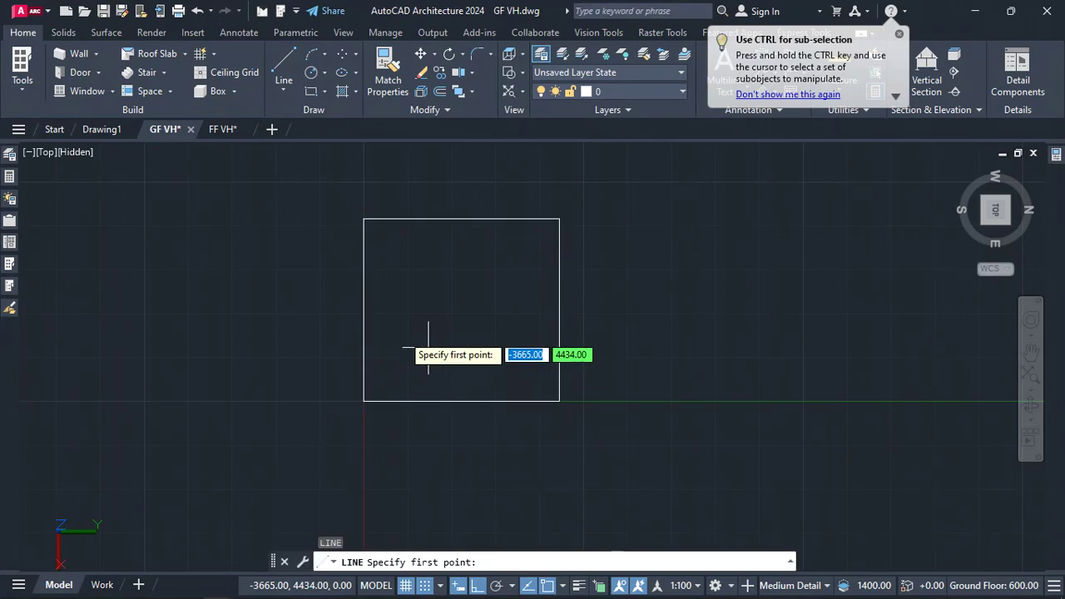
click(363, 309)
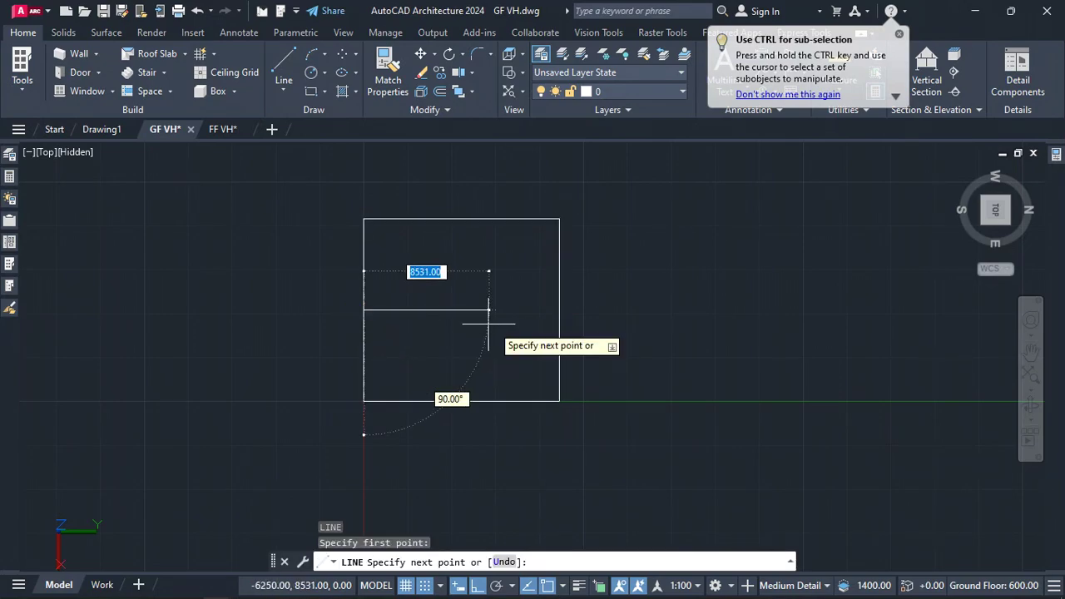
click(555, 309)
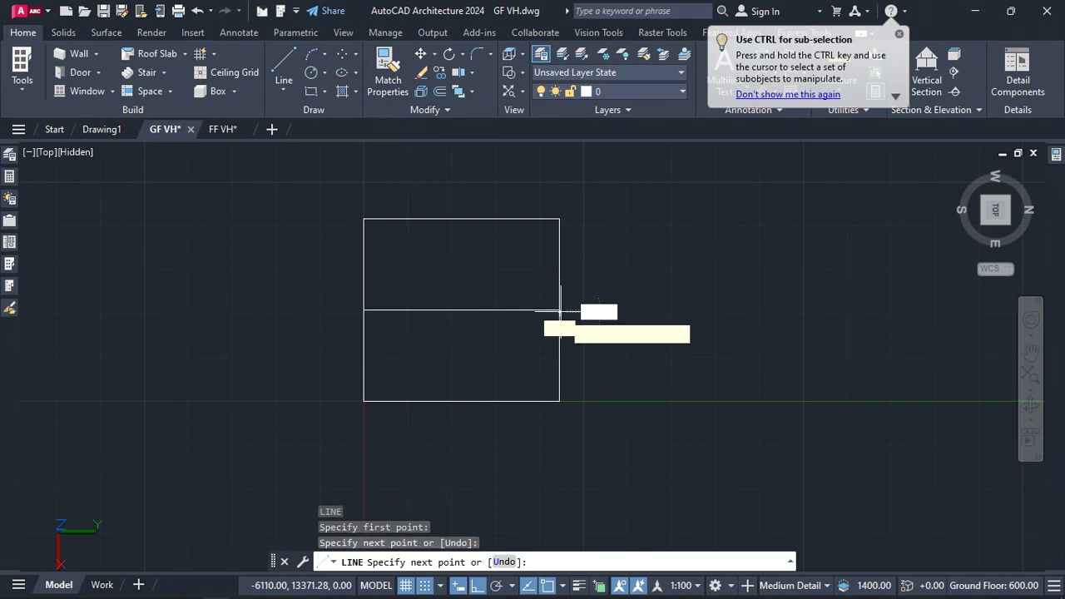
key(Escape)
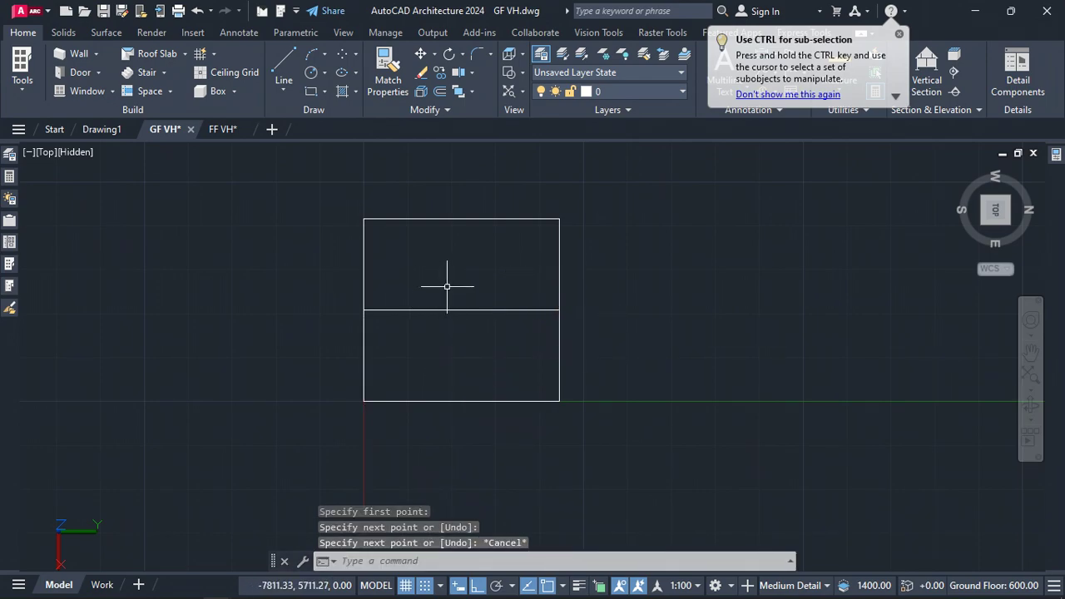
Offset both side edges of the rectangle 2000 inward
scroll(457, 283, down, 10)
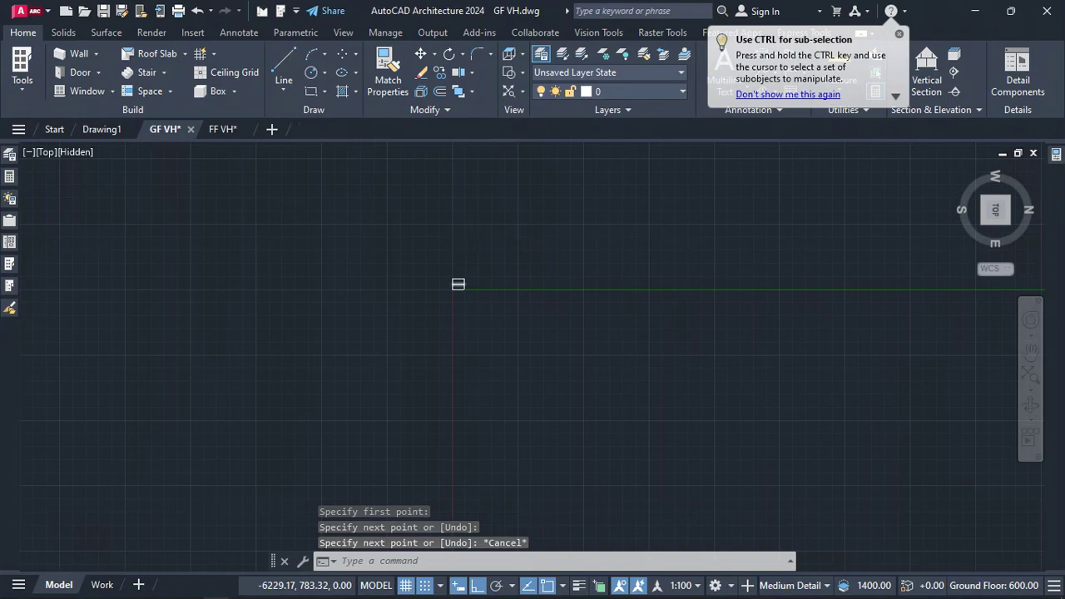
scroll(453, 283, down, 5)
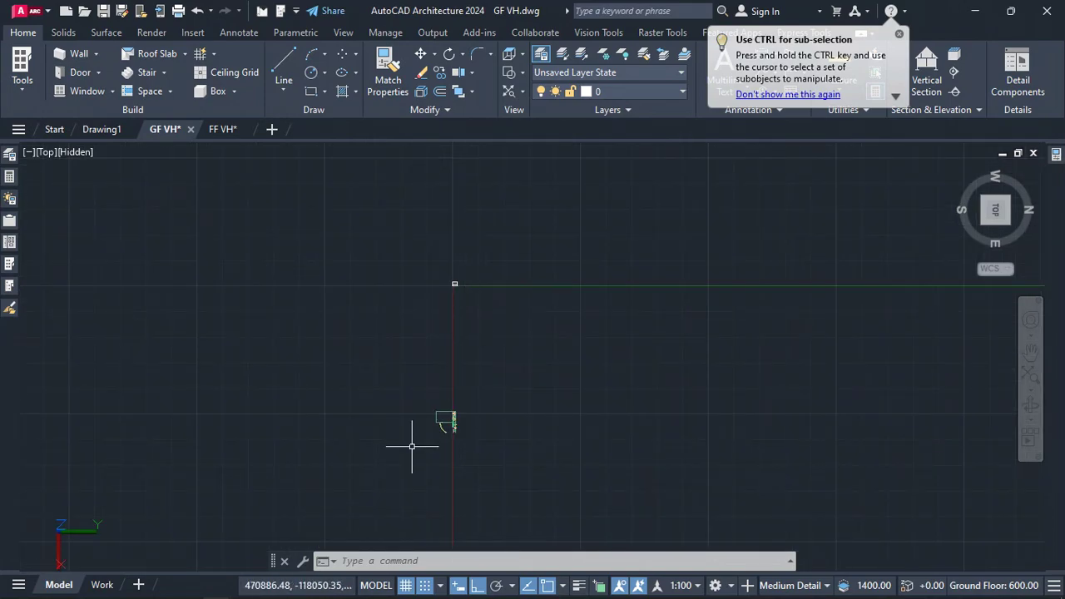
scroll(449, 283, up, 10)
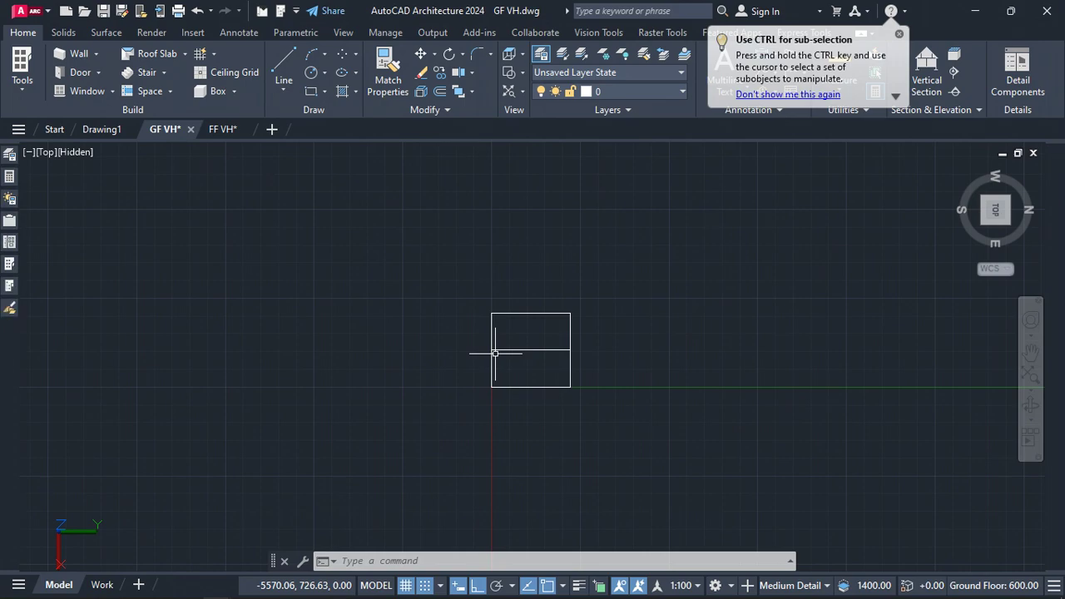
scroll(509, 356, up, 5)
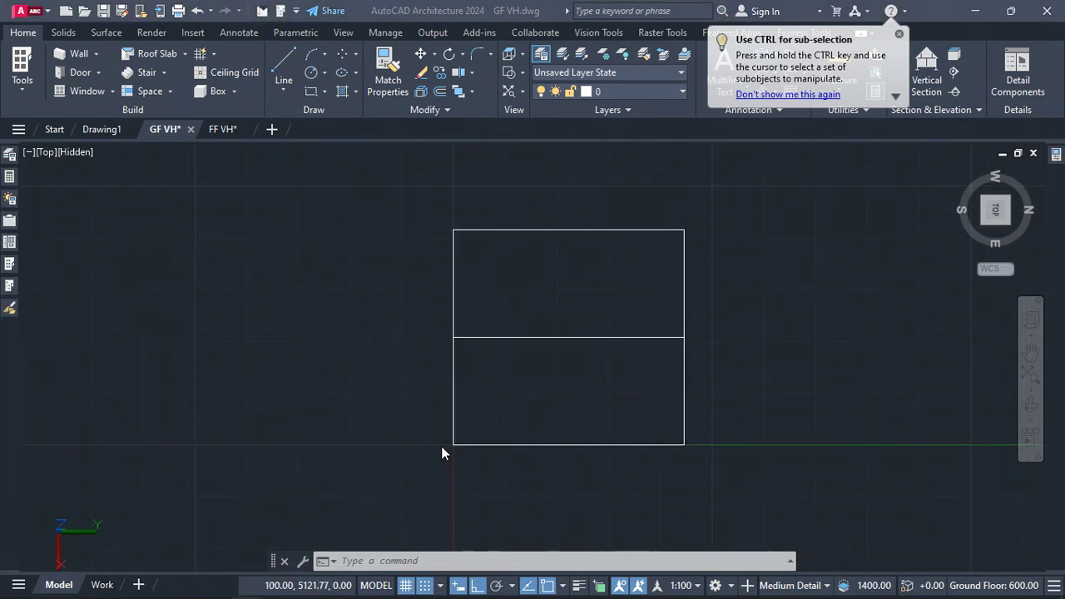
click(467, 400)
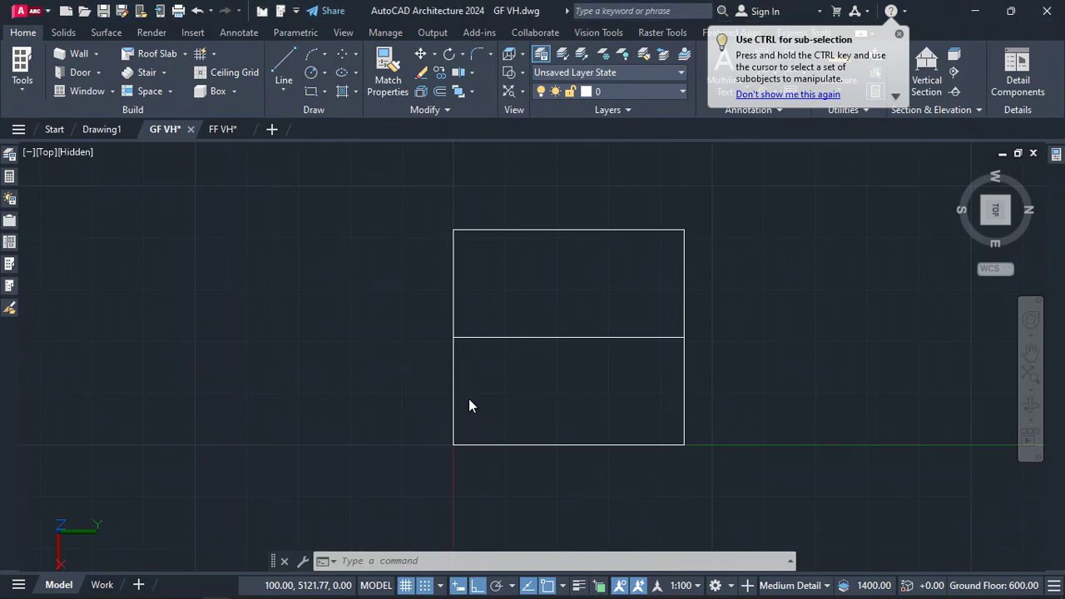
text(o)
key(Return)
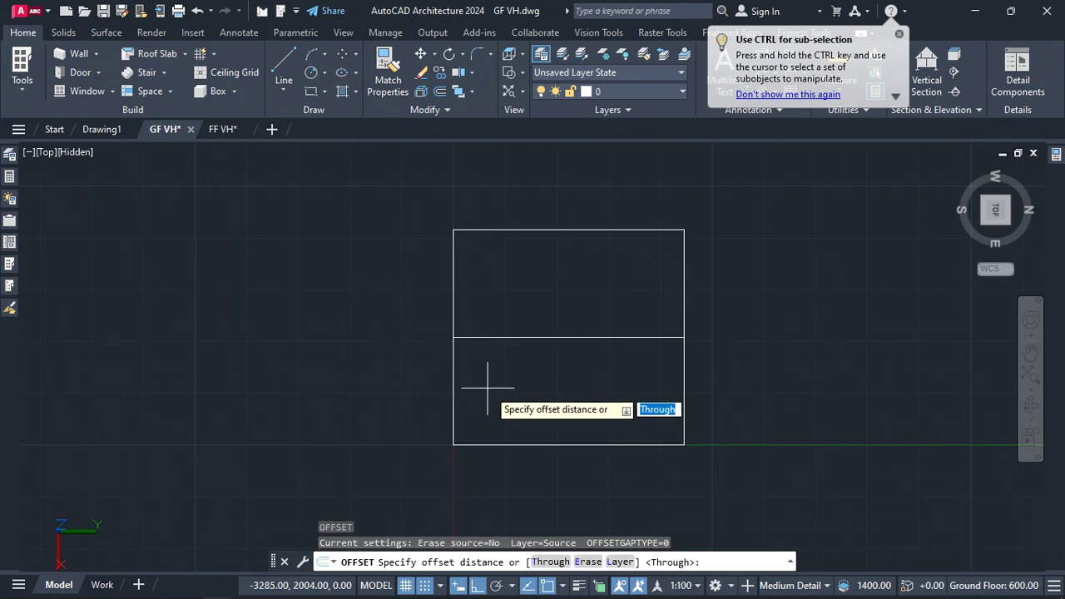
text(2000)
key(Return)
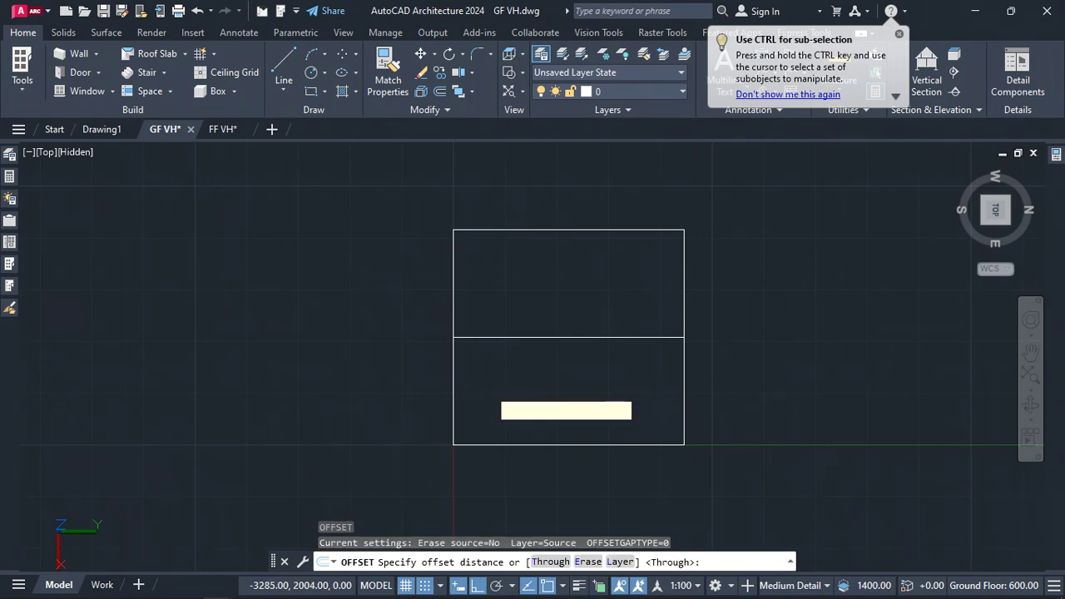
click(455, 370)
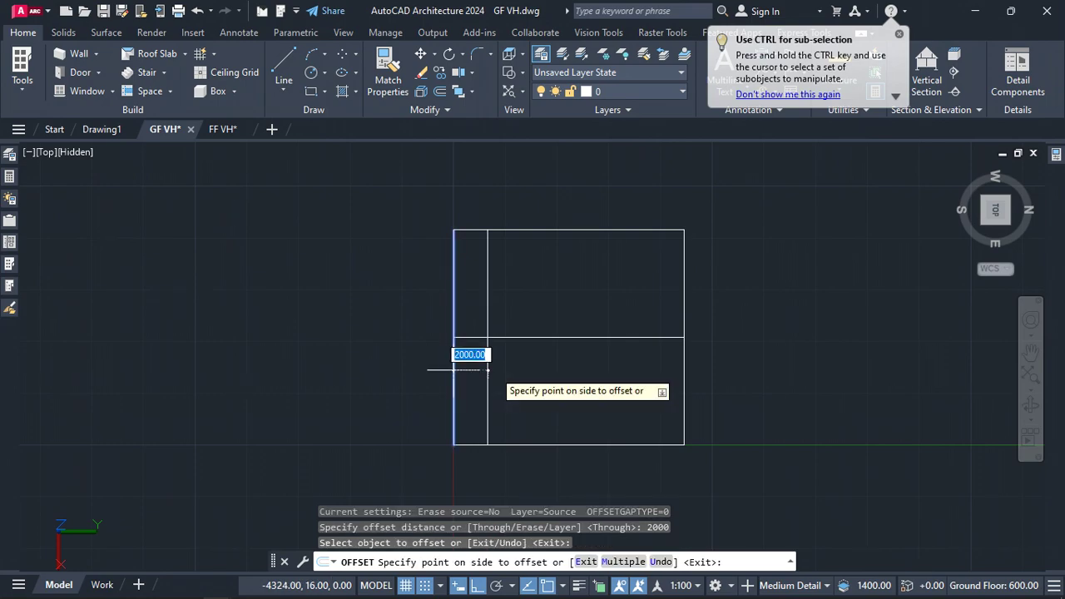
click(493, 368)
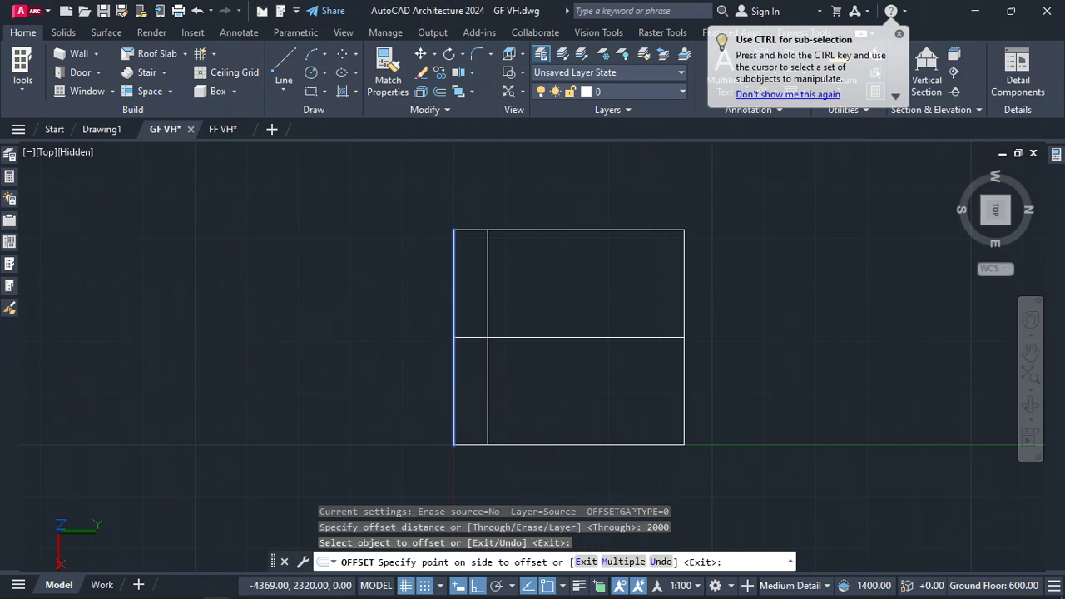
click(682, 396)
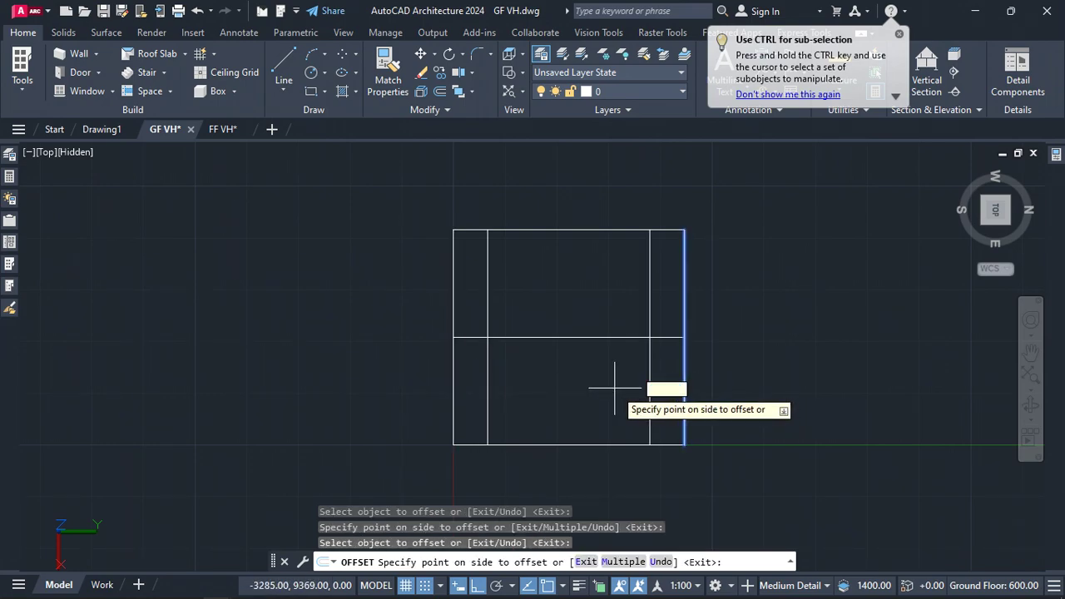
click(613, 388)
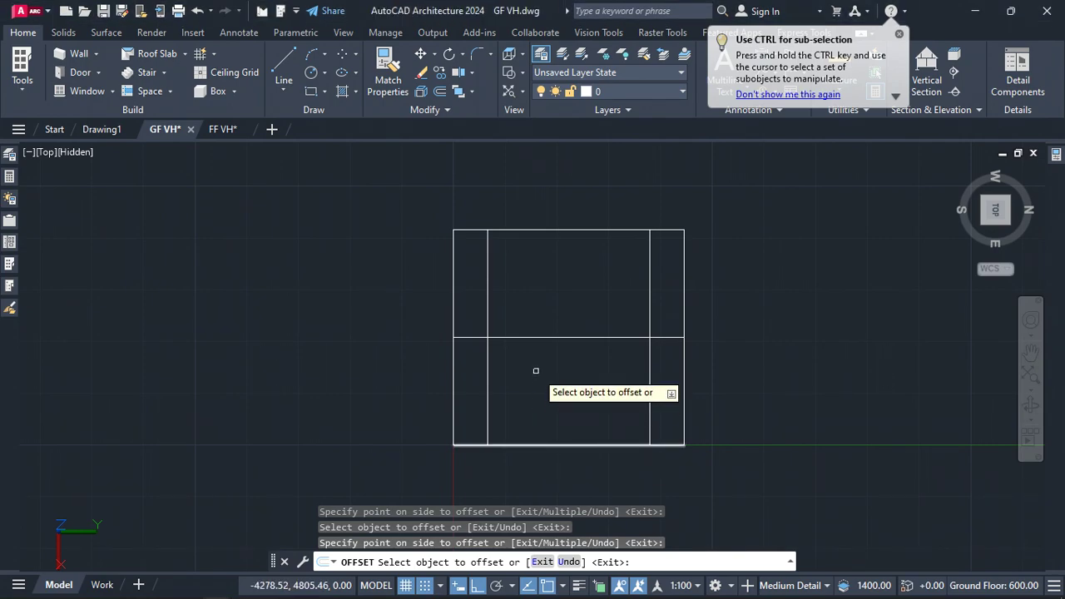
key(Escape)
Offset the middle horizontal line 3000 both upward and downward
key(Return)
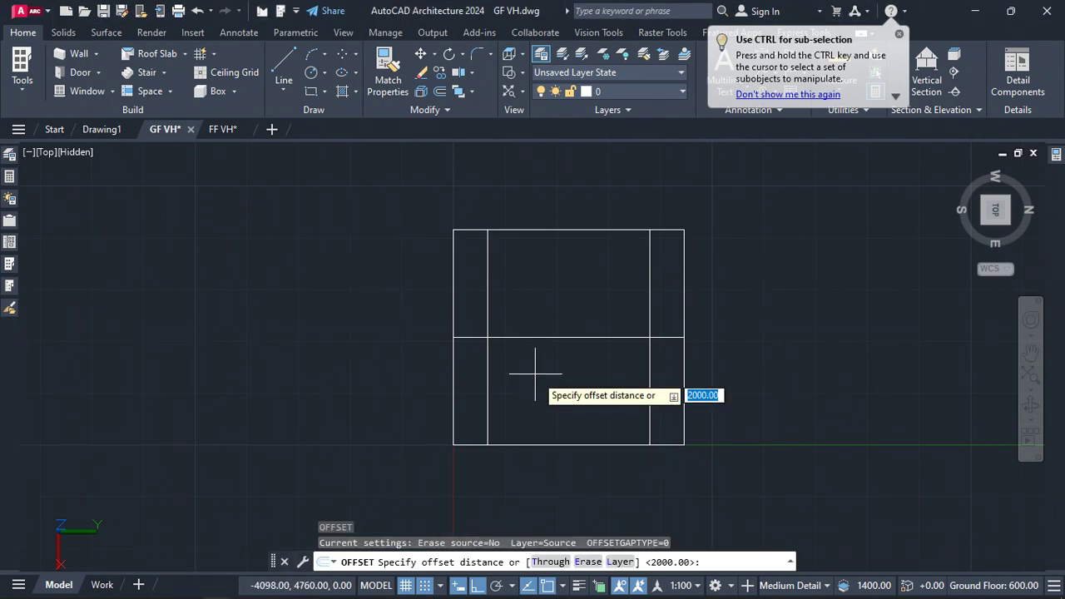
text(3000)
key(Return)
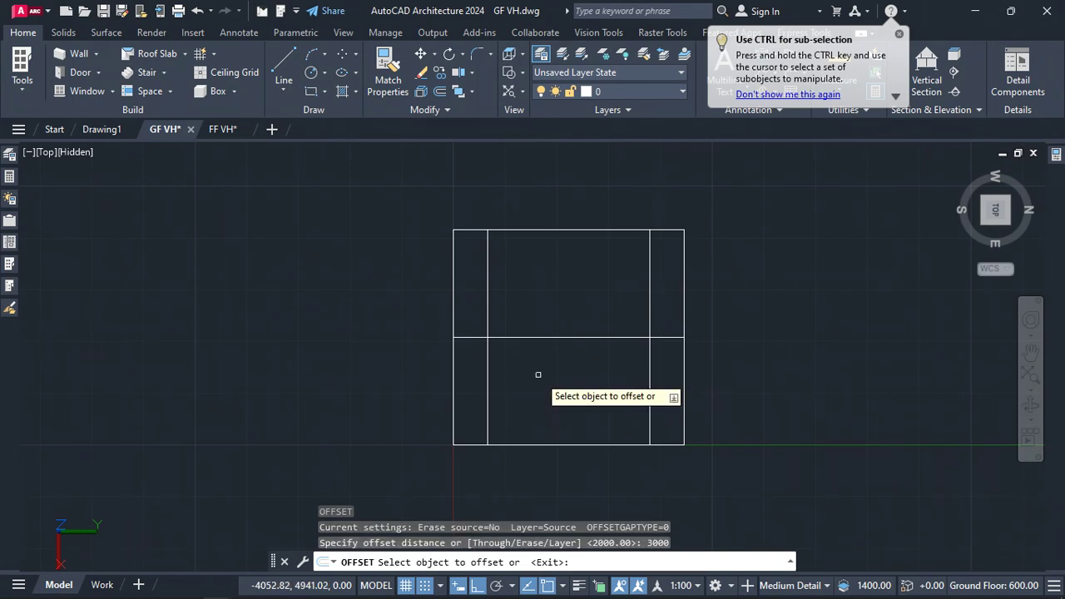
click(545, 337)
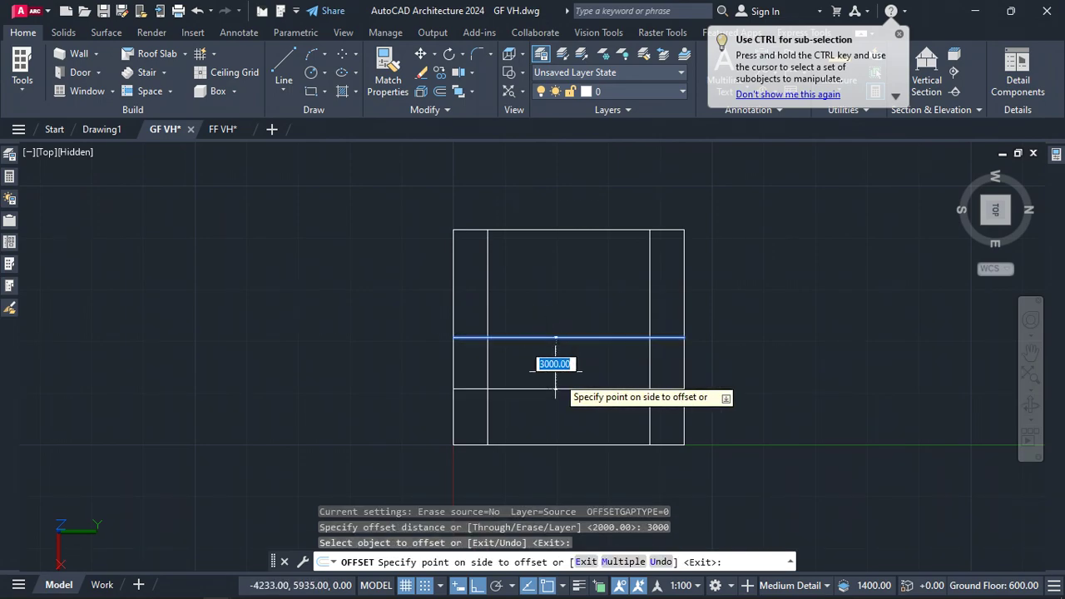
click(559, 384)
click(553, 337)
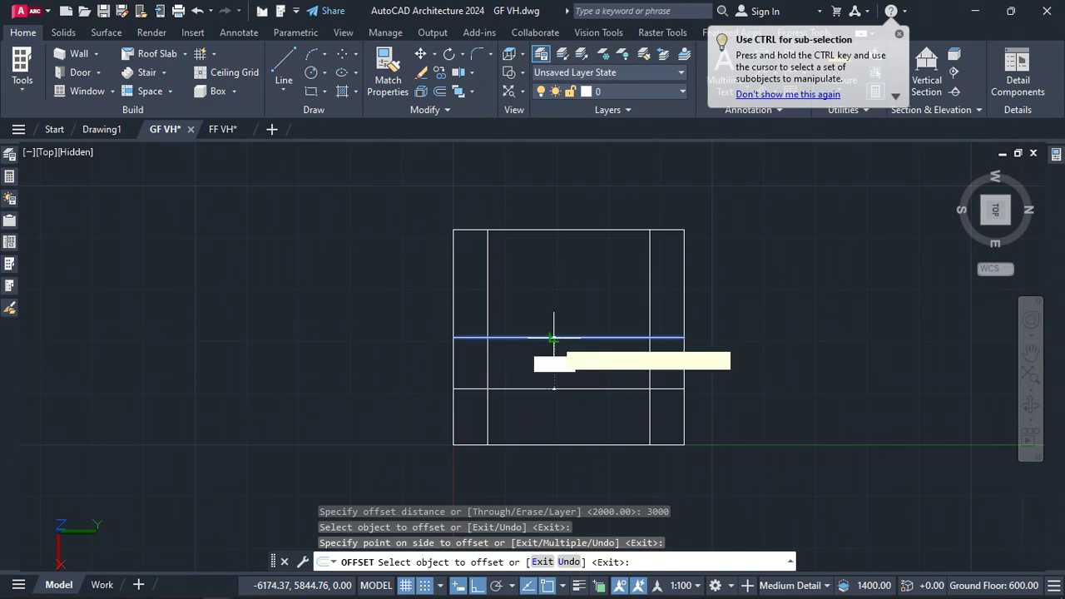
click(555, 291)
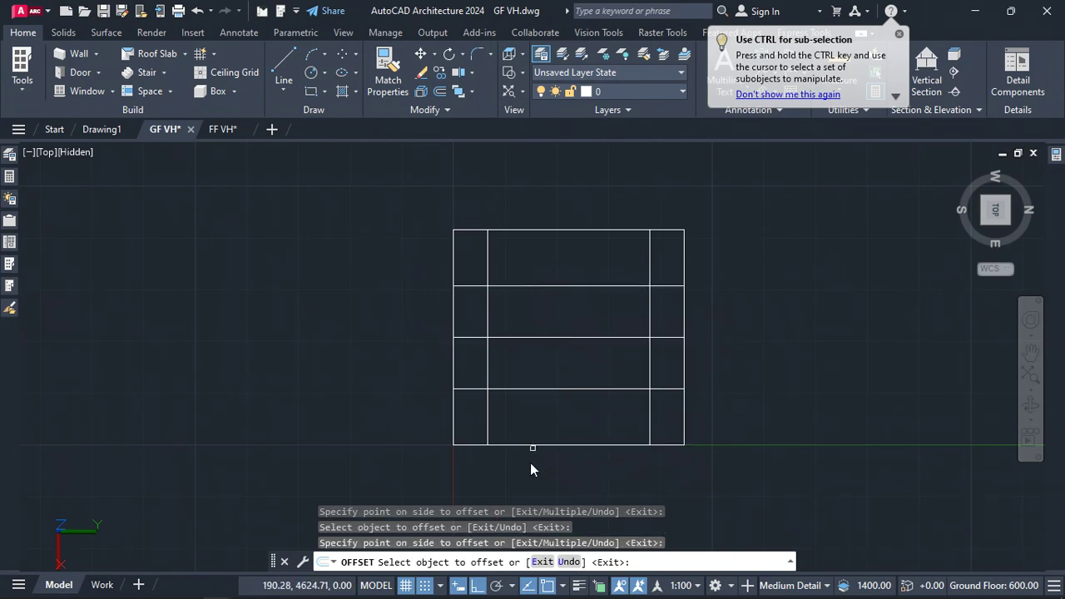
key(Escape)
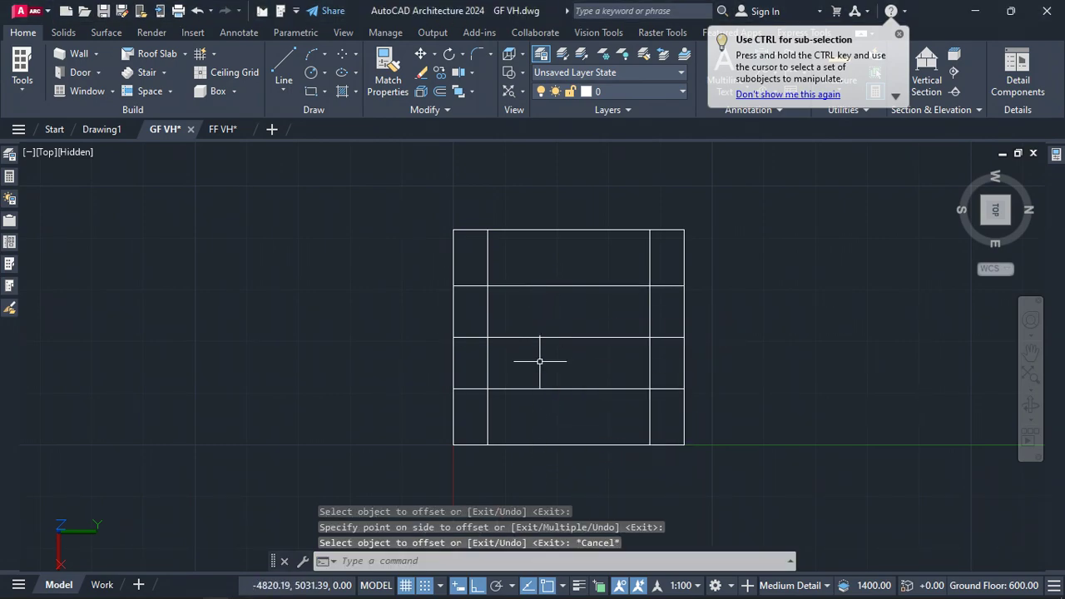
Offset the middle horizontal line 1500 both upward and downward
key(Return)
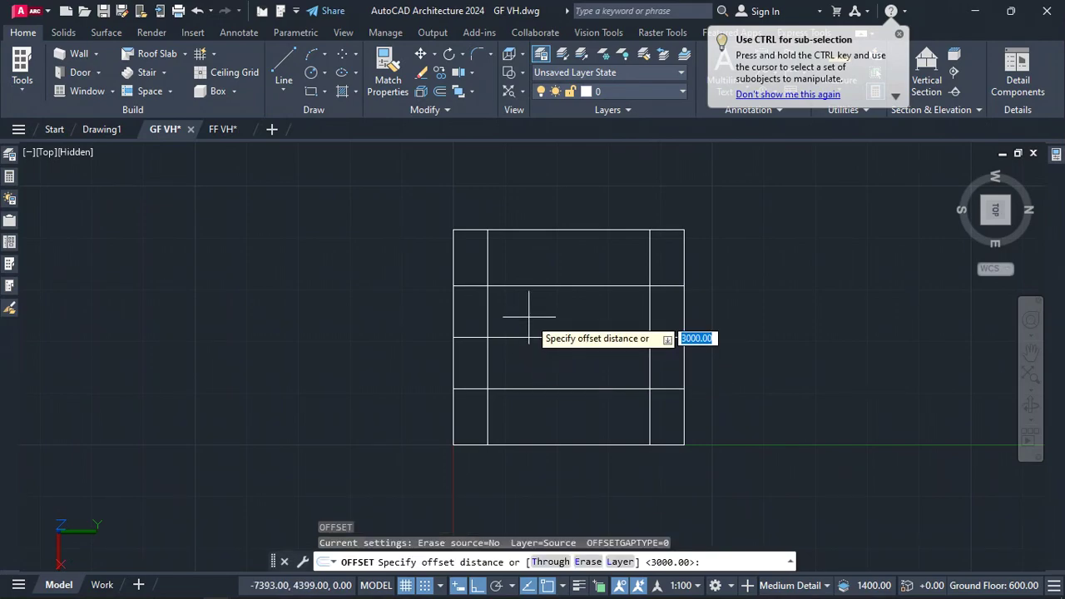
text(15)
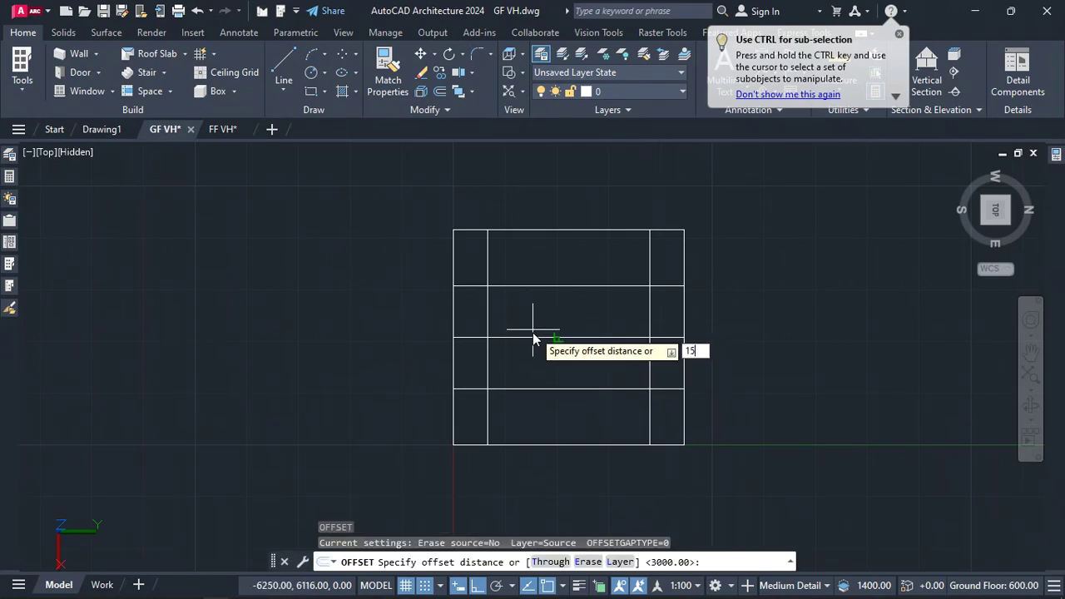
text(00)
key(Return)
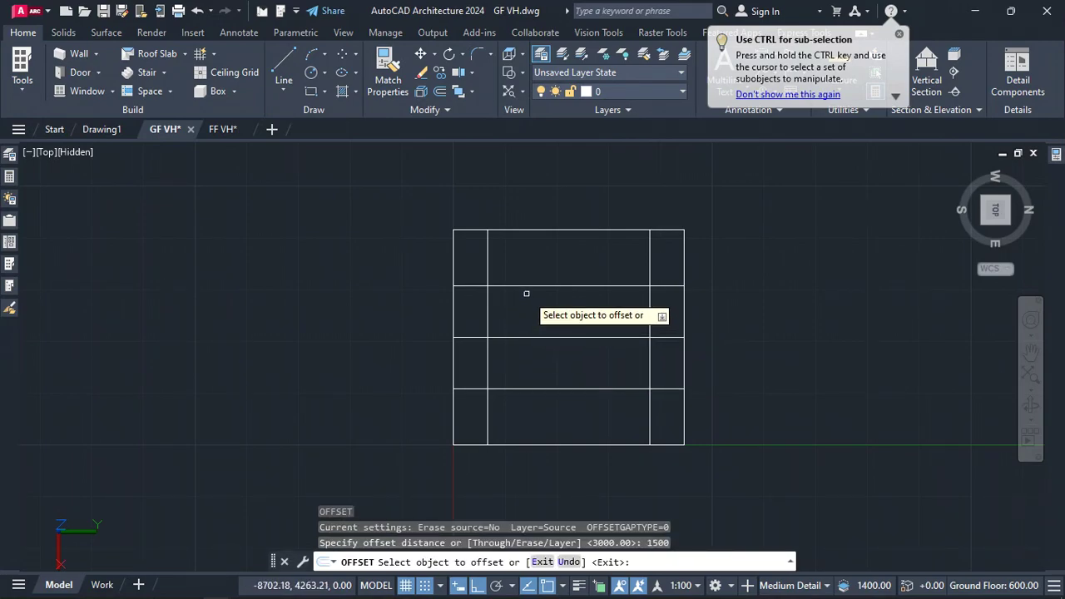
click(539, 337)
click(543, 316)
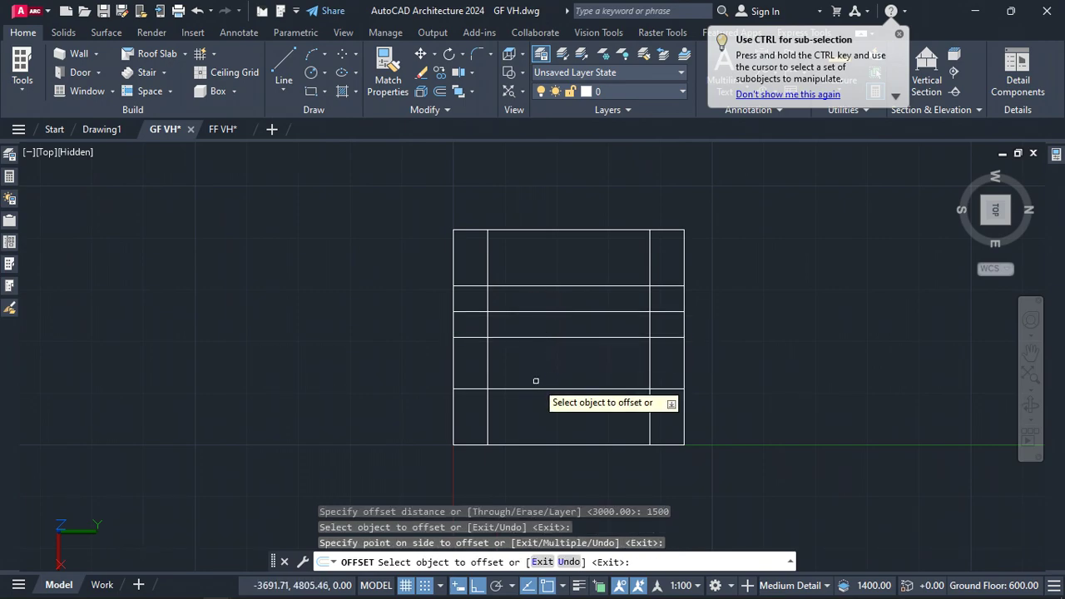
click(534, 336)
click(527, 362)
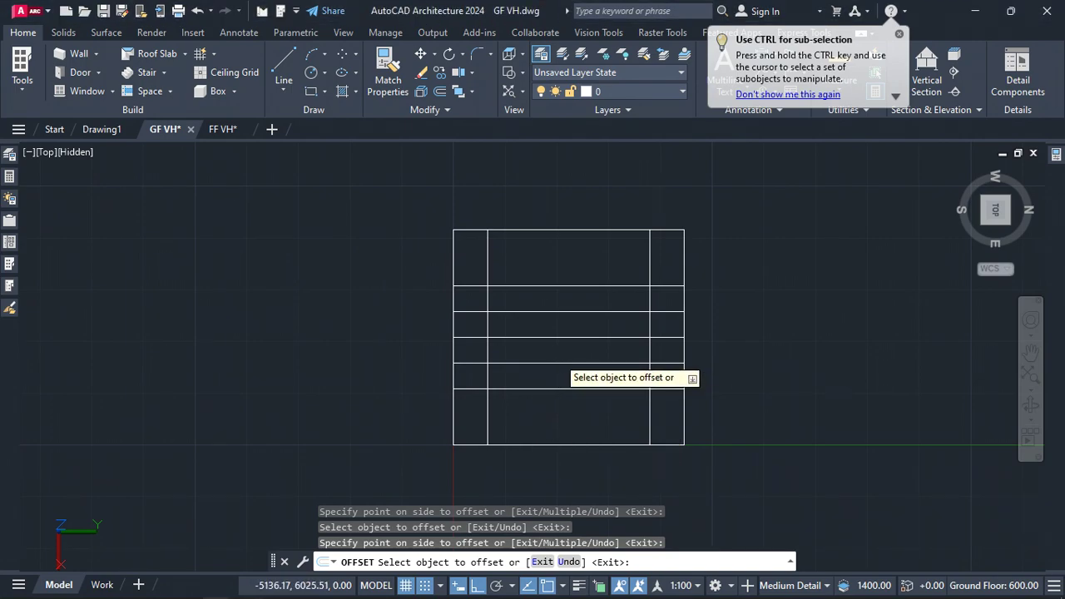
click(557, 349)
key(Escape)
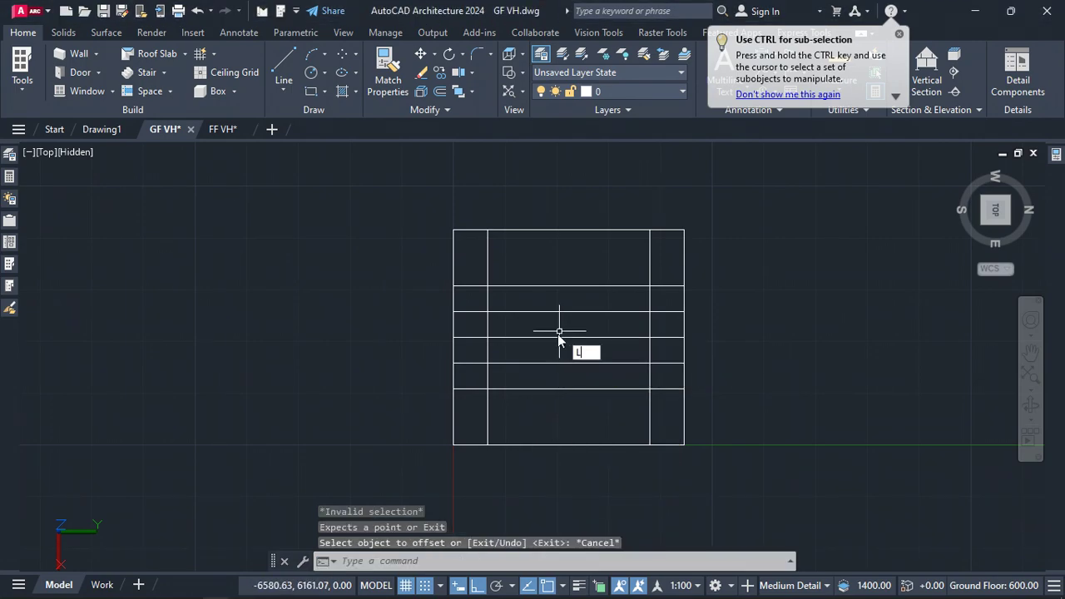
Draw a vertical line through the center, between the upper and lower 3000 offset lines
key(Return)
click(568, 284)
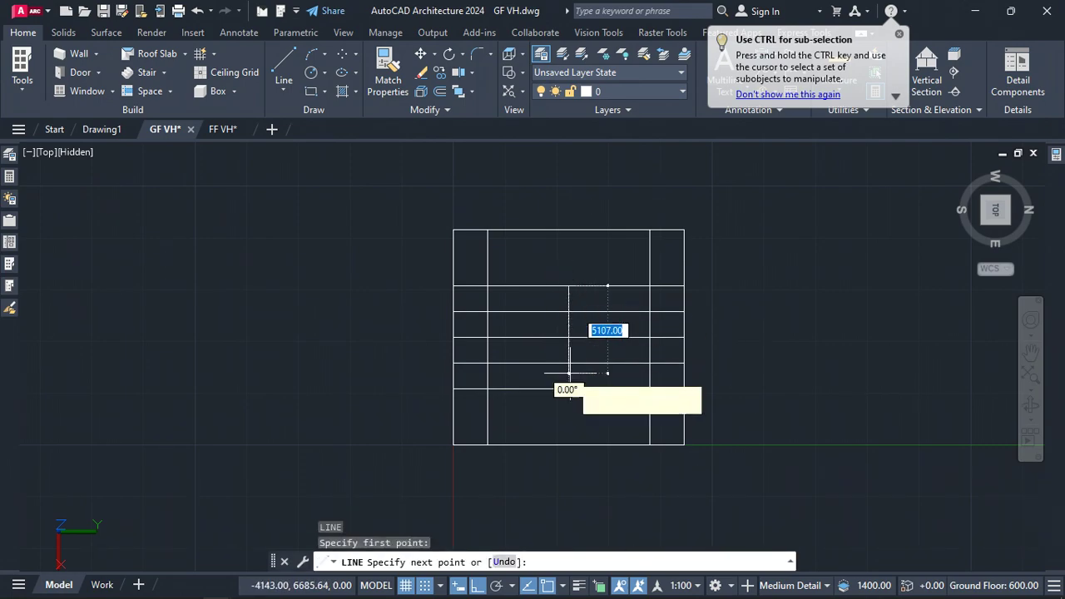
click(568, 388)
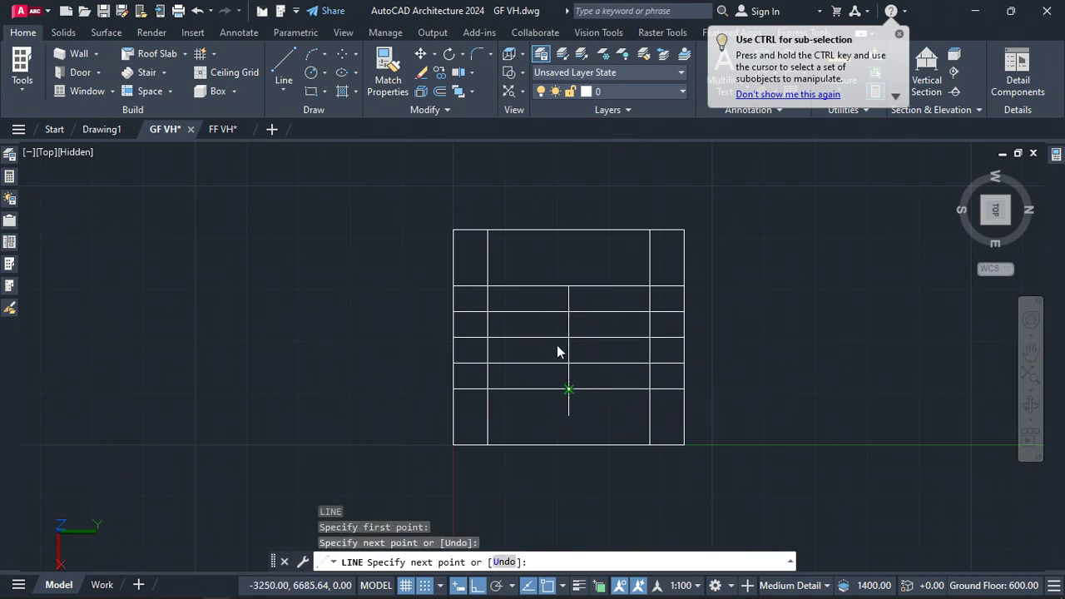
key(Return)
key(Return)
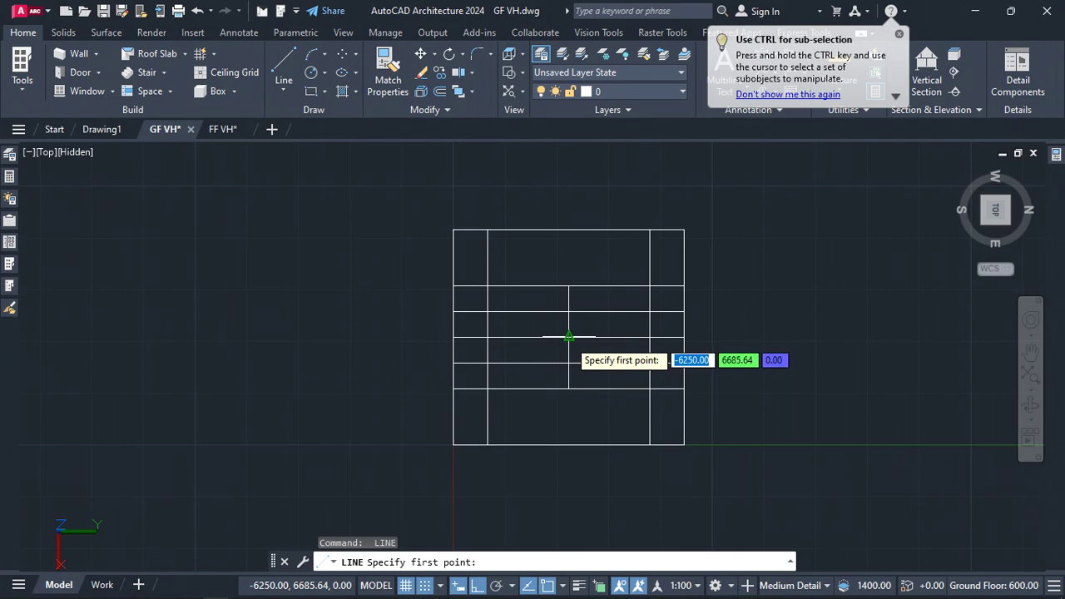
Draw a diagonal line from the center intersection up to the left inner edge at the upper offset line
click(568, 337)
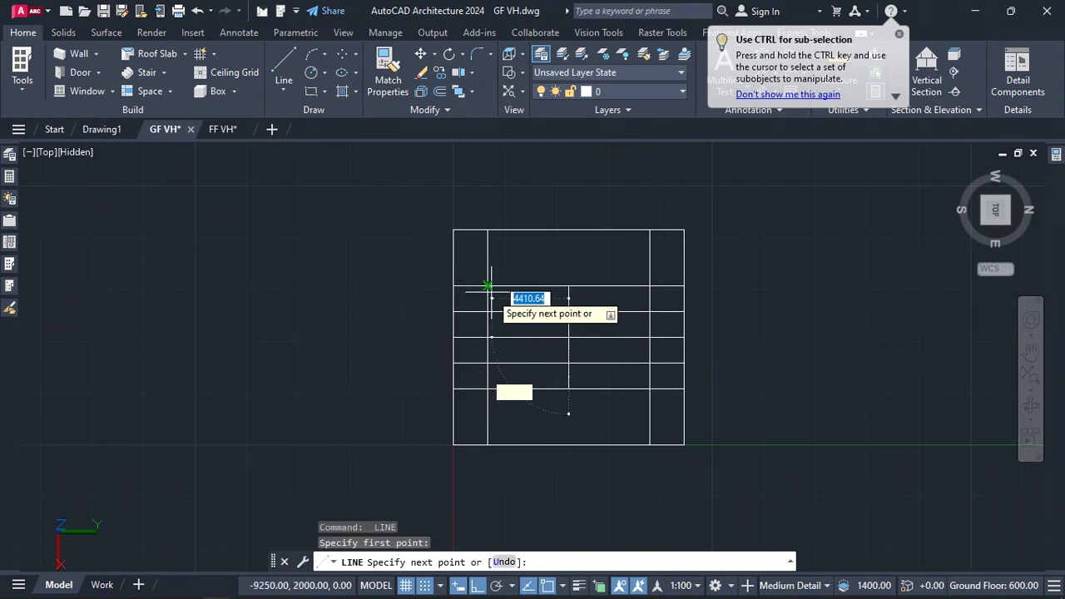
click(488, 287)
key(Return)
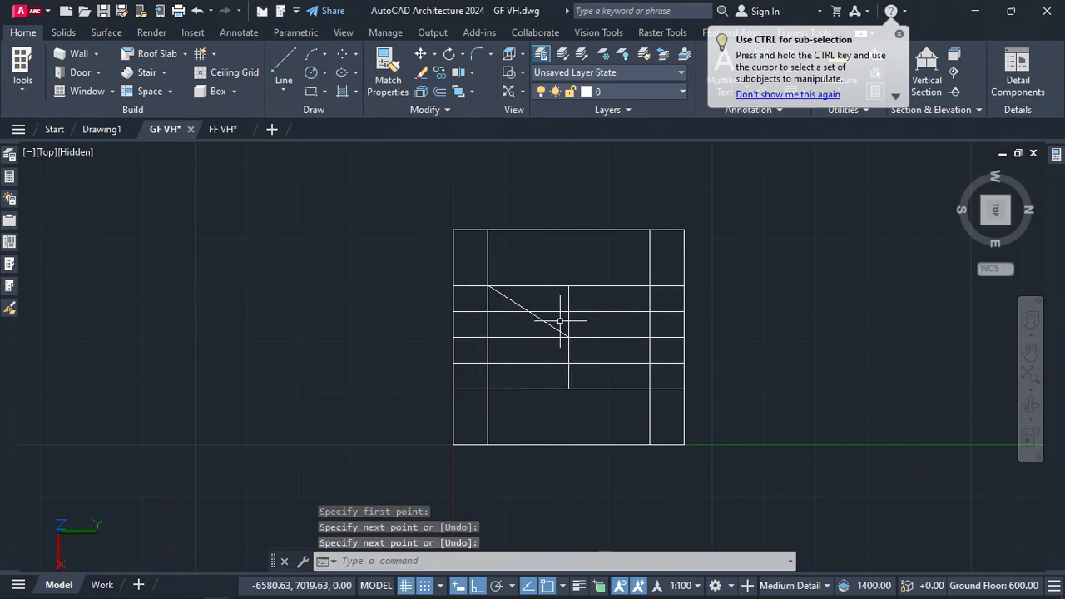
Draw a diagonal line from the center intersection down to the right inner edge at the lower offset line
key(Return)
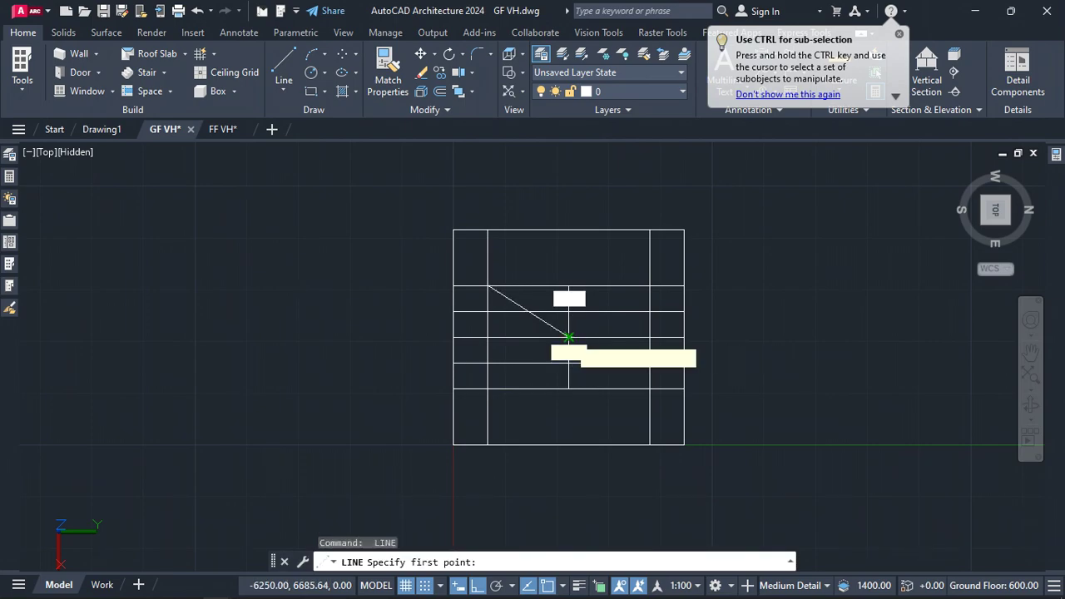
click(568, 337)
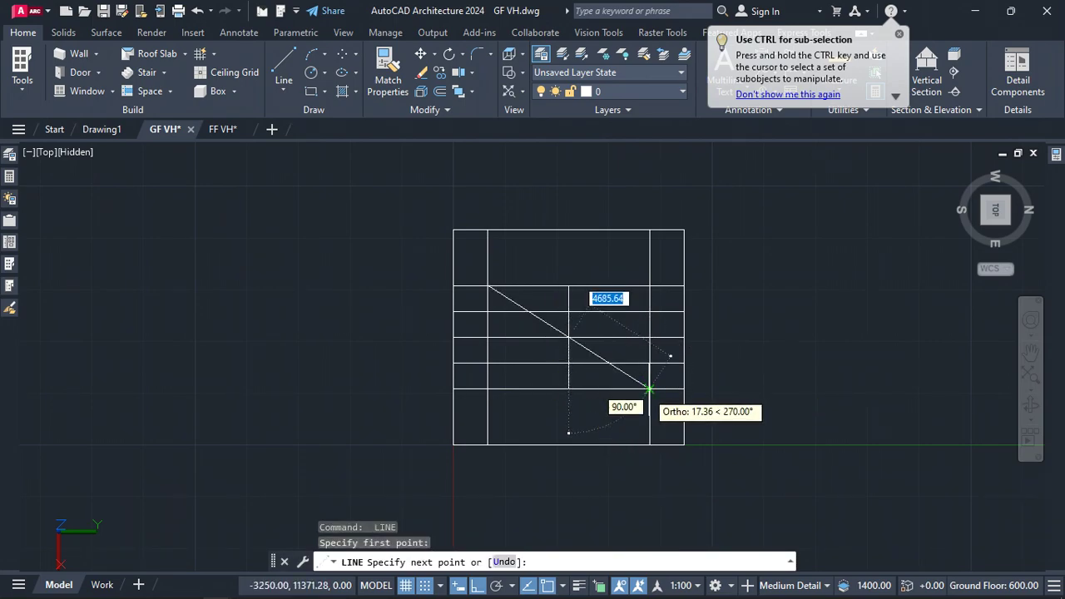
click(649, 388)
key(Return)
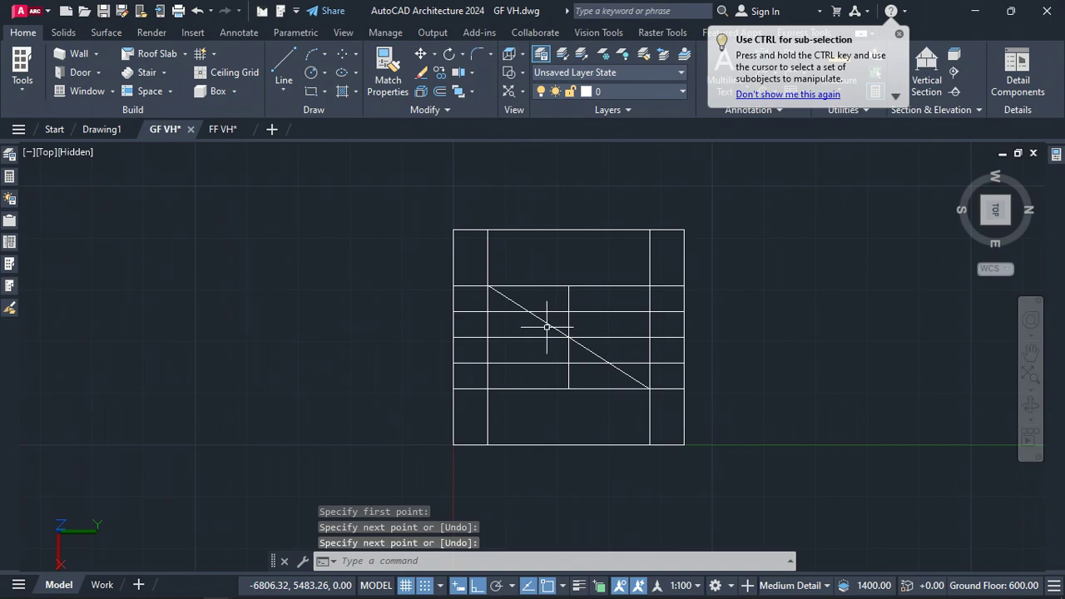
Offset both diagonal lines 750 to each side
key(Return)
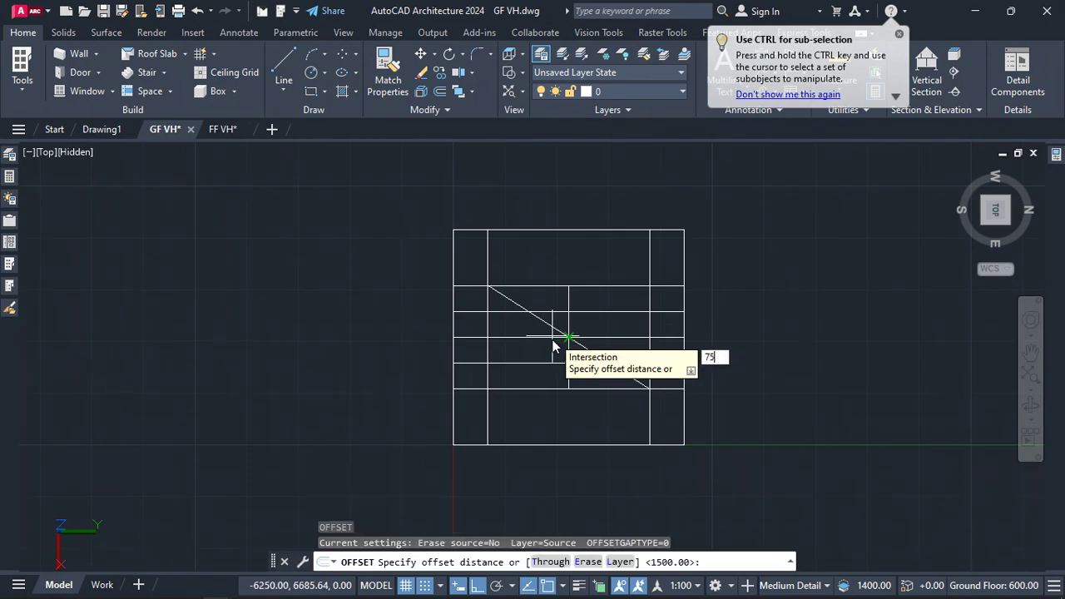
key(Return)
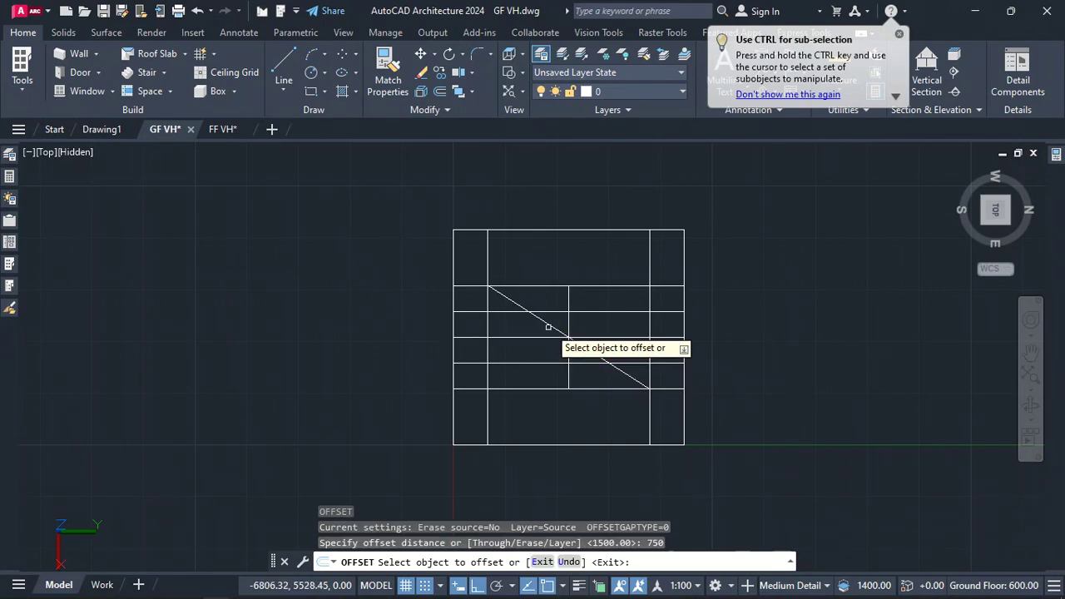
click(548, 325)
click(545, 330)
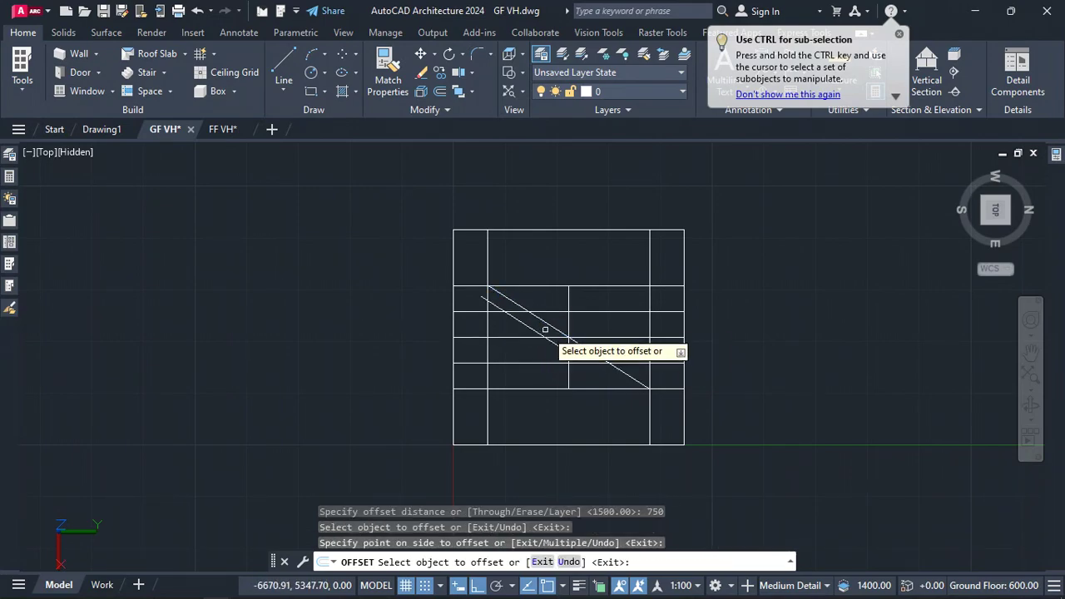
click(553, 328)
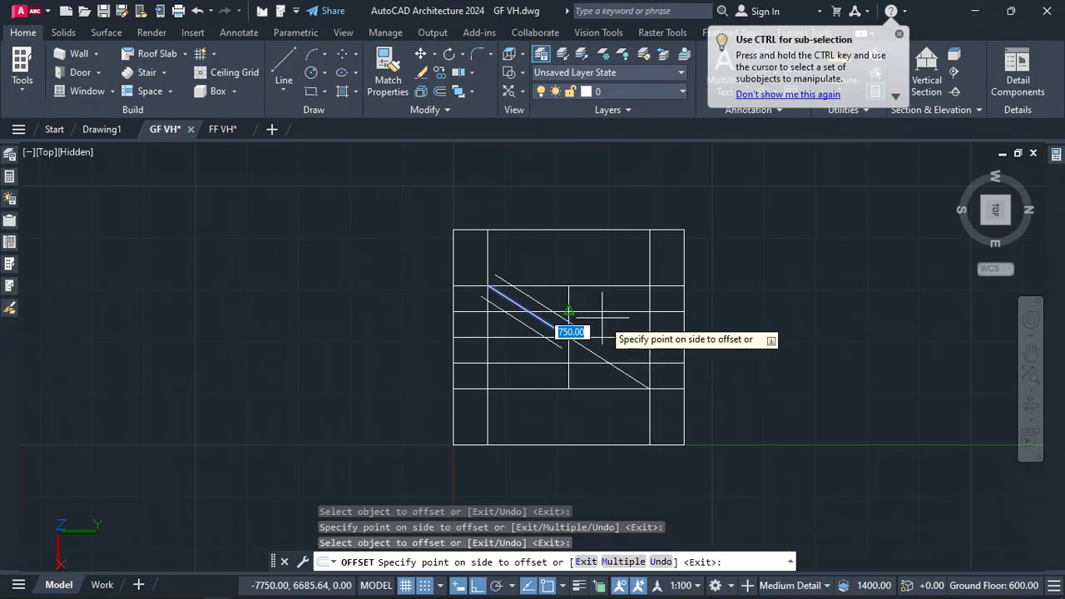
click(601, 316)
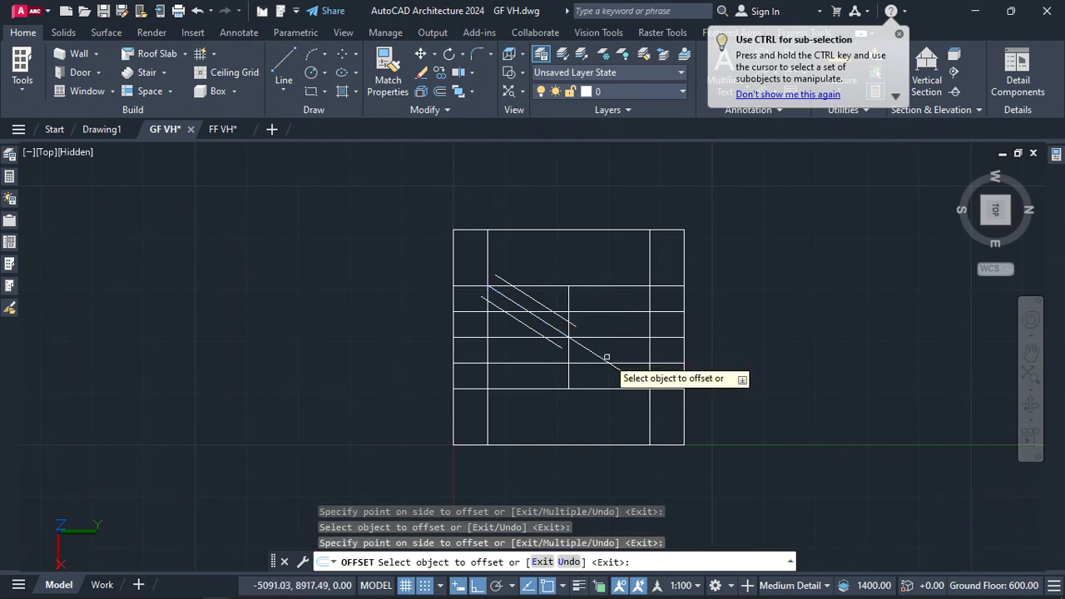
click(606, 358)
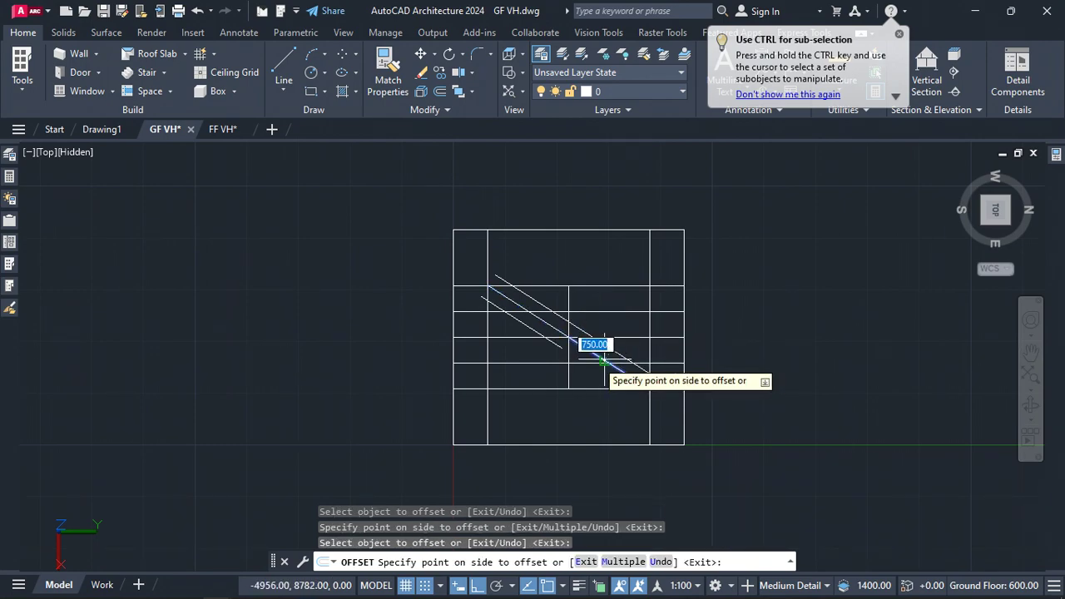
click(569, 389)
click(587, 349)
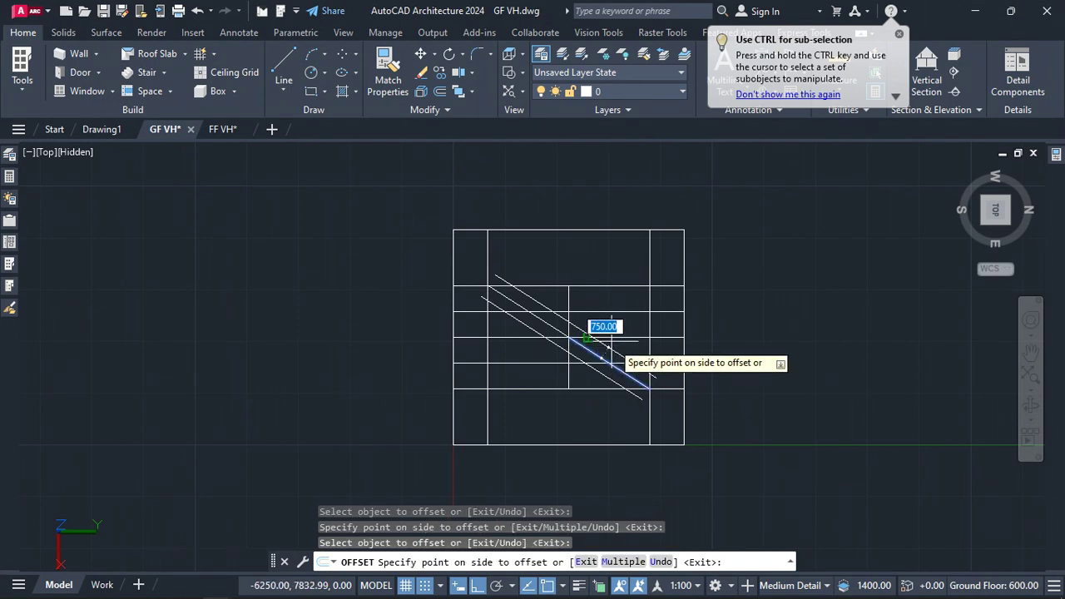
click(611, 358)
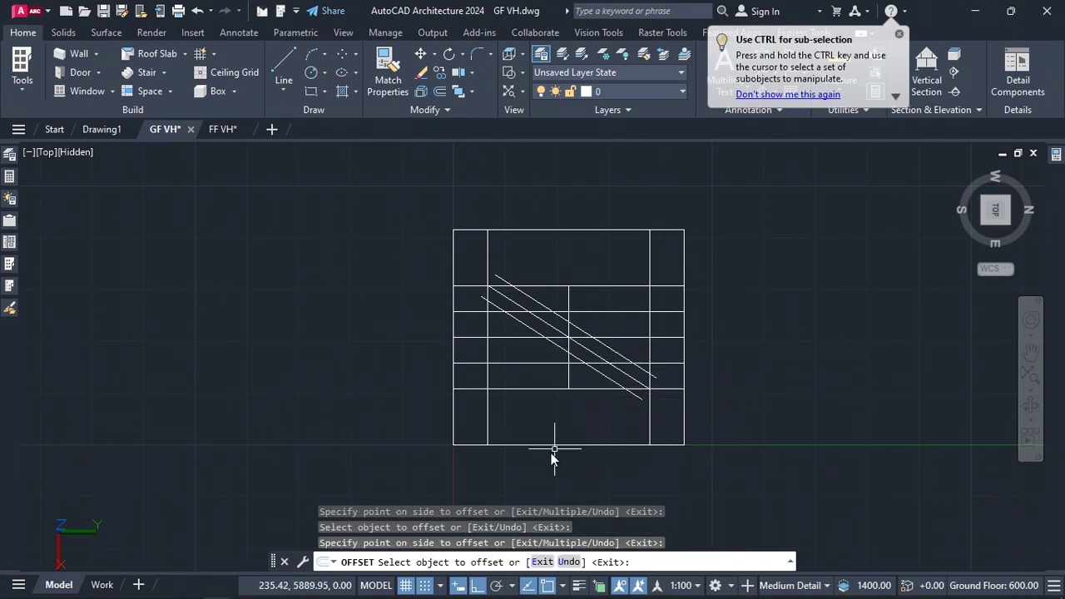
key(Escape)
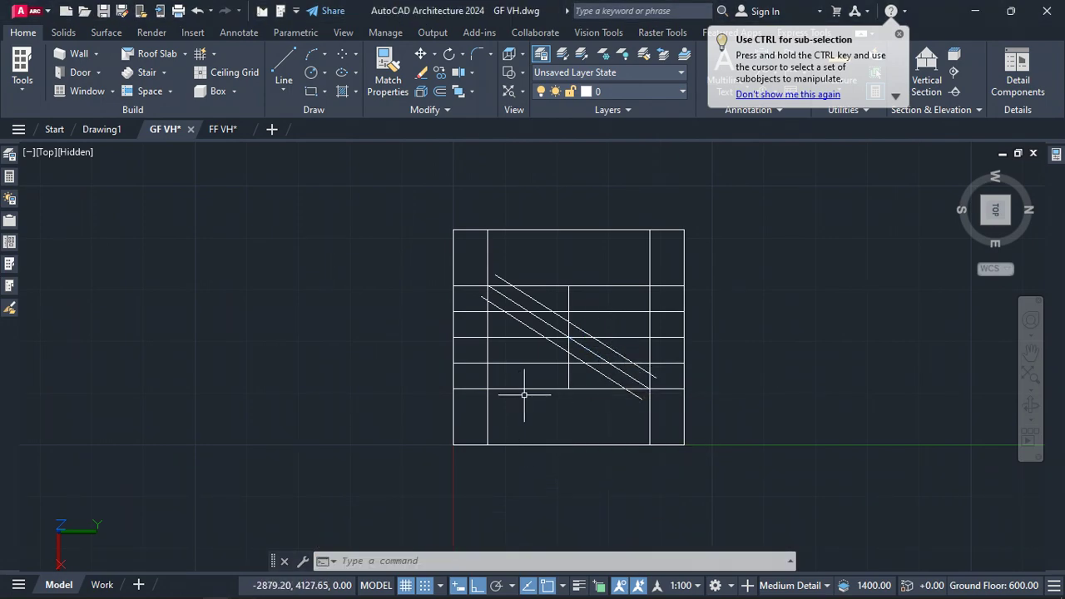
Trim the diagonal lines and the offset lines where they cross in the upper-left part of the grid
text(TR)
key(Return)
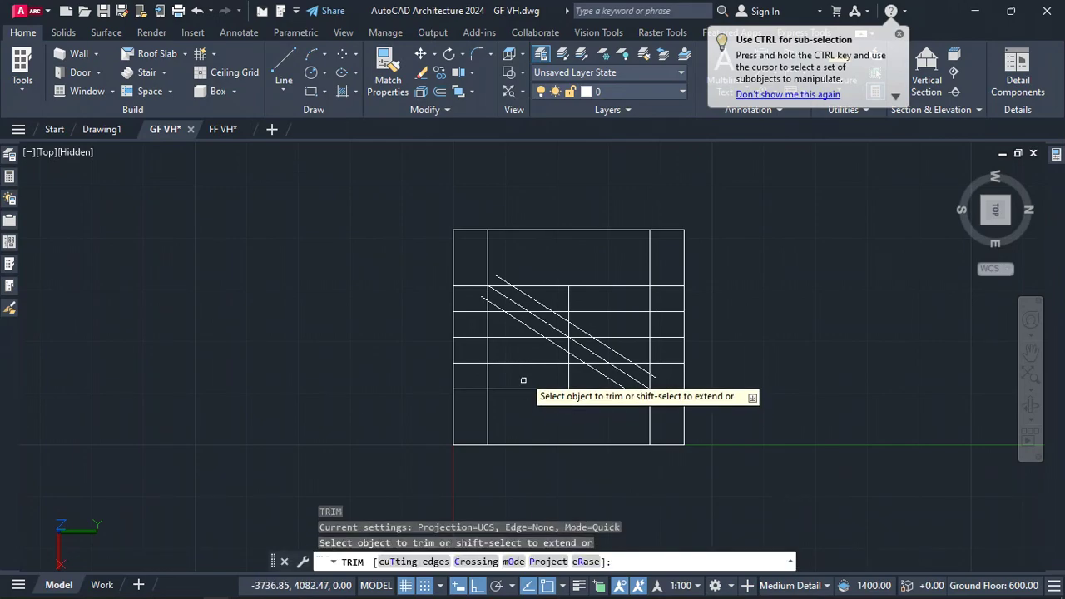
click(532, 329)
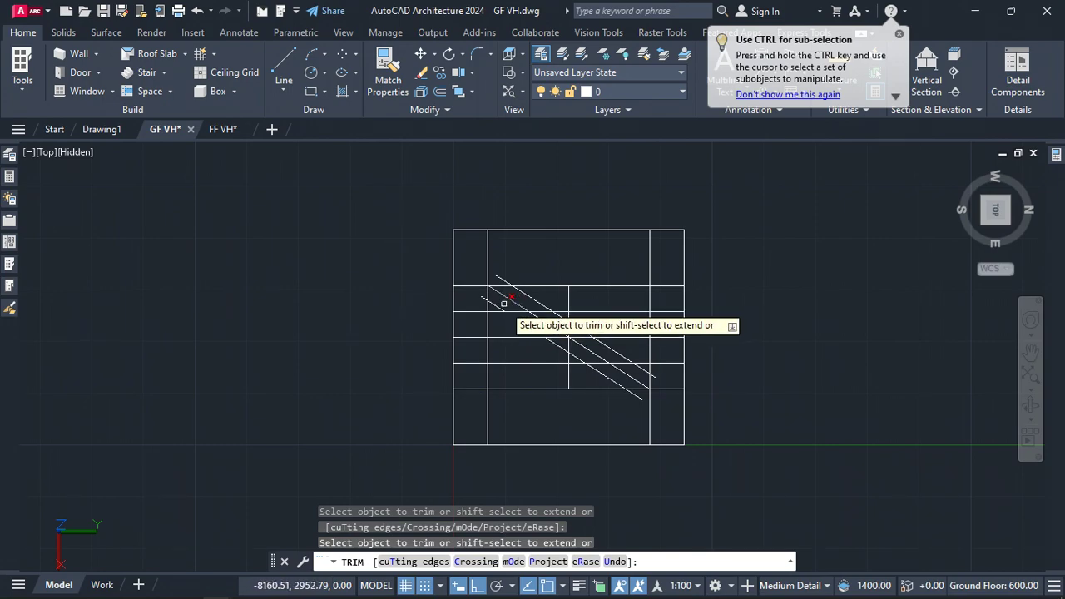
scroll(482, 300, up, 6)
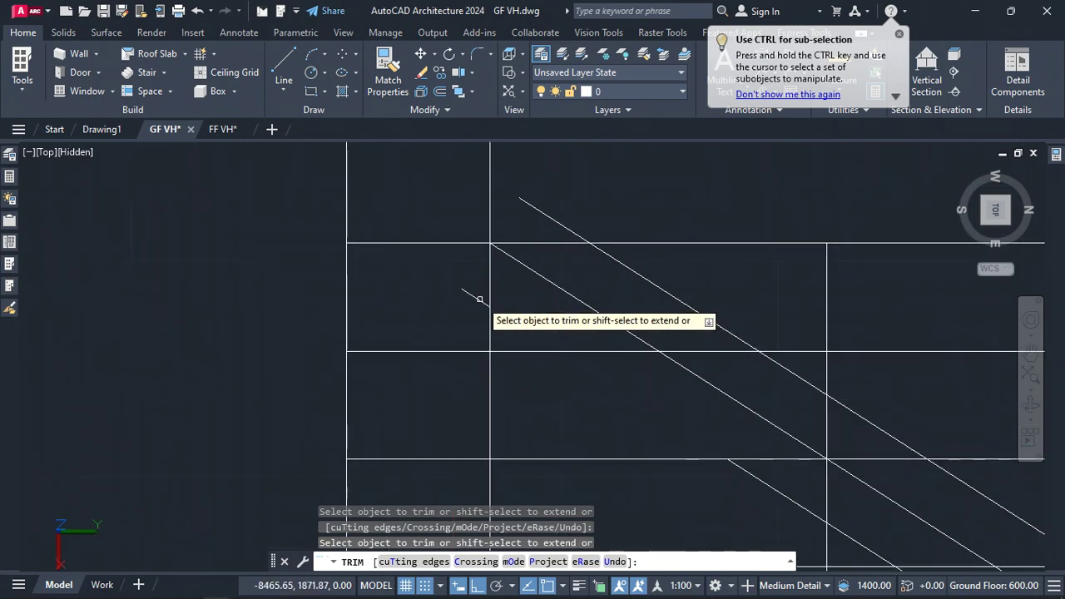
scroll(474, 300, down, 3)
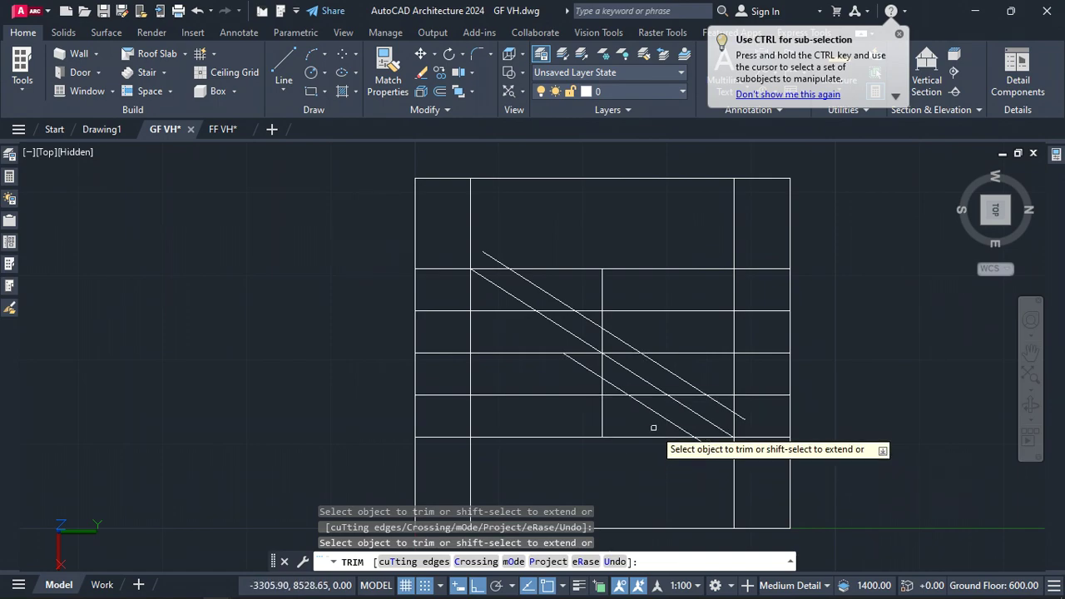
scroll(660, 416, down, 4)
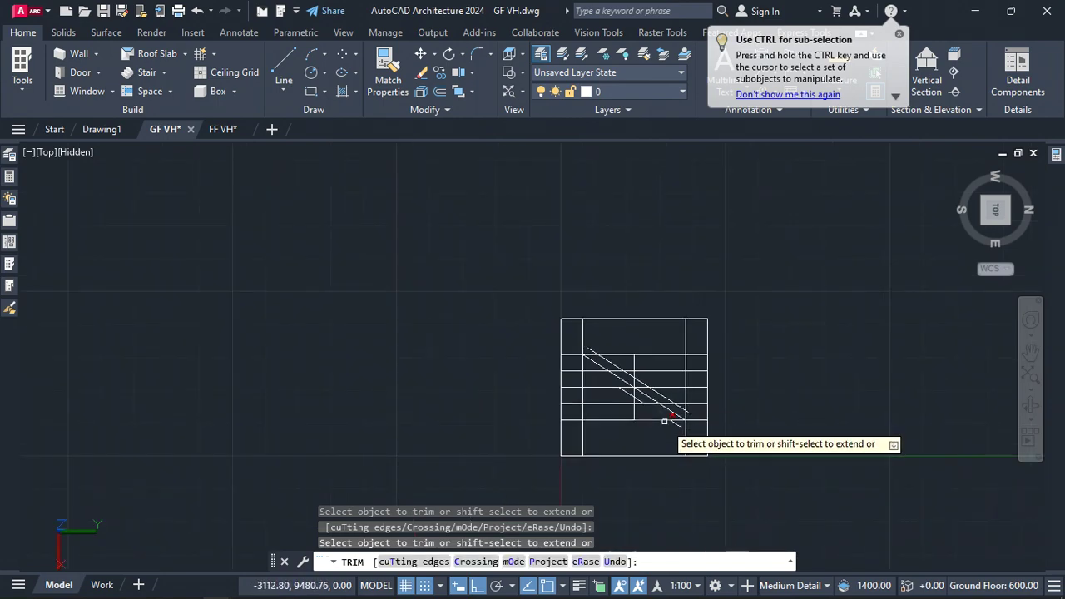
scroll(664, 420, up, 5)
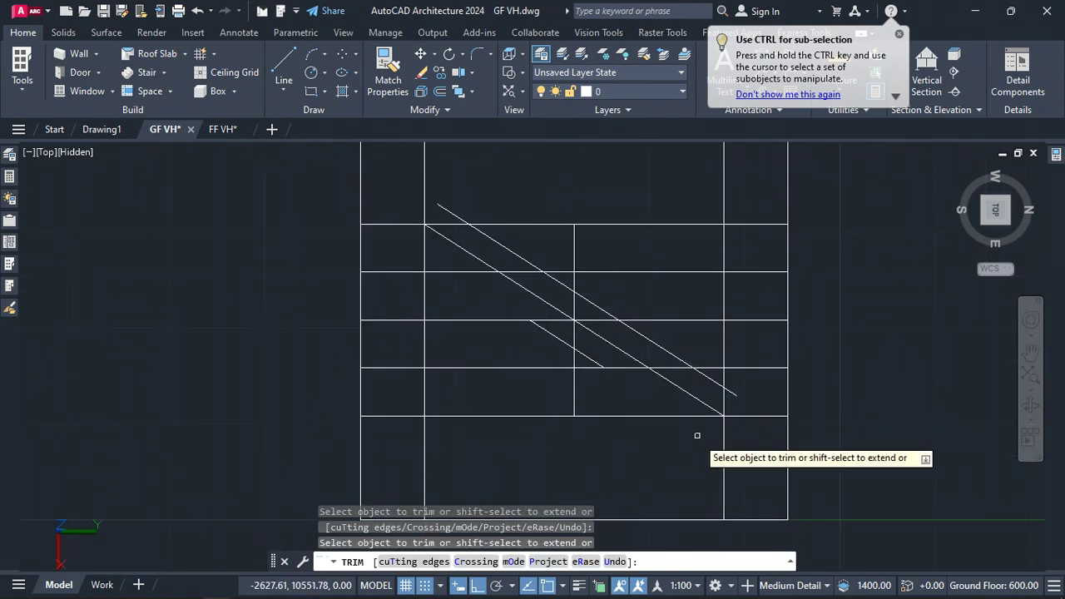
scroll(642, 445, down, 2)
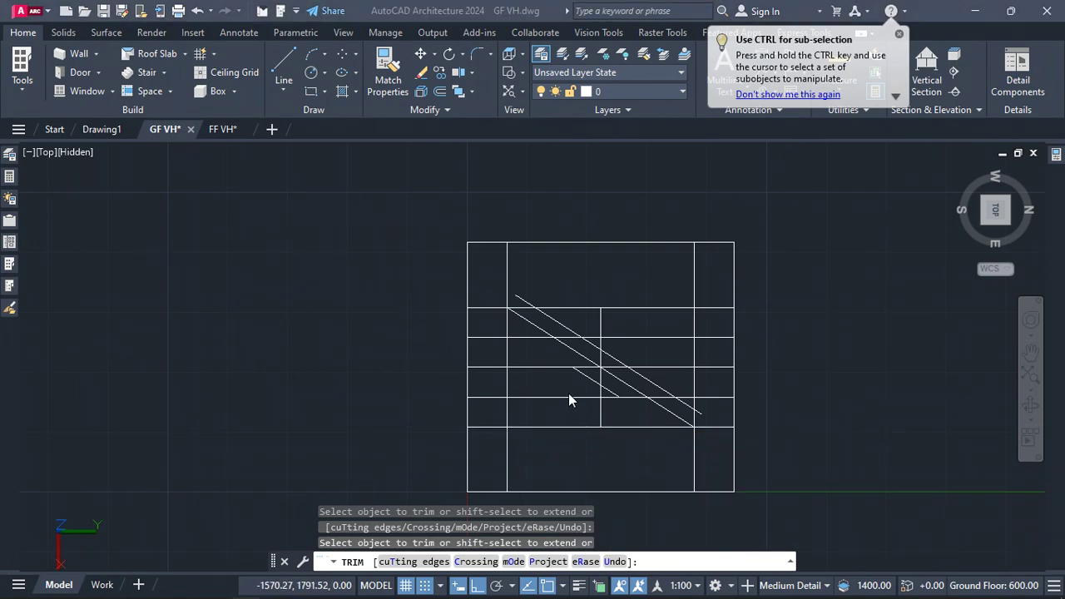
scroll(590, 358, up, 3)
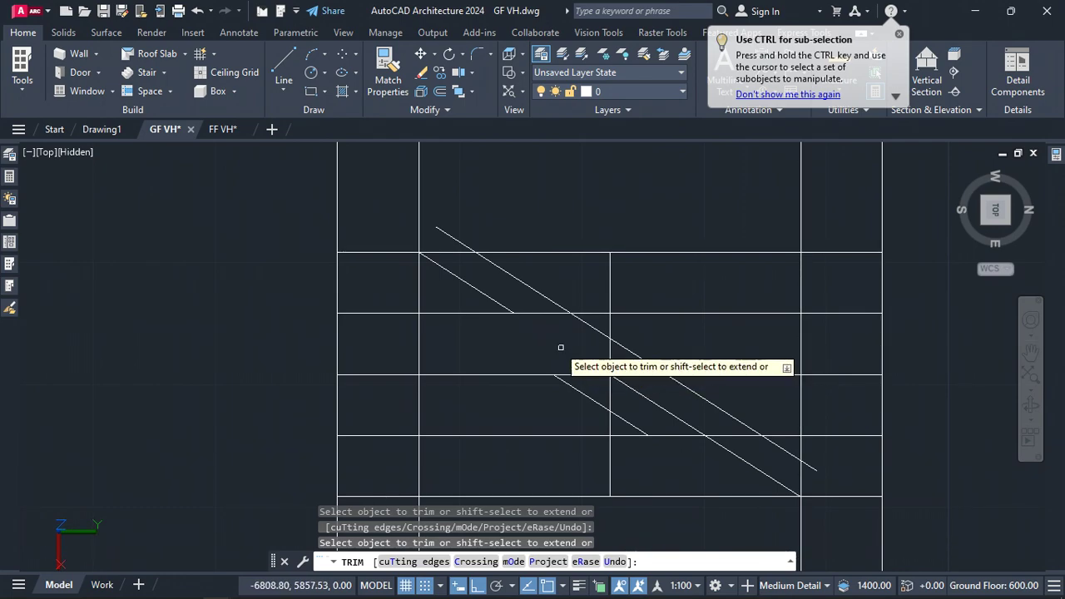
click(502, 305)
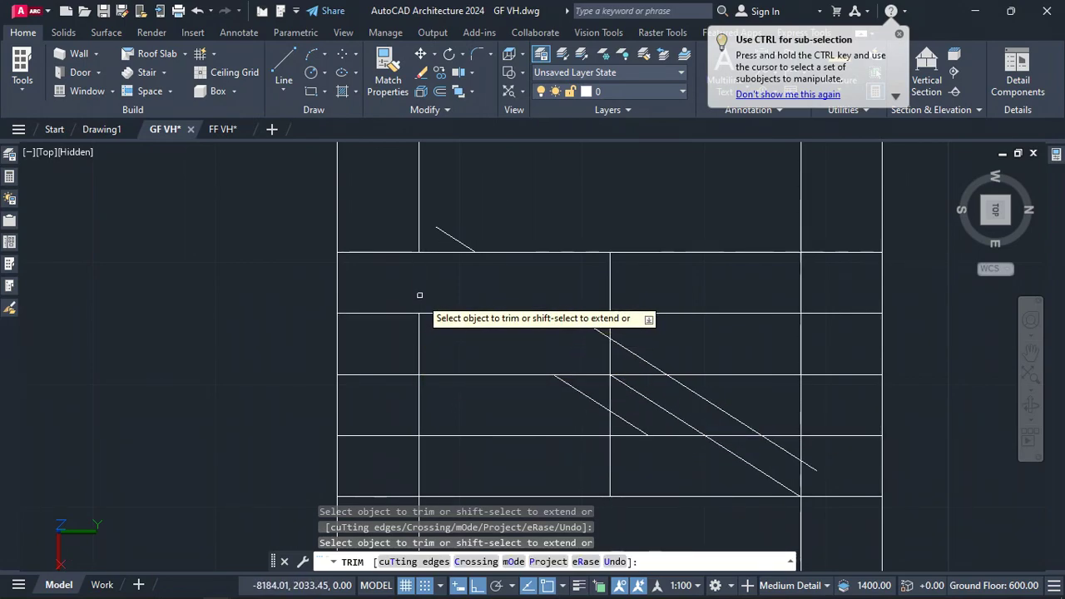
click(420, 393)
click(408, 374)
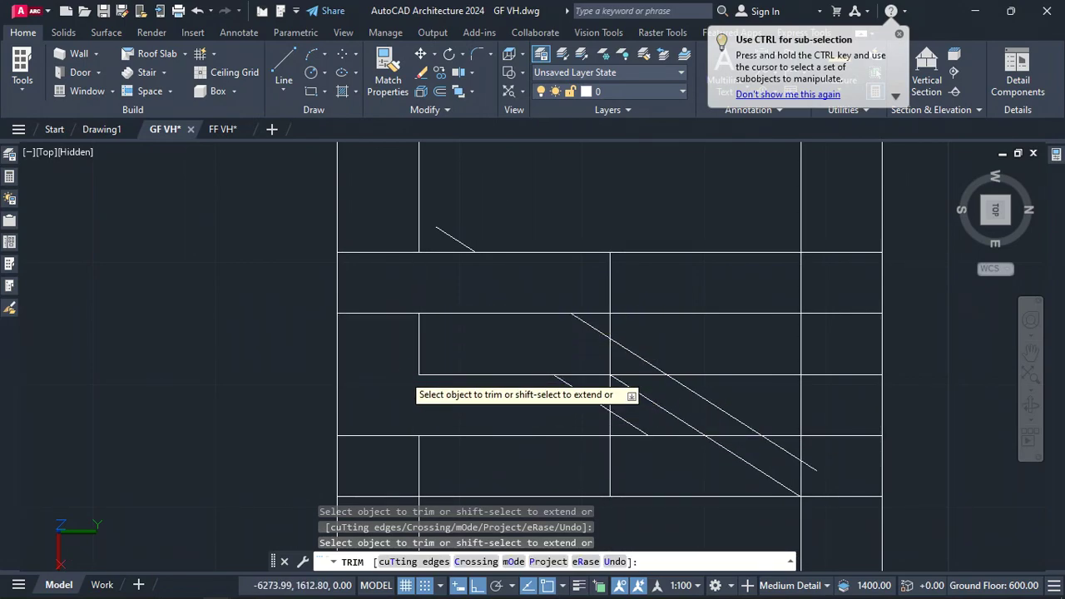
click(395, 313)
Trim two lower diagonal segments, undo the last trim, and leave the Trim command
scroll(388, 306, down, 2)
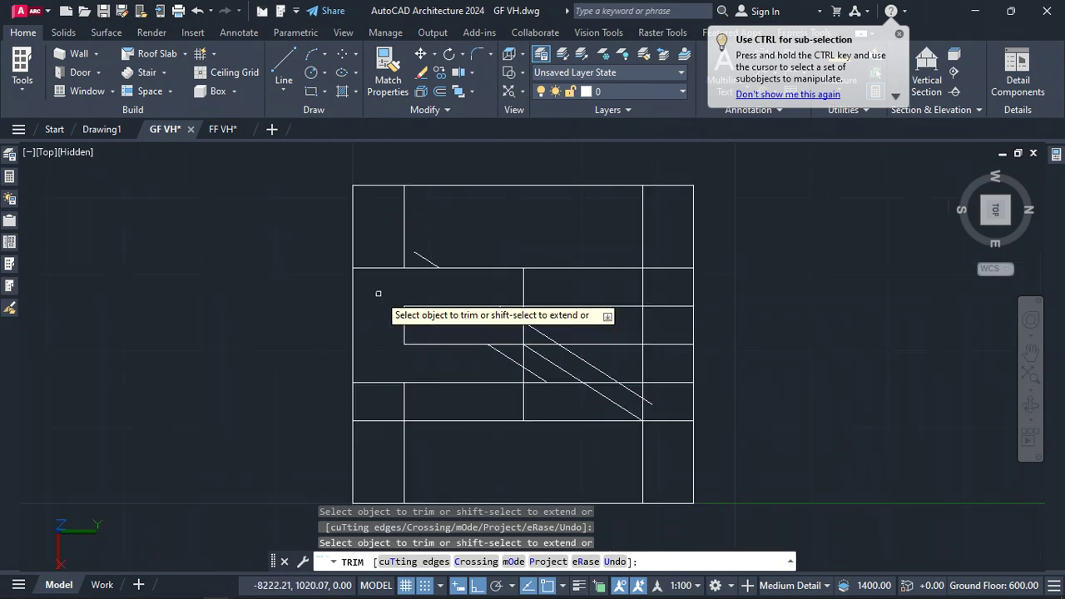
scroll(543, 379, up, 3)
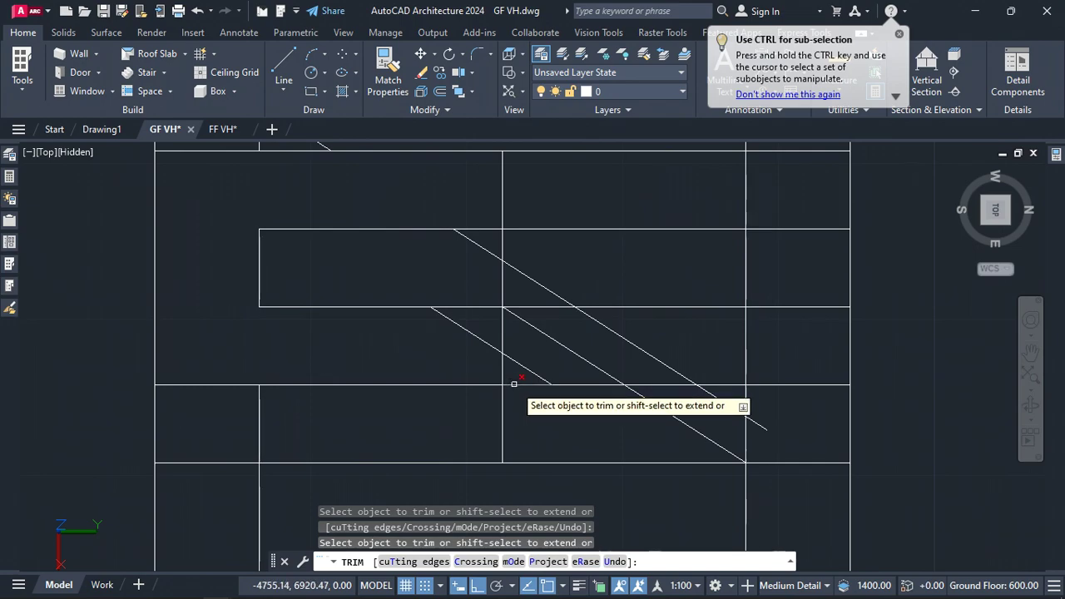
click(510, 384)
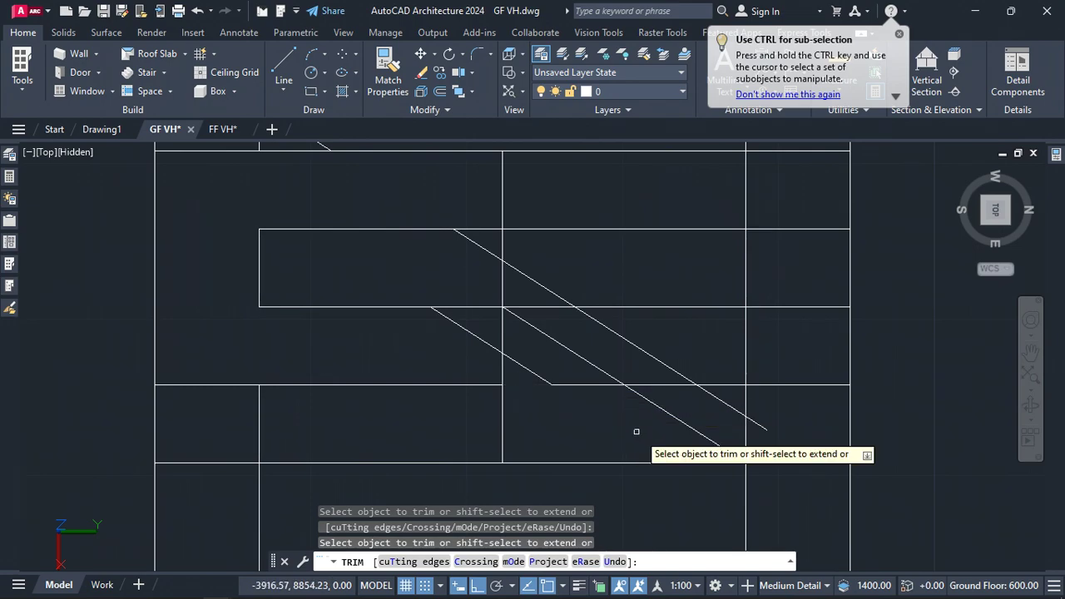
click(687, 422)
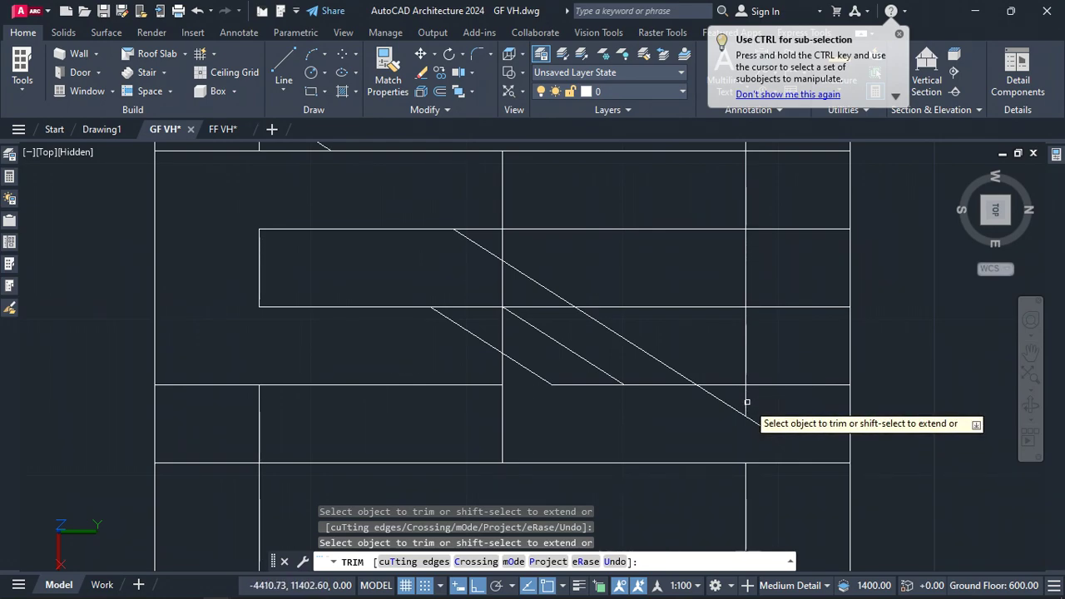
scroll(685, 387, down, 2)
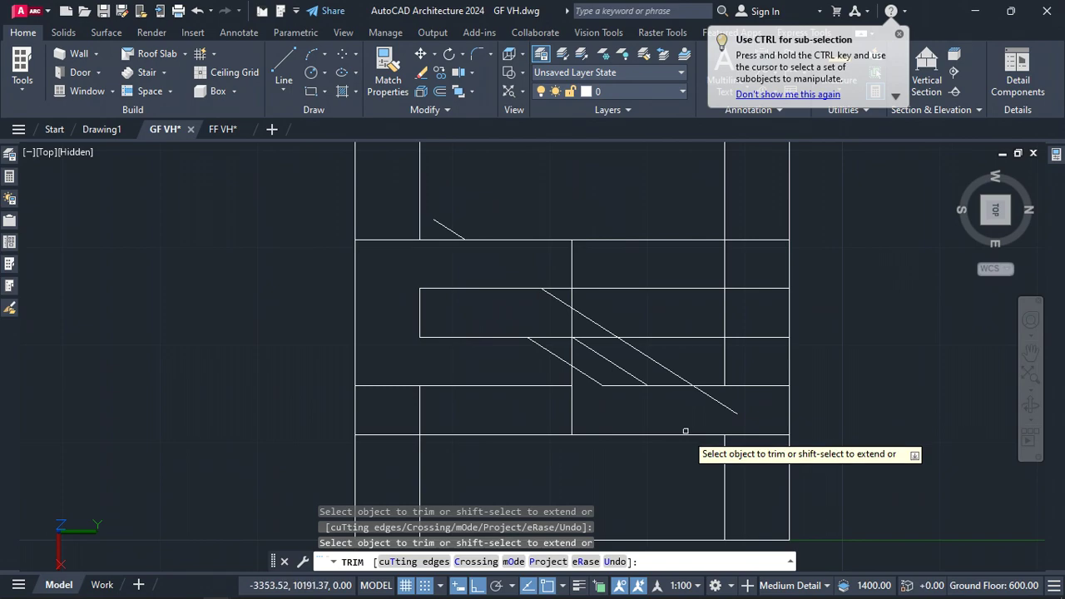
key(ctrl+z)
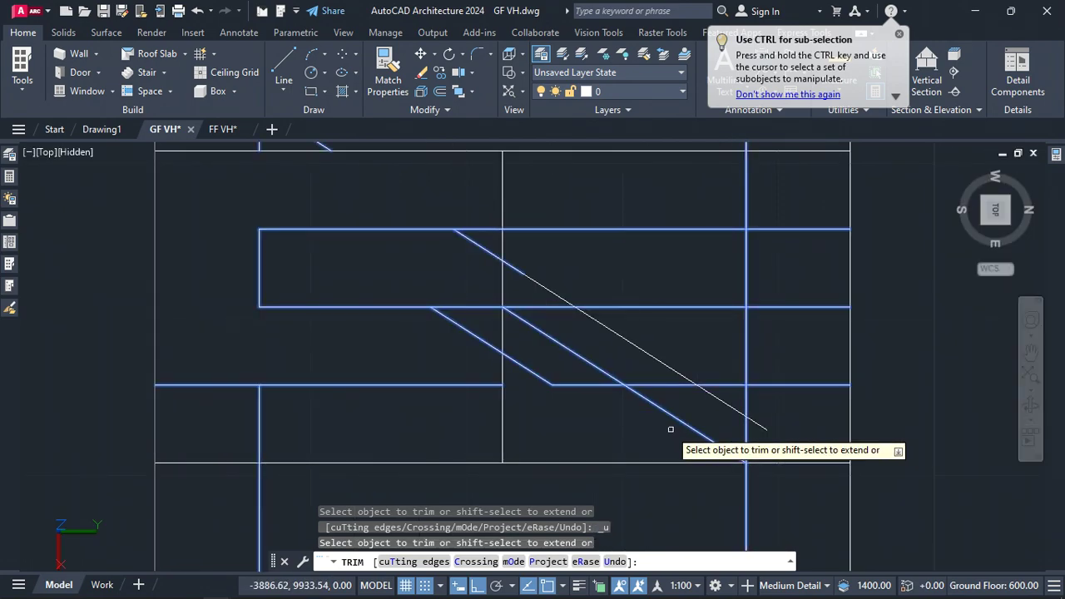
key(Escape)
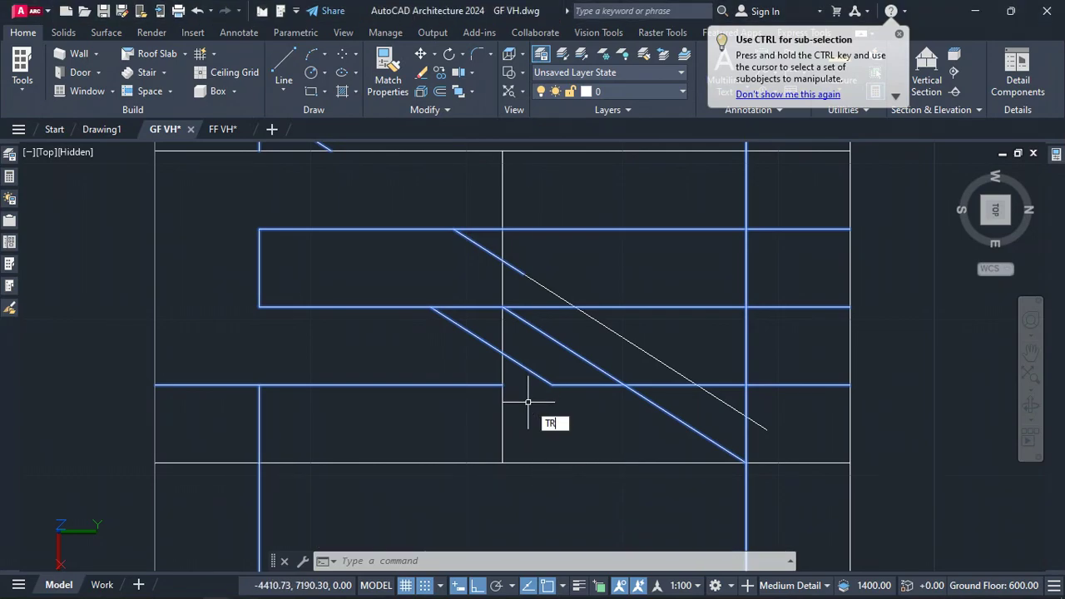
Trim the outer diagonal and horizontal offset segments on the right side of the diagonal band
text(TR)
key(Return)
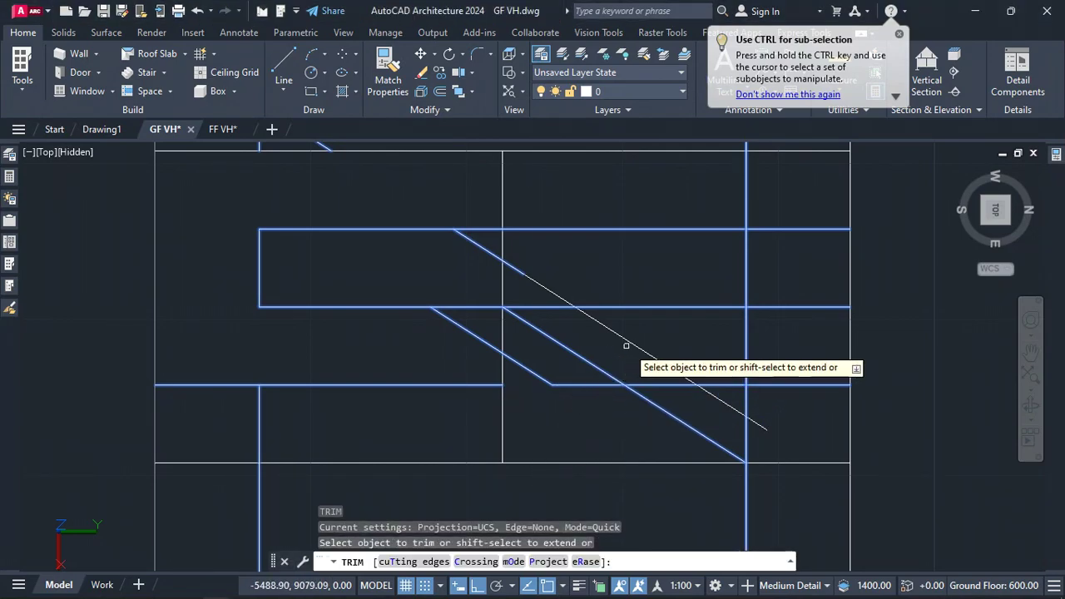
click(634, 341)
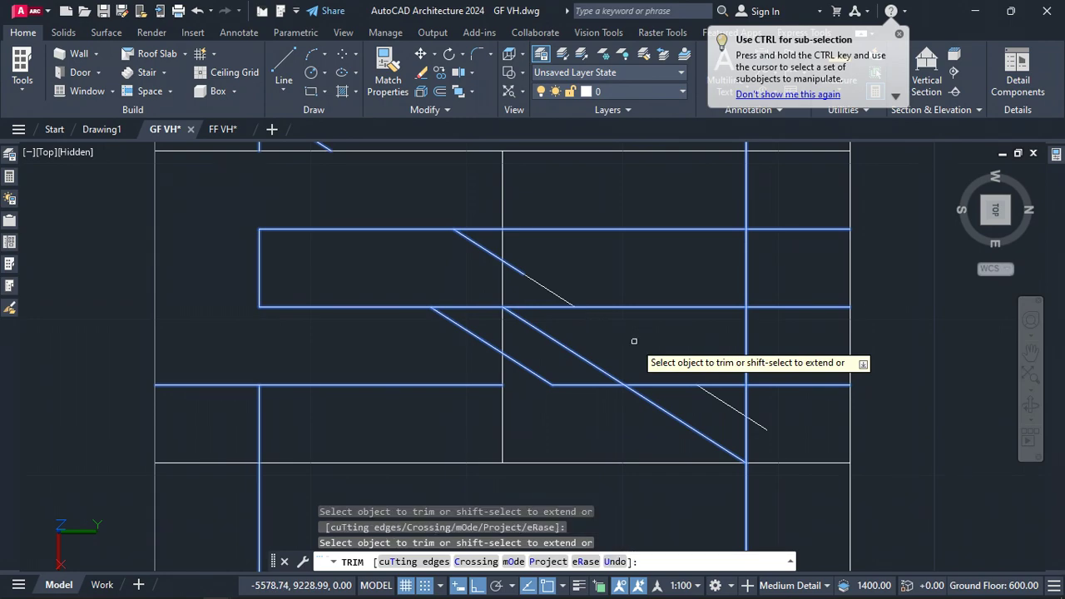
click(707, 441)
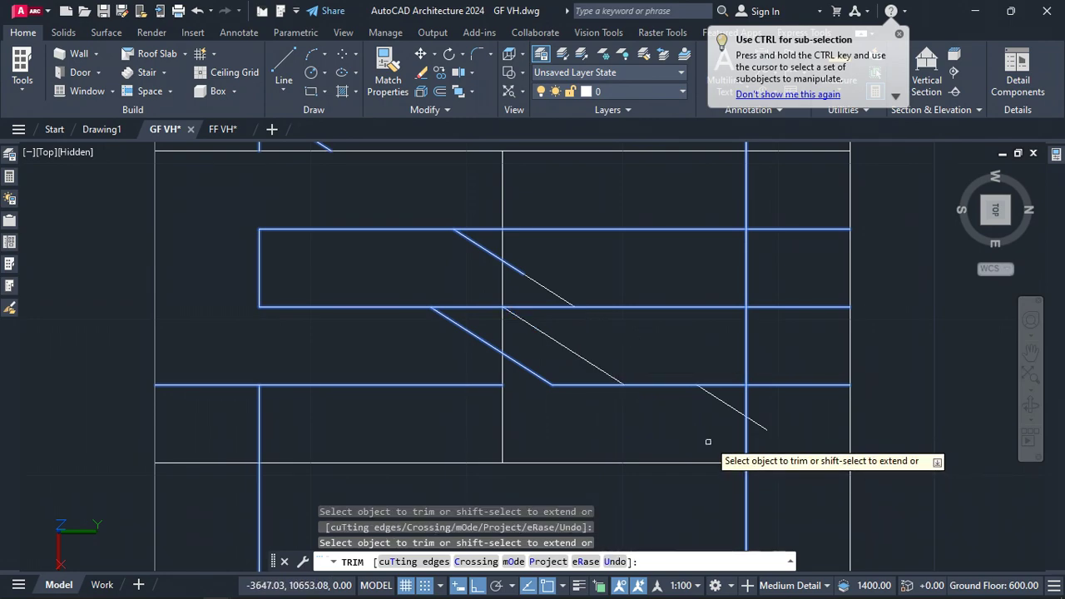
click(596, 367)
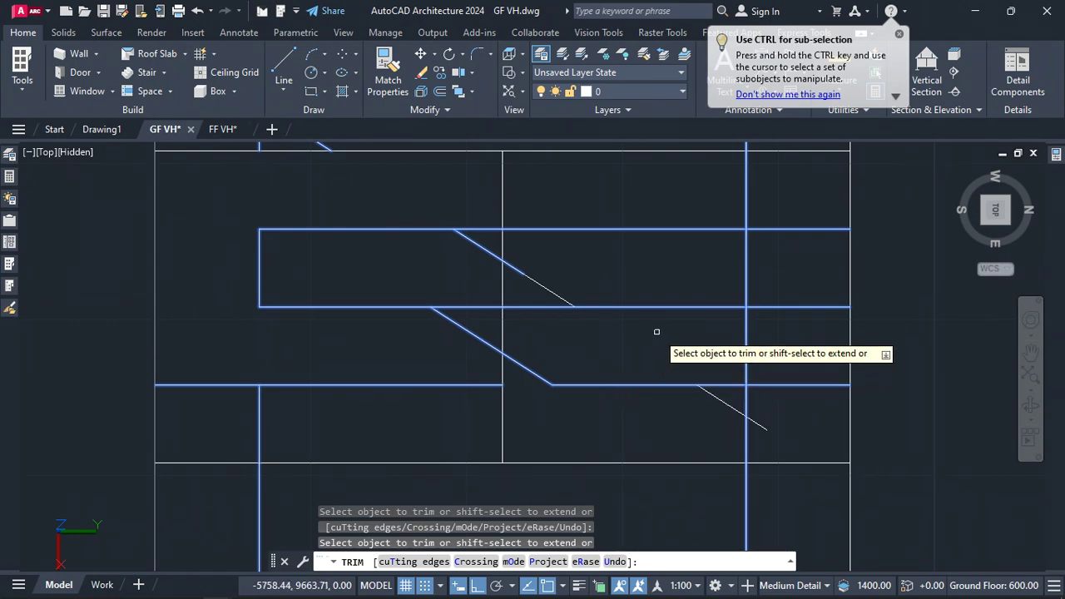
click(750, 263)
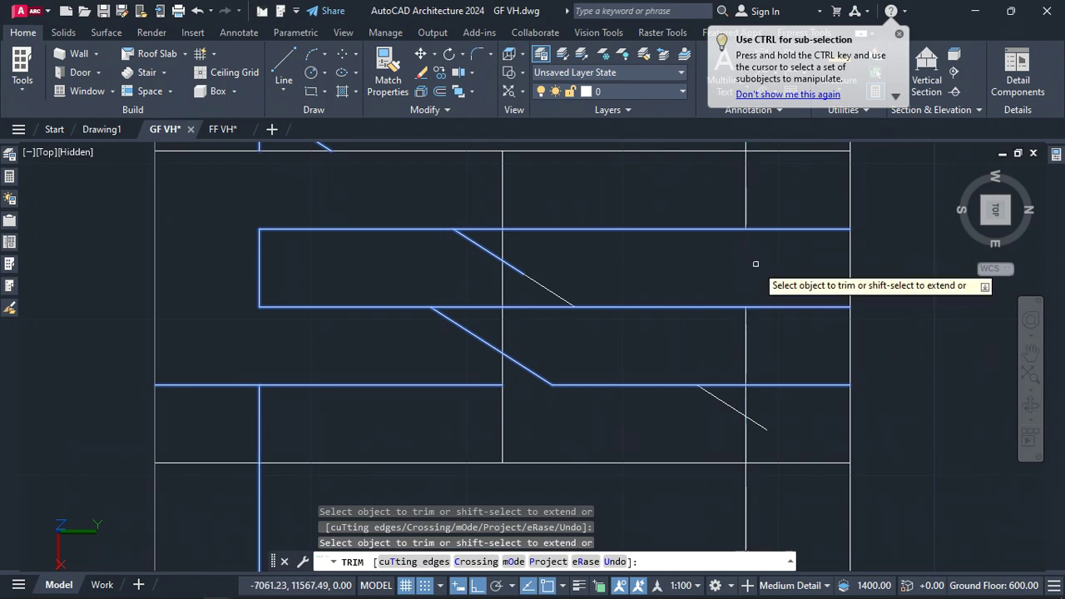
click(773, 384)
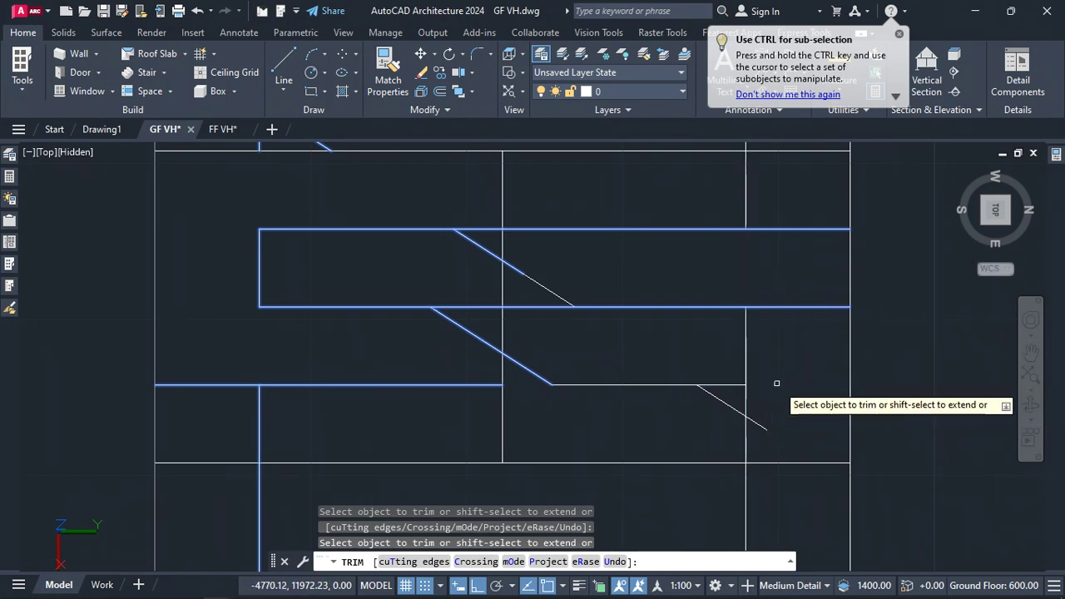
click(780, 307)
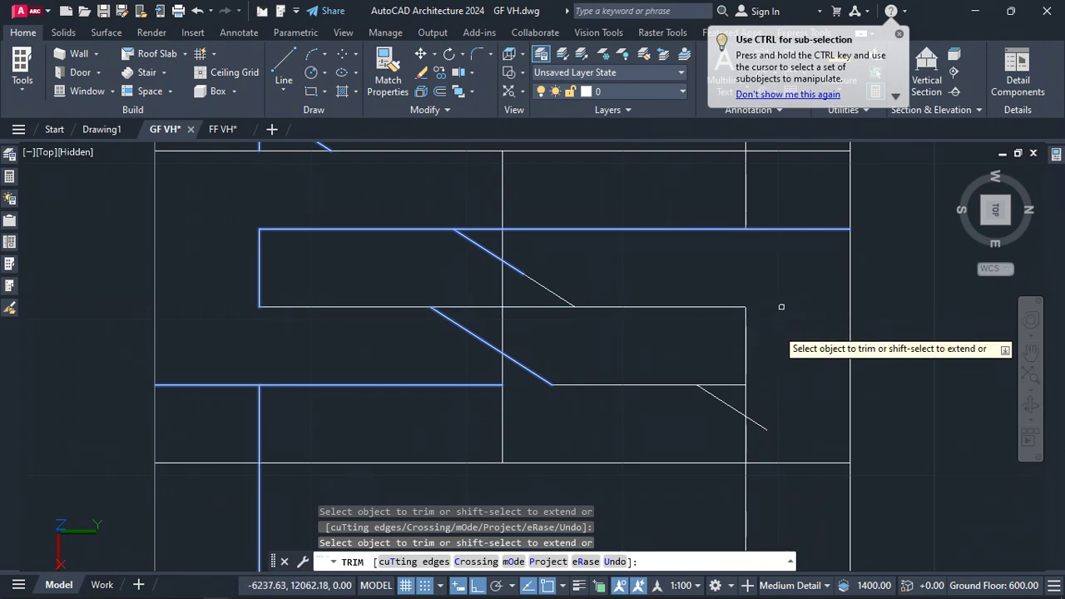
click(750, 401)
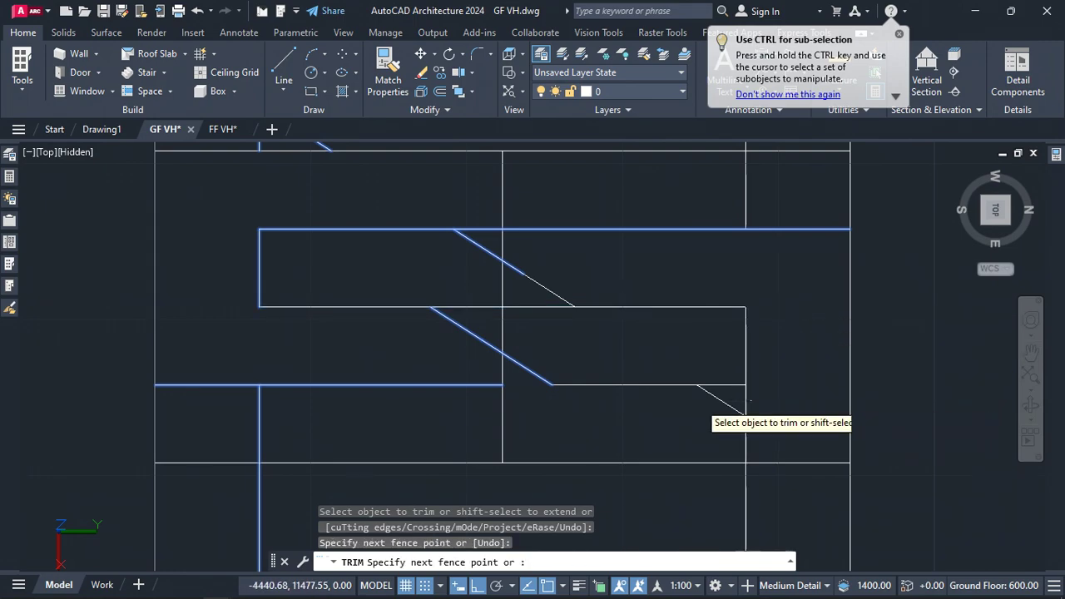
click(698, 402)
key(Return)
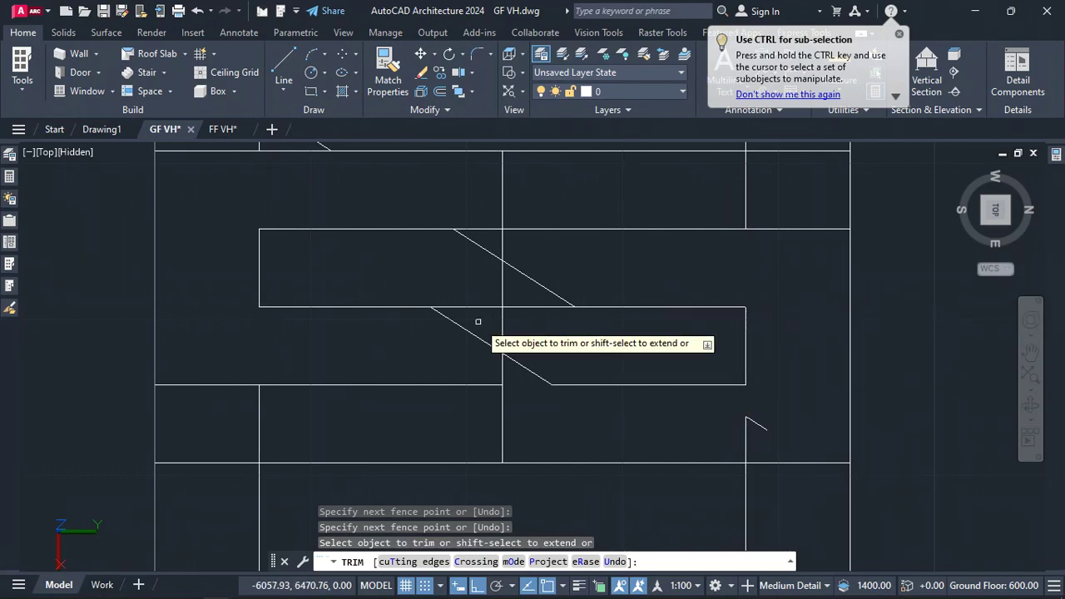
Trim the vertical line crossing the diagonal band and the remaining stray segments inside it
click(507, 307)
click(507, 292)
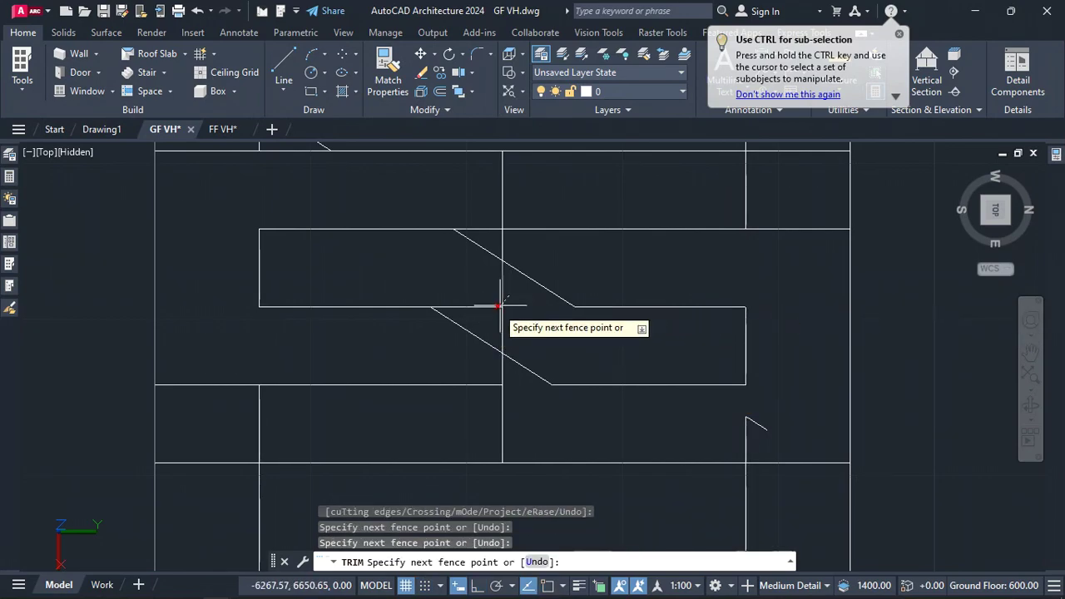
key(Return)
click(503, 335)
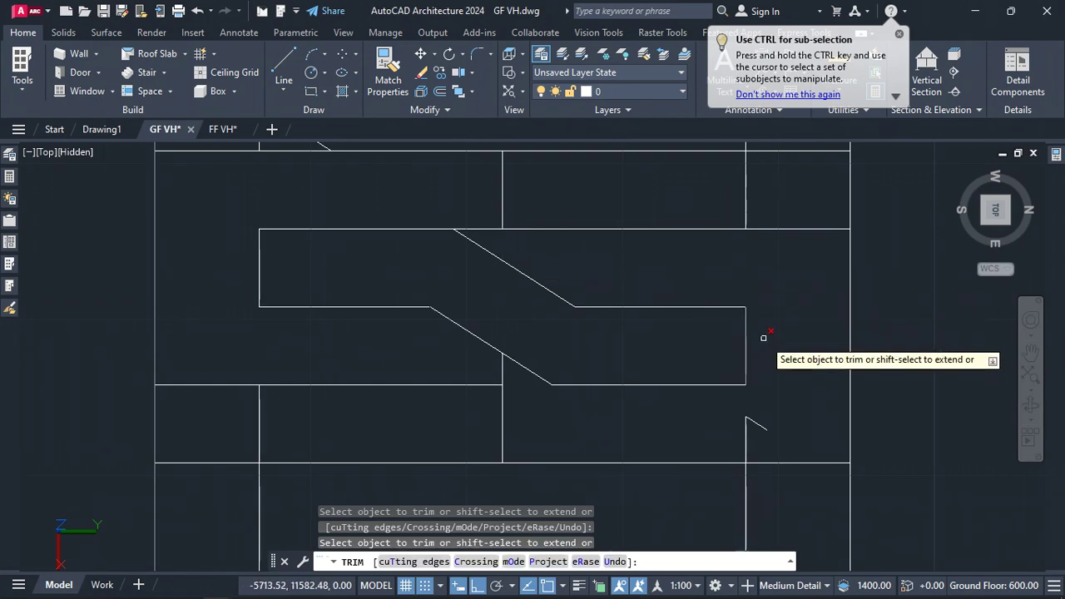
scroll(770, 371, down, 2)
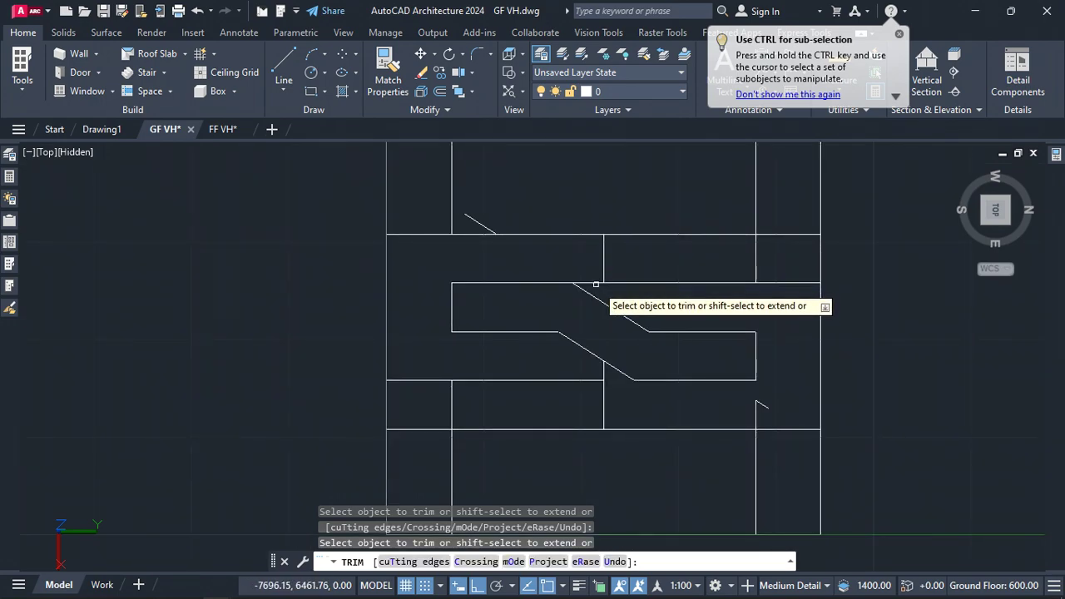
click(603, 369)
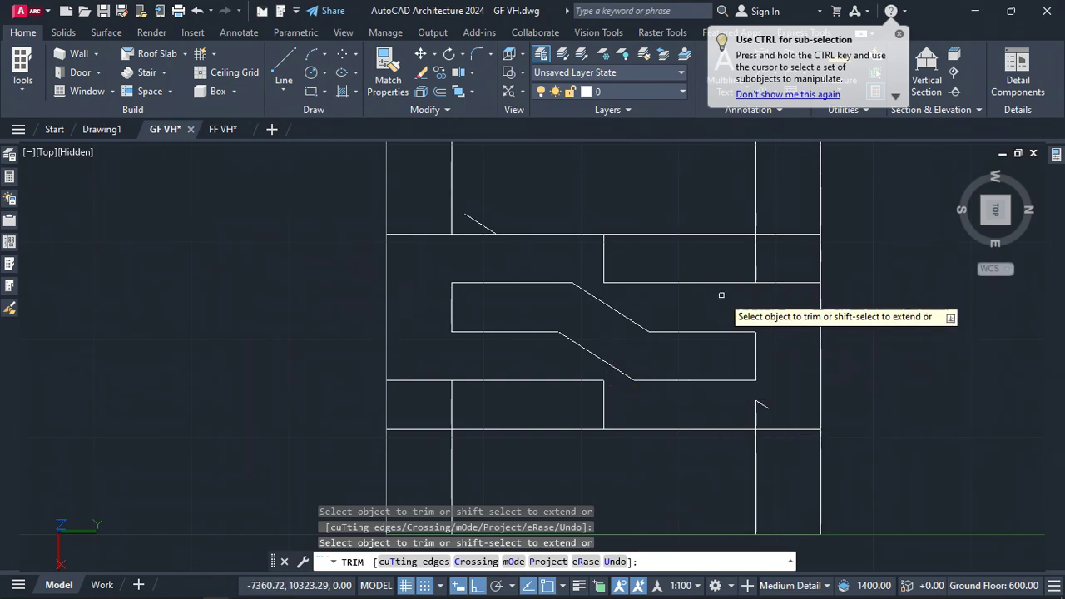
scroll(720, 298, down, 2)
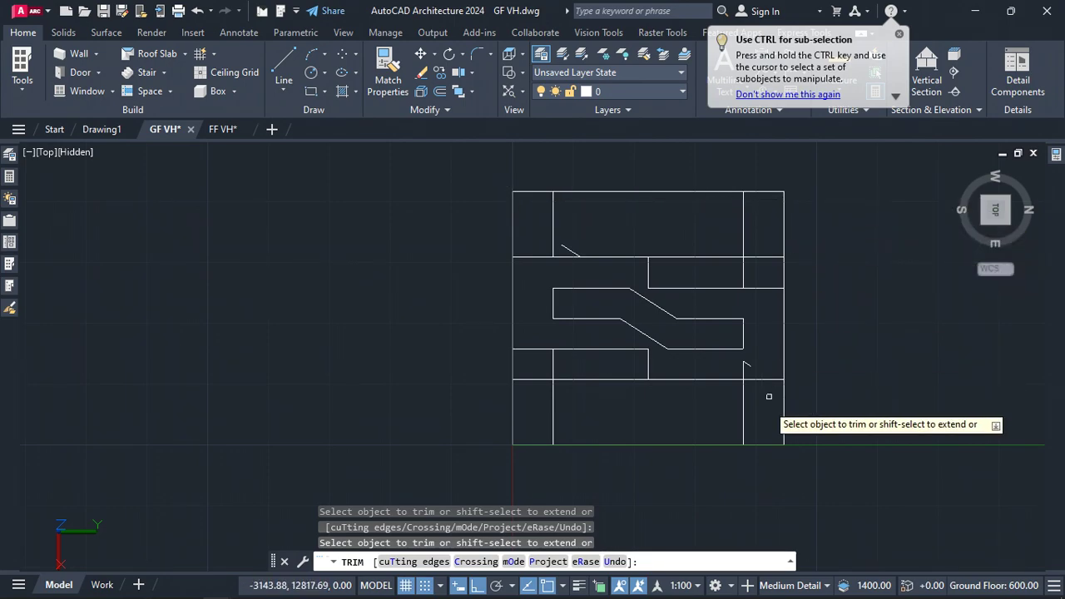
key(Escape)
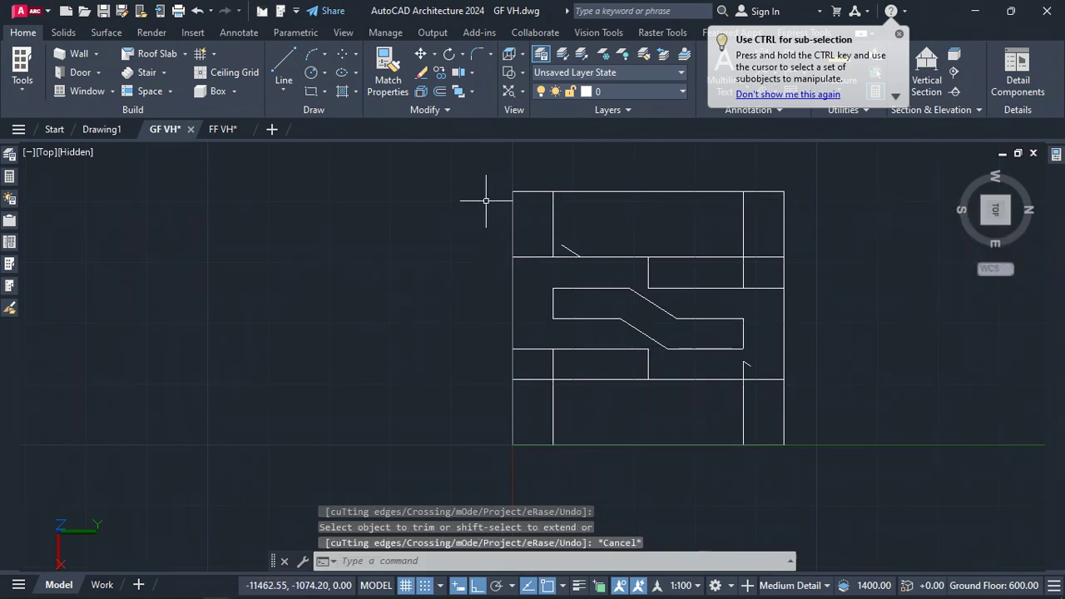
Select the whole facade pattern and combine it into a group
scroll(486, 200, down, 2)
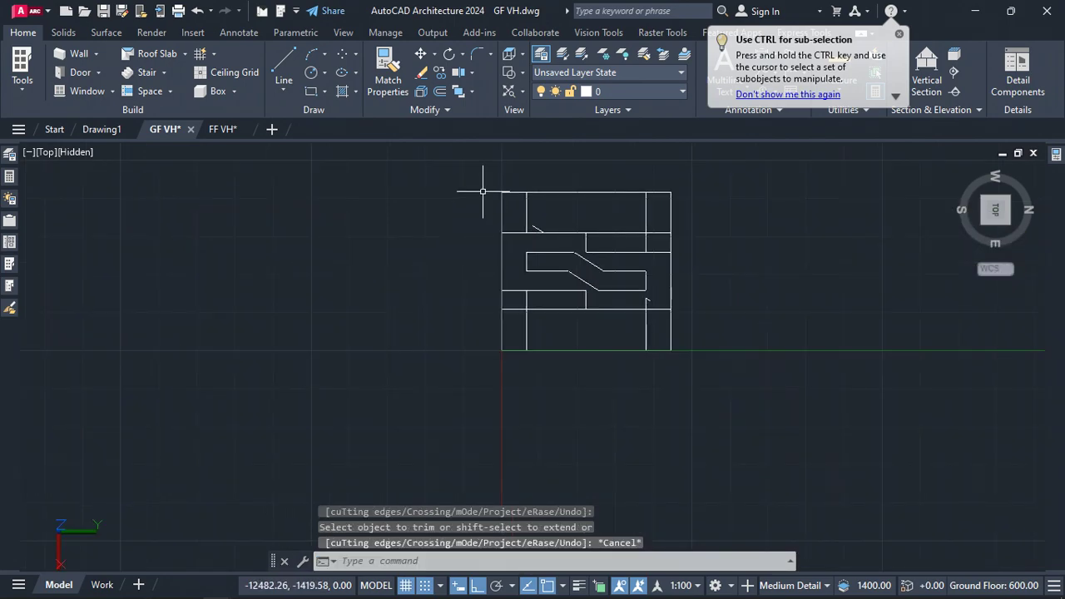
click(708, 380)
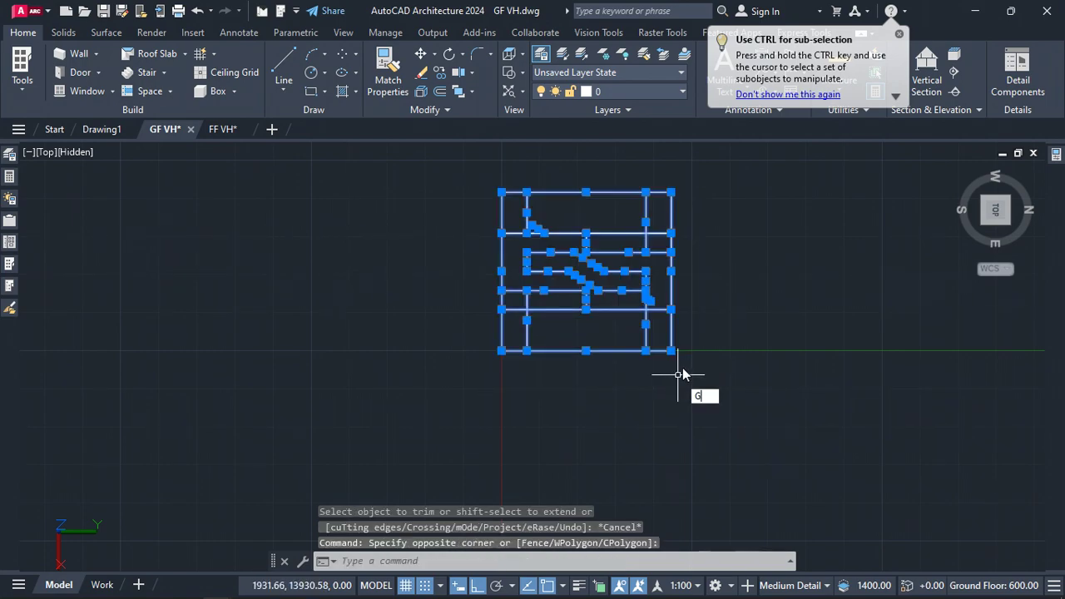
key(Return)
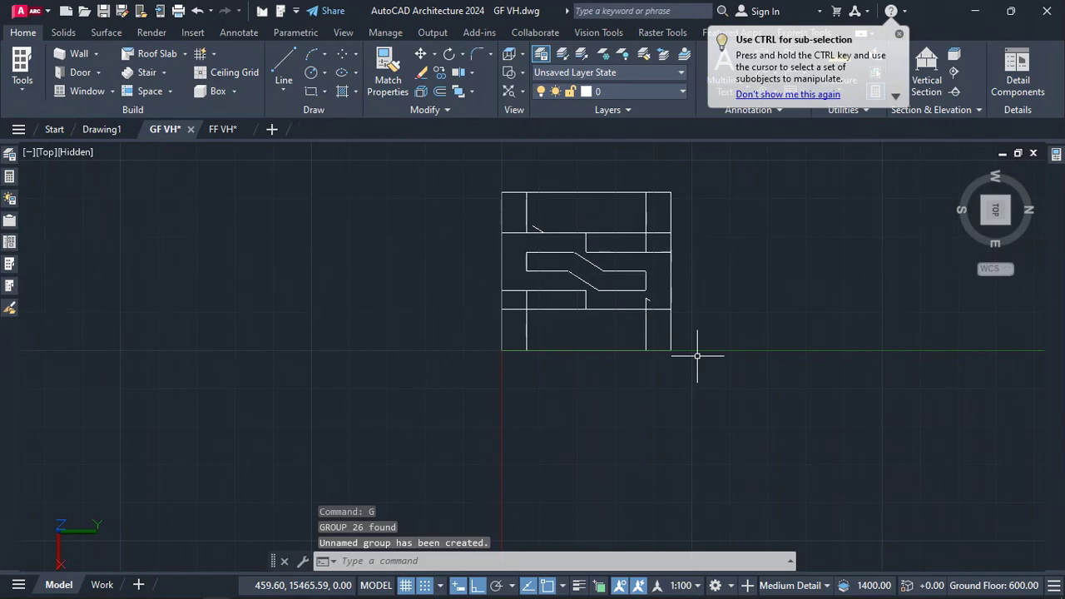
Switch to the SE isometric view and rotate the grouped facade pattern 90 degrees upright with 3DROTATE
click(666, 281)
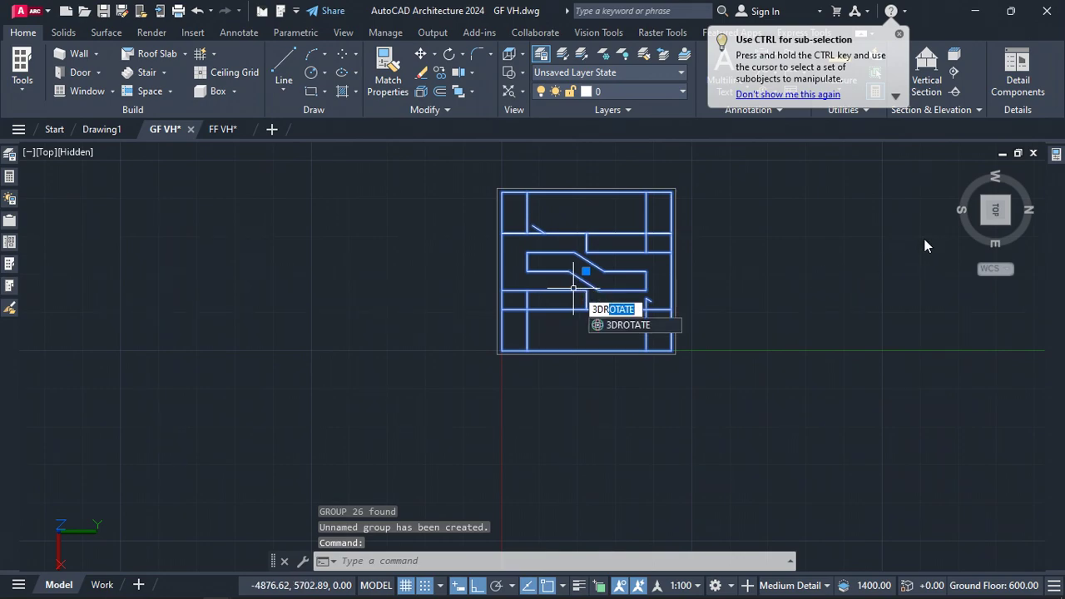
key(Escape)
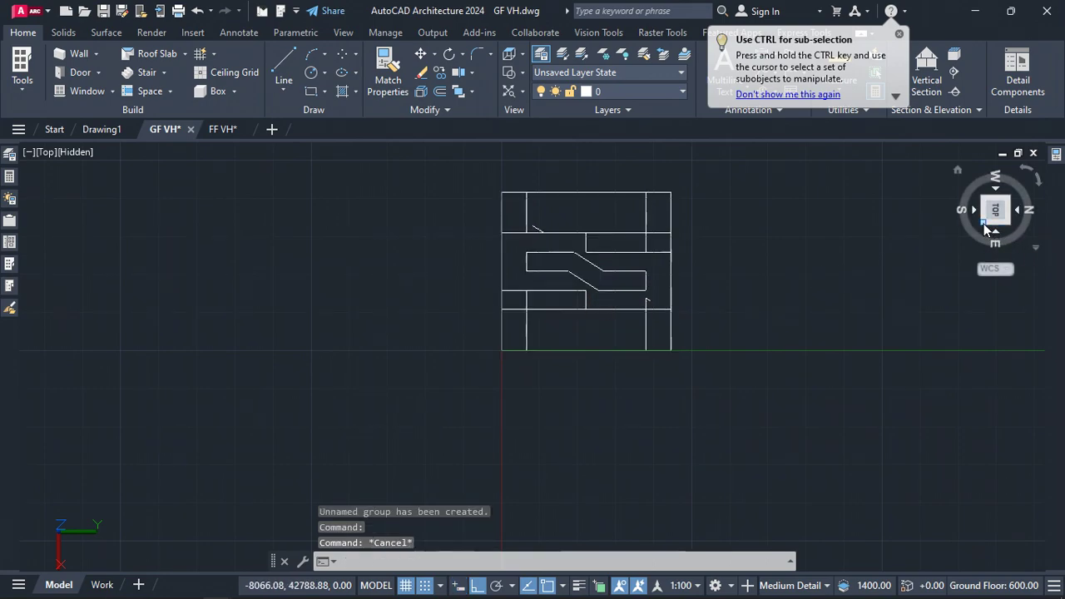
click(983, 223)
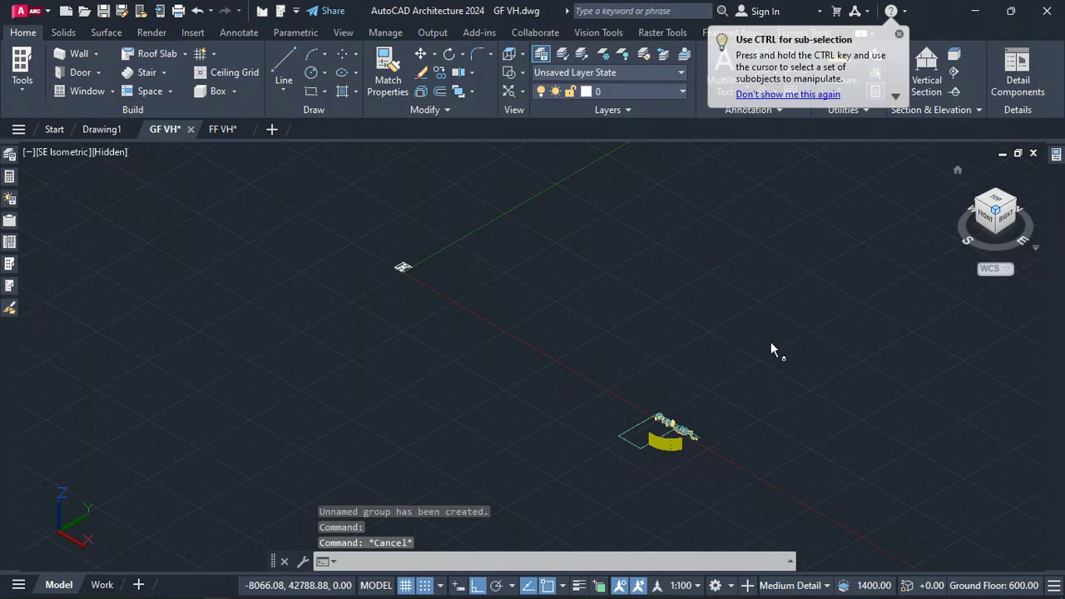
scroll(409, 270, up, 5)
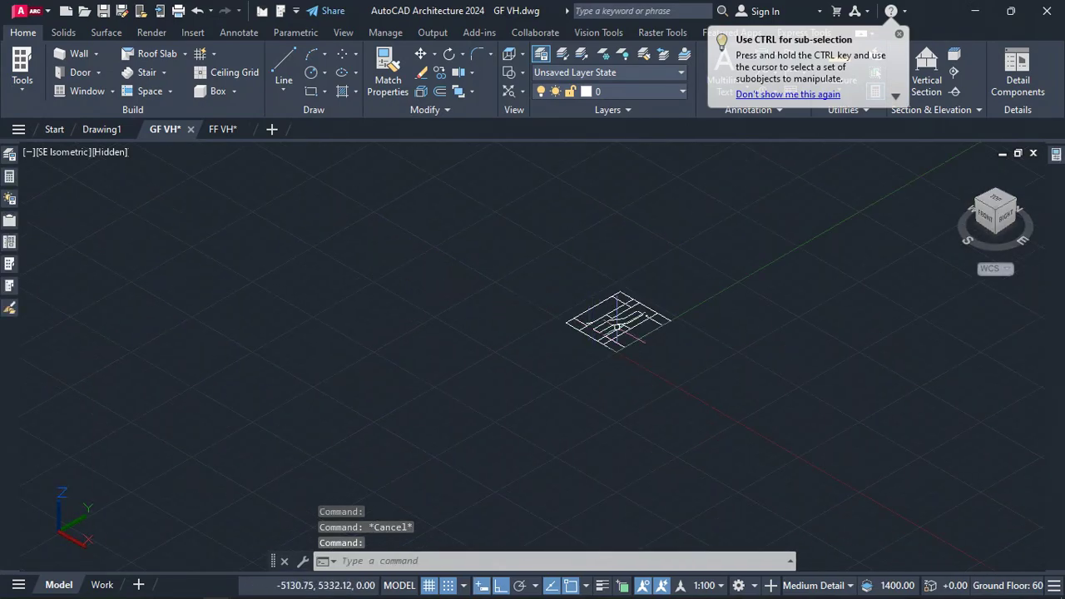
click(687, 361)
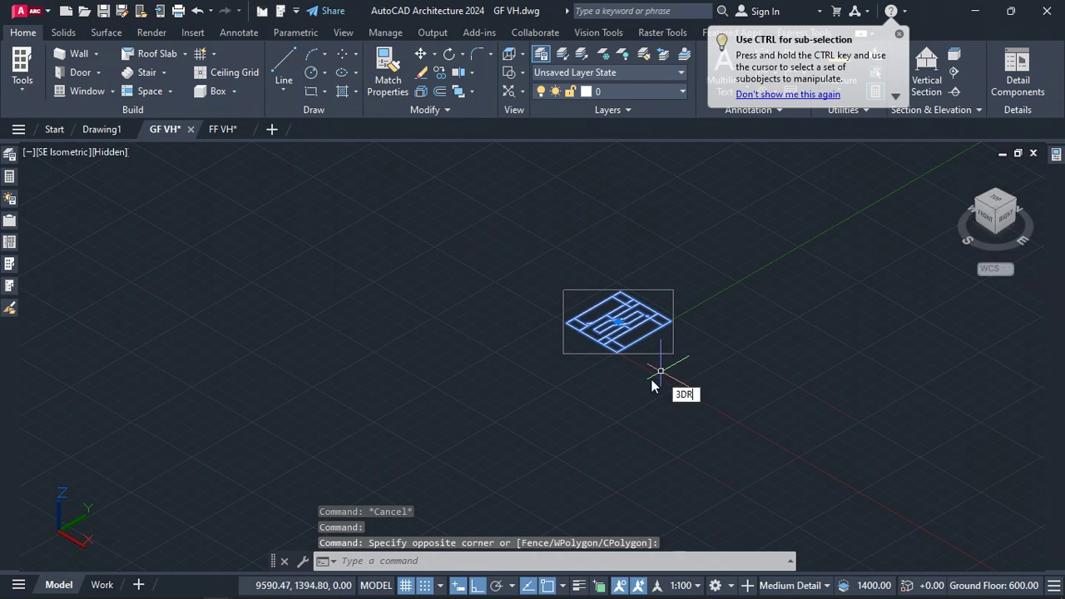
text(3DR)
key(Return)
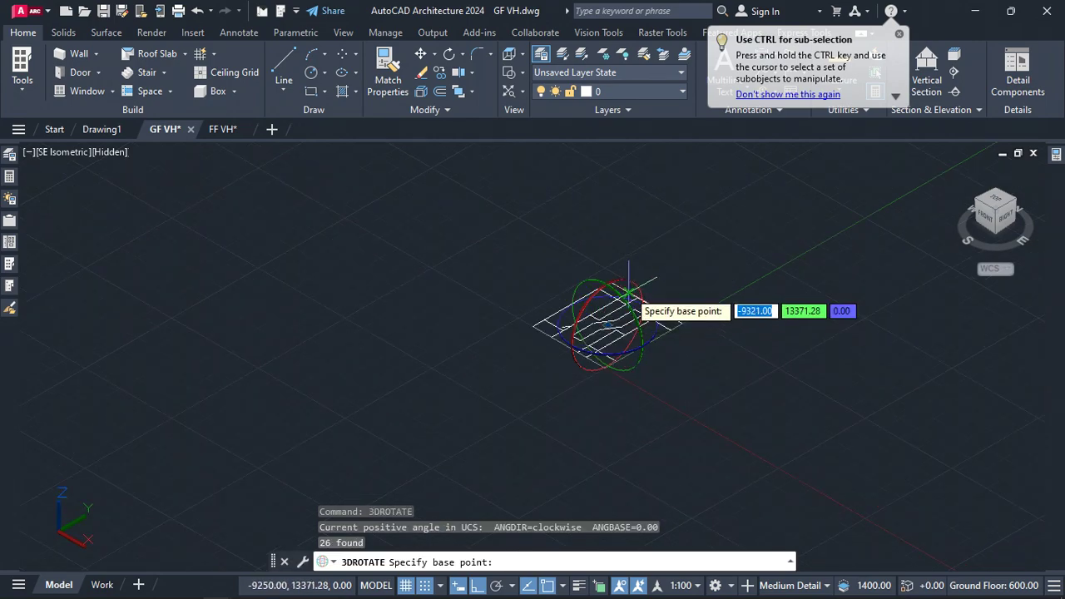
click(616, 293)
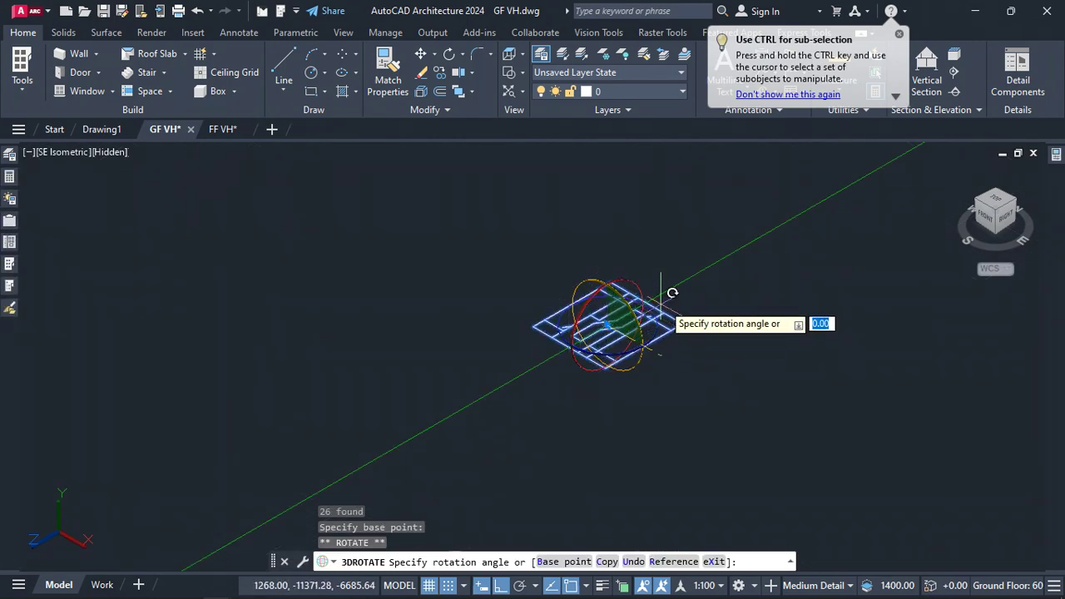
text(90)
key(Return)
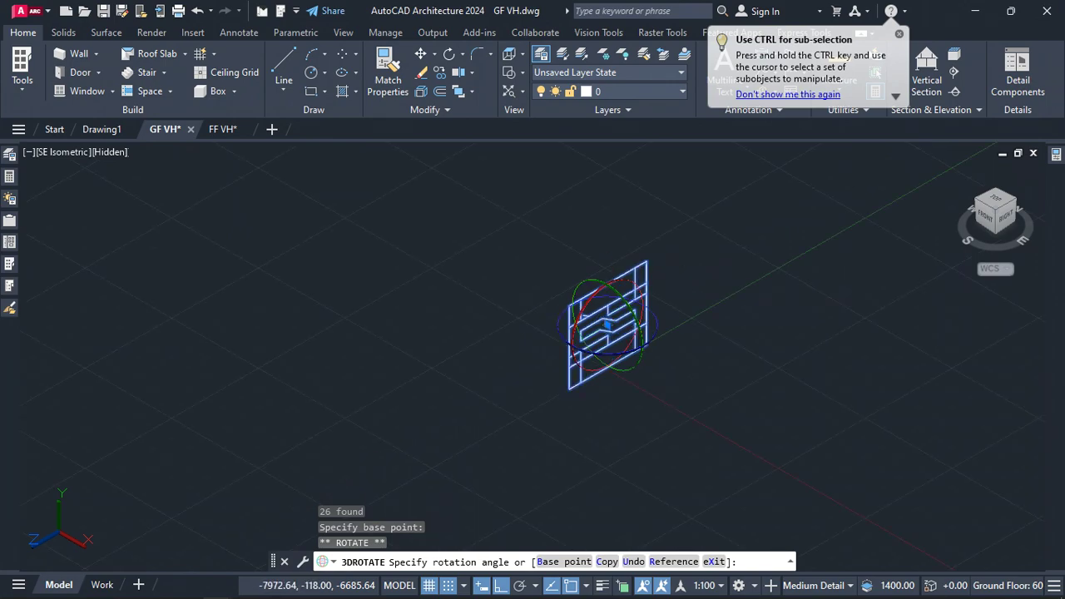
Move the upright facade pattern onto the wall's outer corner beside the curtain wall
text(M)
key(Return)
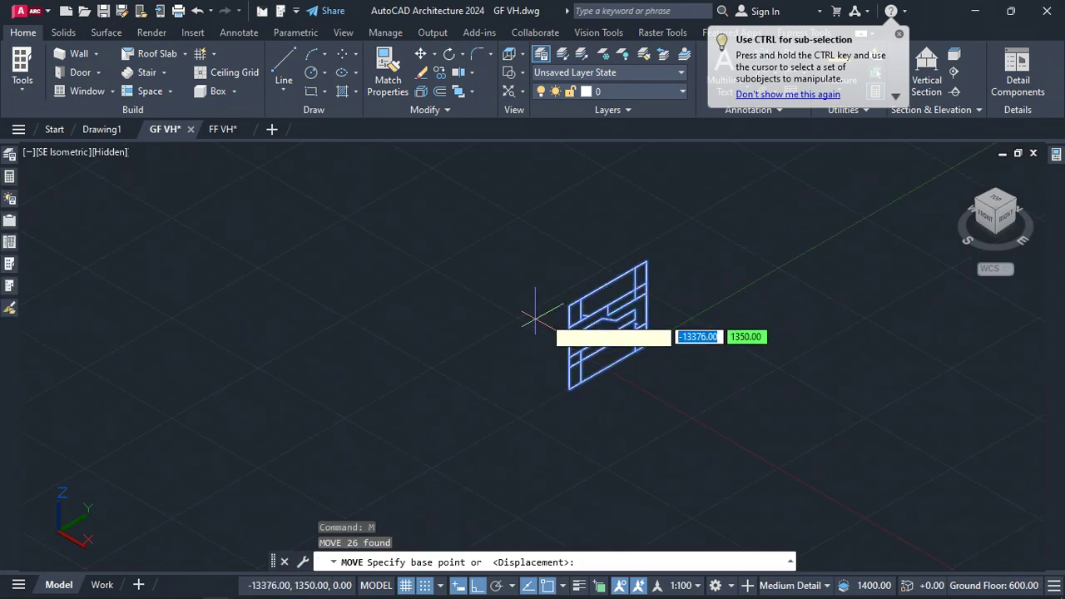
scroll(542, 287, up, 4)
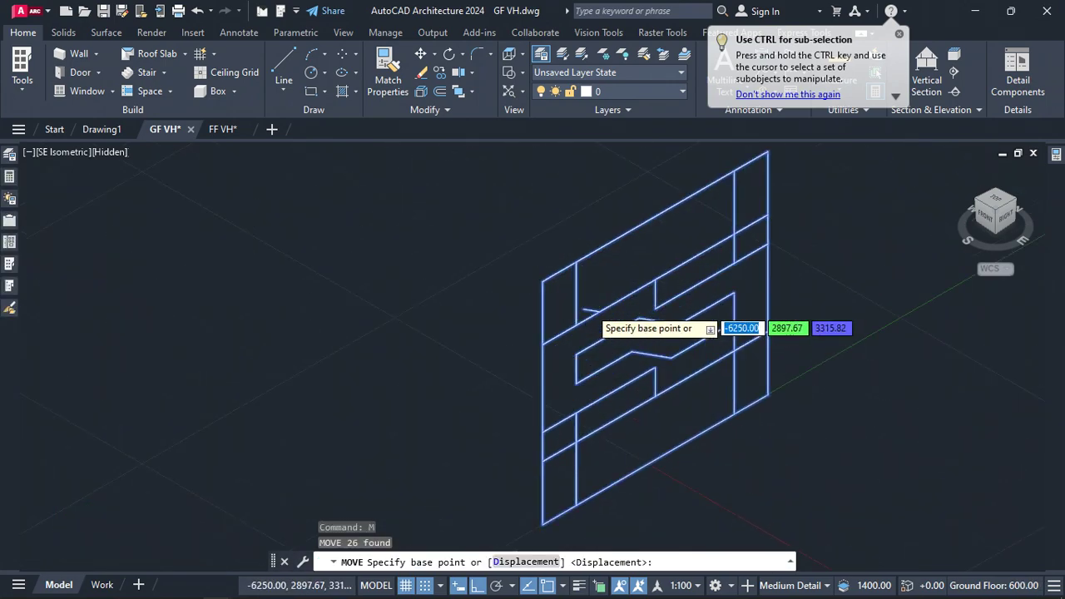
click(543, 281)
scroll(499, 237, down, 5)
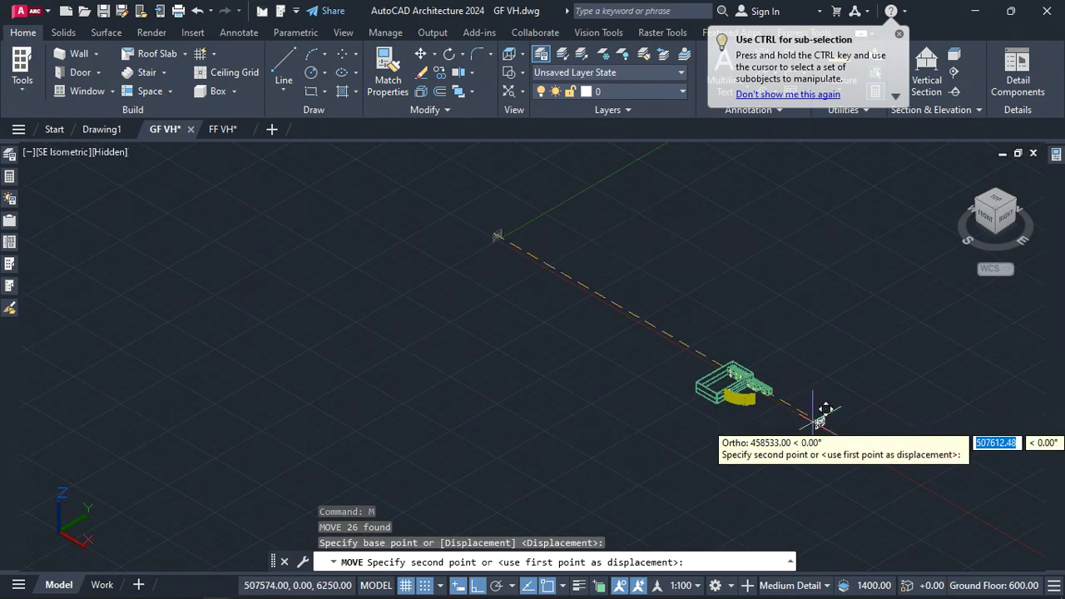
scroll(760, 408, up, 5)
scroll(691, 353, up, 5)
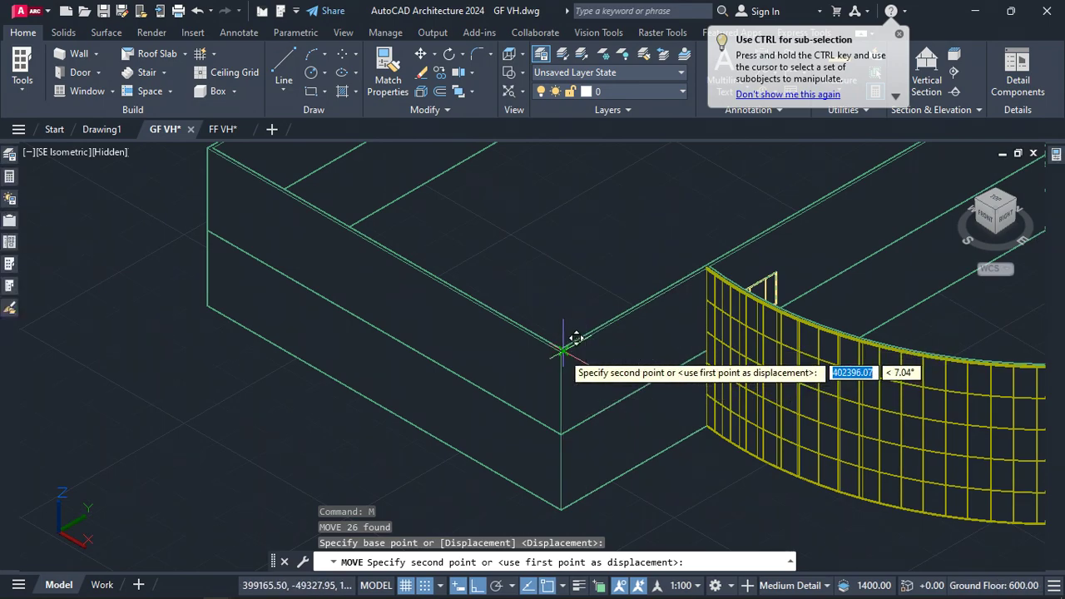
click(565, 348)
Add a wall opening in the wall face under the pattern with its sill height set to 0
scroll(598, 257, down, 1)
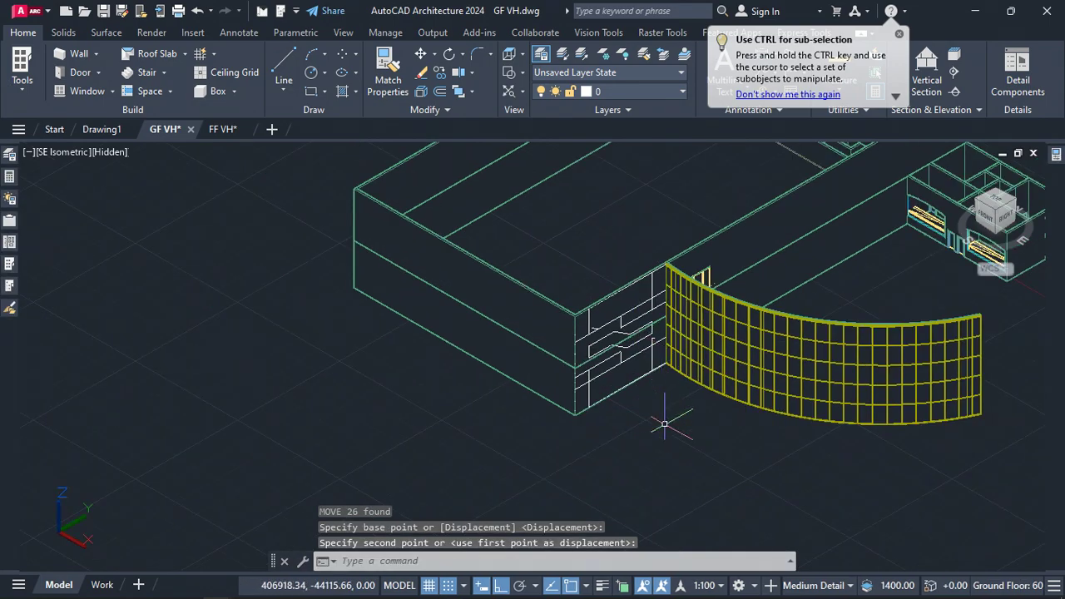
scroll(659, 422, up, 4)
scroll(624, 357, down, 2)
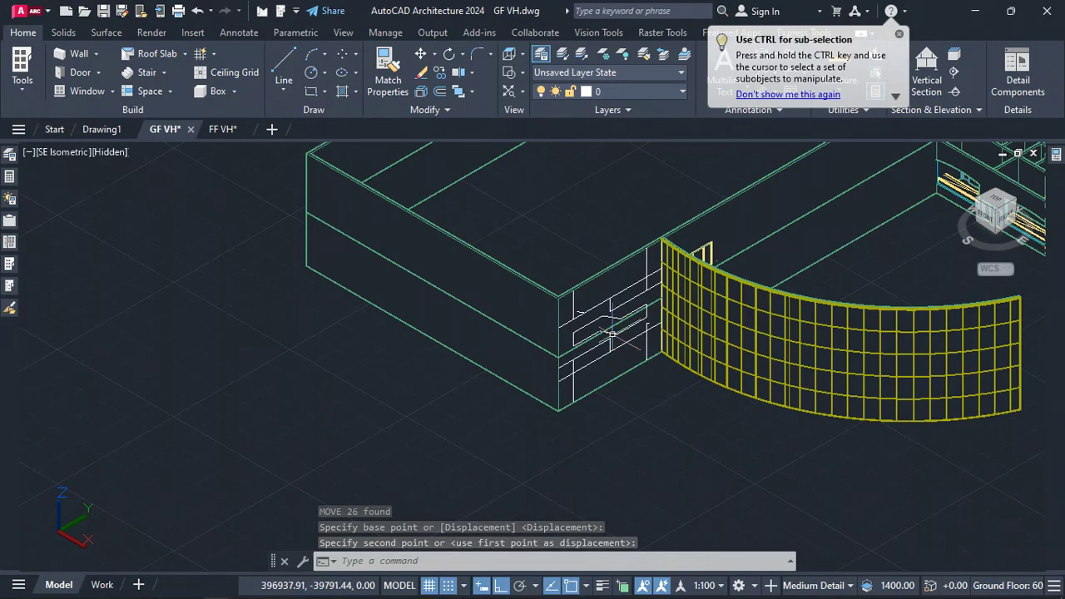
scroll(613, 347, up, 3)
scroll(657, 299, up, 2)
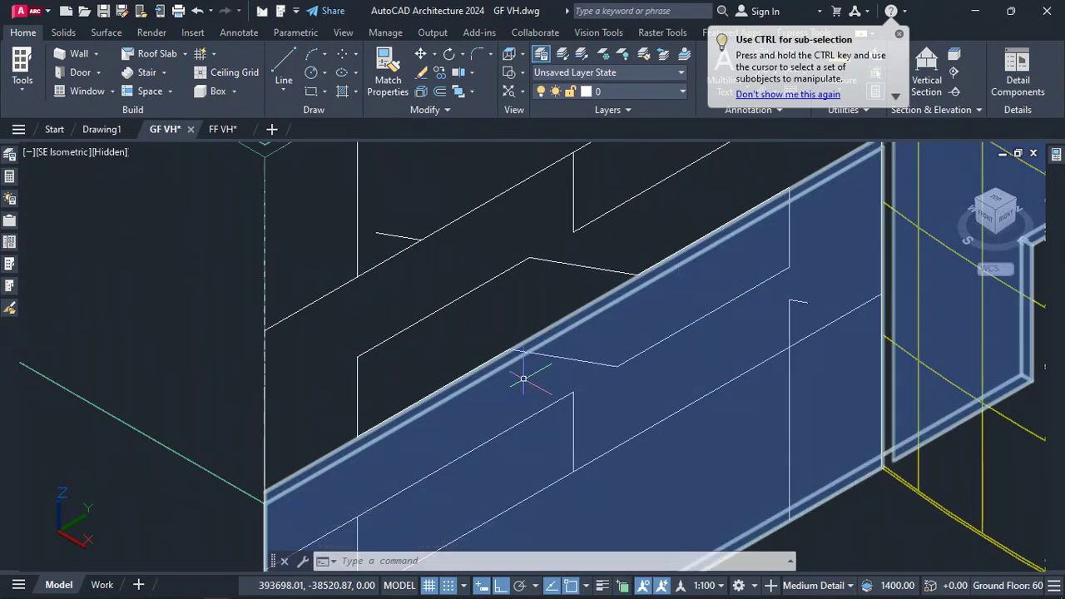
scroll(557, 254, down, 3)
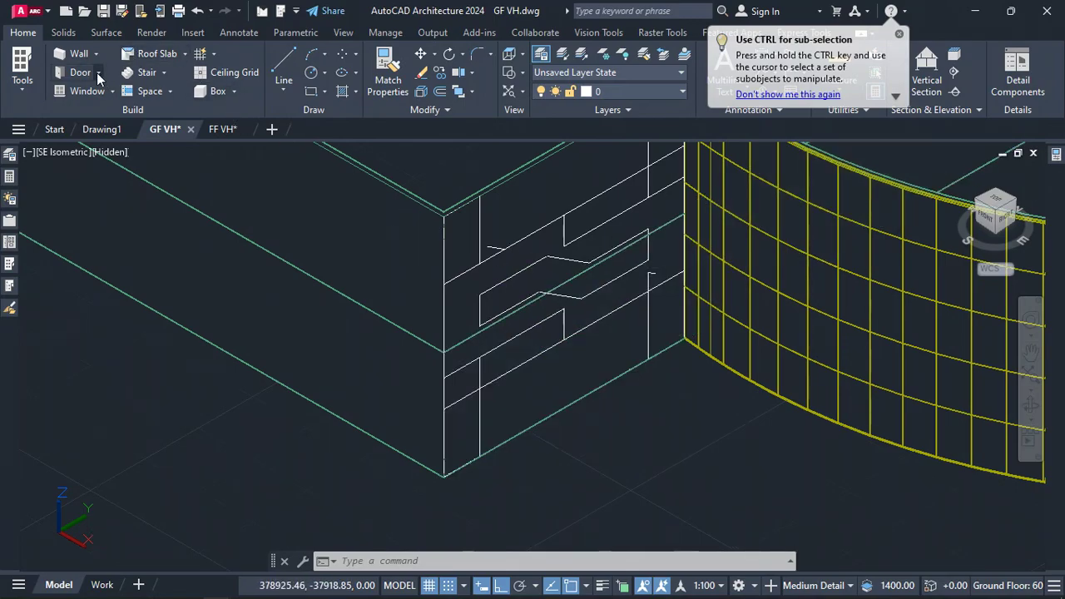
click(97, 72)
click(110, 130)
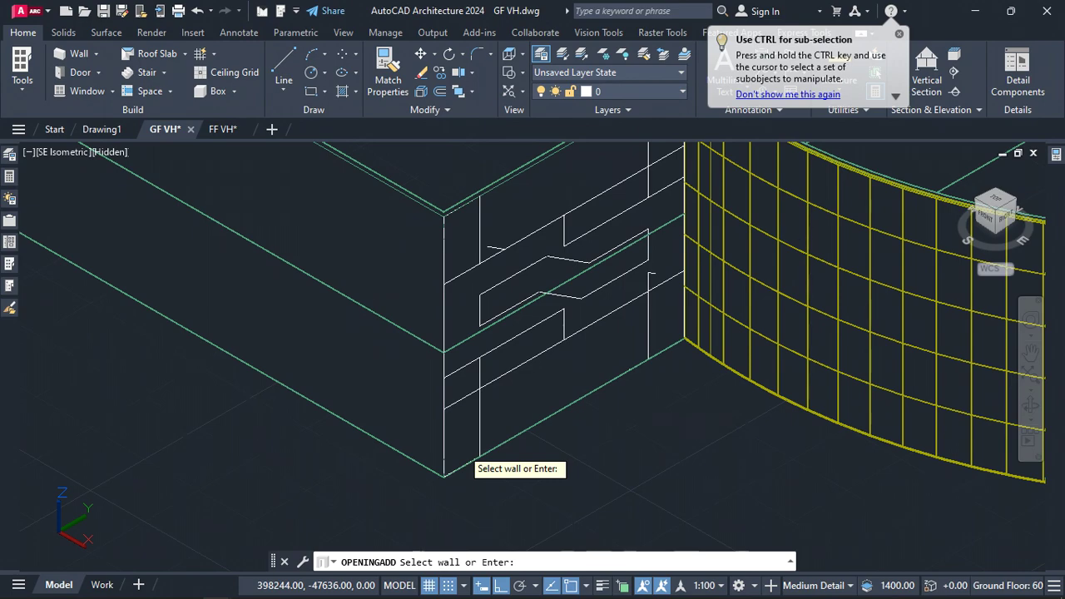
click(462, 453)
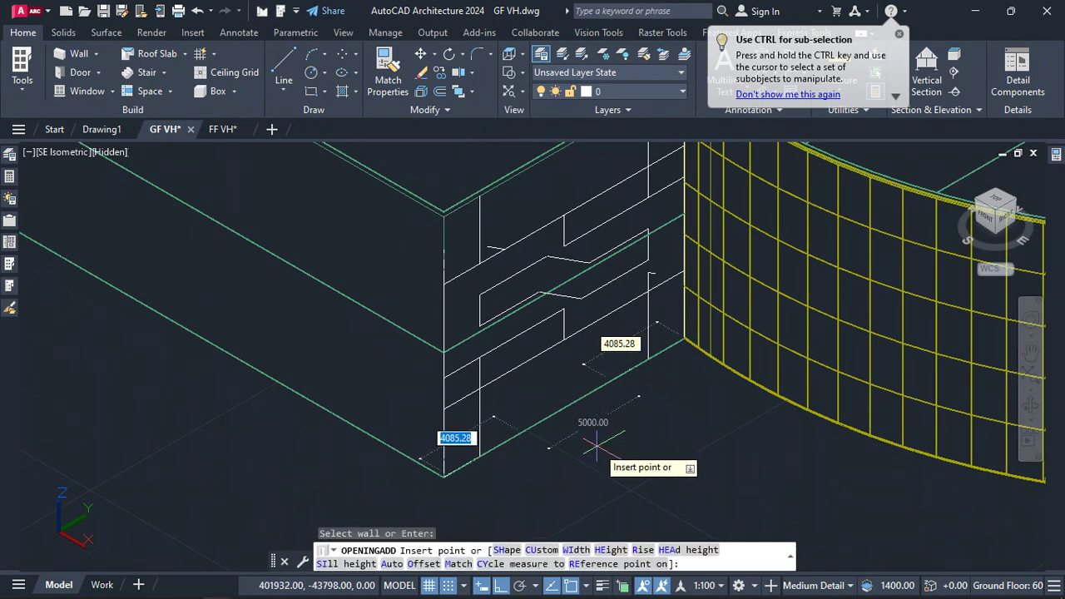
mouse_move(1056, 163)
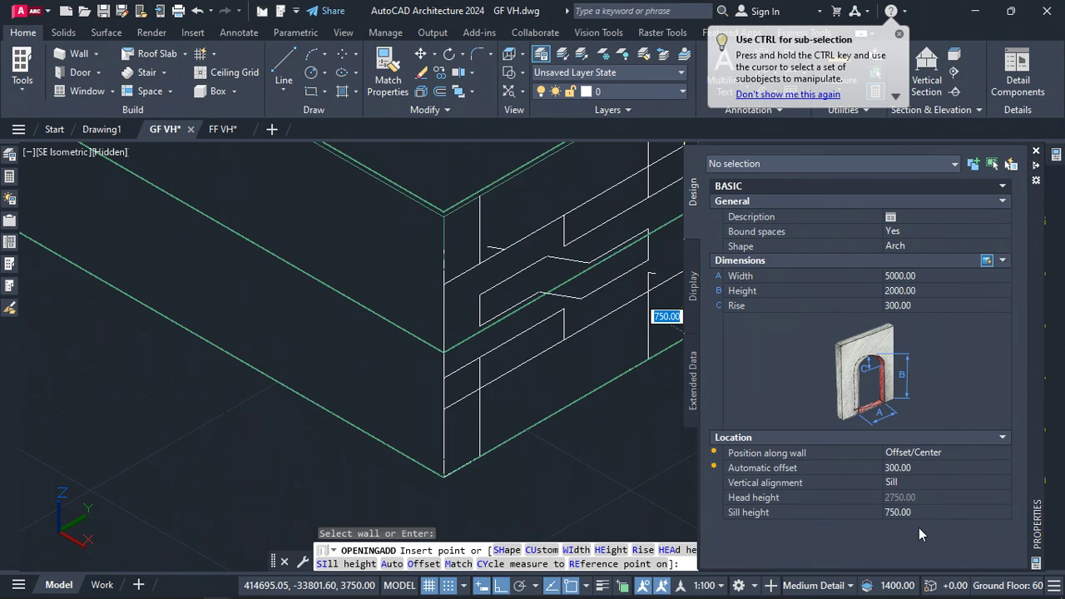
click(909, 511)
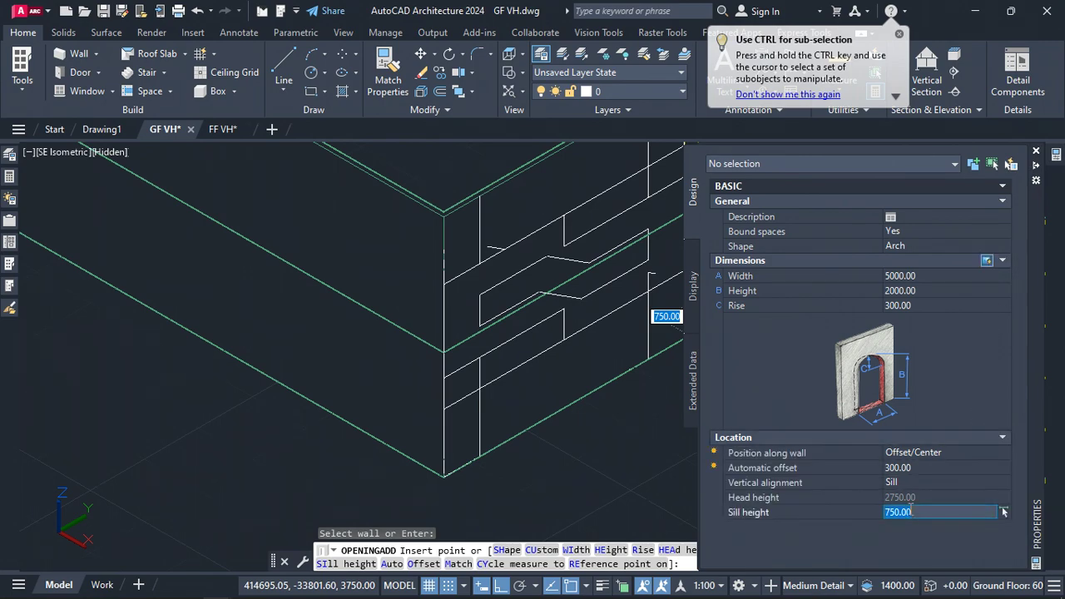
text(0)
key(Return)
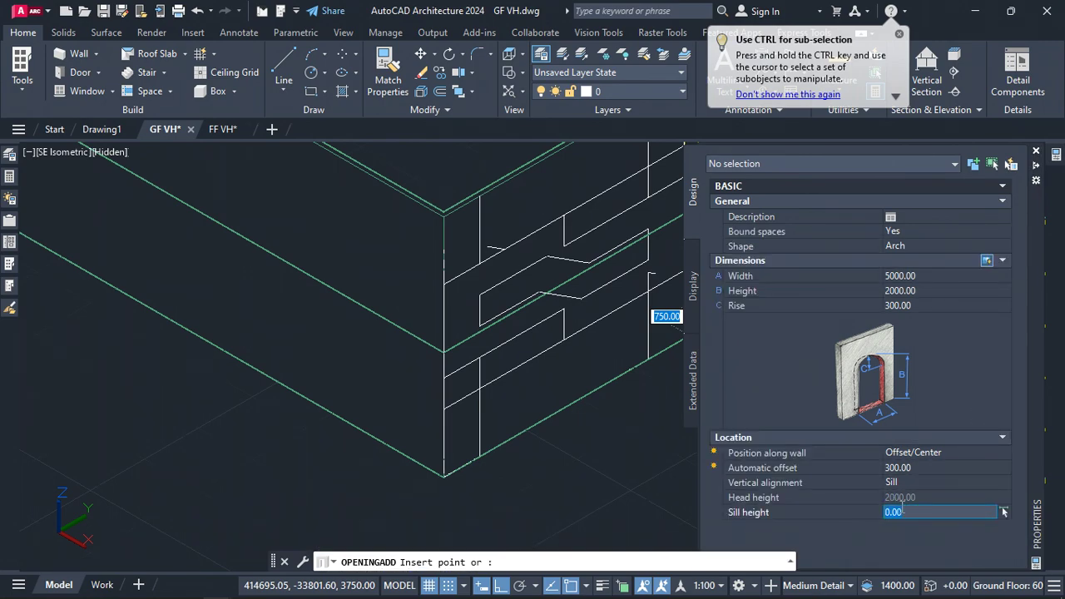
click(545, 430)
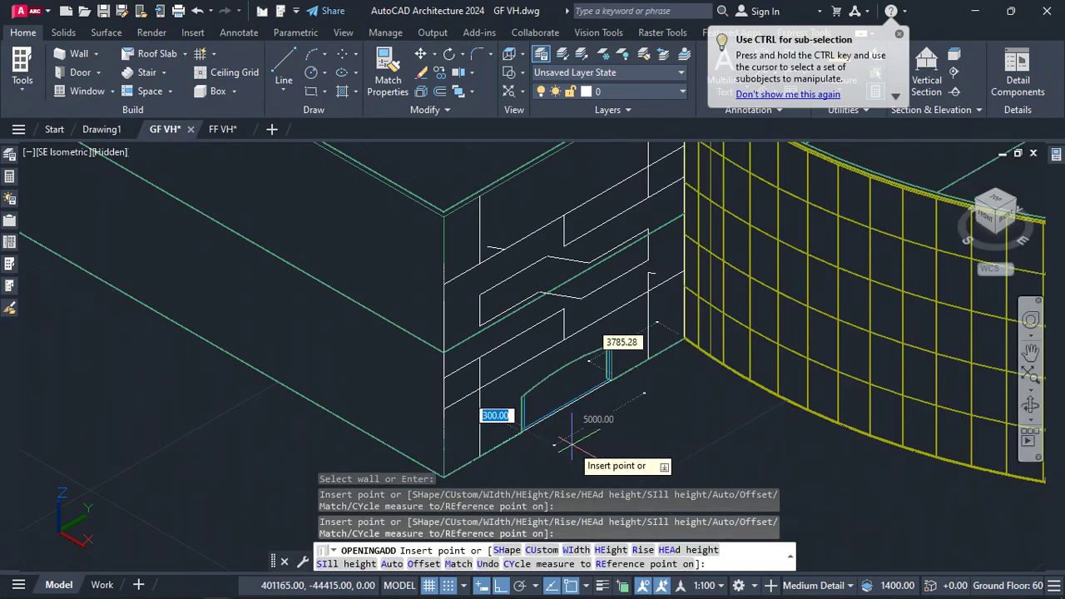
key(Escape)
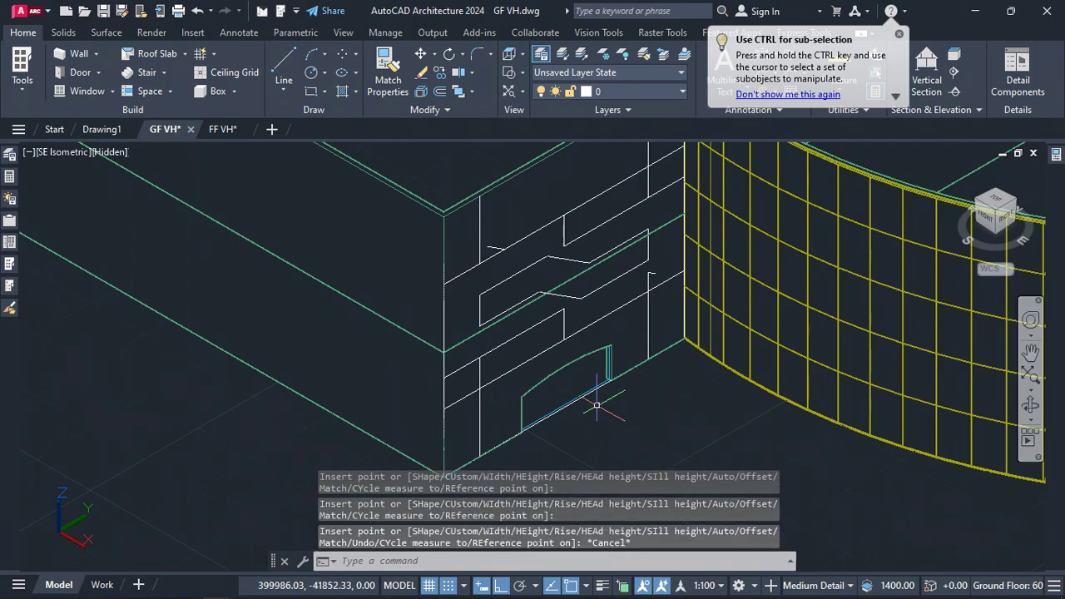
Add a new opening profile from scratch to that opening, named Curtain Wall Opening A
scroll(582, 396, up, 6)
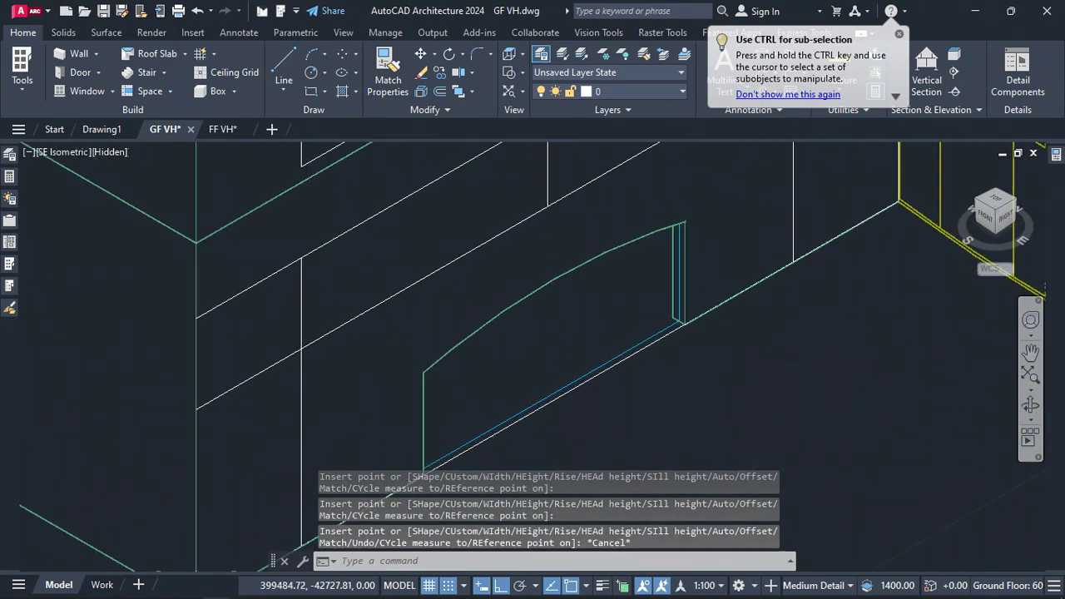
click(588, 364)
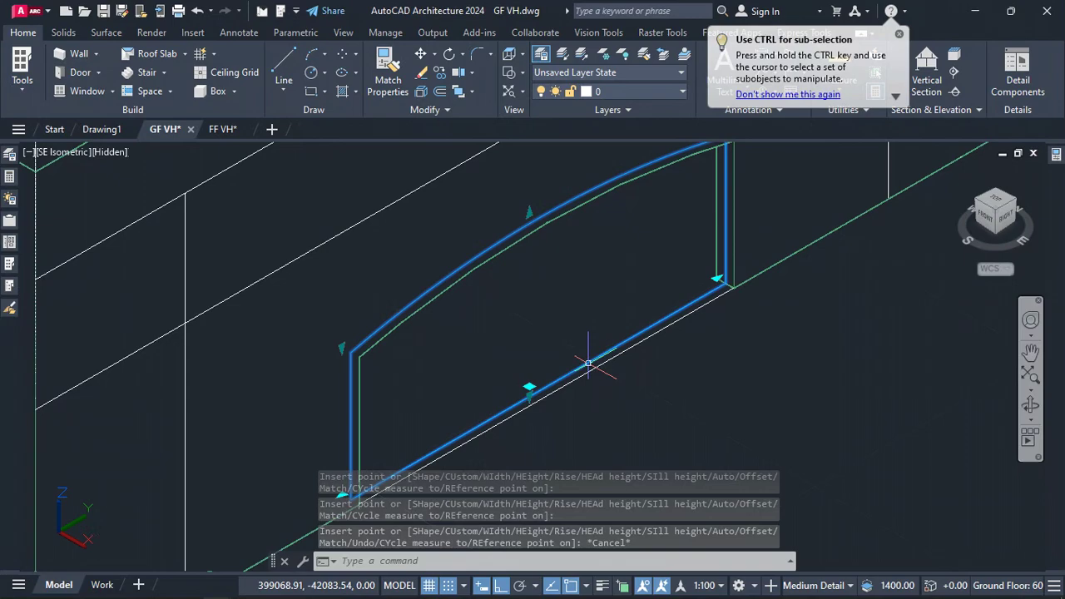
double_click(588, 364)
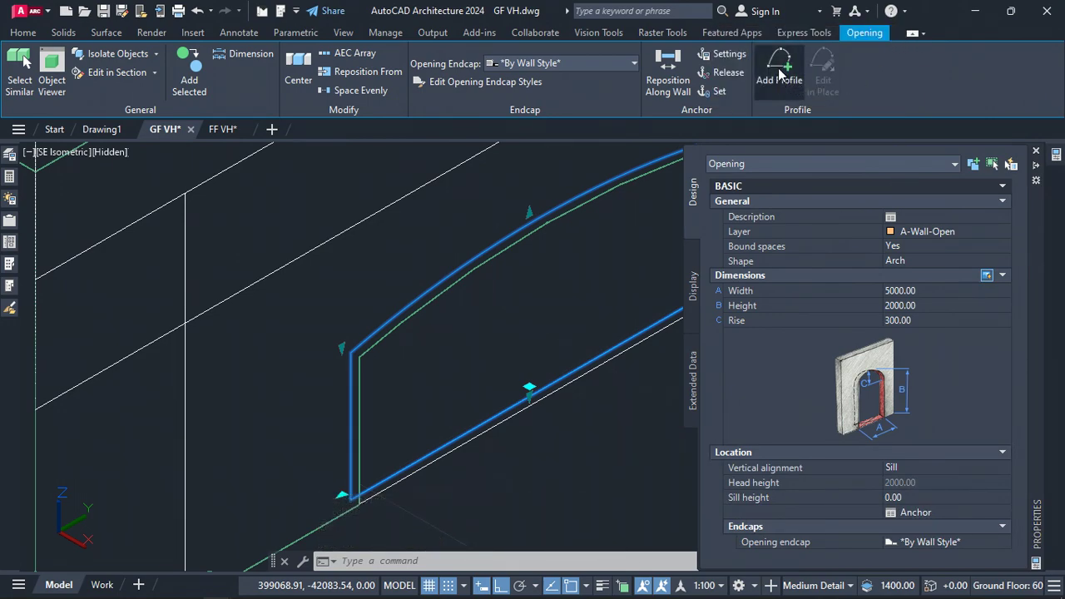
click(779, 74)
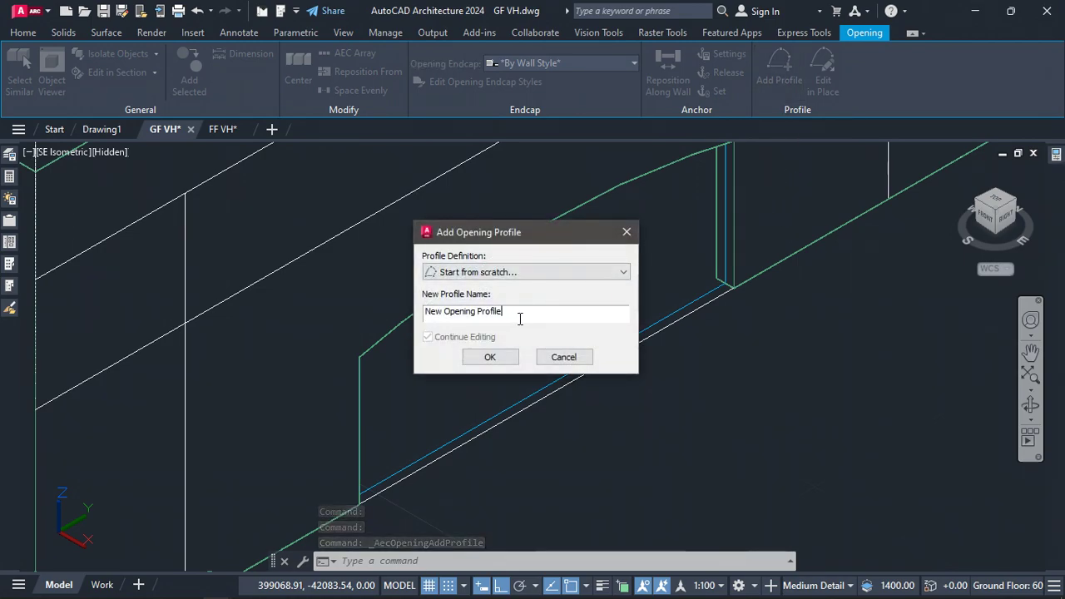
key(ctrl+a)
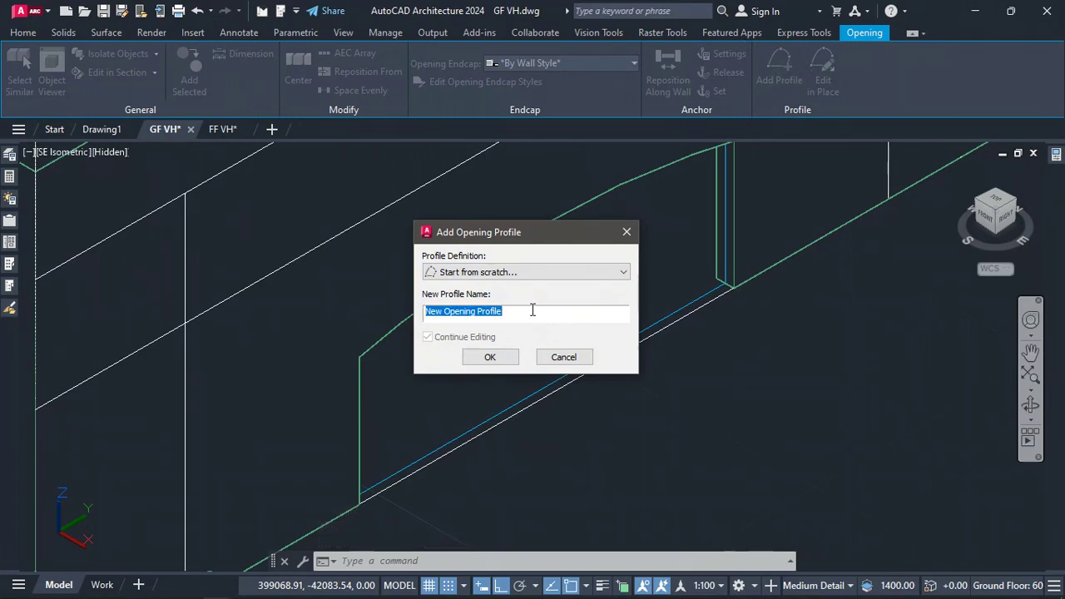
text(Curtain Wall Opening A)
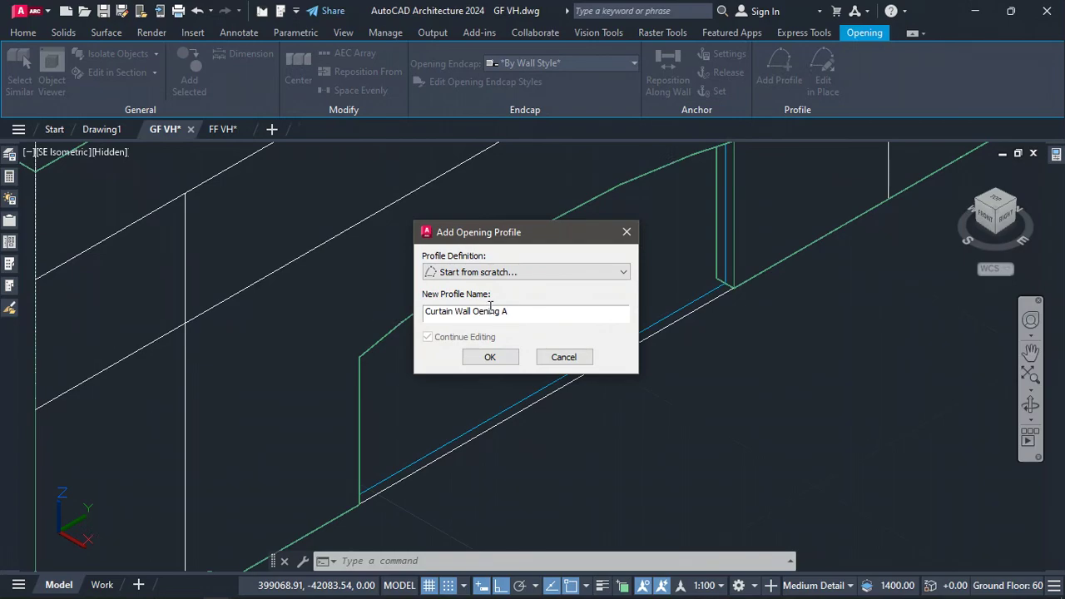
click(490, 357)
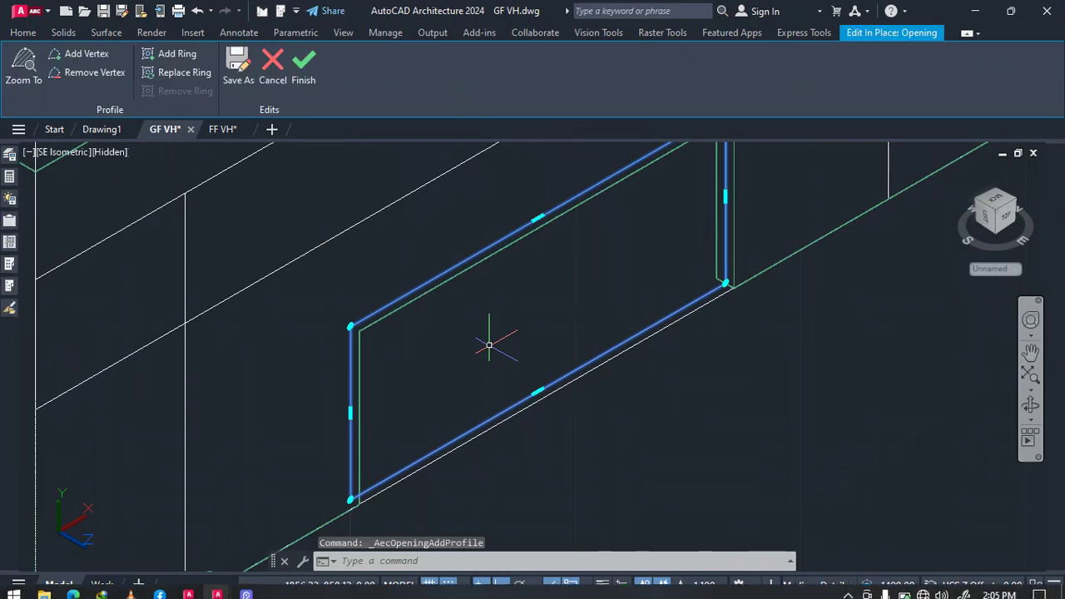
Stretch the profile's upper-left vertex up to the top corner of the wall
scroll(659, 379, down, 5)
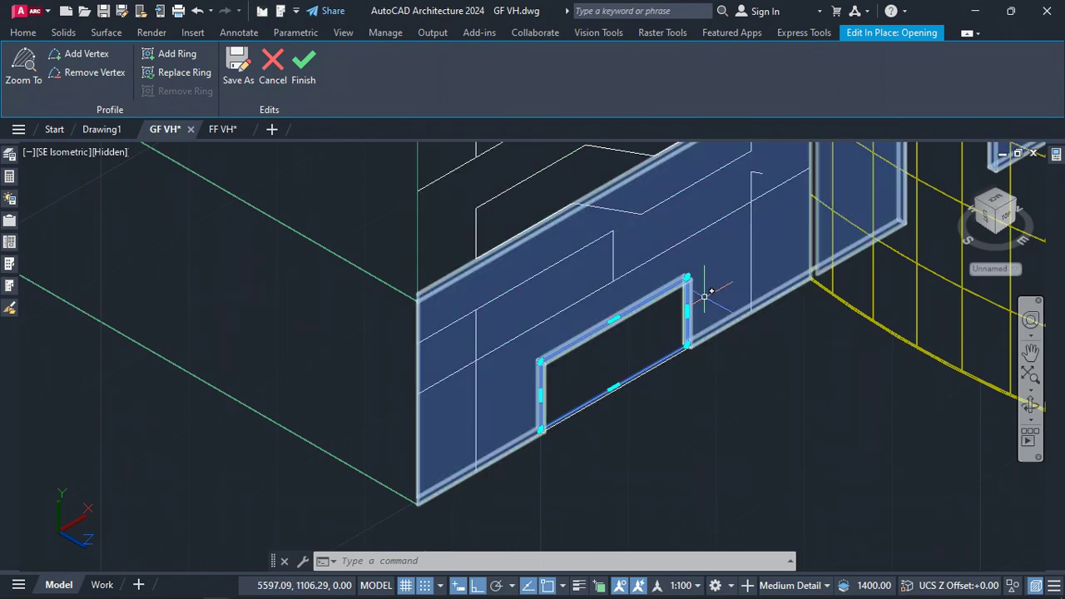
click(541, 361)
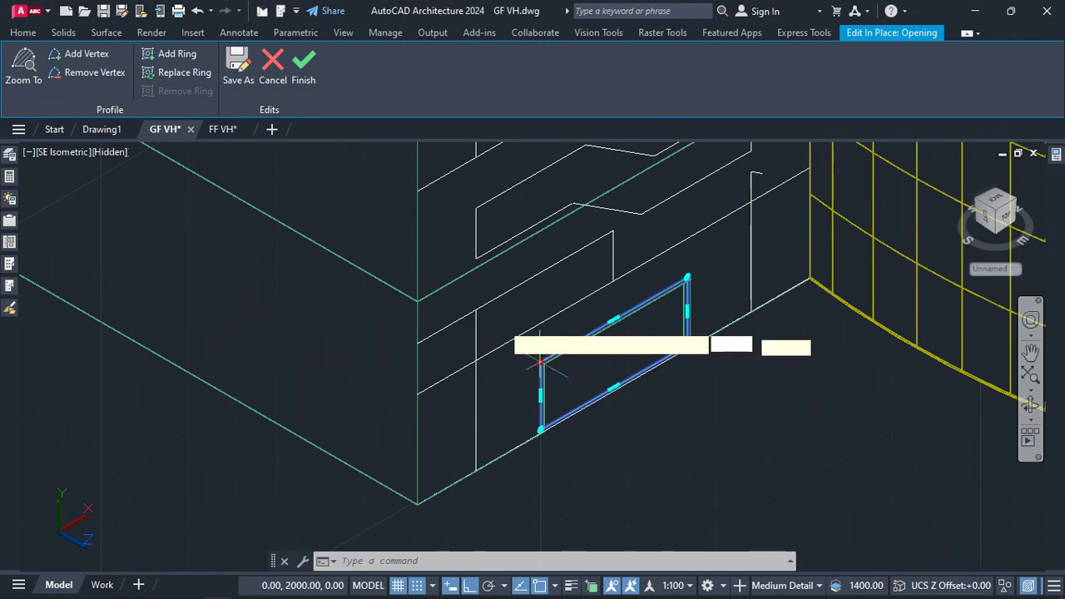
scroll(416, 300, up, 5)
click(416, 297)
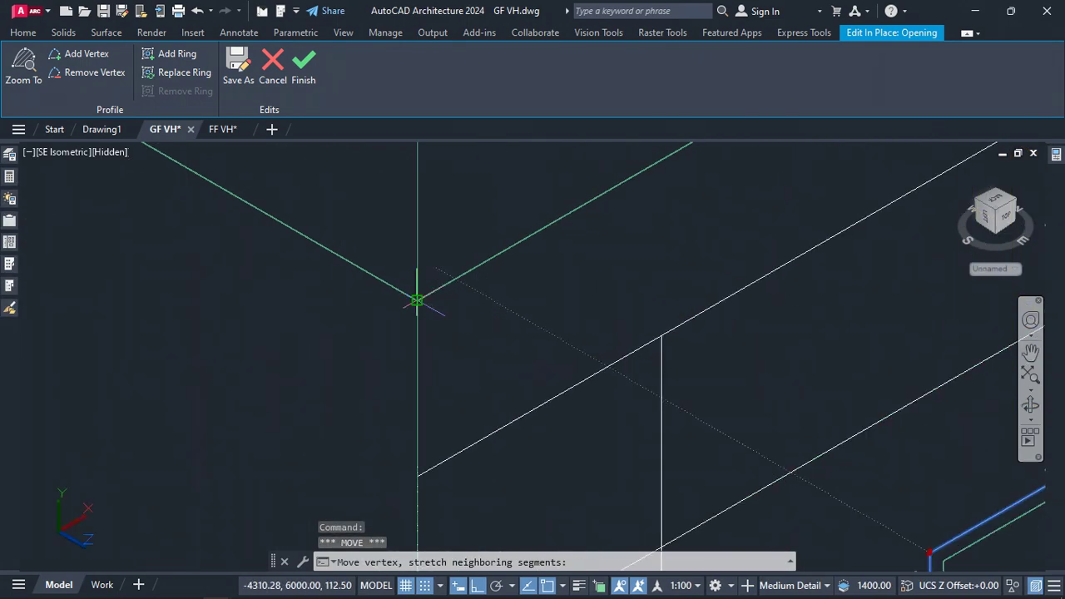
scroll(393, 287, down, 5)
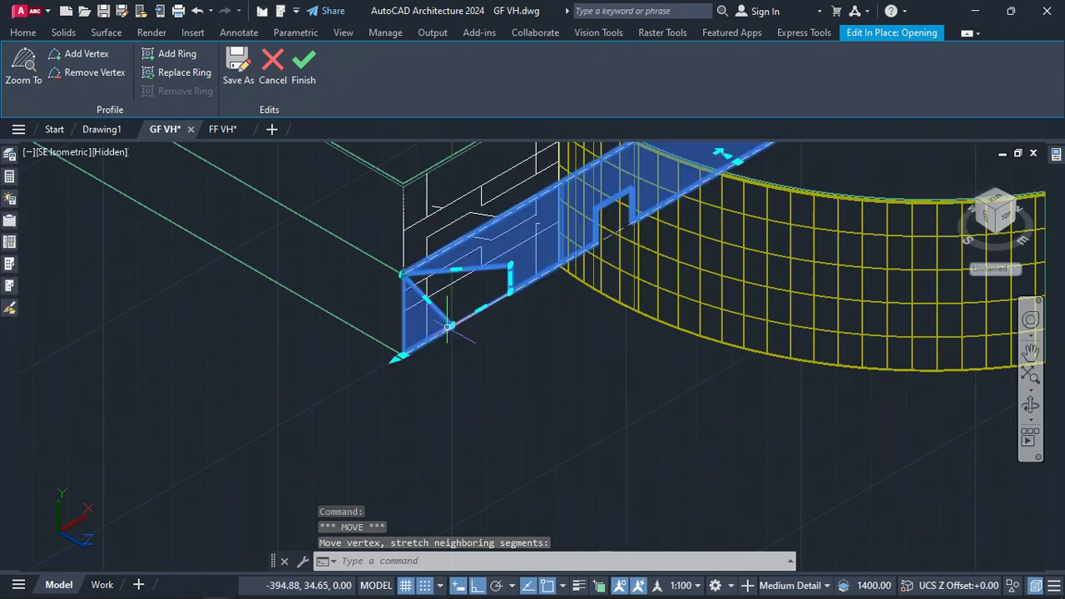
key(Escape)
key(Escape)
scroll(448, 320, up, 3)
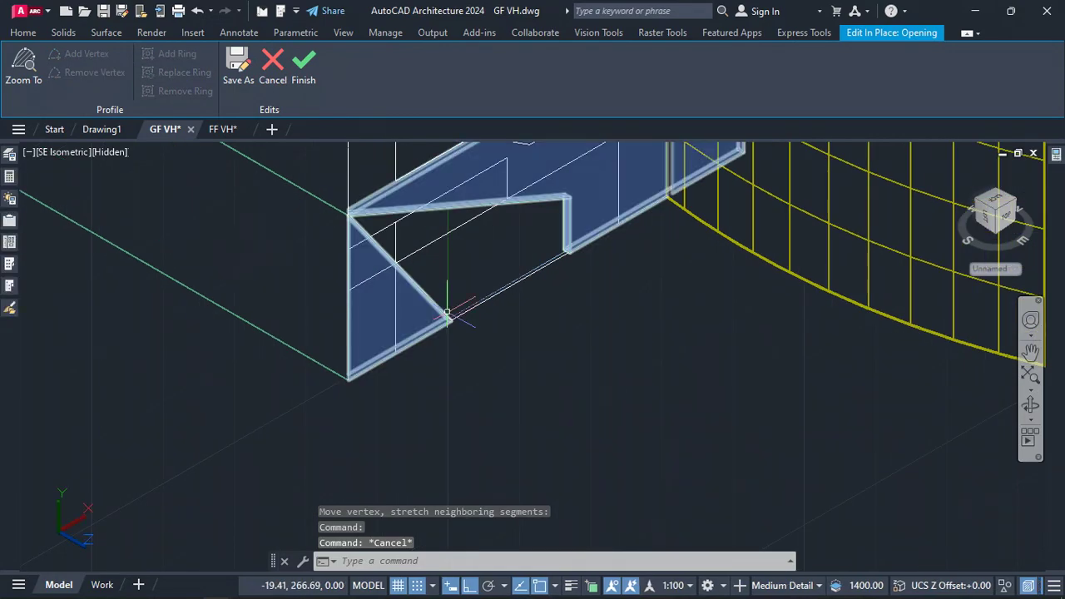
Stretch the opening profile's lower-left vertex down onto the bottom corner of the wall
scroll(502, 298, up, 5)
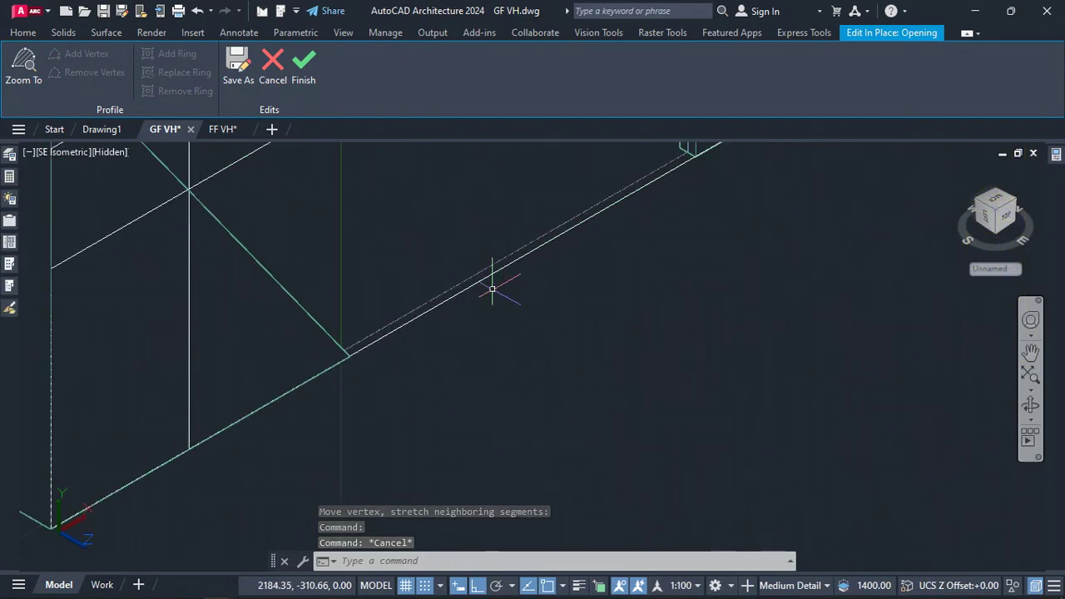
click(506, 251)
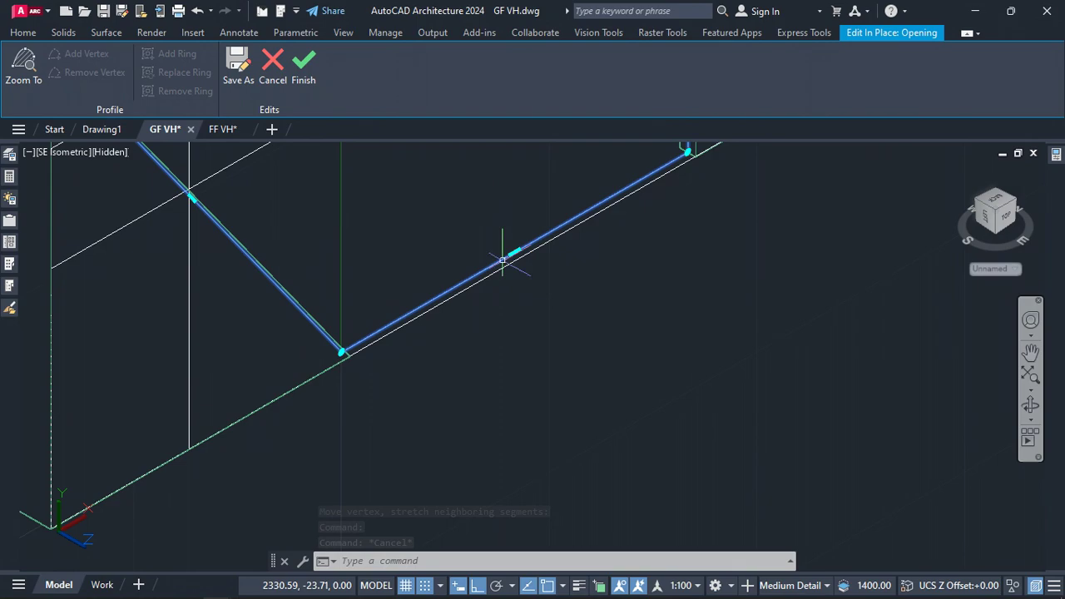
click(341, 350)
scroll(349, 353, down, 4)
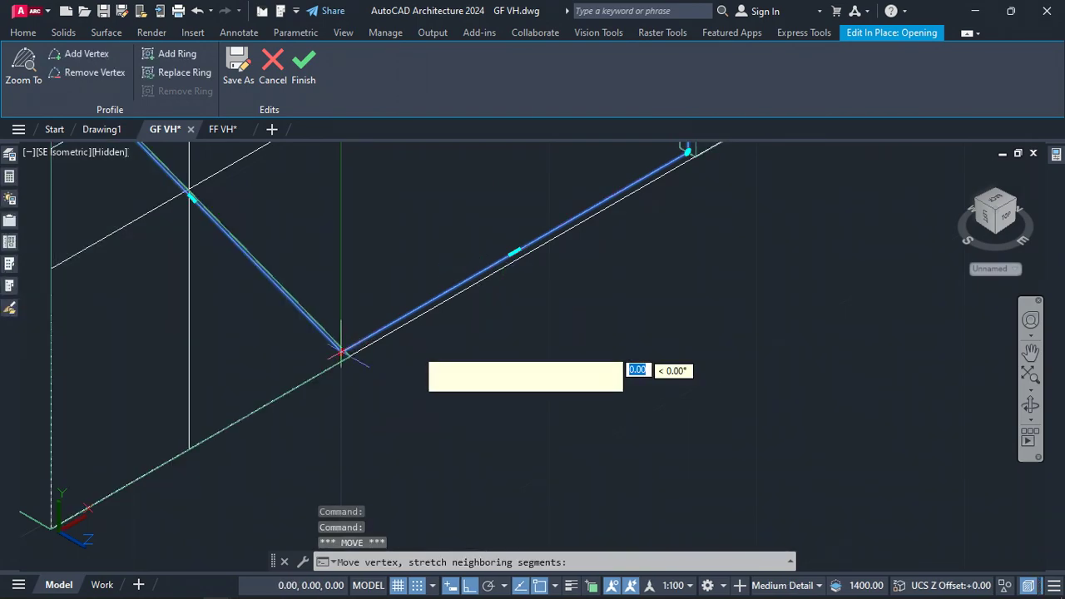
scroll(274, 405, up, 3)
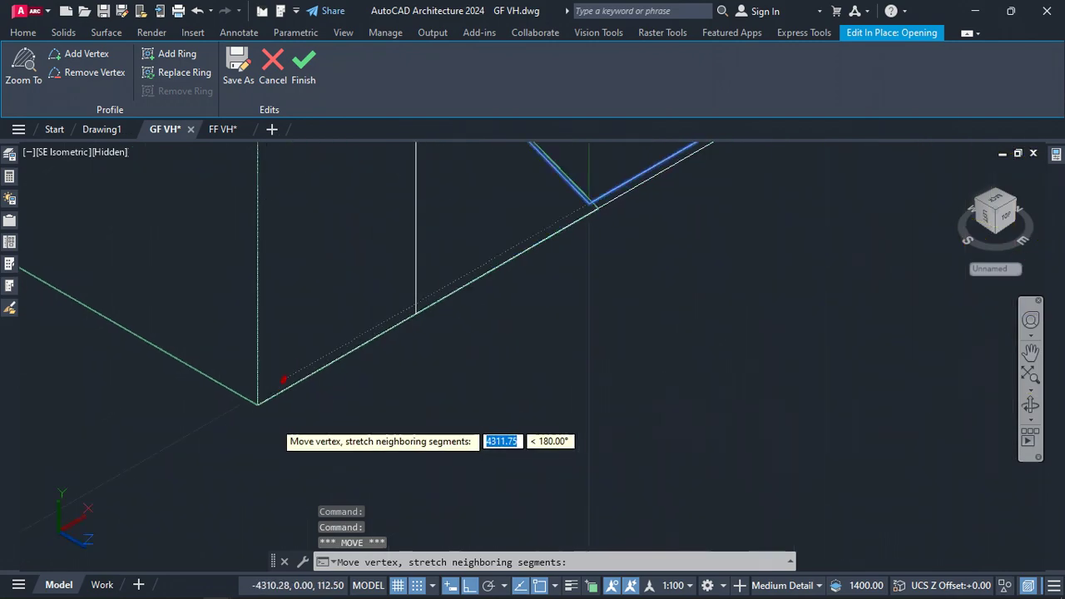
click(259, 405)
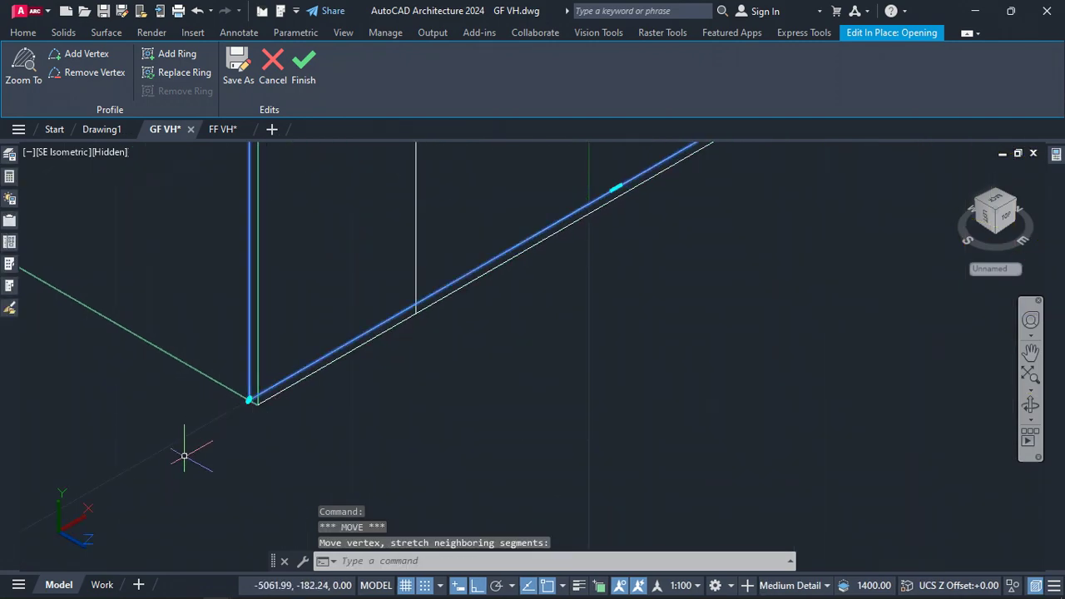
Add a vertex on the profile's top edge and place it on the facade pattern's first corner
scroll(226, 458, down, 5)
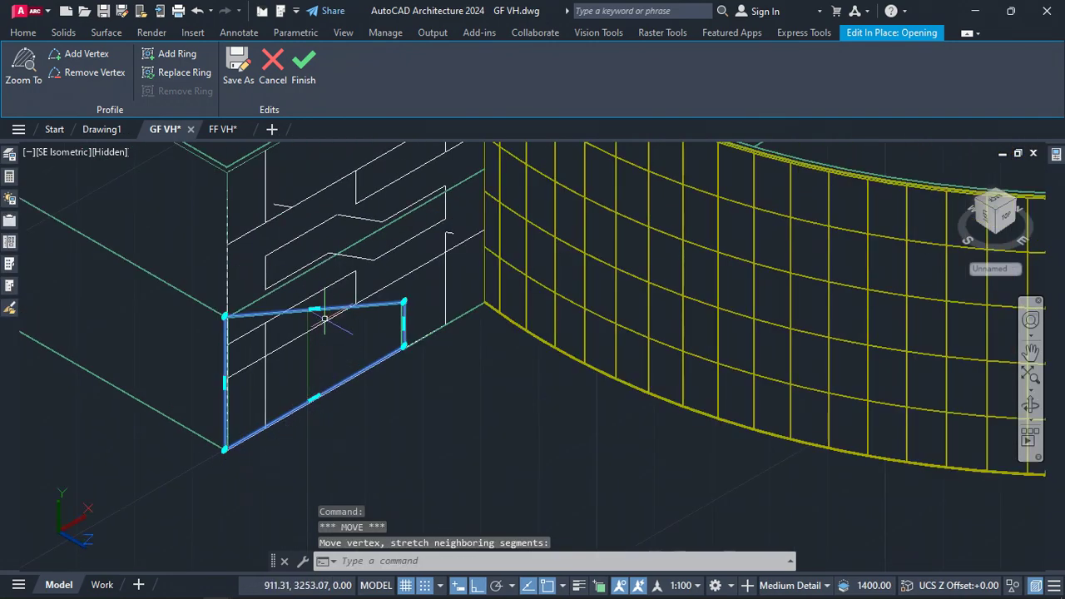
scroll(317, 289, up, 2)
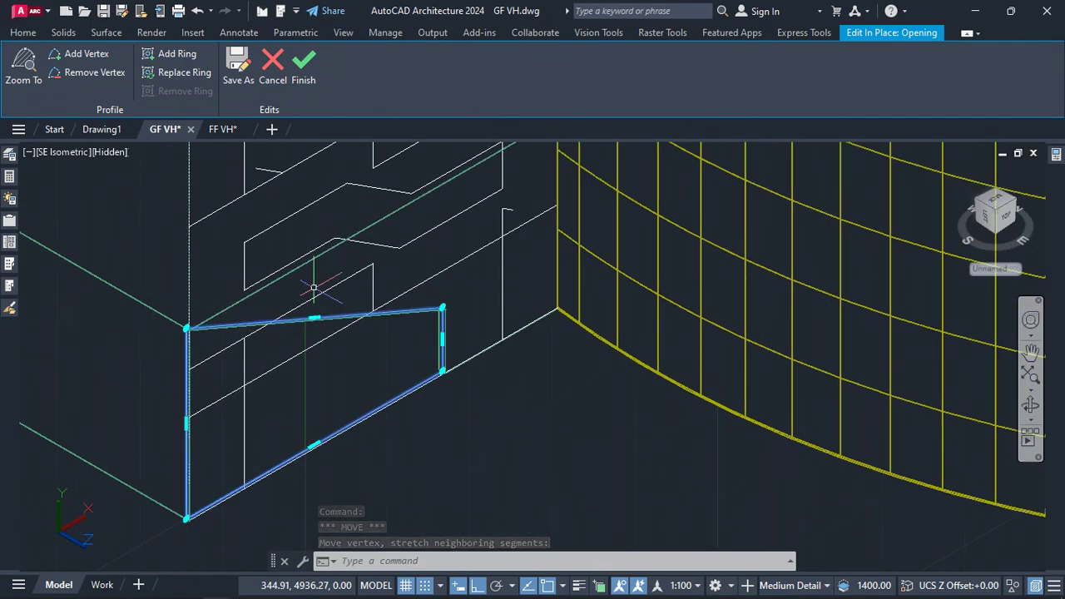
scroll(316, 289, up, 1)
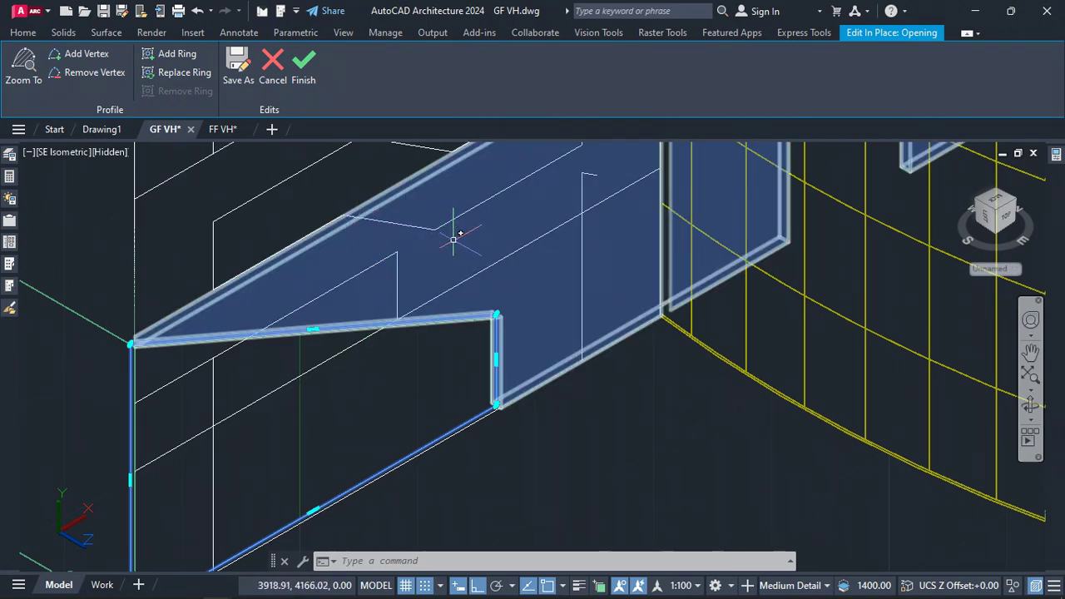
mouse_move(314, 330)
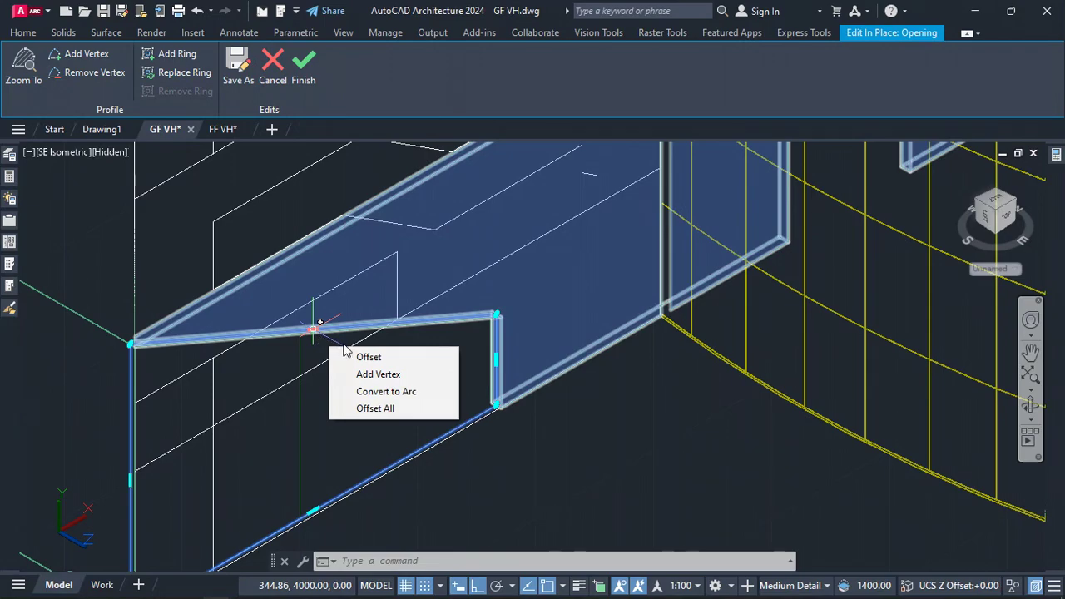
click(402, 372)
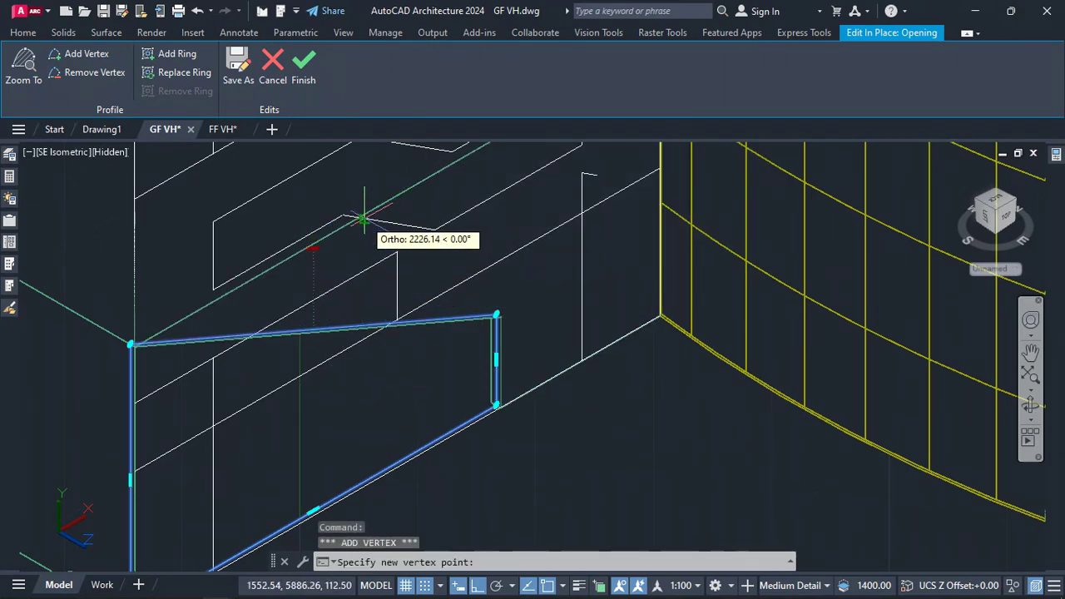
scroll(363, 219, up, 4)
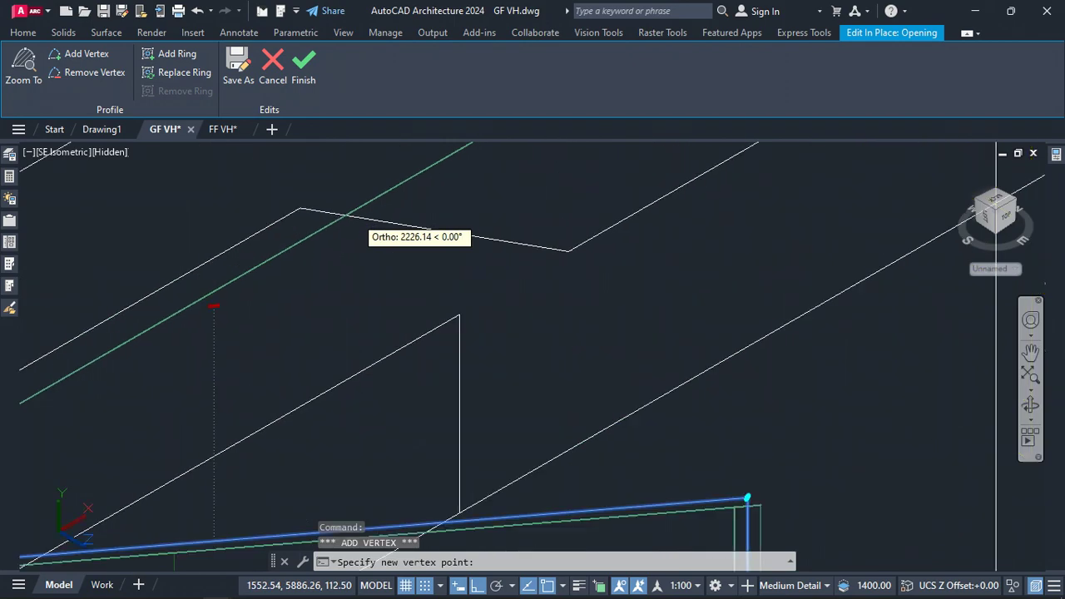
click(346, 217)
scroll(259, 231, down, 4)
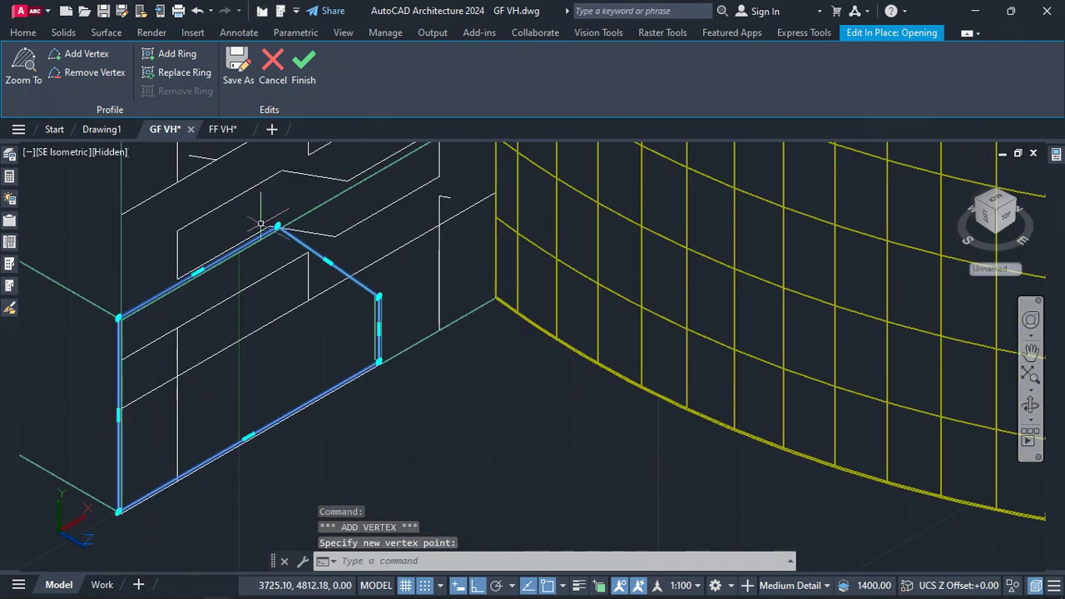
Add two more vertices along the new sloped edge, placing them on the pattern's next corners
mouse_move(329, 263)
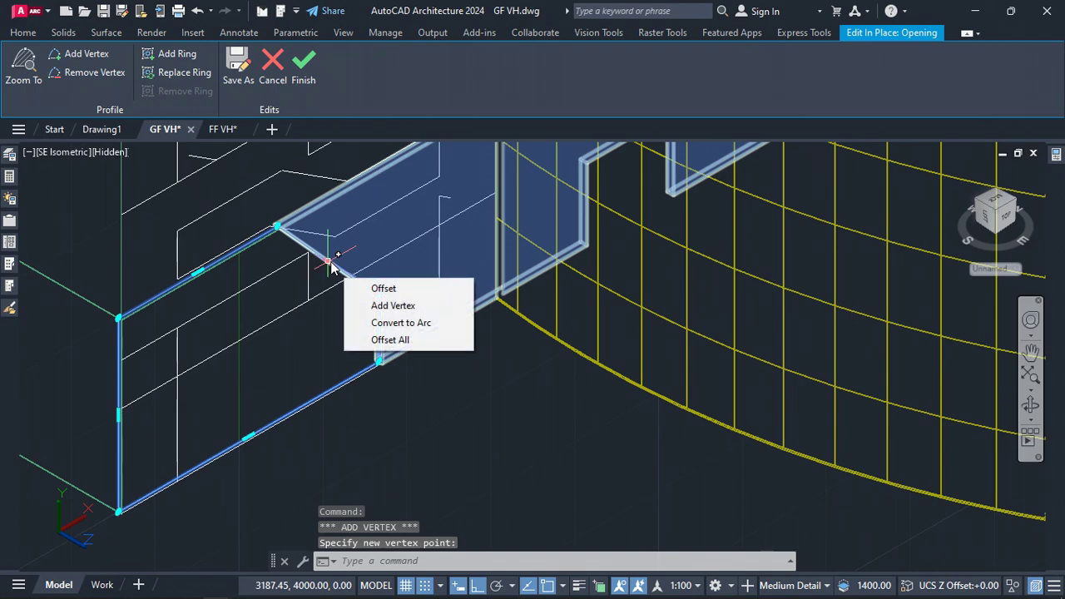
click(382, 305)
scroll(341, 251, up, 4)
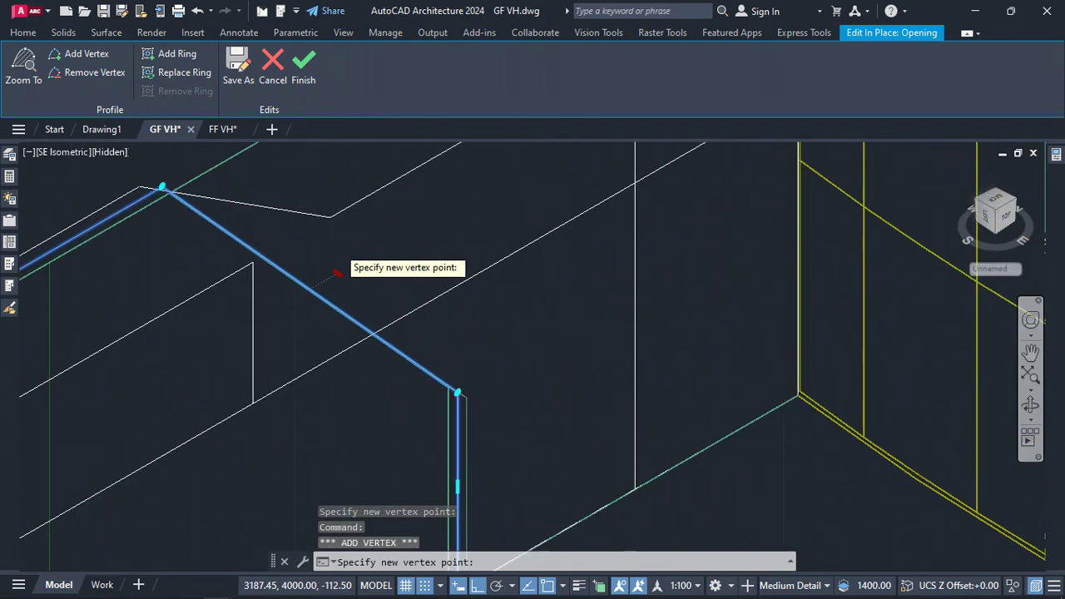
click(329, 218)
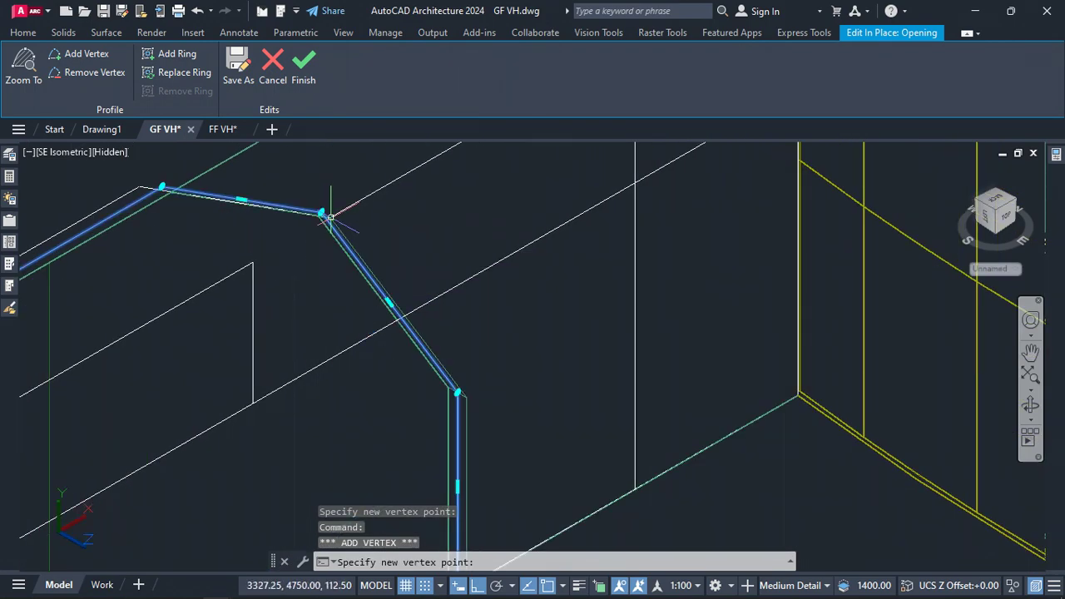
scroll(268, 283, down, 3)
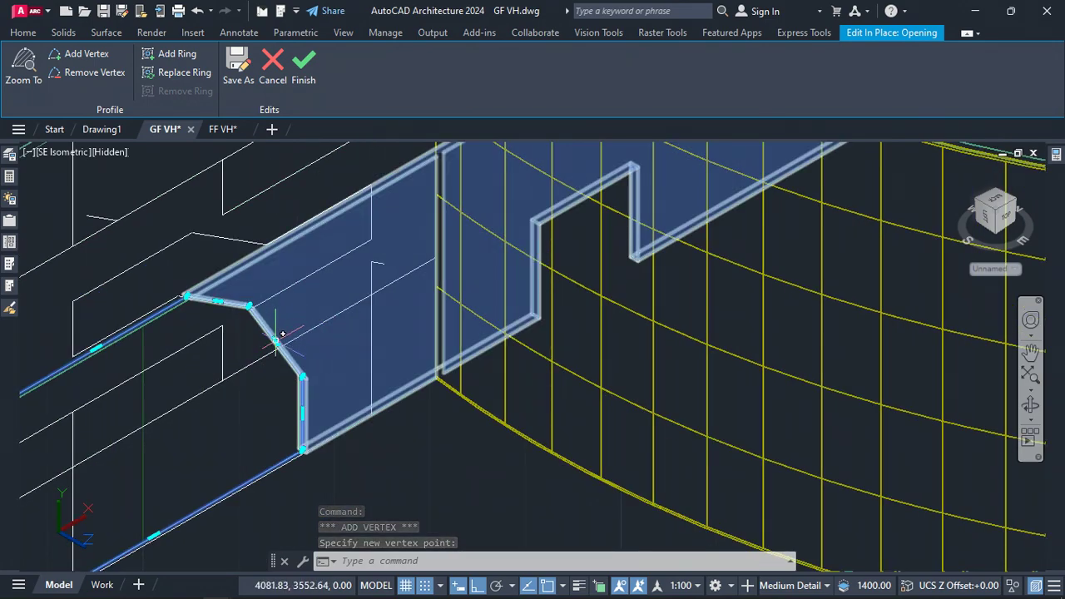
mouse_move(276, 341)
click(346, 384)
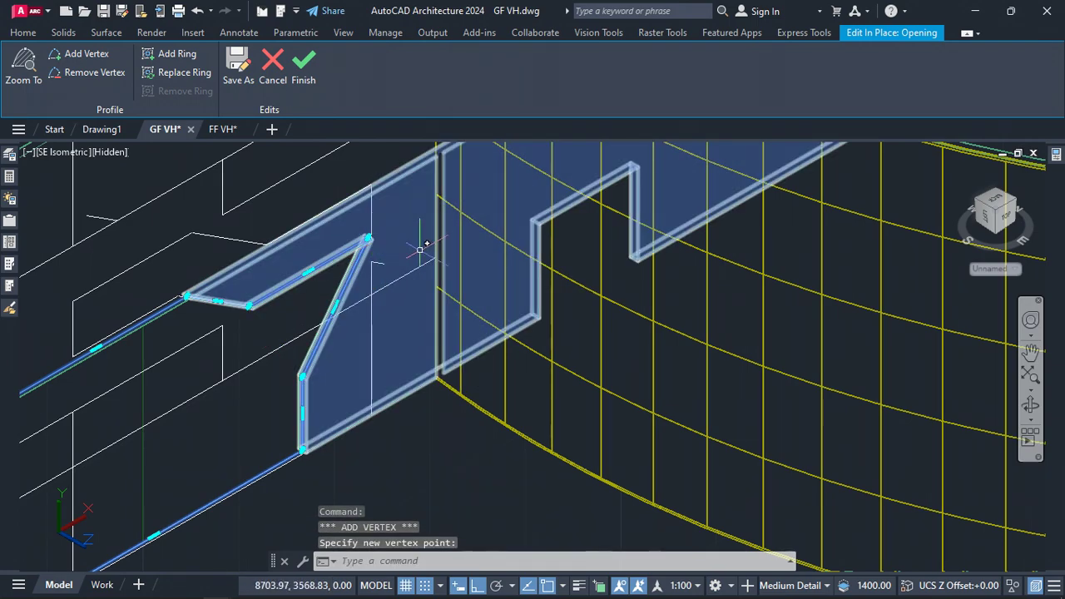
Offset the profile's right vertical edge out to the curtain wall's edge
right_click(308, 421)
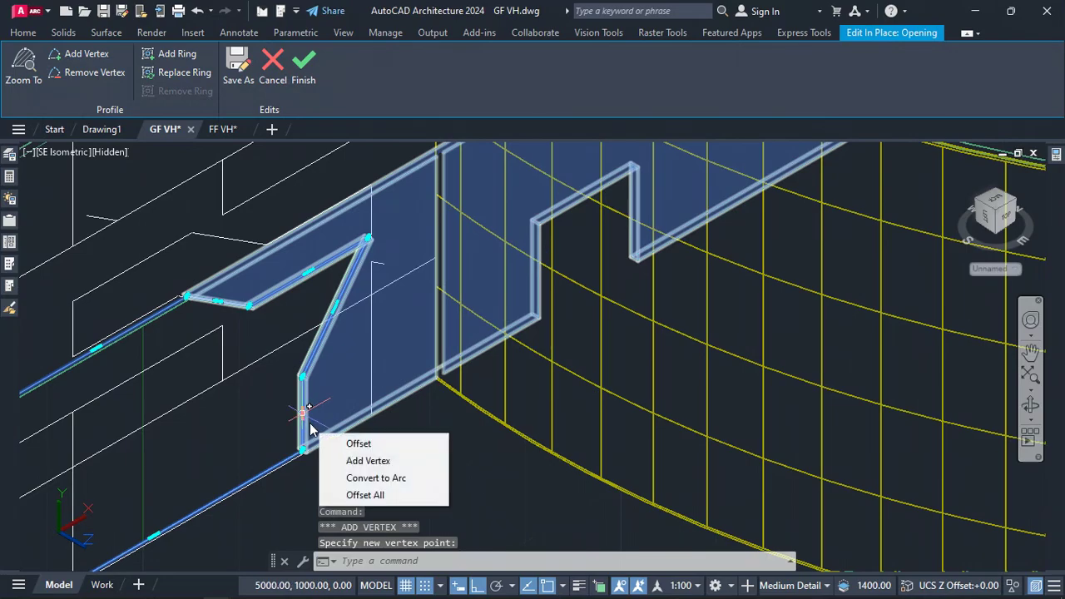
key(Escape)
key(ctrl)
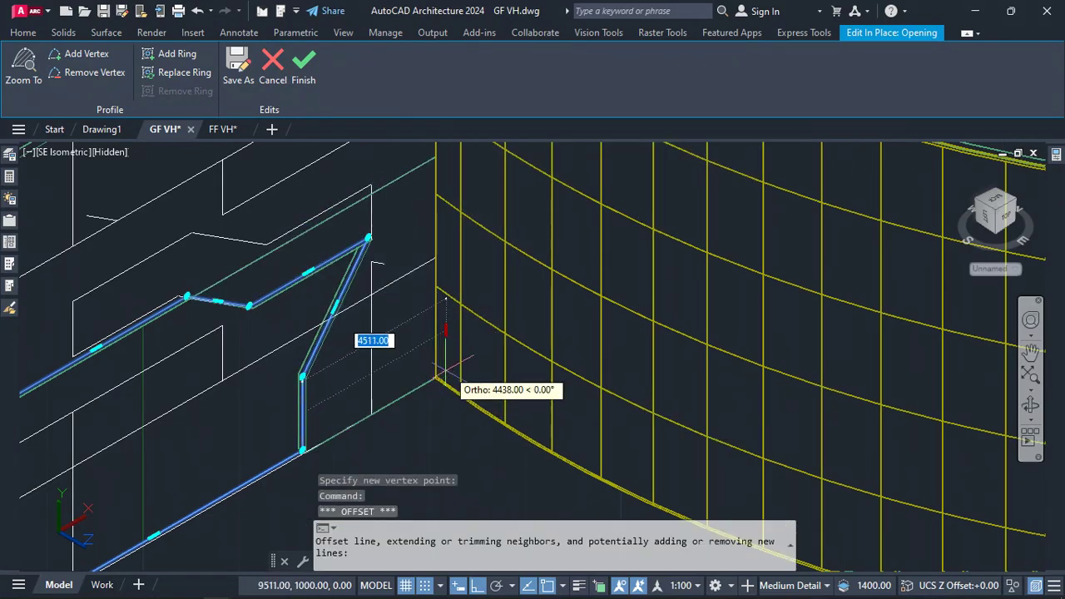
scroll(407, 307, up, 4)
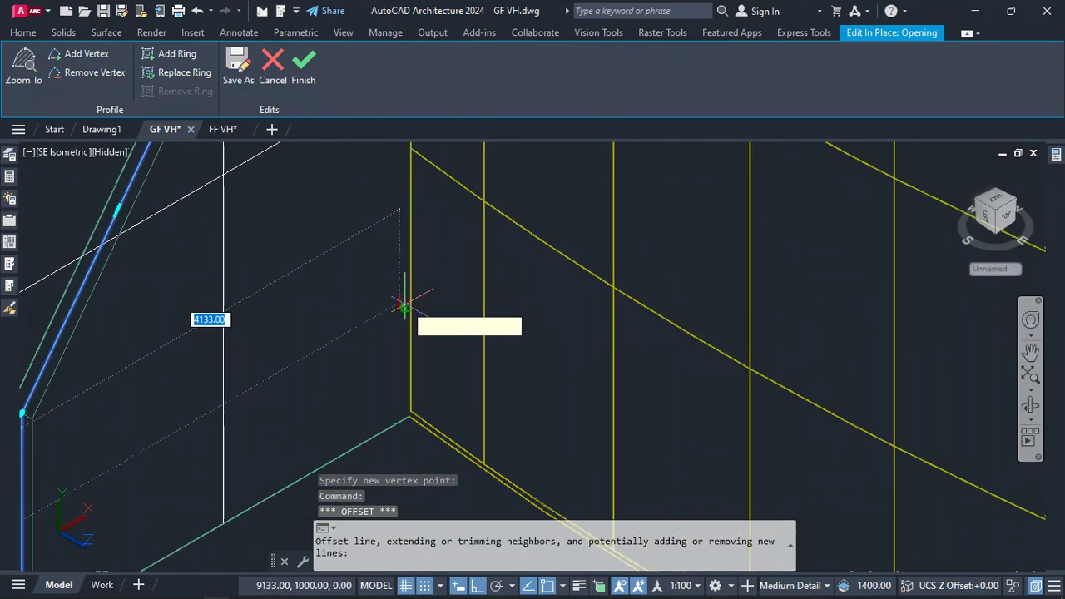
scroll(406, 306, up, 3)
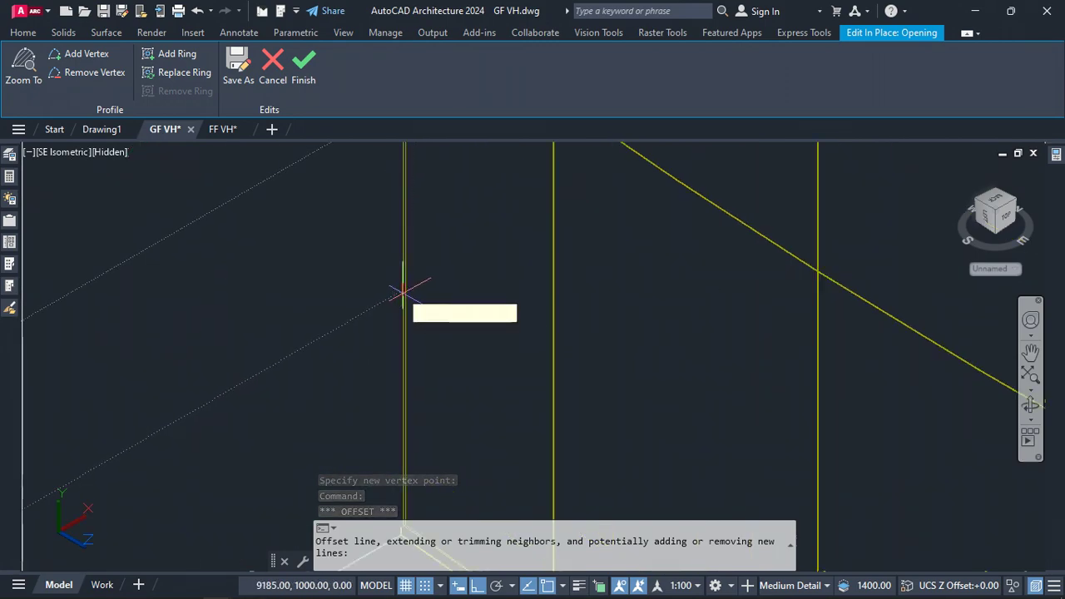
click(406, 300)
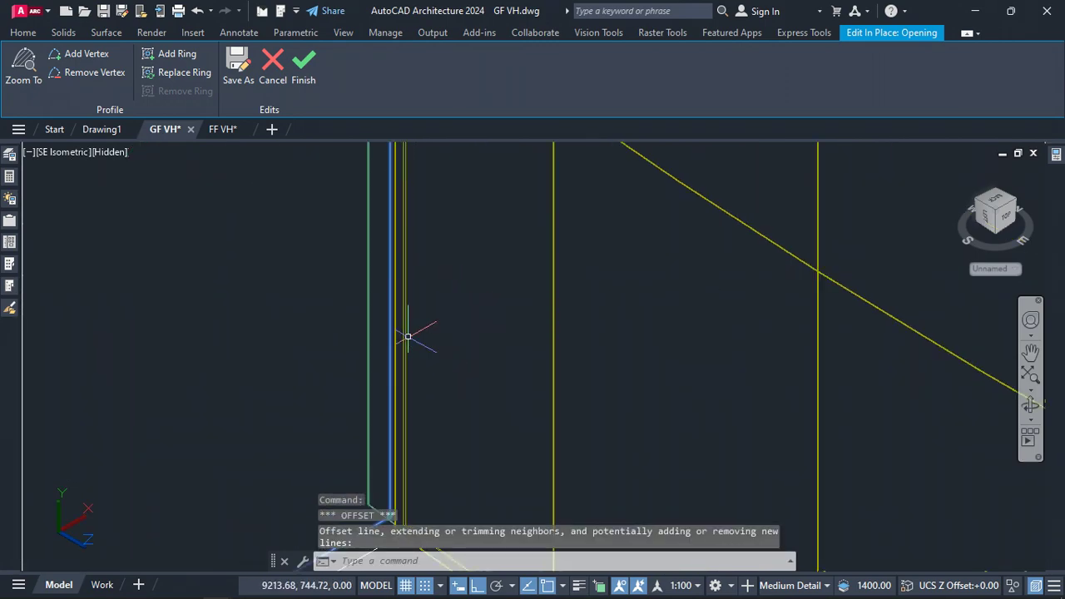
scroll(404, 335, down, 4)
scroll(324, 475, down, 1)
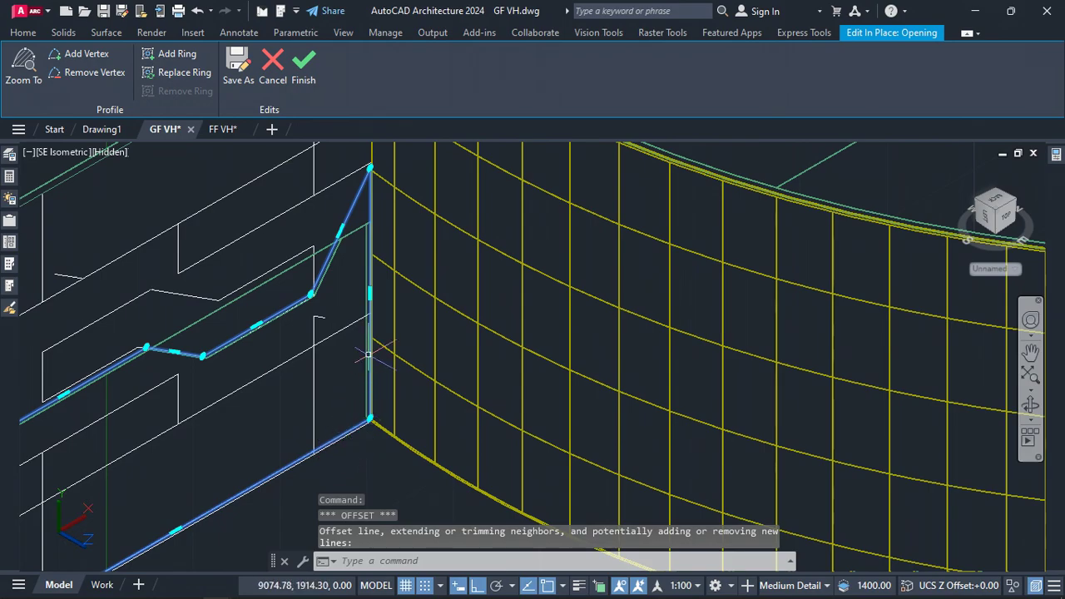
Add a vertex on the long sloped edge and place it on the matching pattern corner
scroll(368, 181, up, 5)
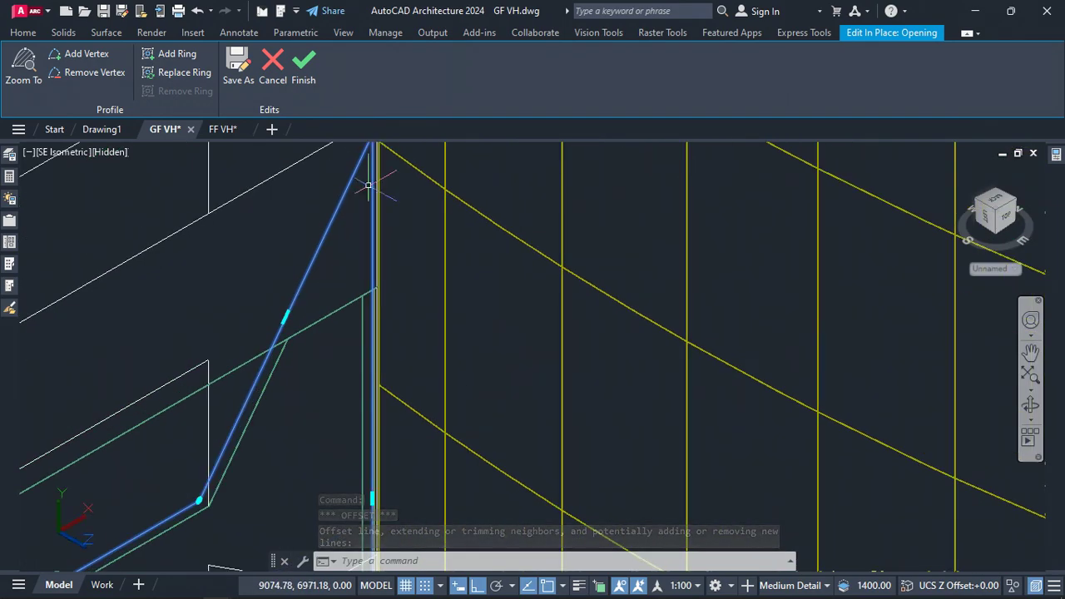
scroll(296, 324, down, 4)
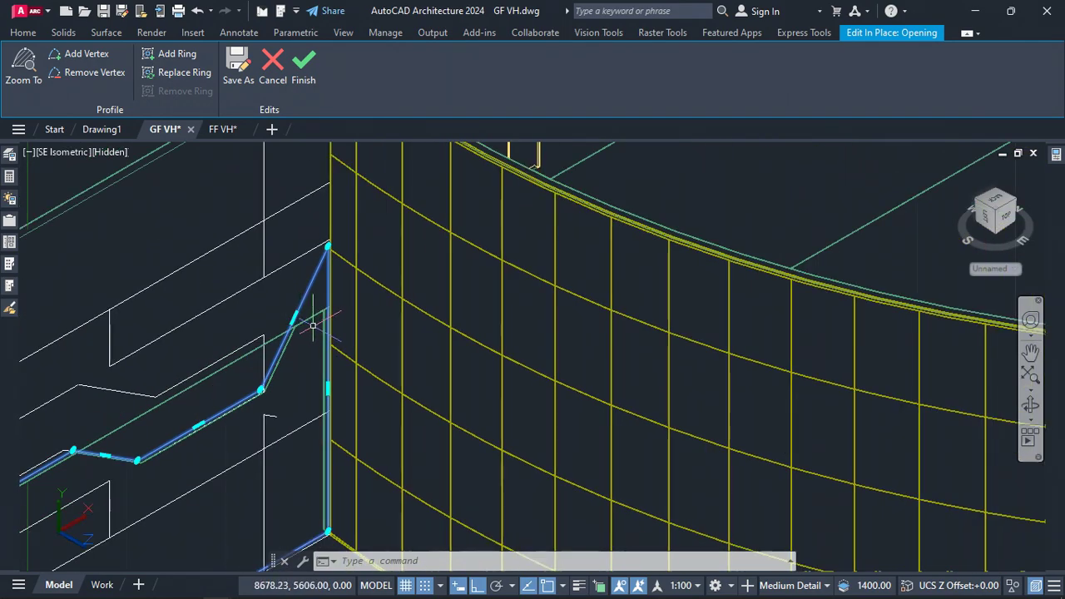
mouse_move(295, 324)
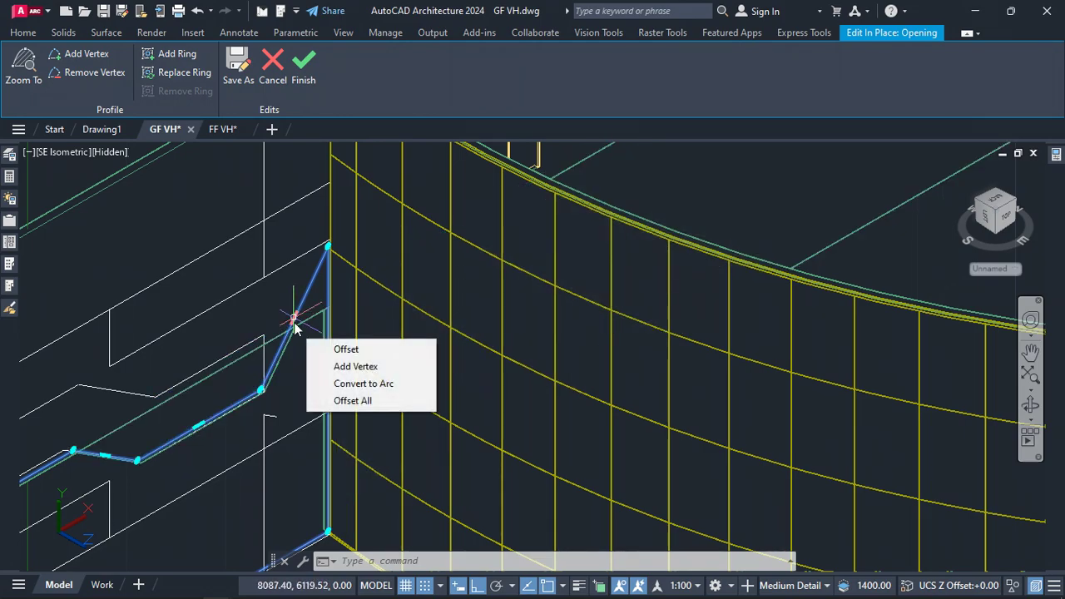
click(355, 366)
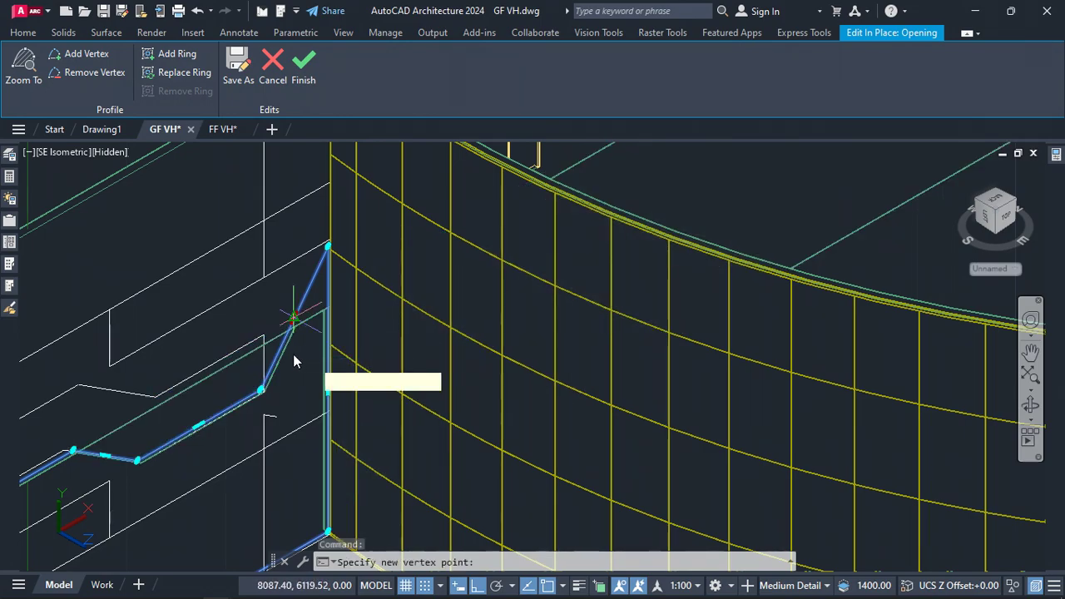
scroll(283, 353, up, 5)
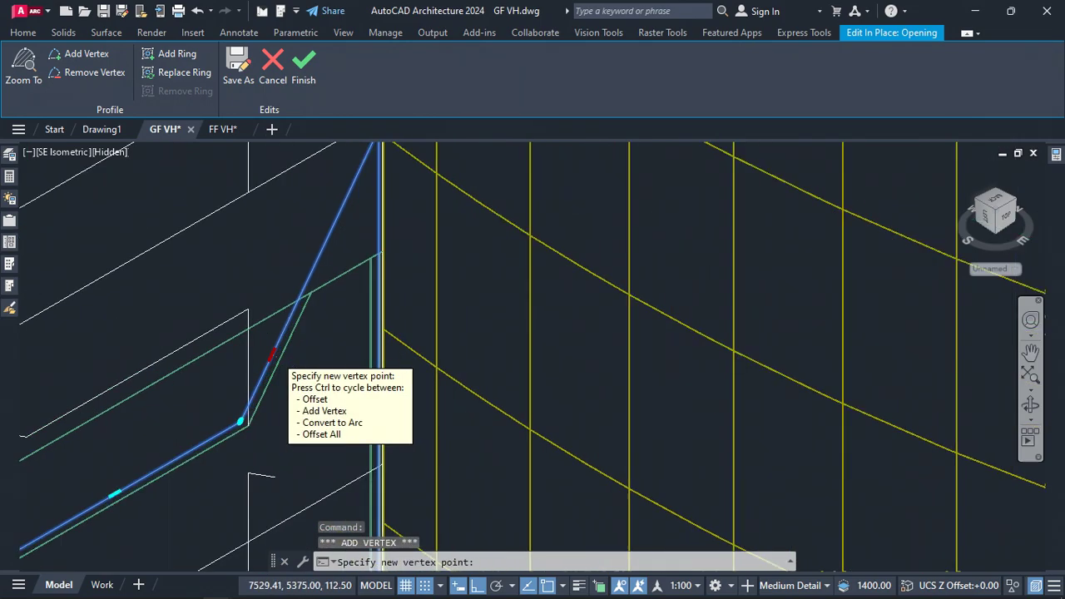
click(224, 309)
scroll(264, 397, down, 3)
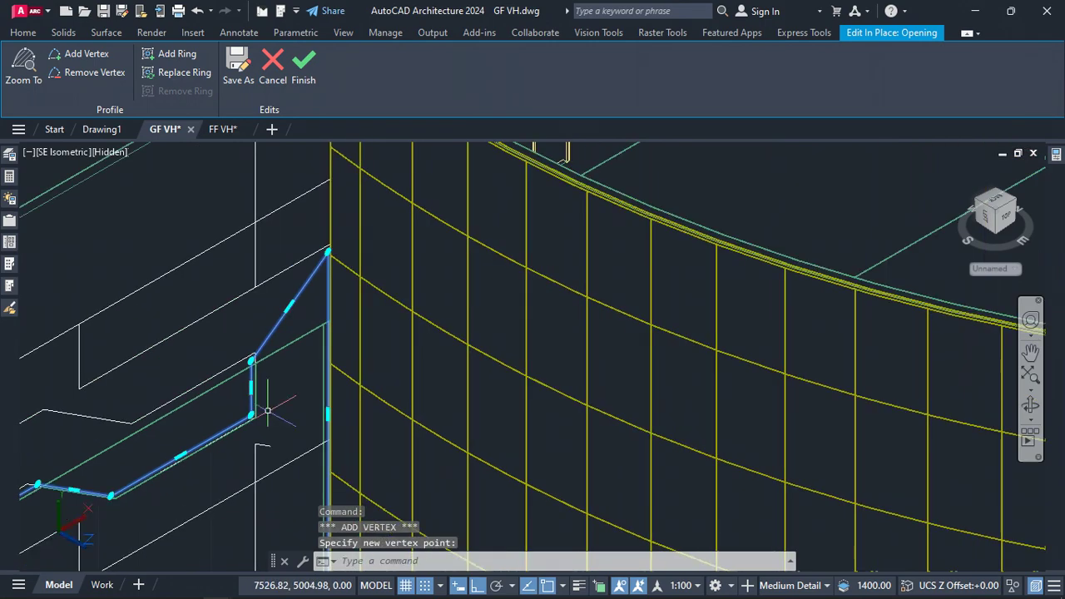
Move the profile's top-right vertex onto the pattern's top corner beside the curtain wall
click(327, 251)
scroll(317, 339, up, 3)
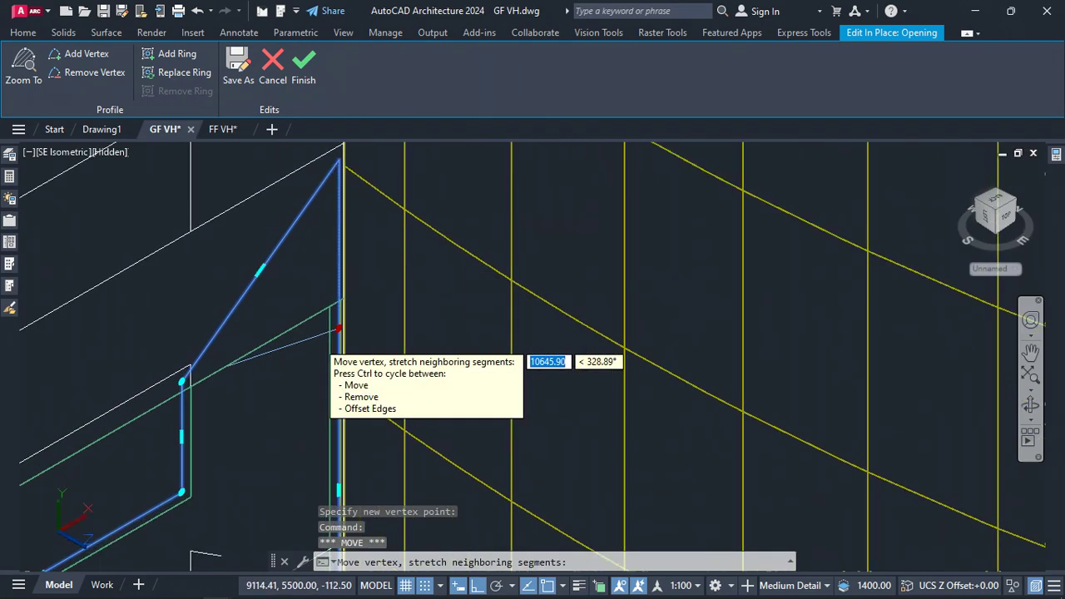
scroll(326, 335, up, 5)
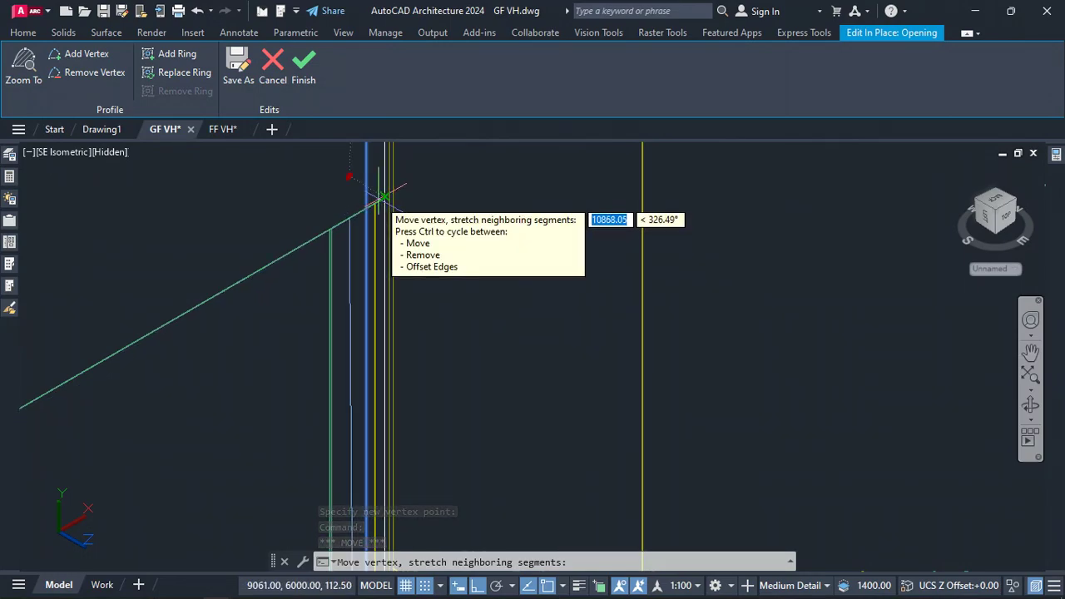
click(385, 207)
scroll(355, 239, down, 6)
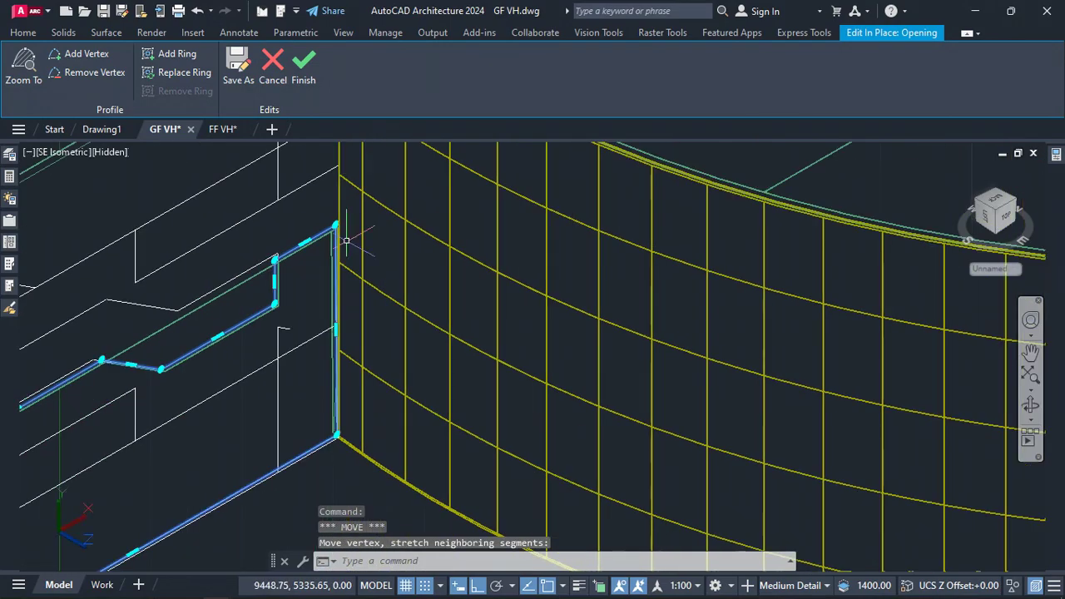
scroll(355, 239, down, 2)
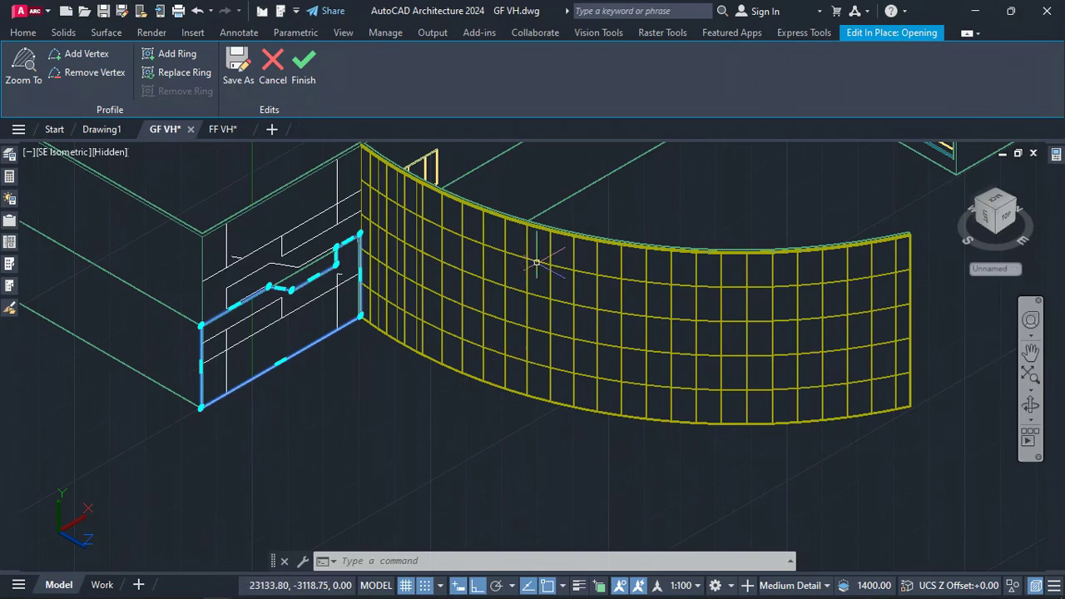
Finish the in-place edit to save the custom opening profile
click(304, 68)
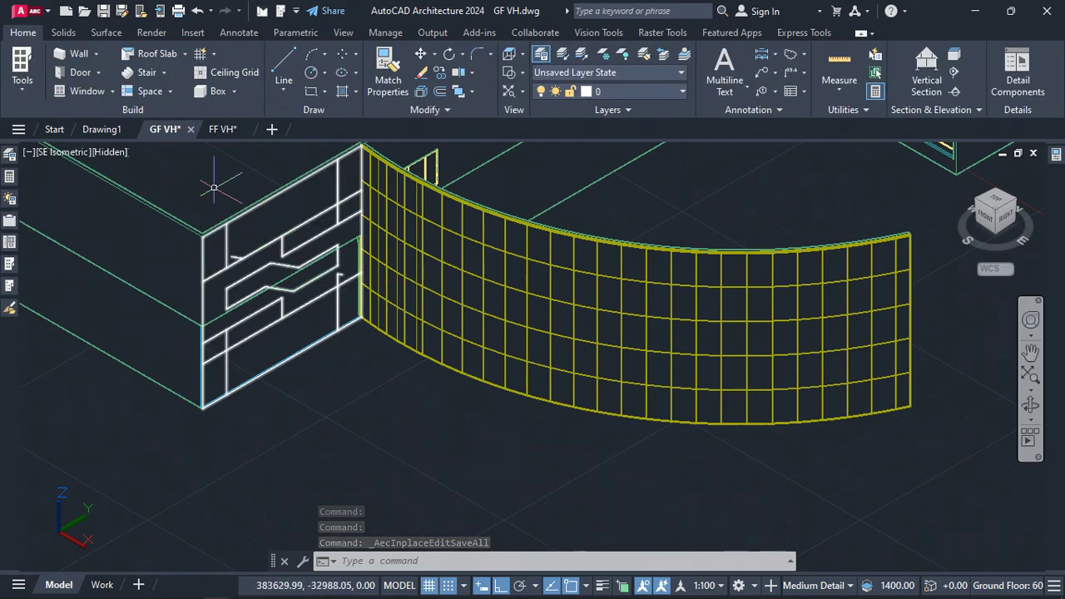
scroll(225, 196, up, 3)
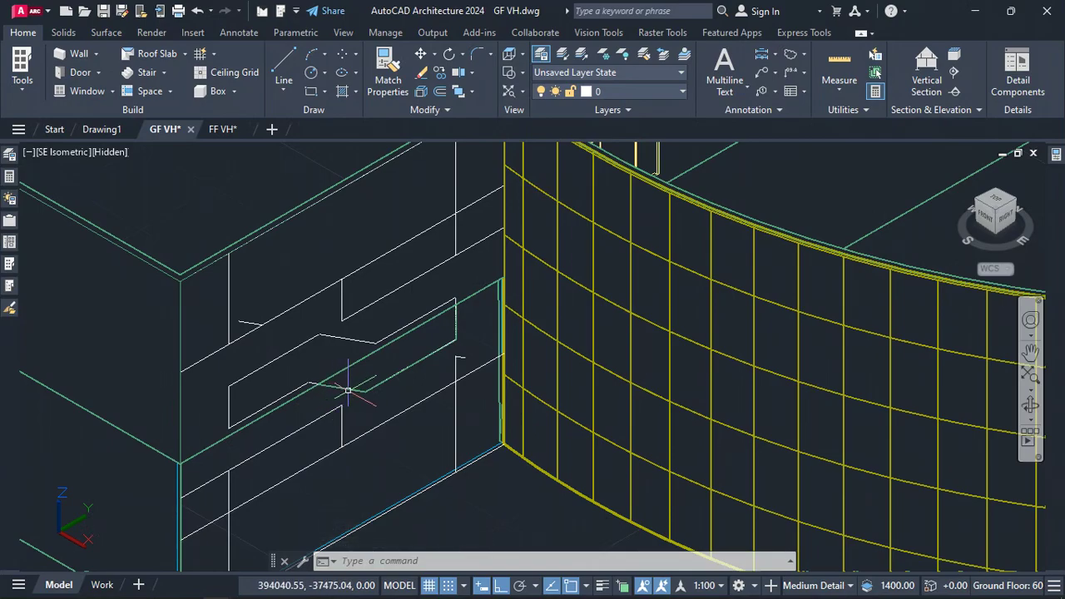
Switch the viewport's visual style to Conceptual
click(360, 387)
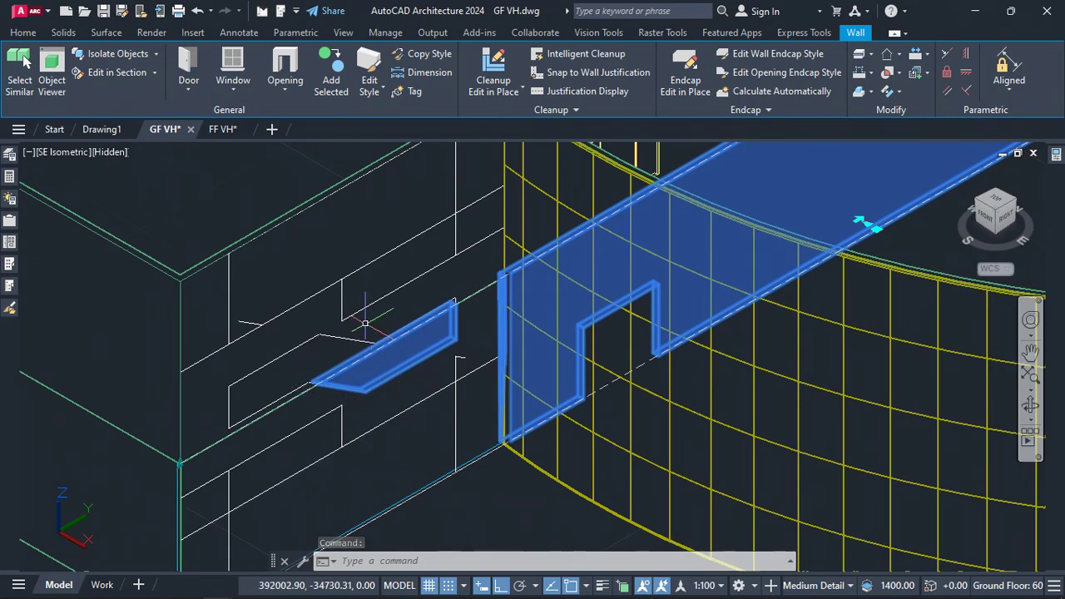
scroll(364, 321, down, 3)
key(Escape)
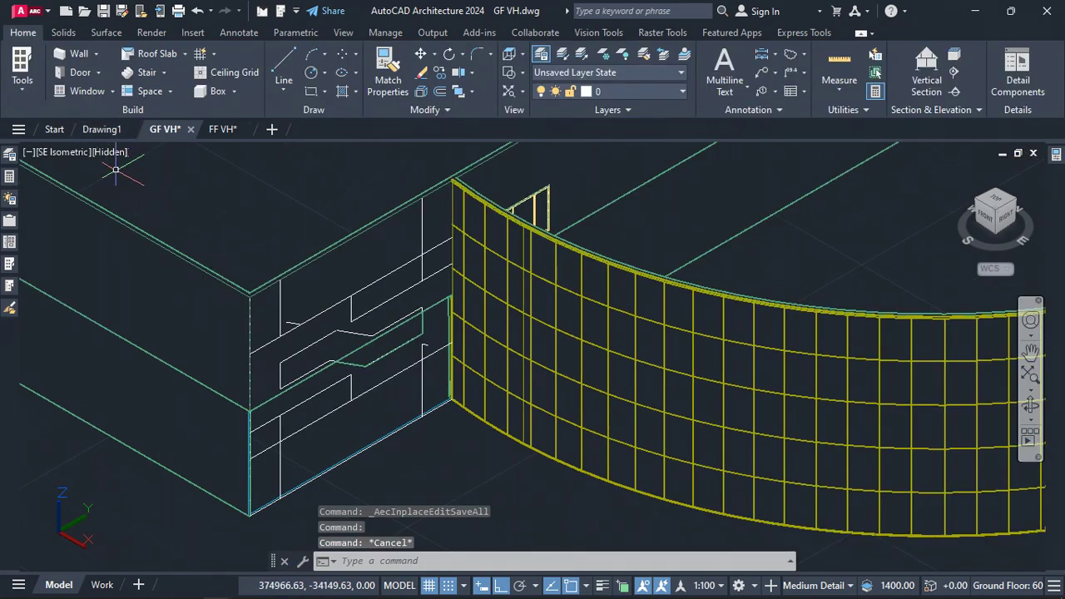
click(113, 152)
click(149, 208)
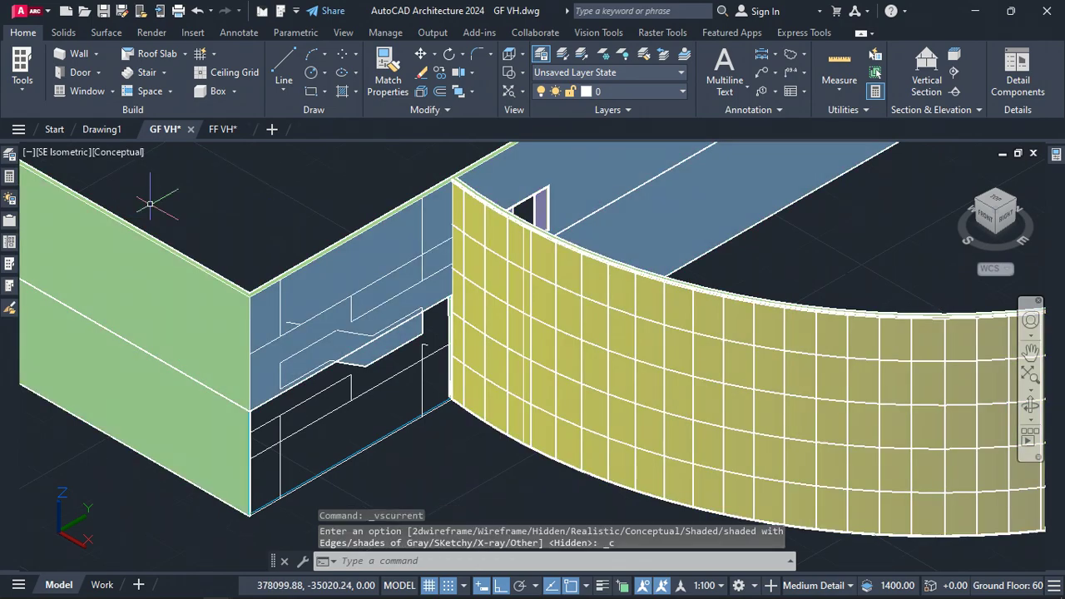
Hide the traced facade pattern linework in front of the wall
scroll(387, 258, down, 2)
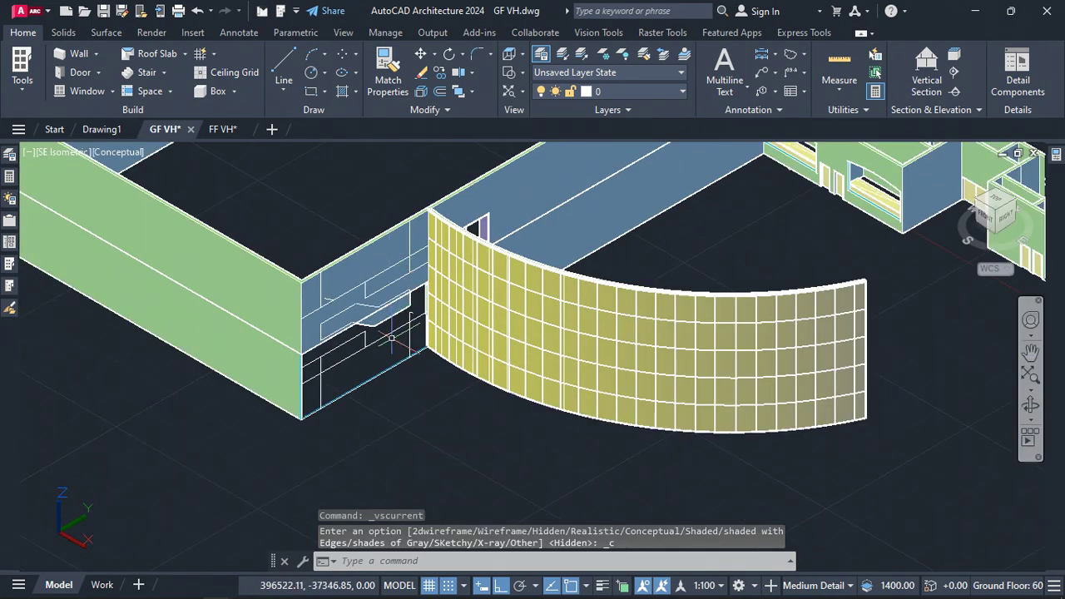
click(388, 337)
right_click(393, 438)
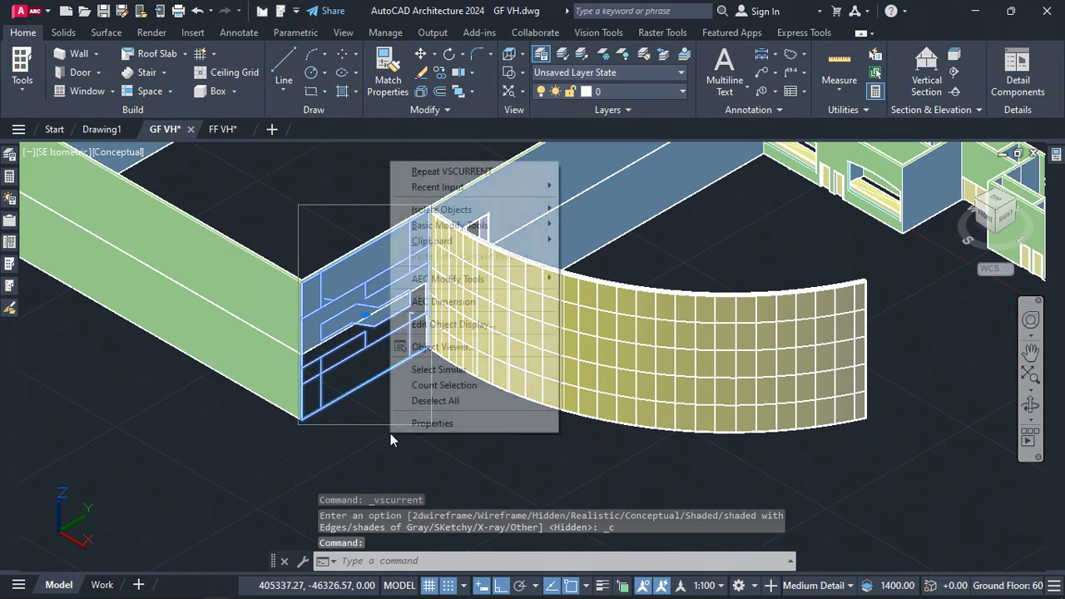
mouse_move(487, 210)
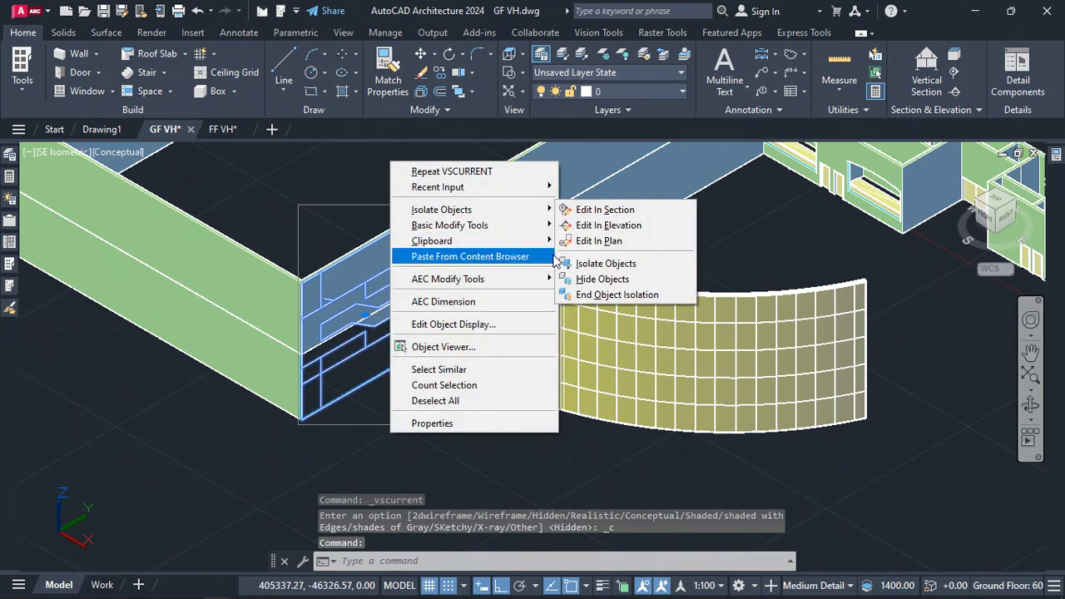
click(600, 279)
Add a curtain wall across the opening, from the curved curtain wall's end to the wall corner
scroll(363, 339, up, 4)
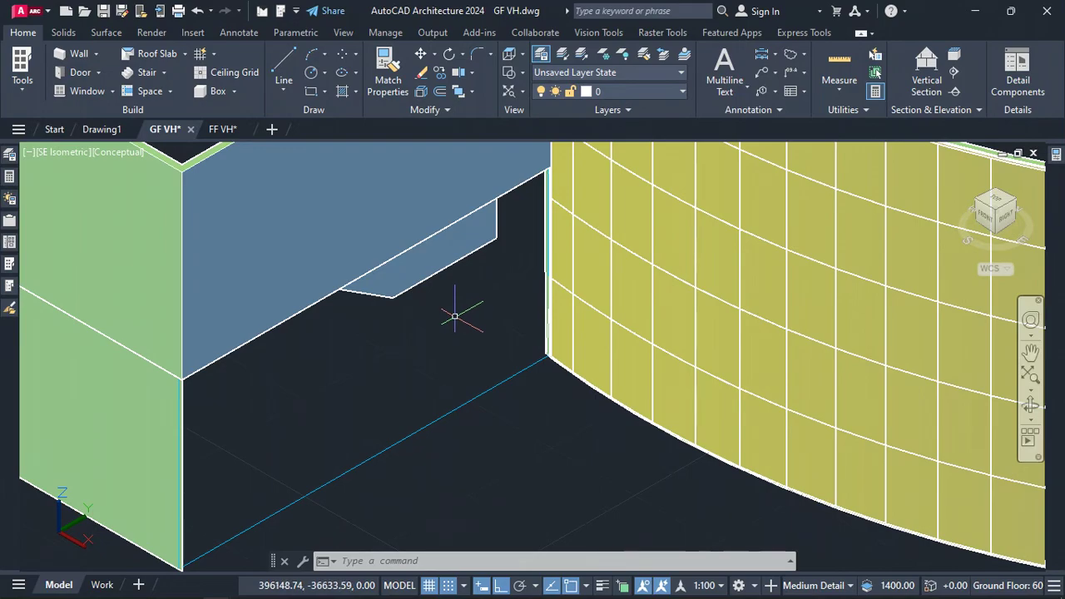
scroll(351, 406, down, 4)
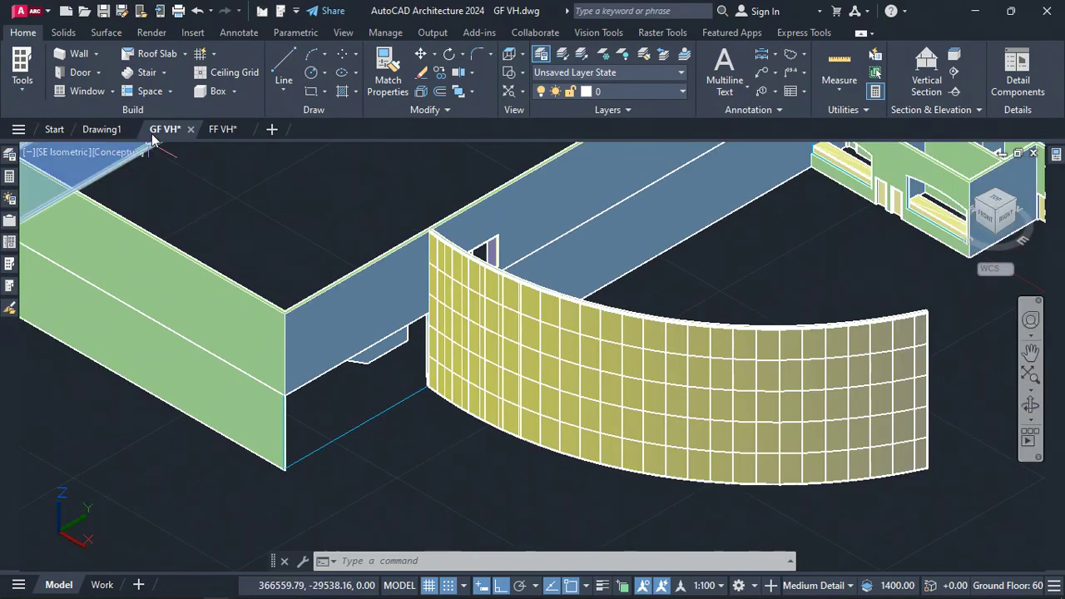
click(97, 55)
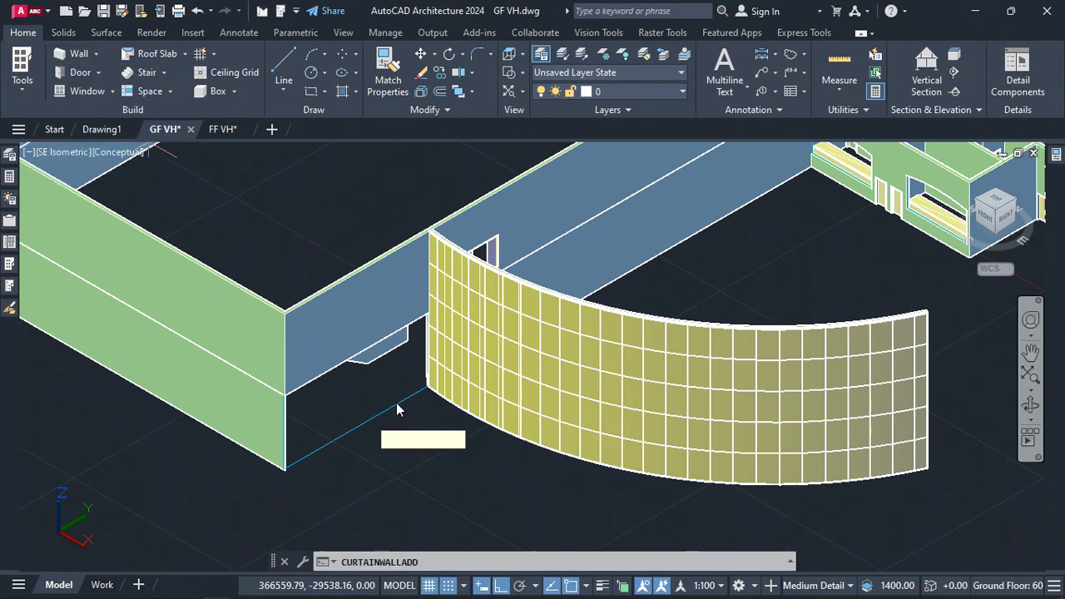
scroll(423, 388, up, 8)
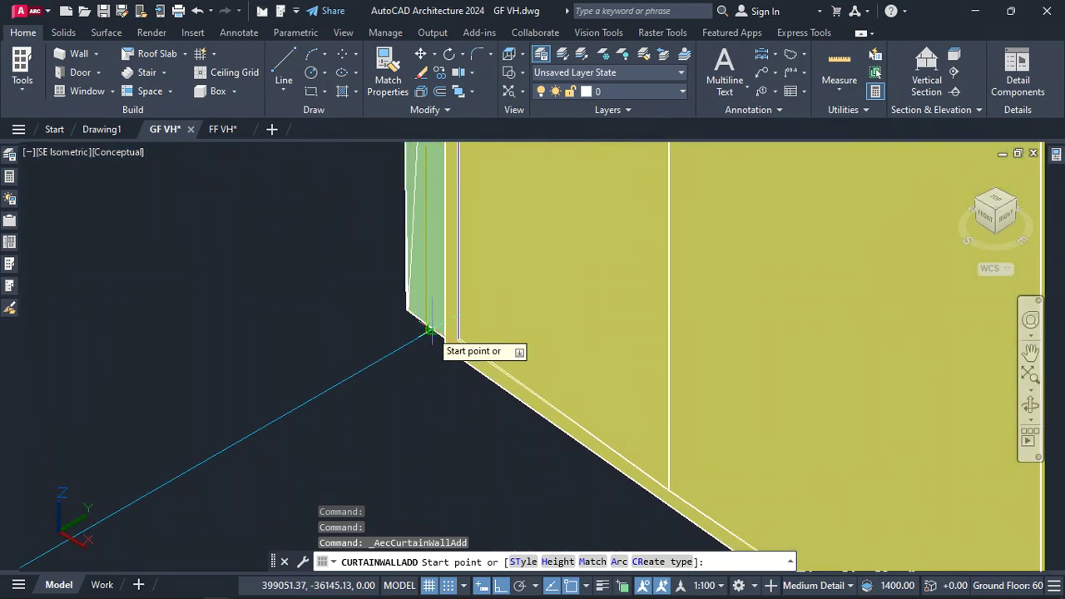
click(426, 328)
scroll(428, 328, down, 6)
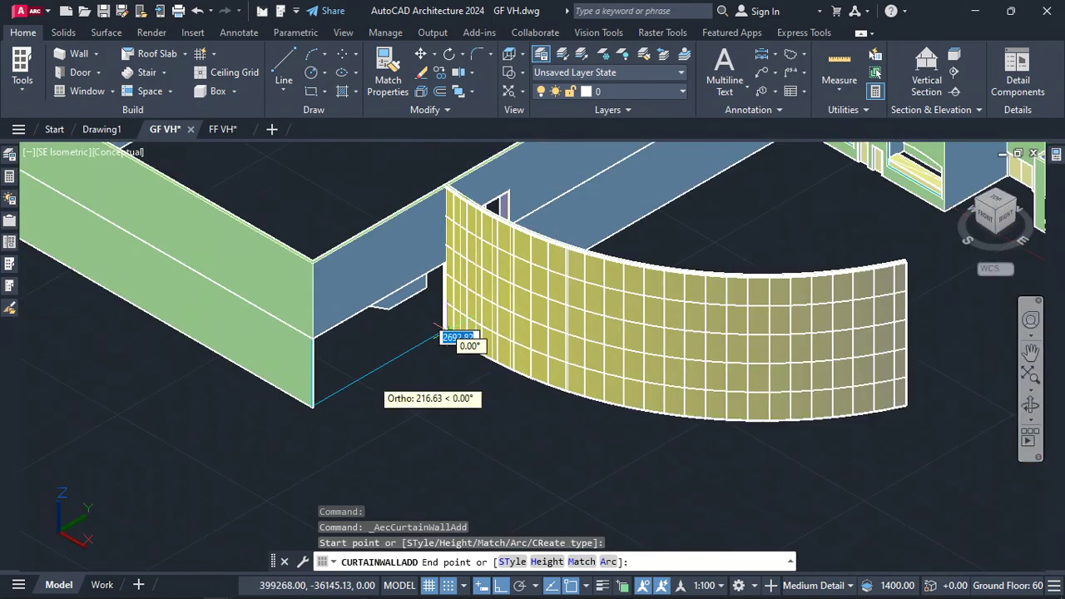
scroll(314, 407, up, 5)
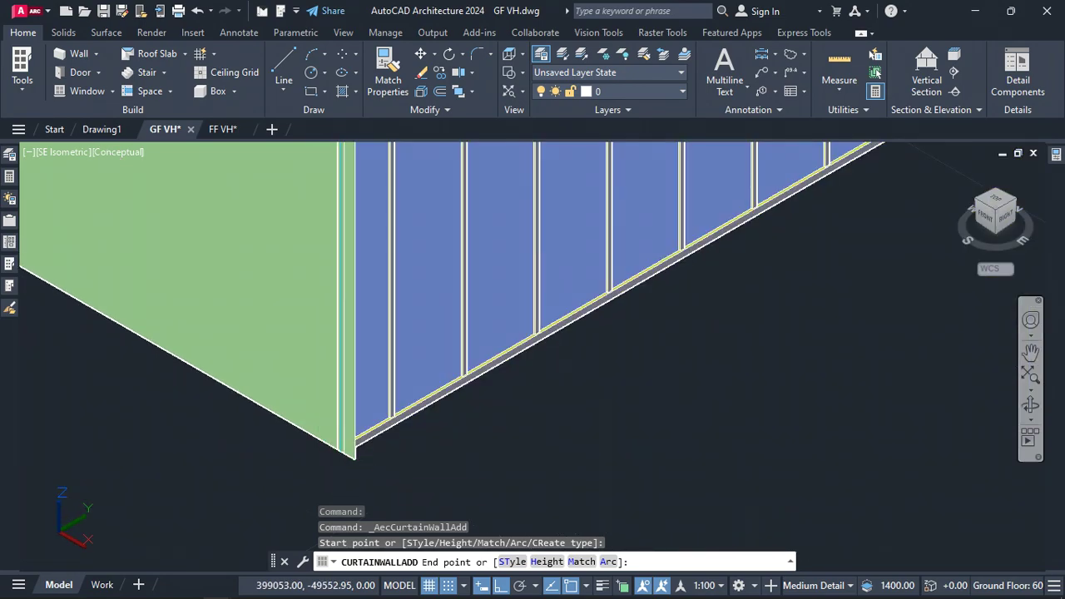
click(340, 451)
scroll(249, 455, down, 4)
scroll(183, 459, down, 3)
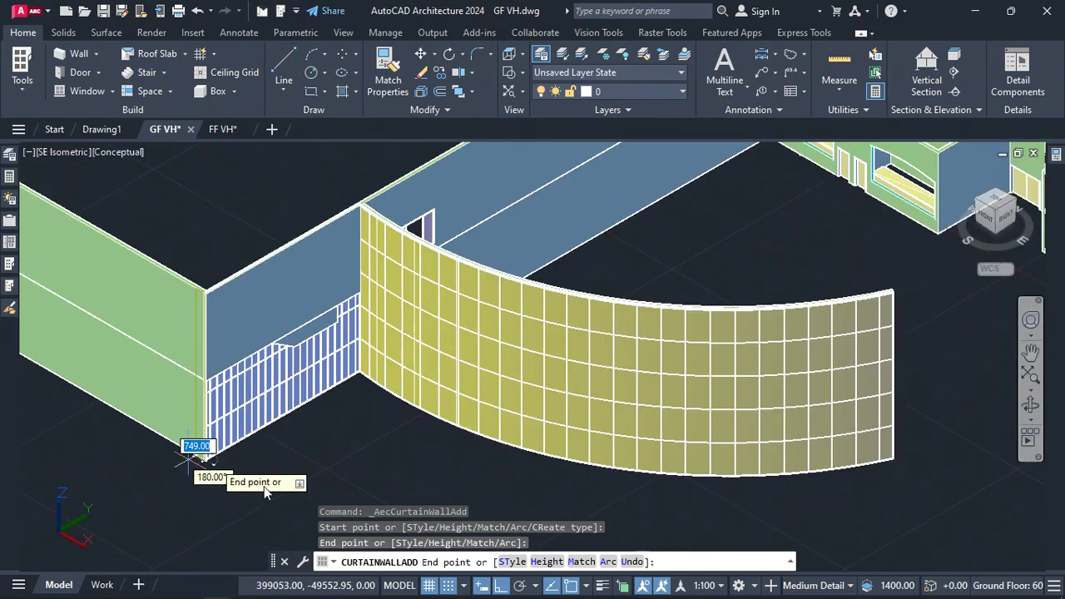
key(Escape)
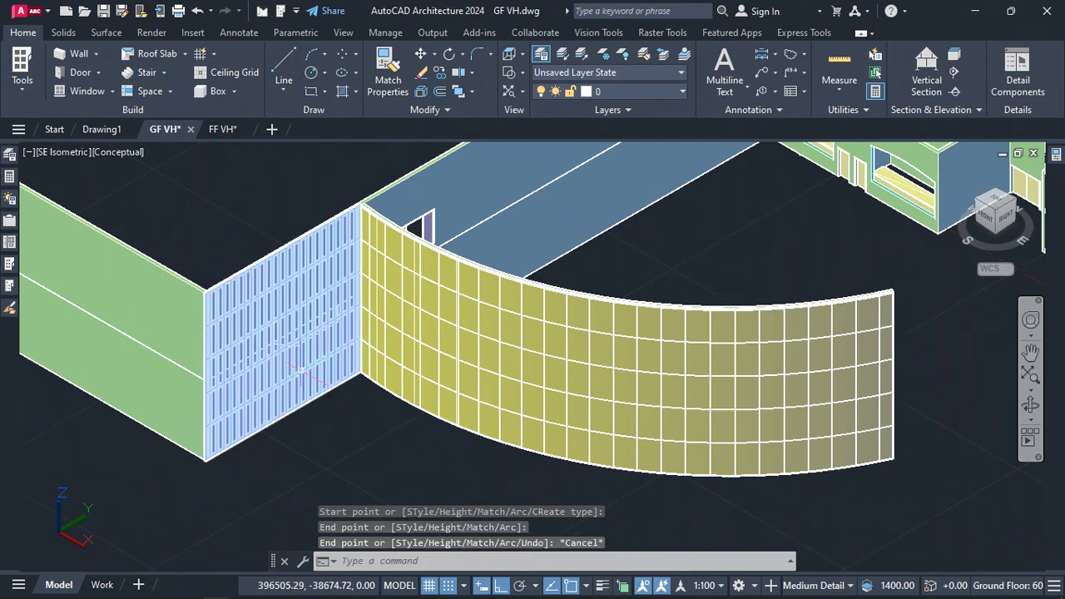
Change the new curtain wall's style to Mullionless and save the drawing
click(293, 373)
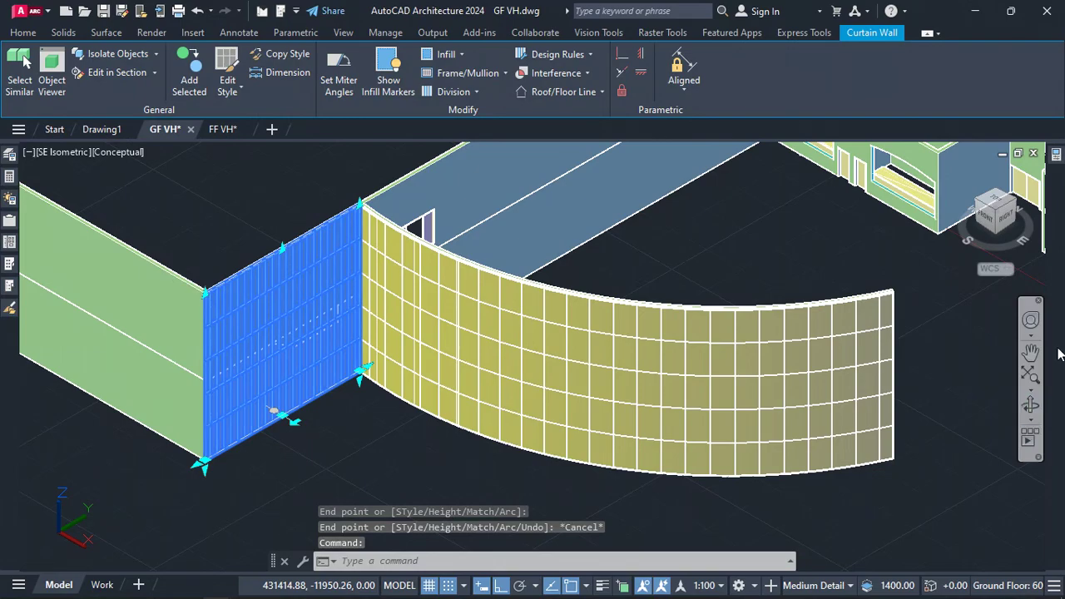
click(1057, 155)
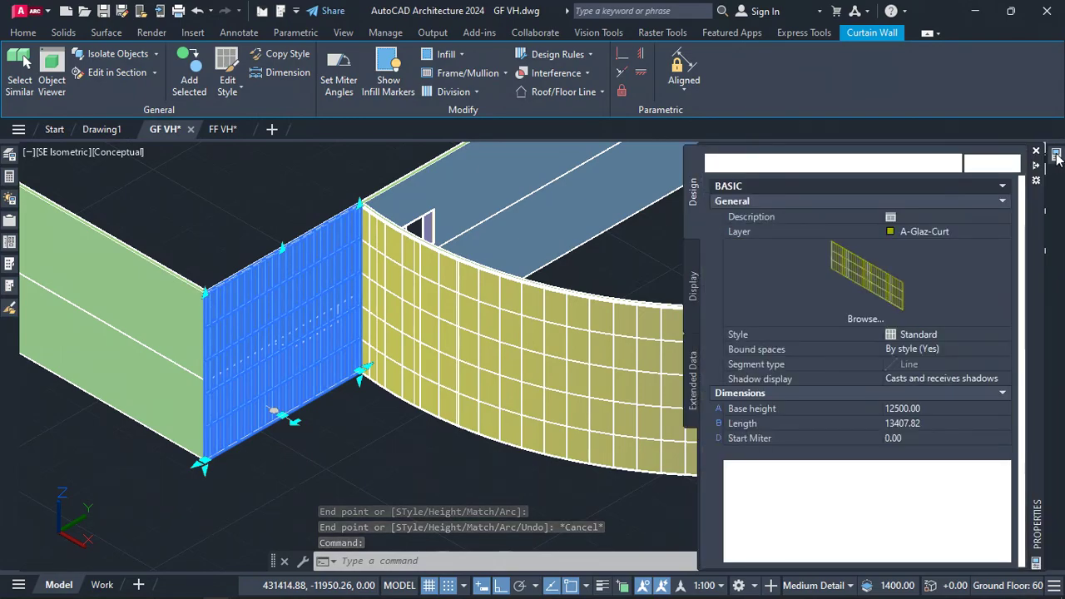
click(913, 336)
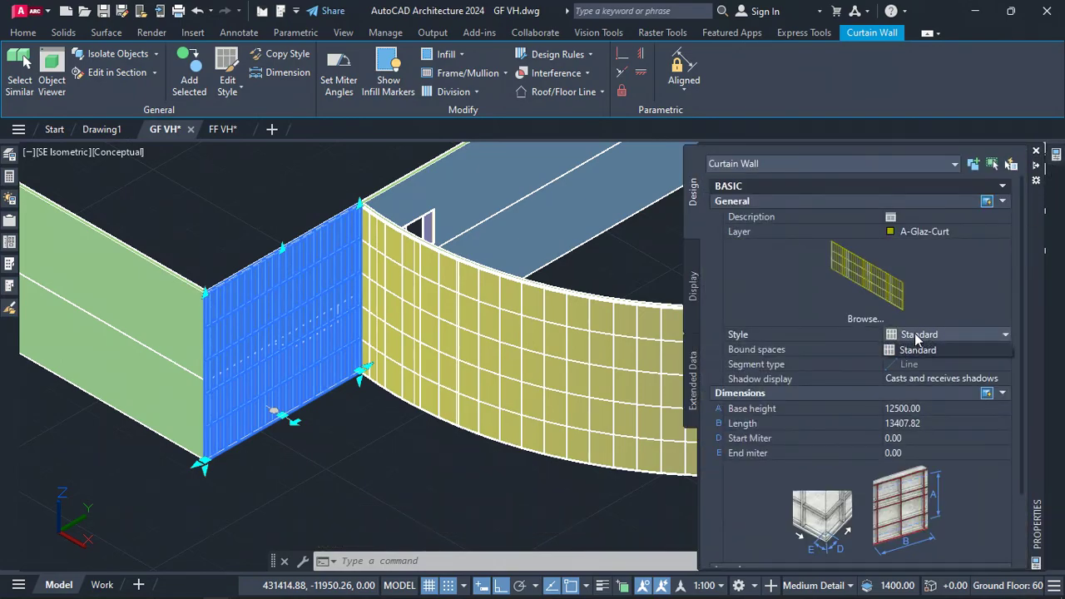
click(915, 337)
key(Delete)
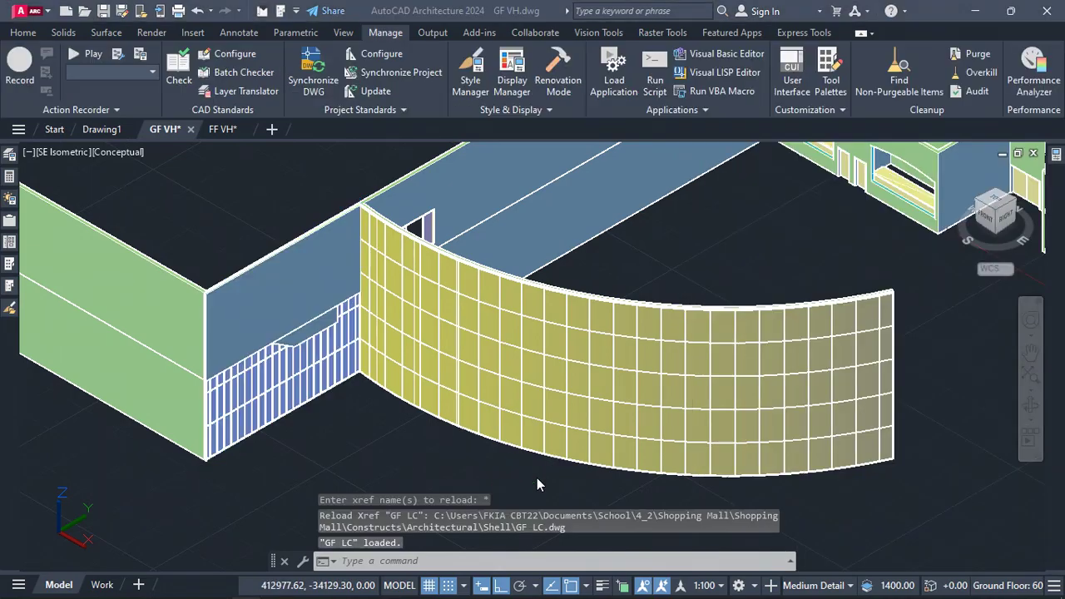
click(319, 376)
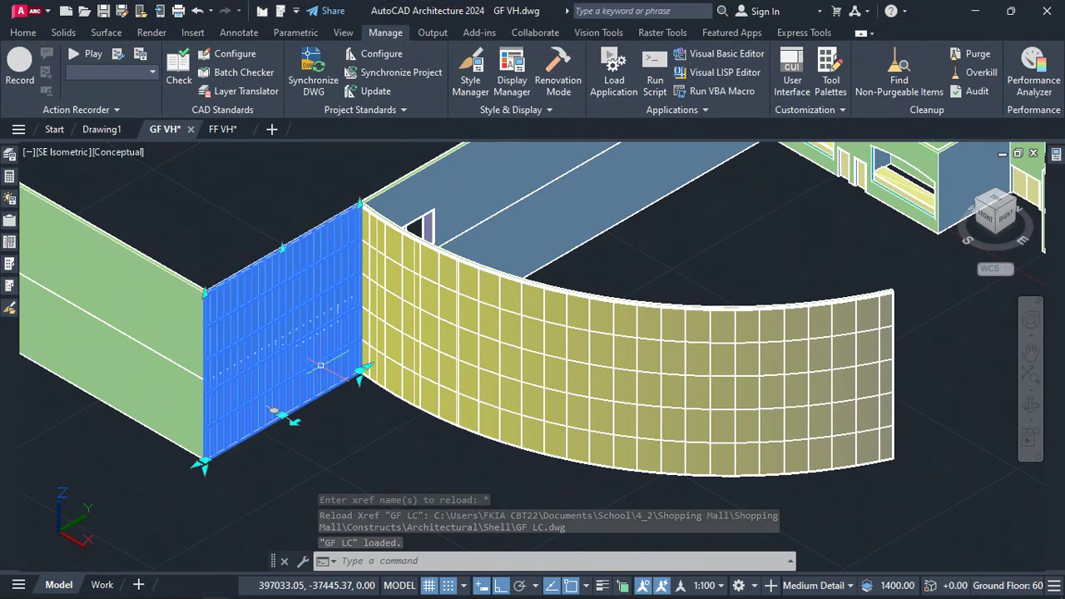
mouse_move(1059, 154)
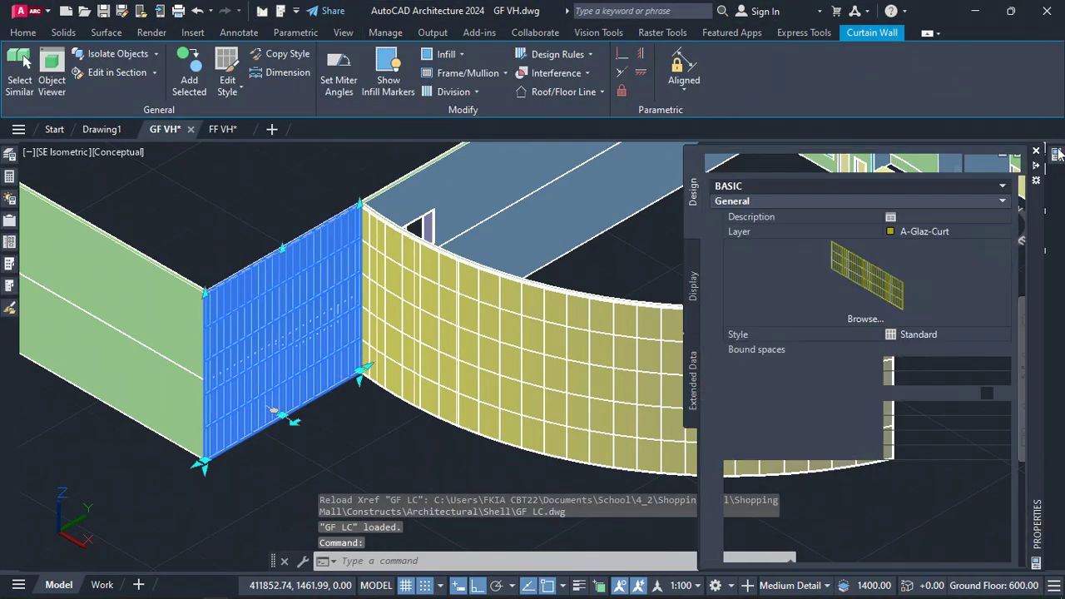
click(950, 334)
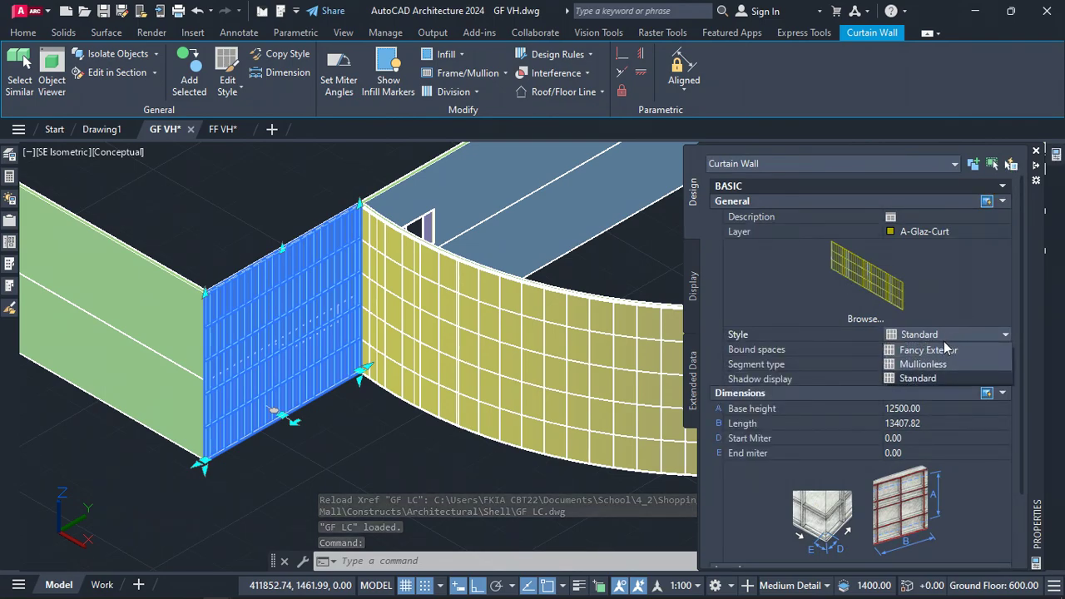
click(939, 364)
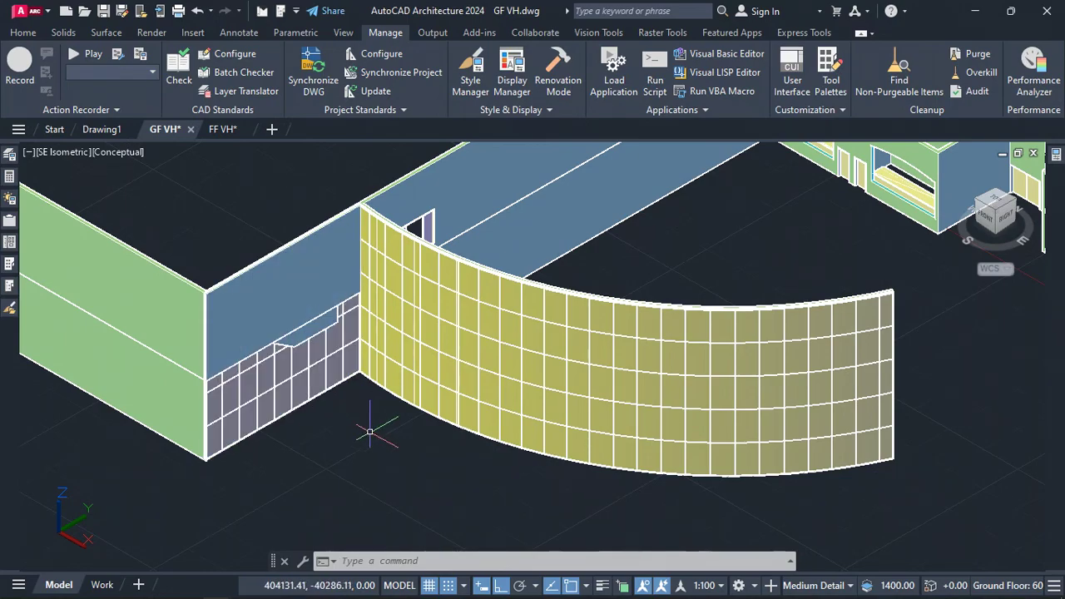
key(ctrl+s)
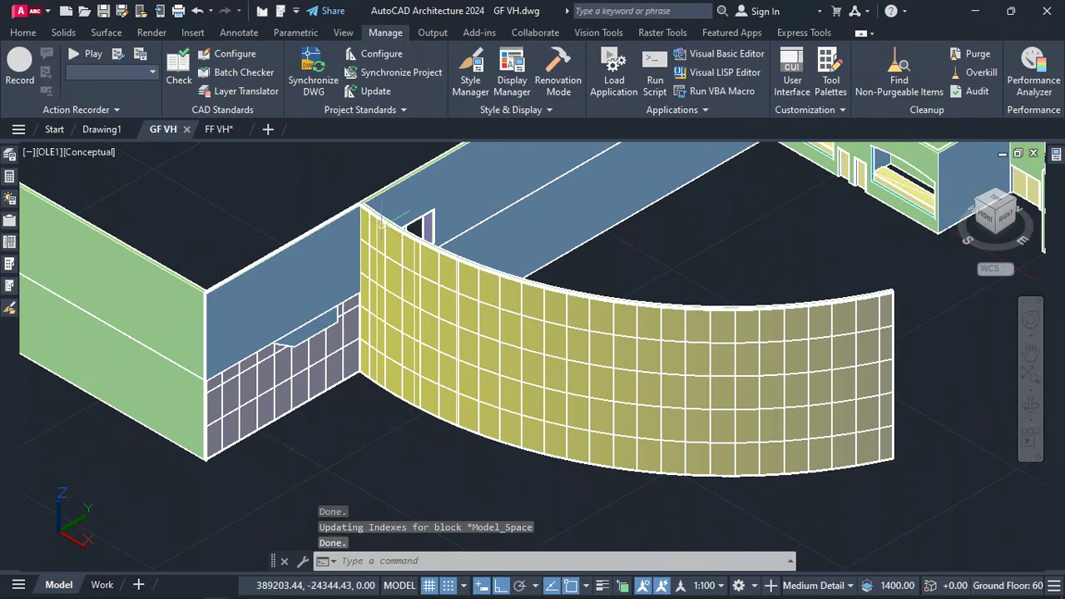
Switch to the FF VH drawing and reload the modified GF VH xref
click(220, 130)
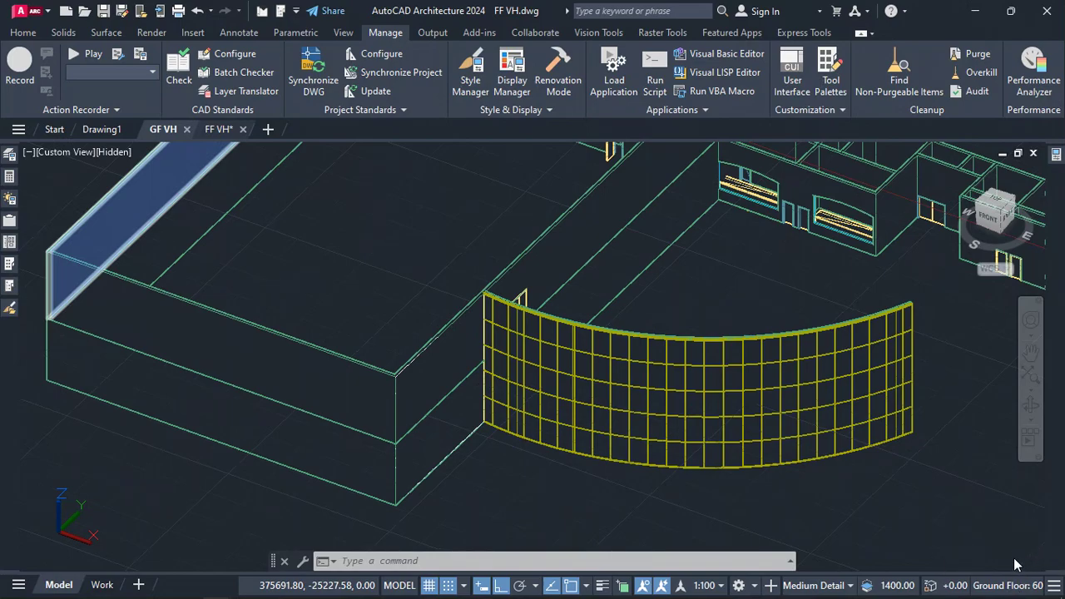
key(ctrl+Tab)
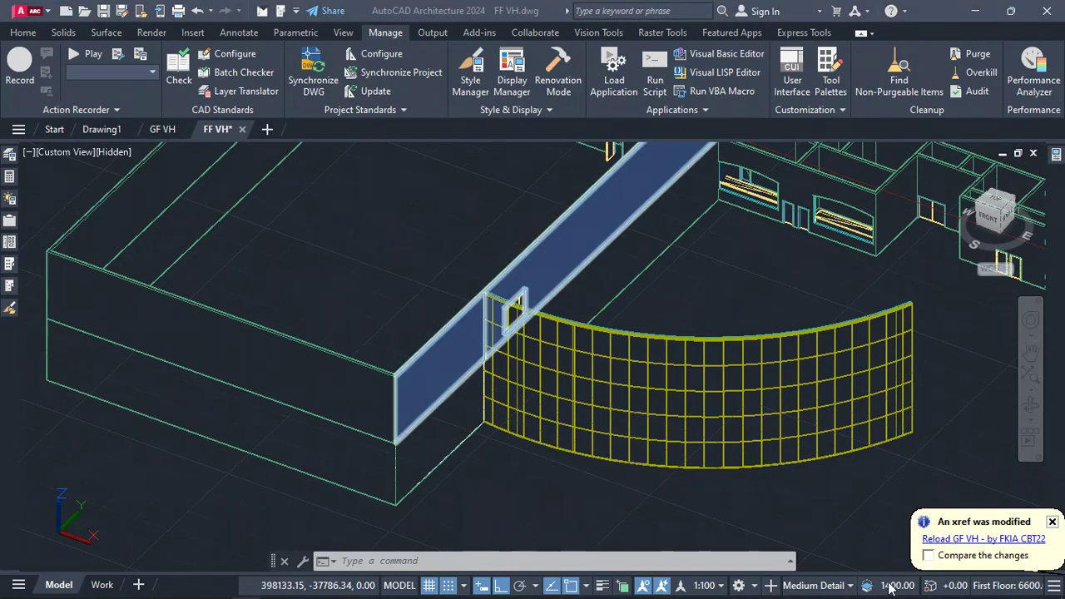
click(1008, 540)
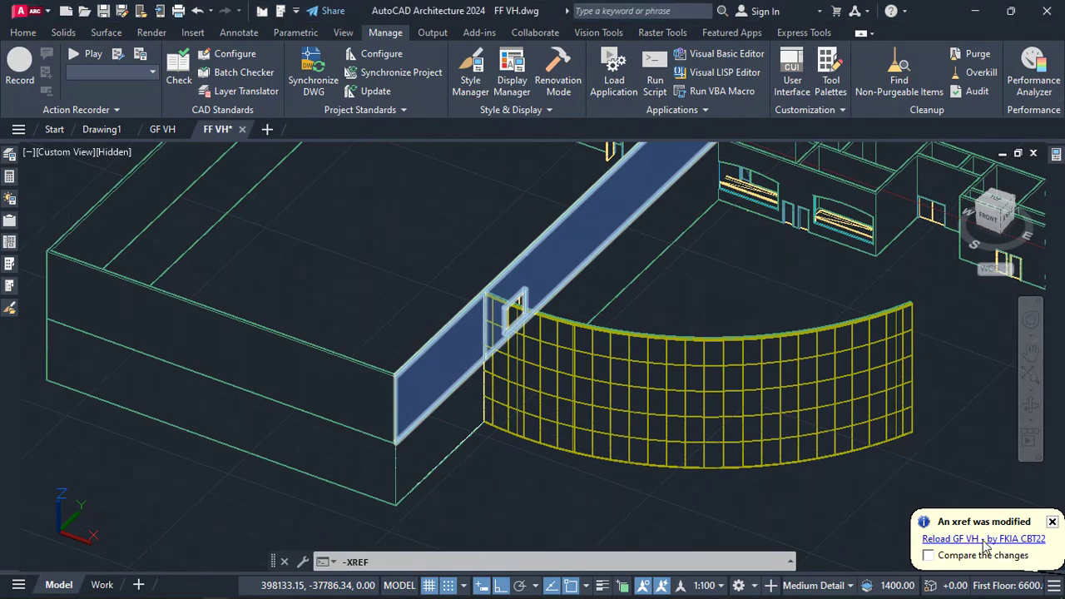
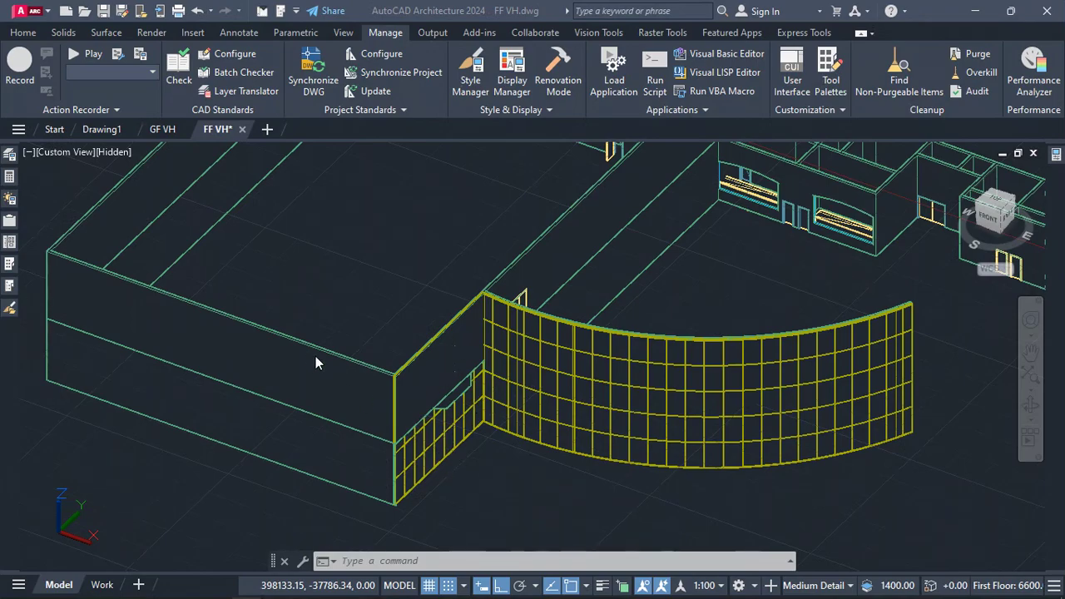
Switch to the GF VH drawing, end object isolation, and save the drawing
click(160, 131)
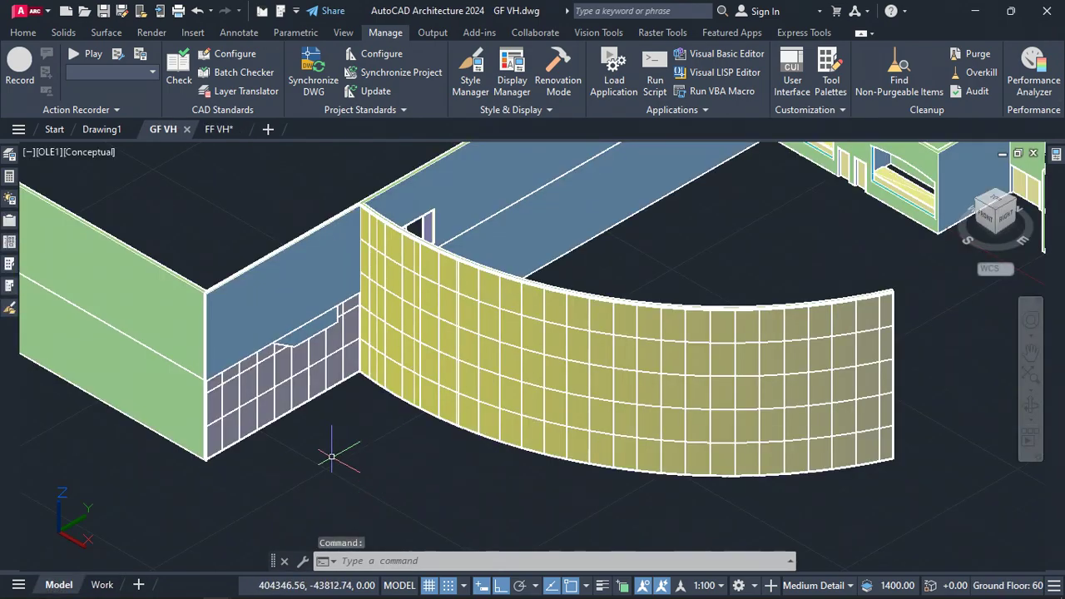
right_click(329, 456)
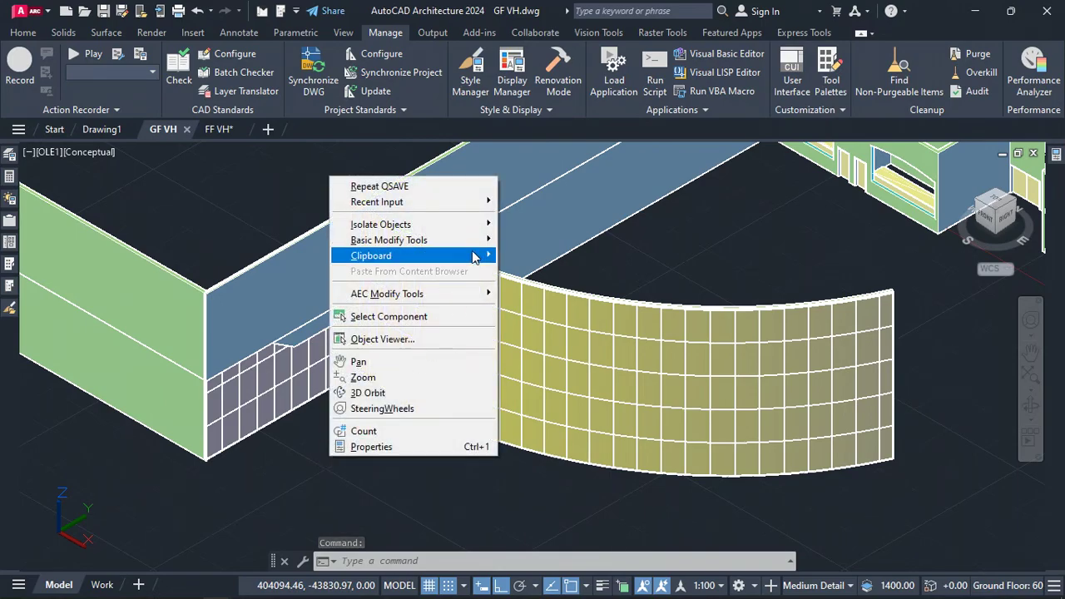
mouse_move(489, 226)
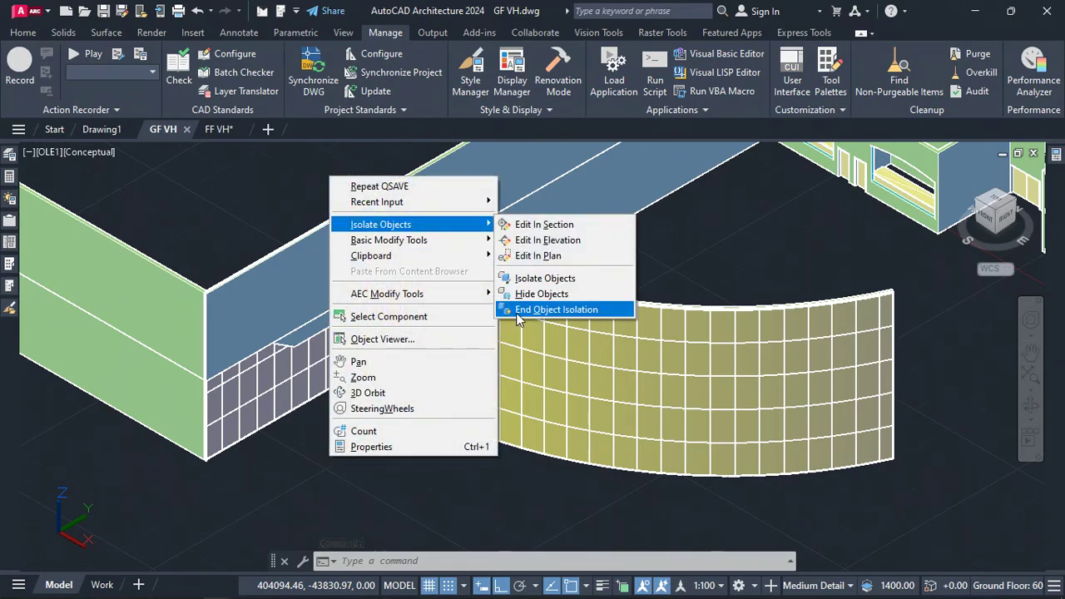
click(551, 309)
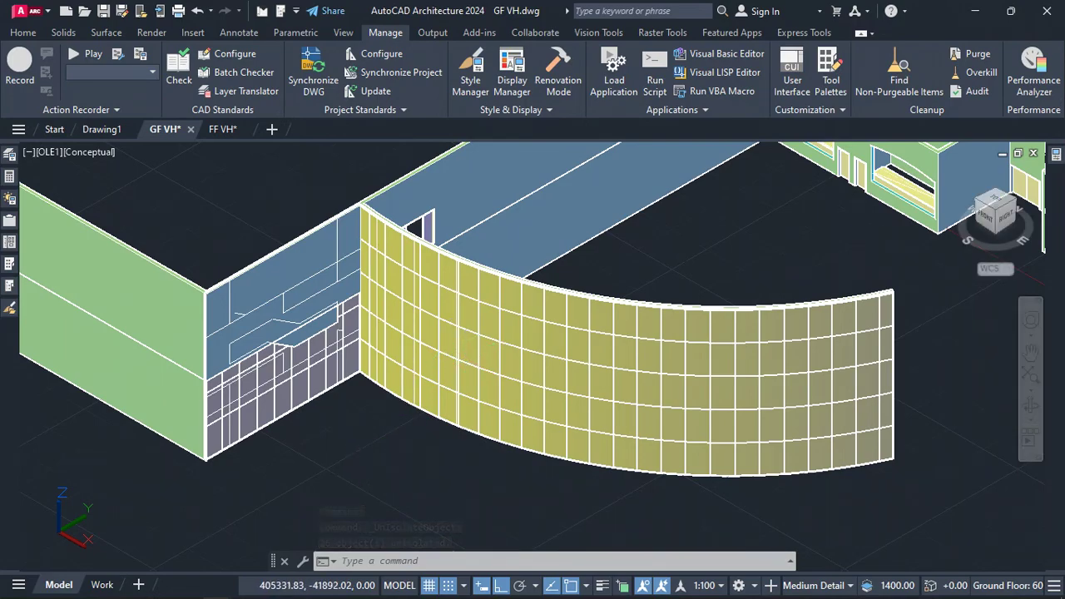
key(ctrl+s)
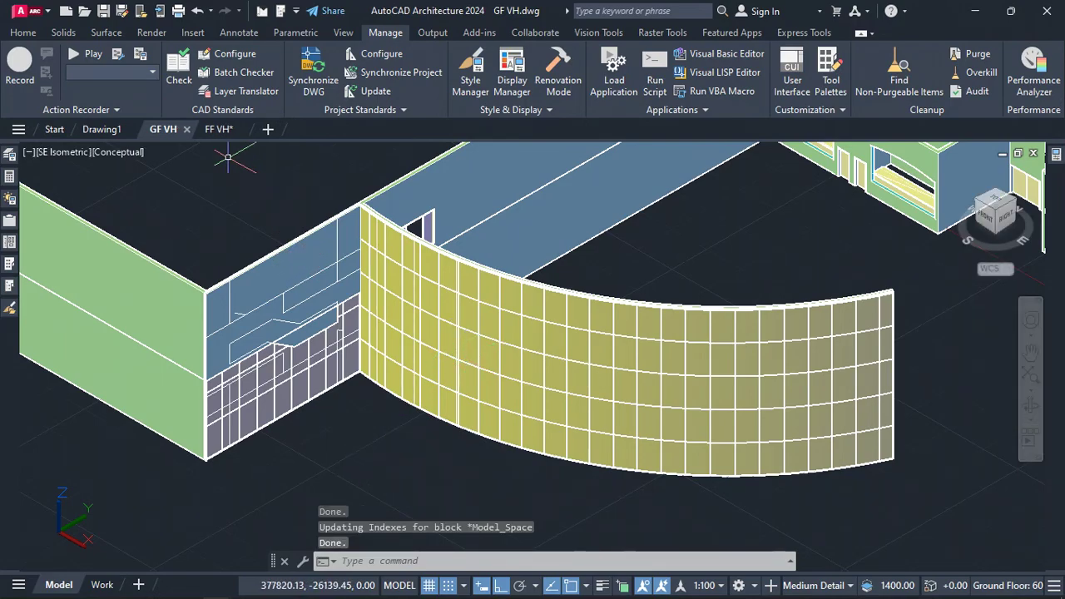
Return to FF VH and reload the updated GF VH xref from the notification
click(219, 130)
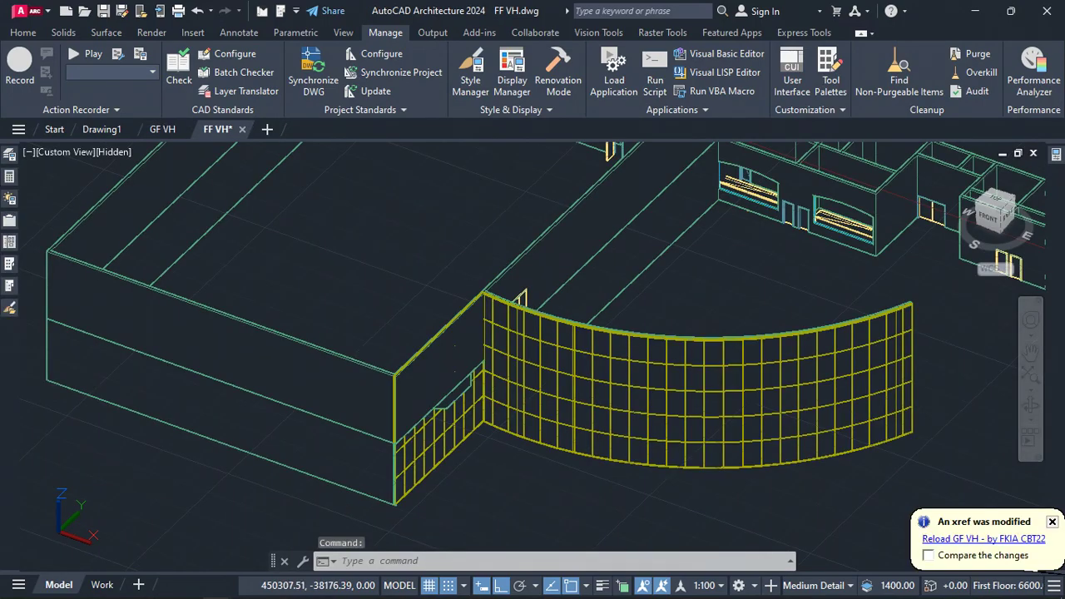
click(978, 539)
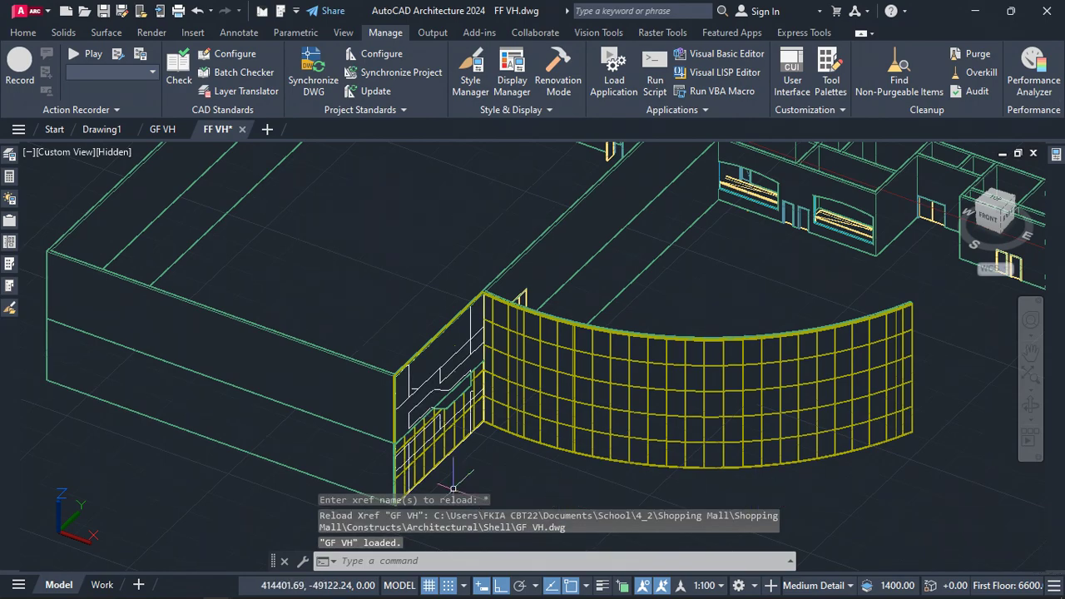
scroll(463, 436, up, 4)
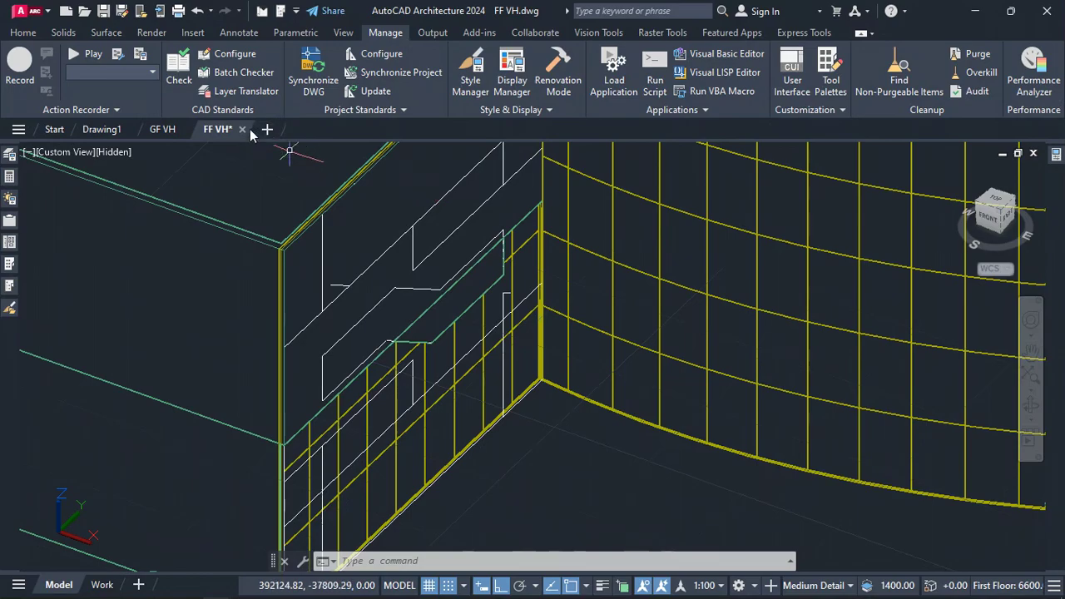
Add an arch opening, 5000 wide, 2000 high with 300 rise, to the upper floor wall above the curtain wall opening
click(23, 31)
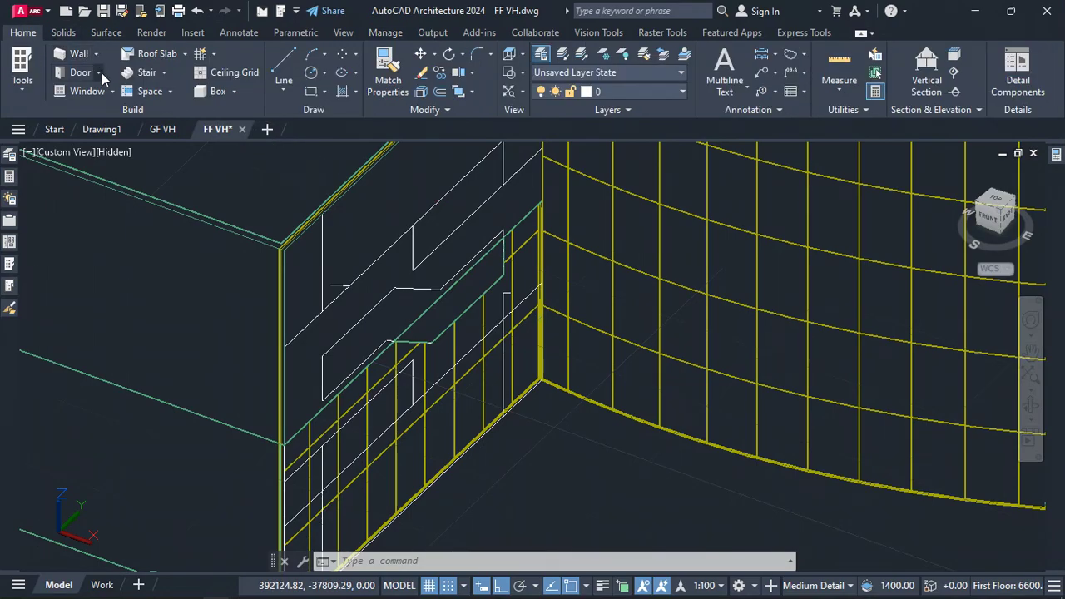
click(95, 75)
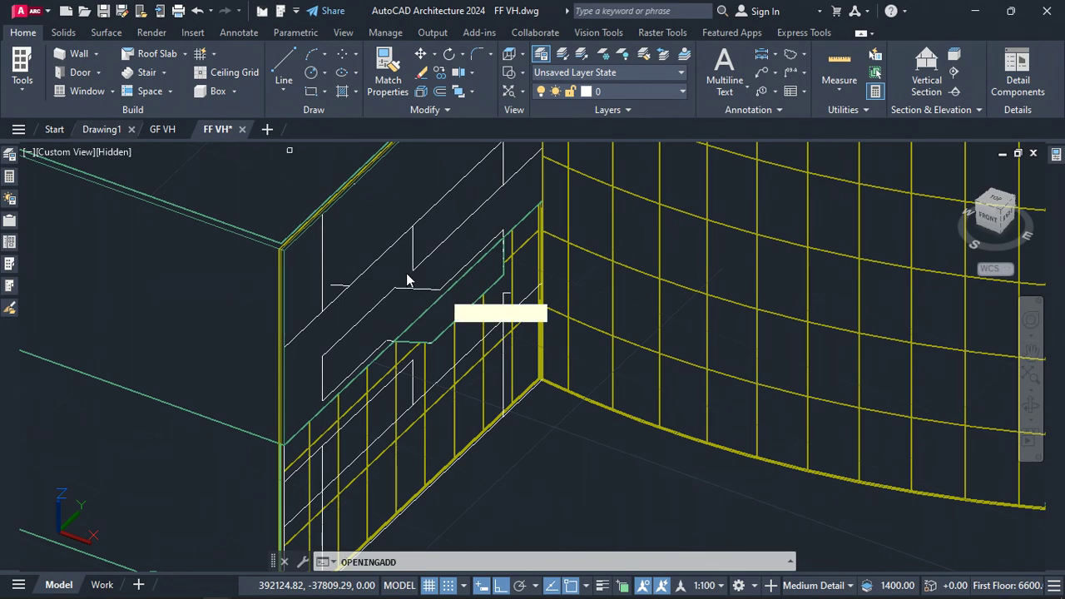
click(330, 322)
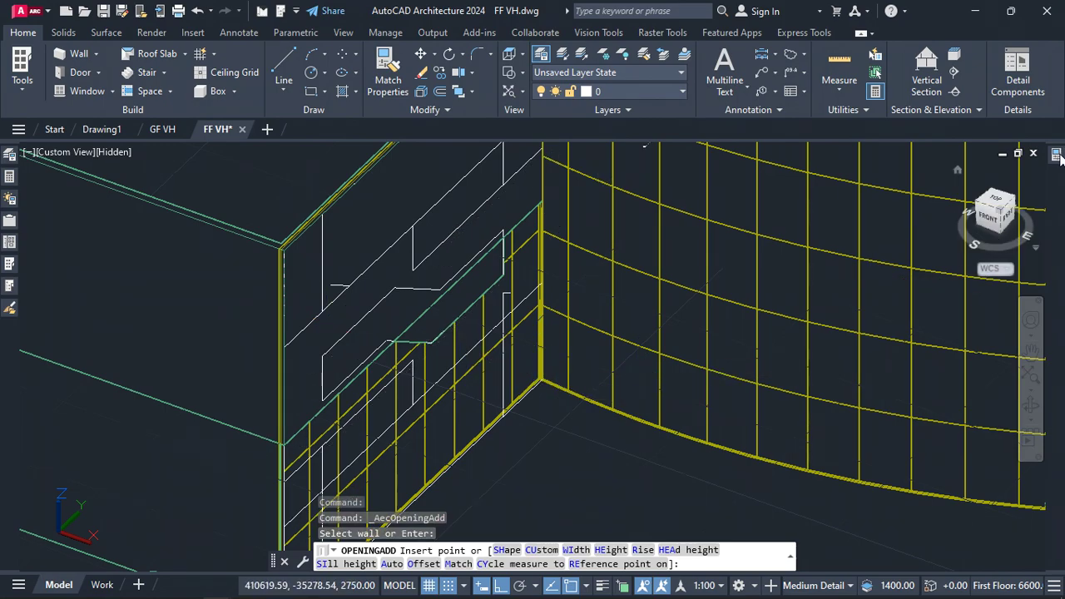
mouse_move(1058, 155)
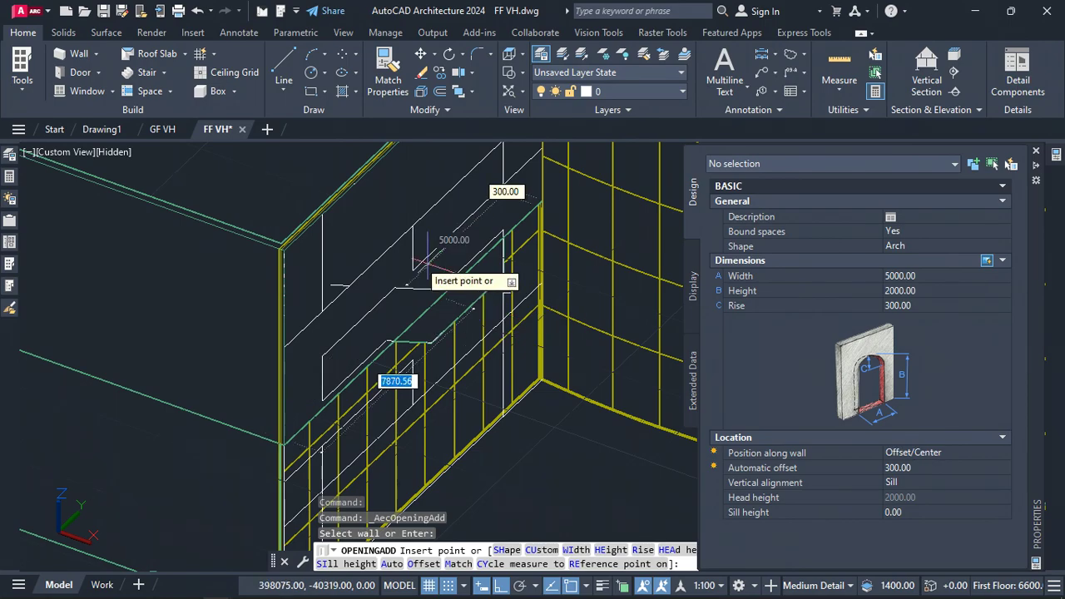
click(481, 357)
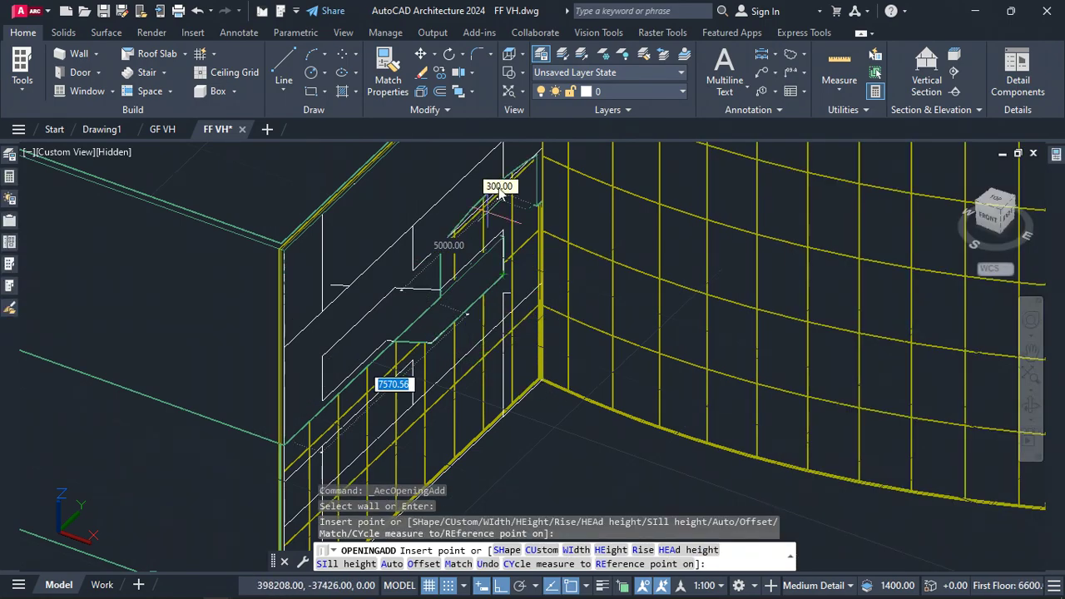
key(Escape)
Set the viewport visual style to 2D Wireframe
scroll(491, 210, up, 3)
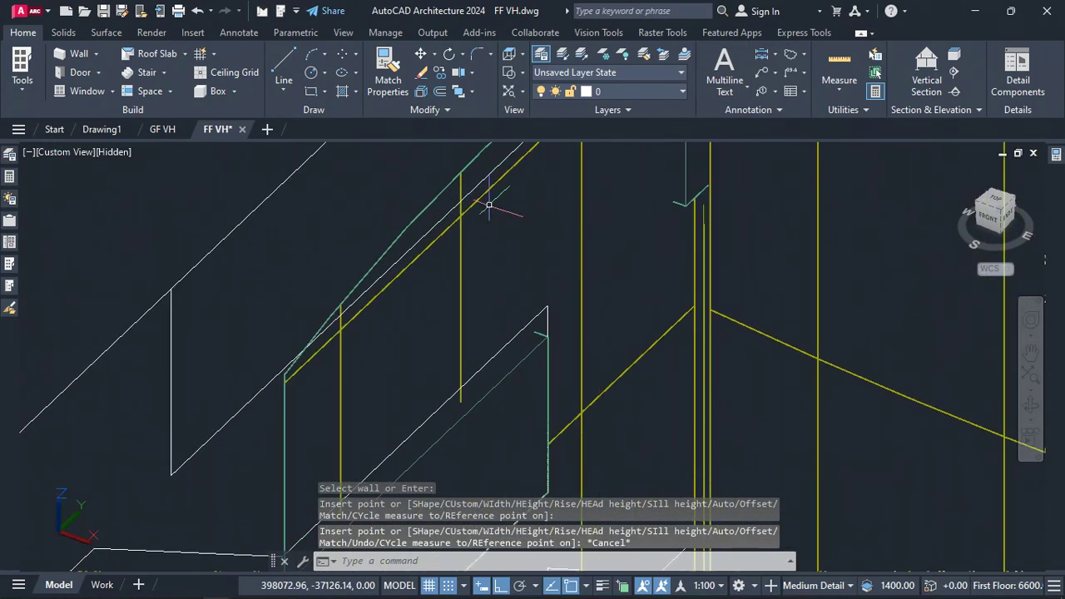
scroll(517, 283, down, 4)
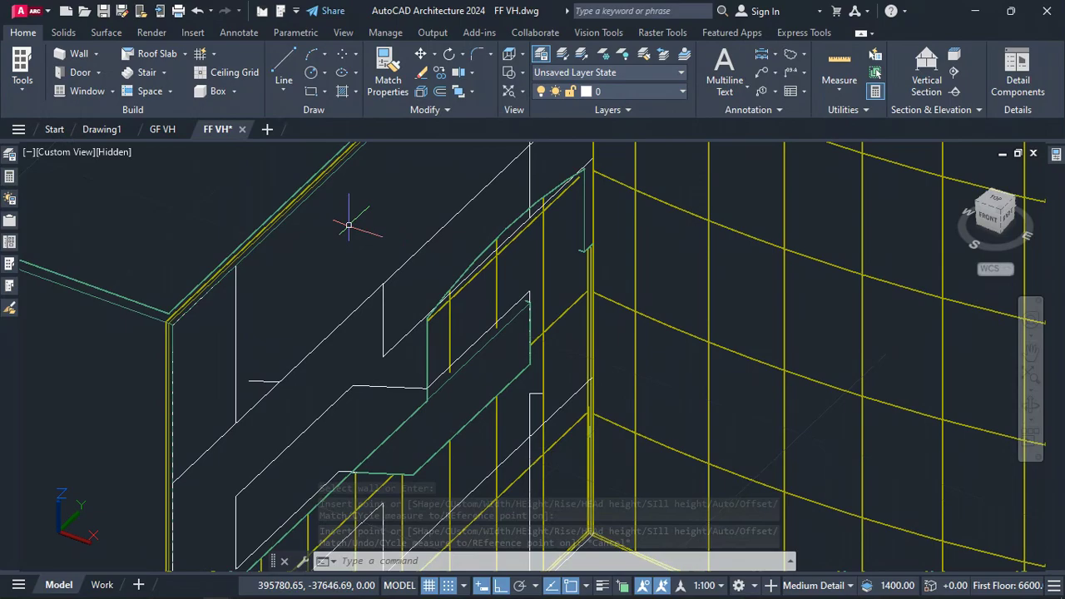
click(116, 157)
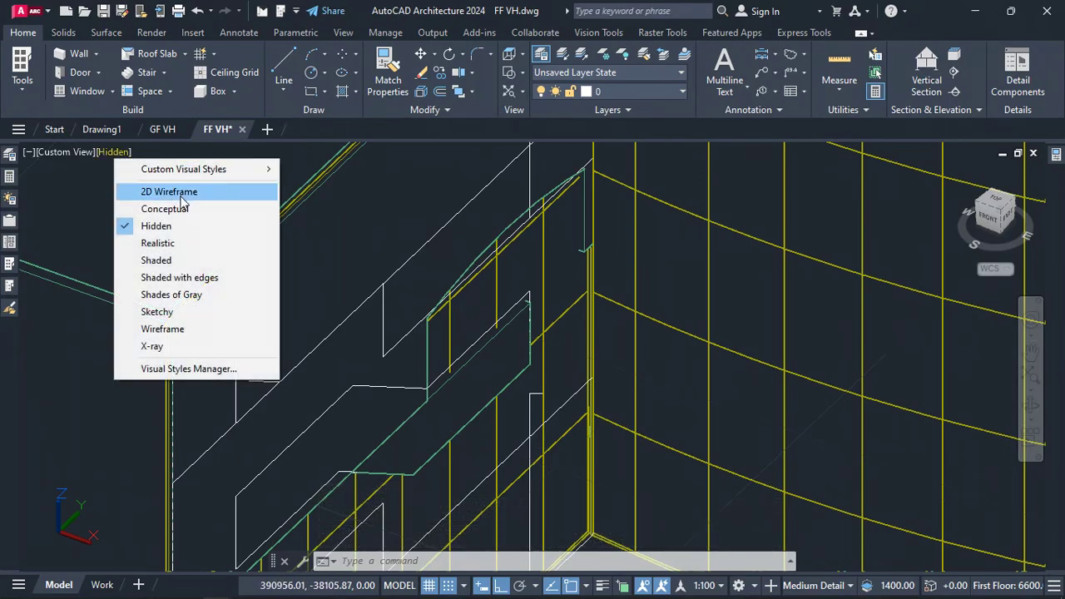
key(Escape)
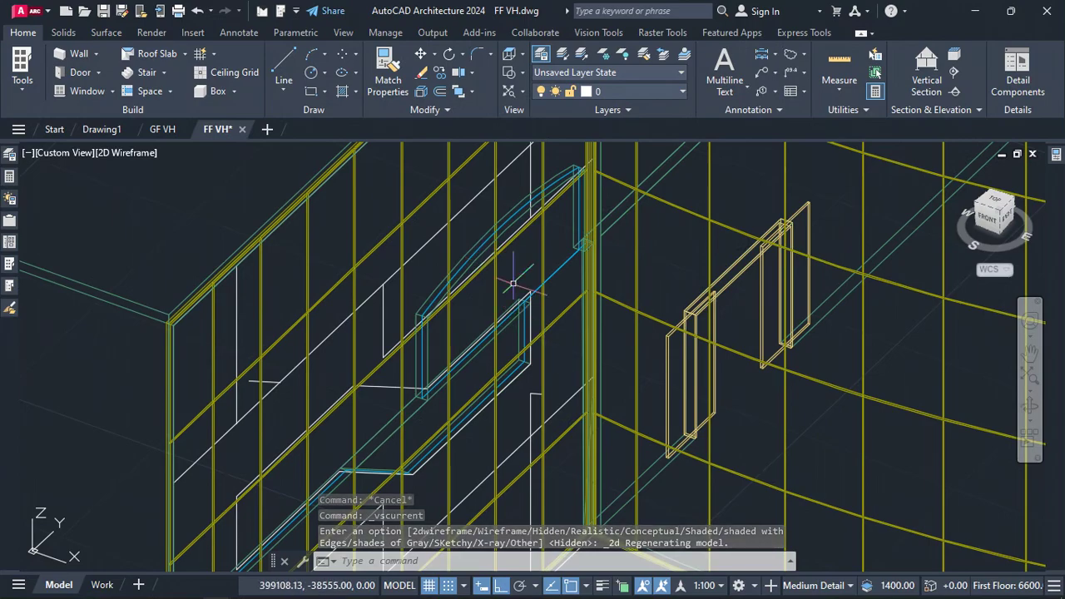
Add a new opening profile from scratch named Curtain Wall Opening B to the new opening
scroll(549, 270, up, 4)
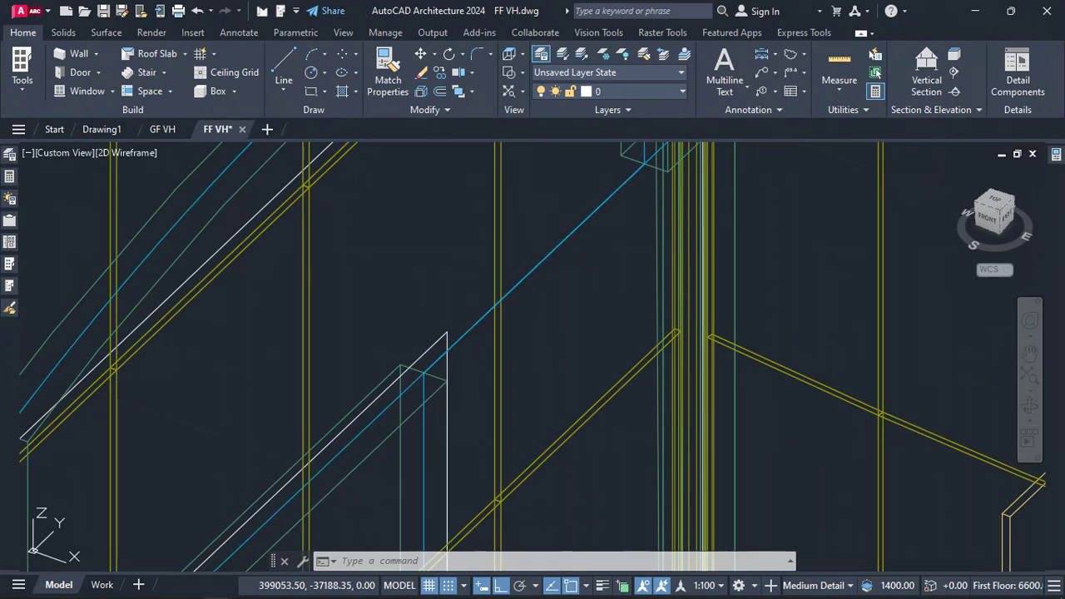
click(553, 249)
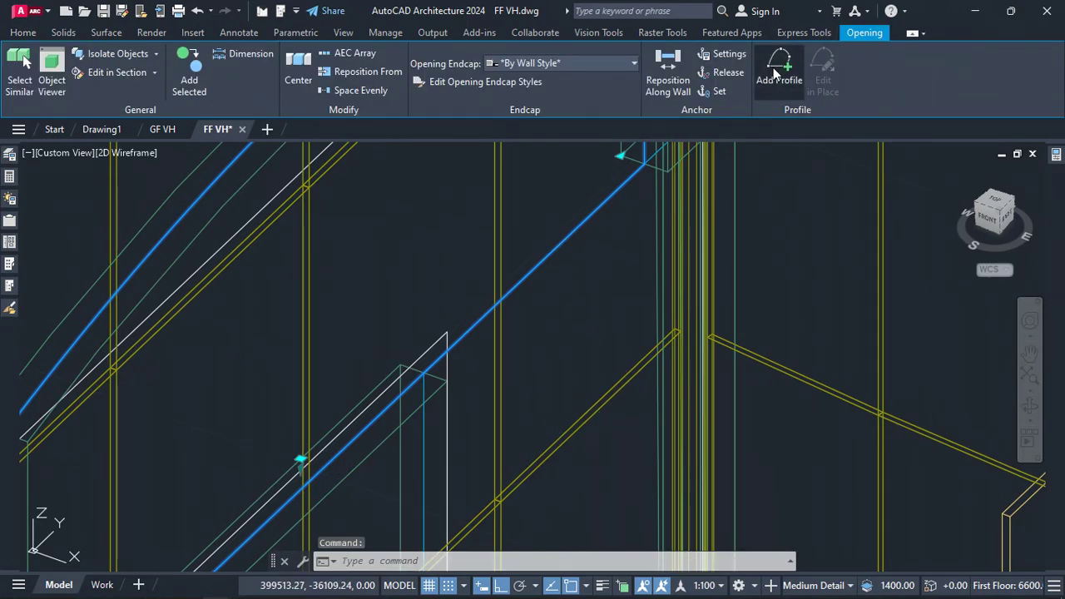
click(774, 71)
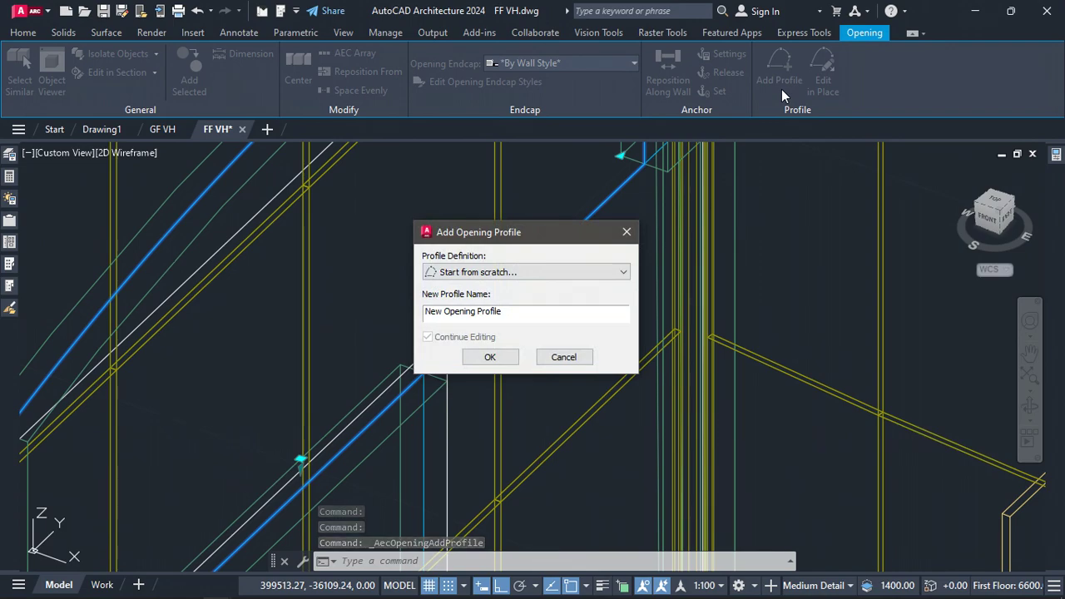
double_click(520, 310)
text(Curtain Wall Opening B)
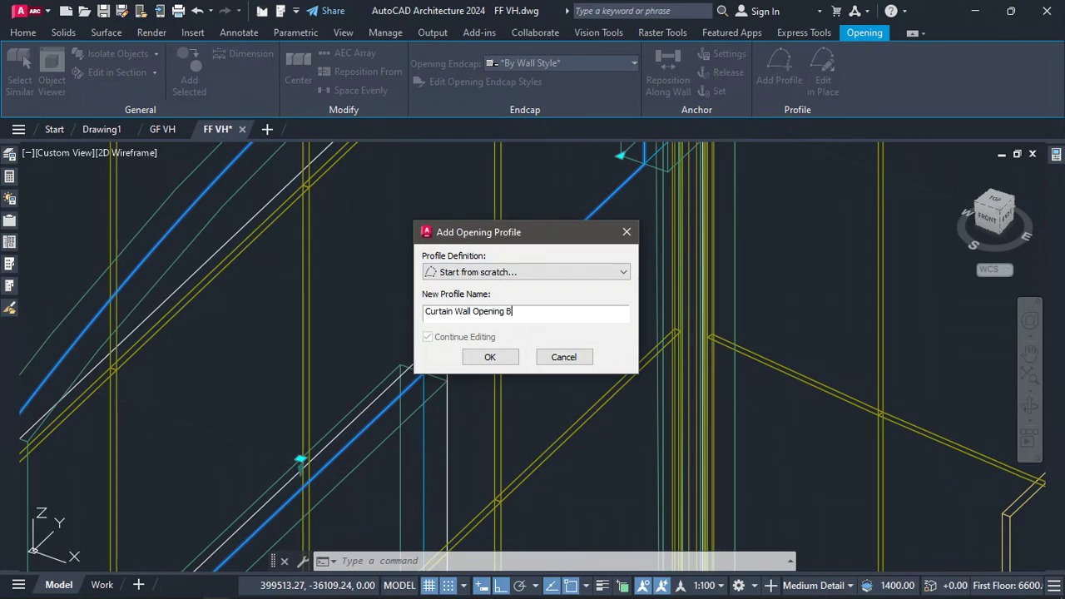
click(504, 358)
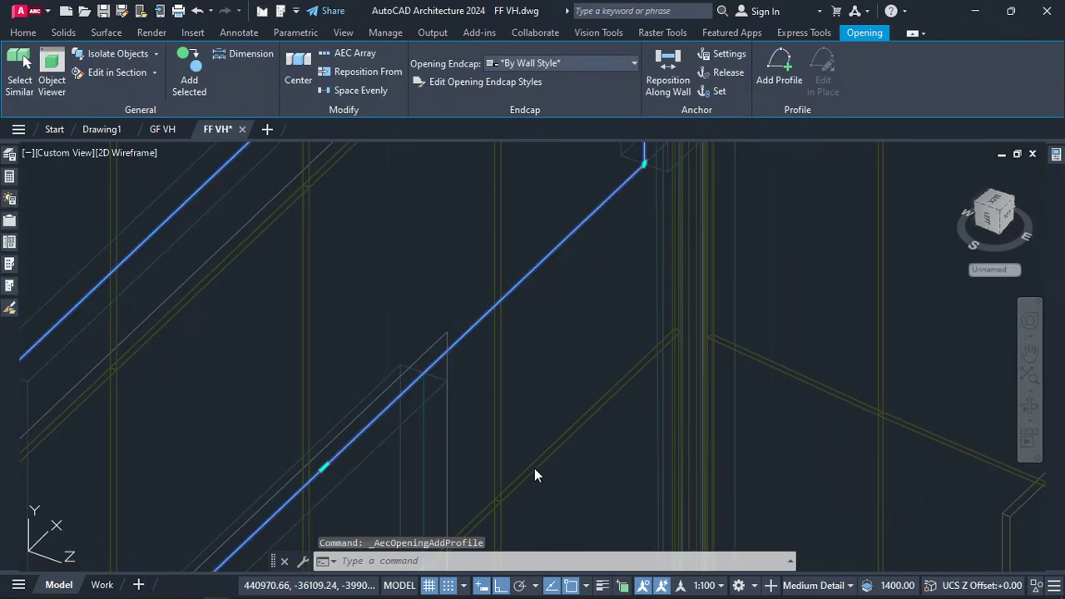
In profile edit, move the profile's lower-left vertex up to the corner of the traced facade pattern
click(565, 310)
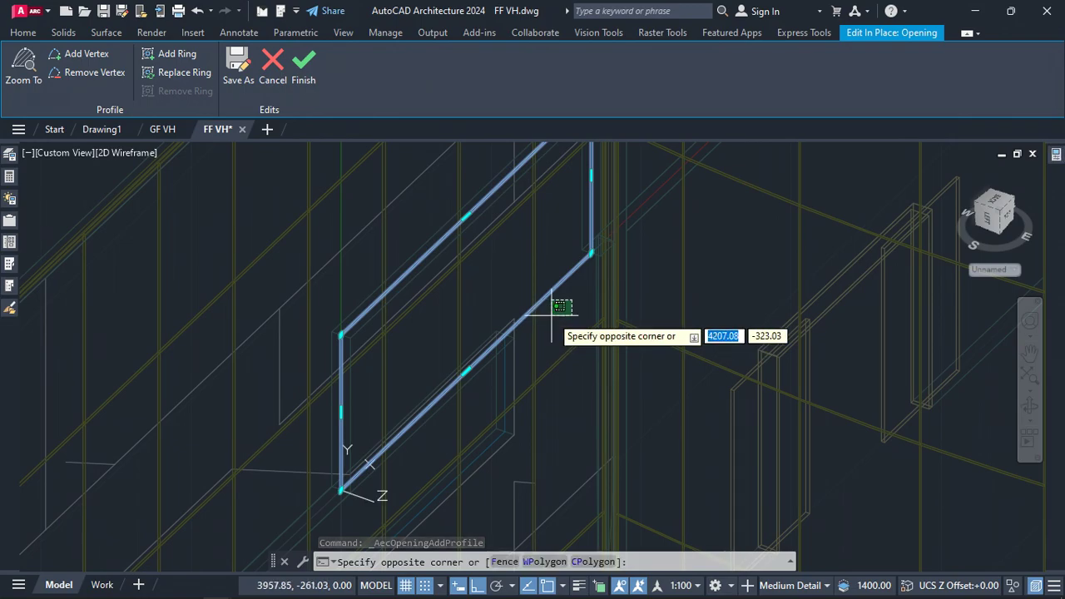
key(Escape)
scroll(490, 304, down, 2)
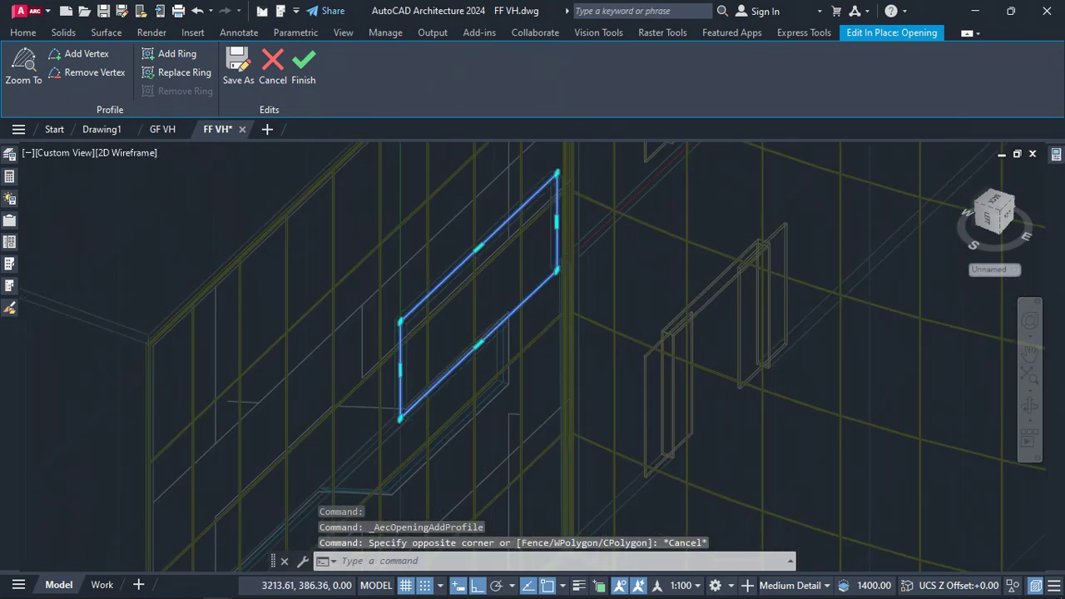
scroll(490, 304, down, 3)
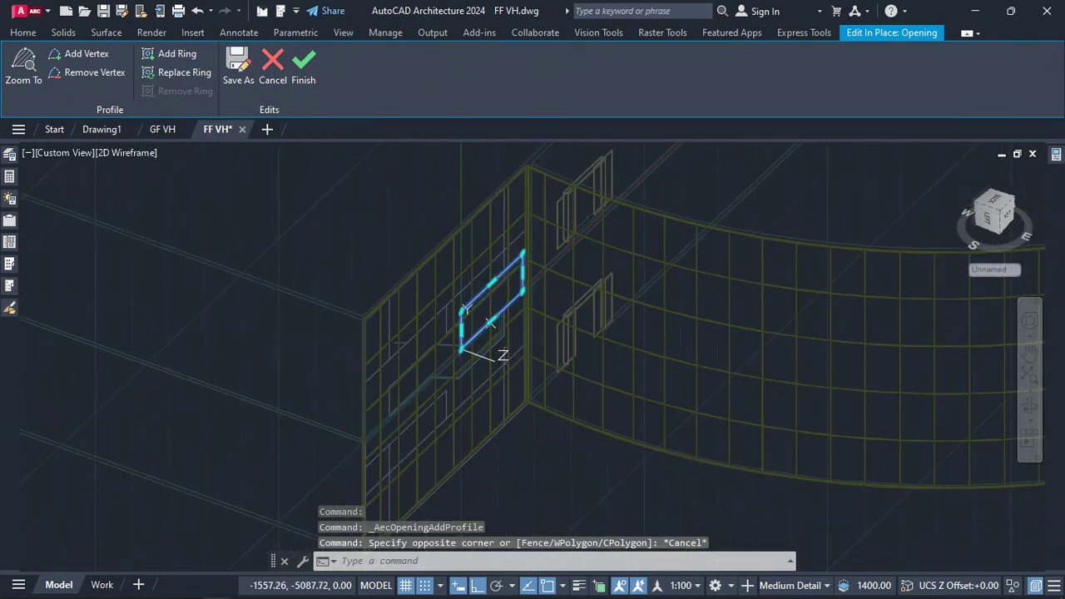
shift+middle_drag(489, 322, 305, 436)
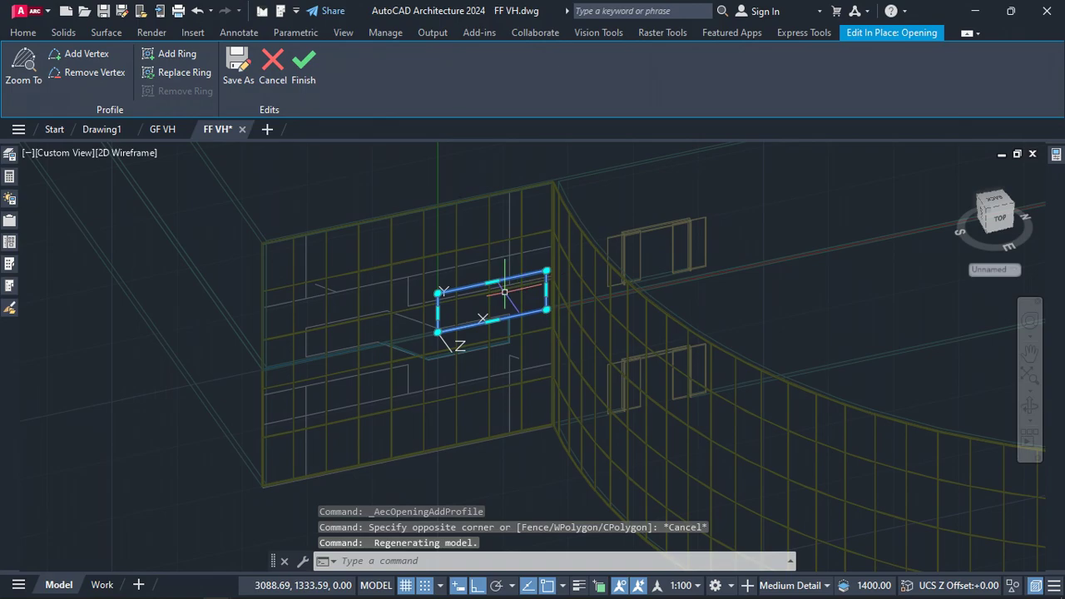
scroll(455, 345, up, 4)
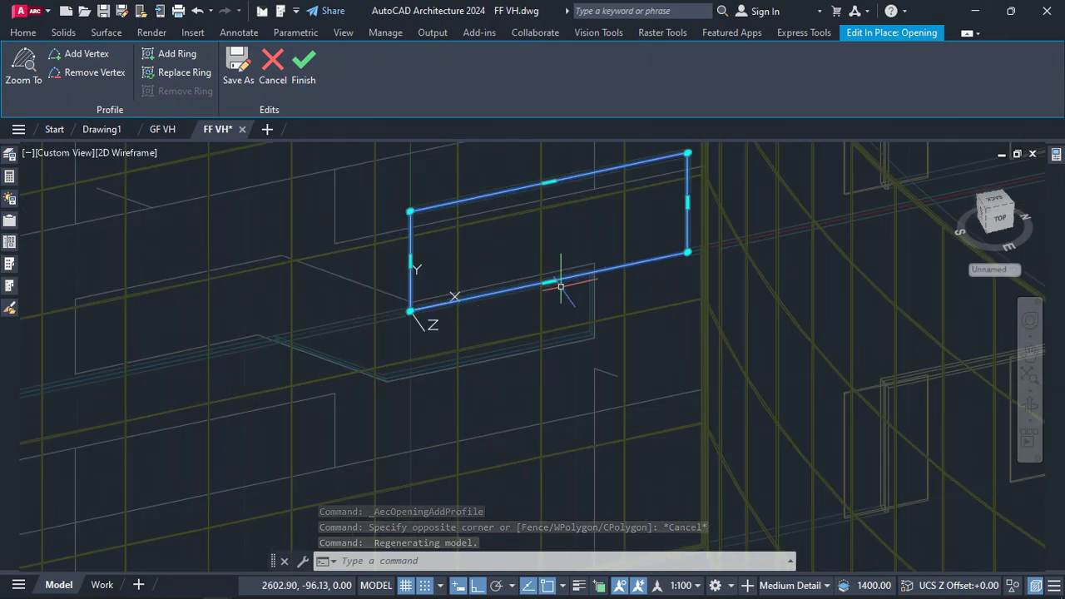
scroll(436, 304, up, 4)
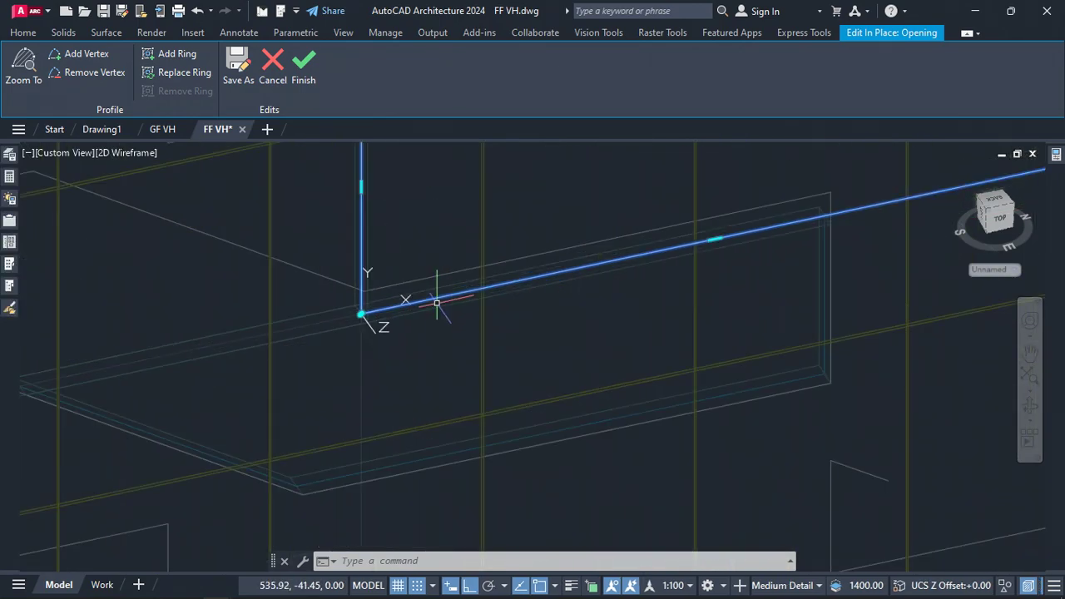
scroll(382, 298, up, 2)
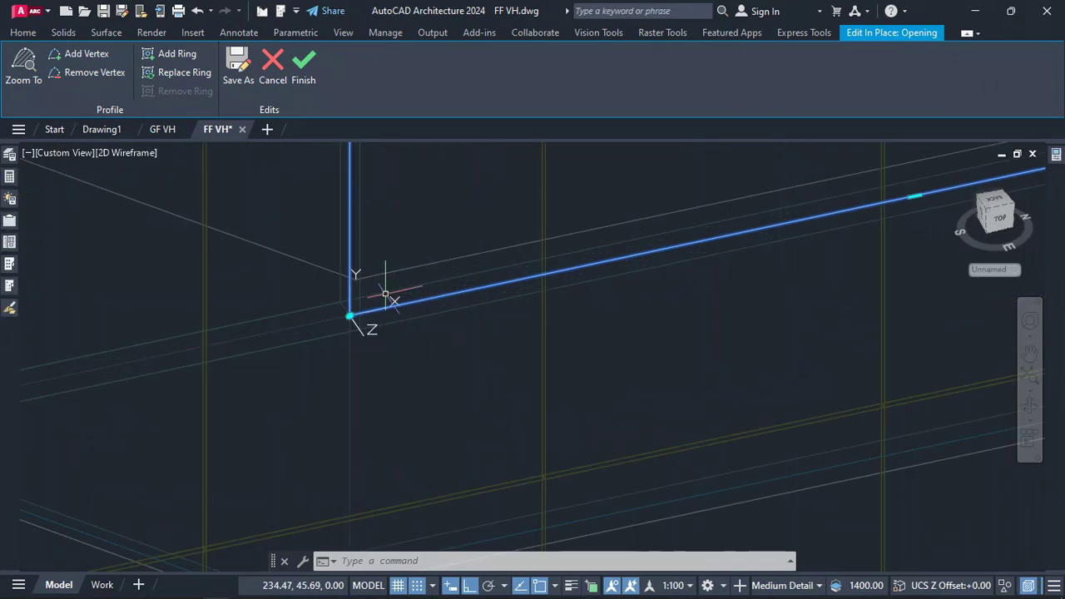
scroll(381, 296, up, 1)
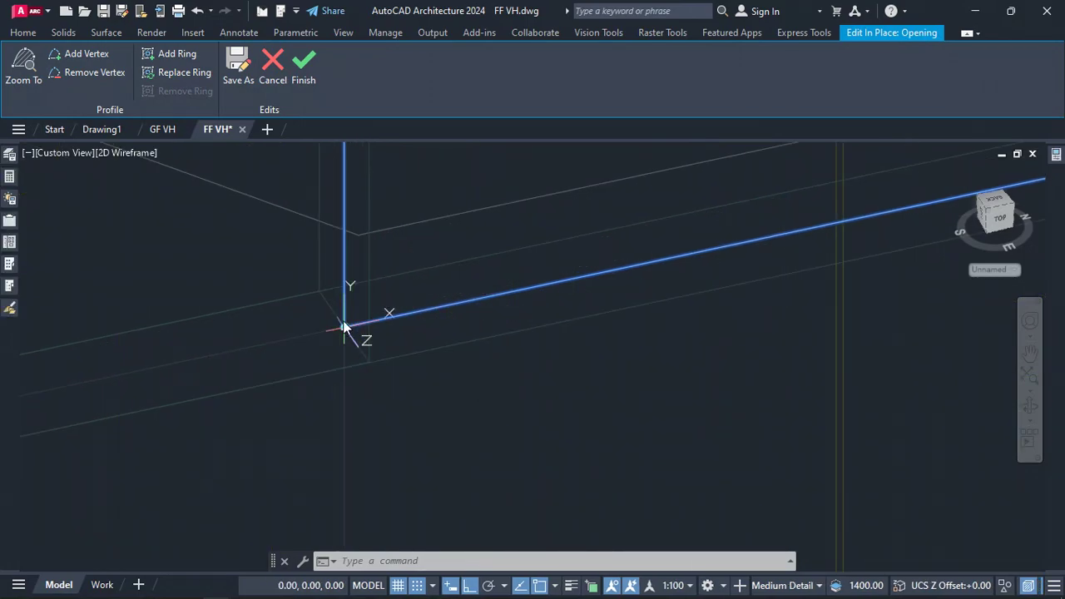
click(344, 327)
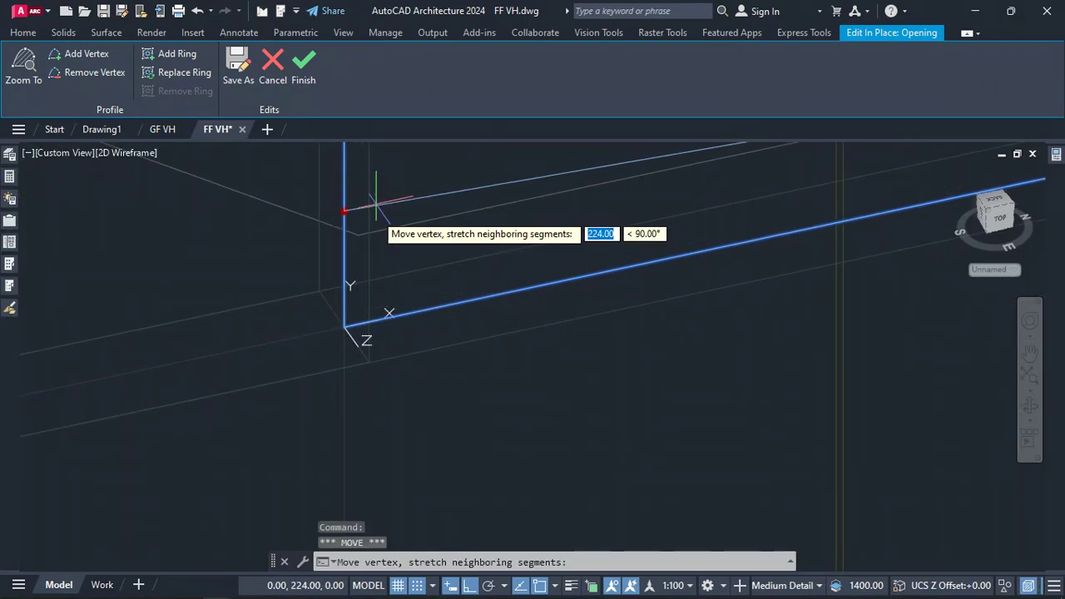
click(358, 235)
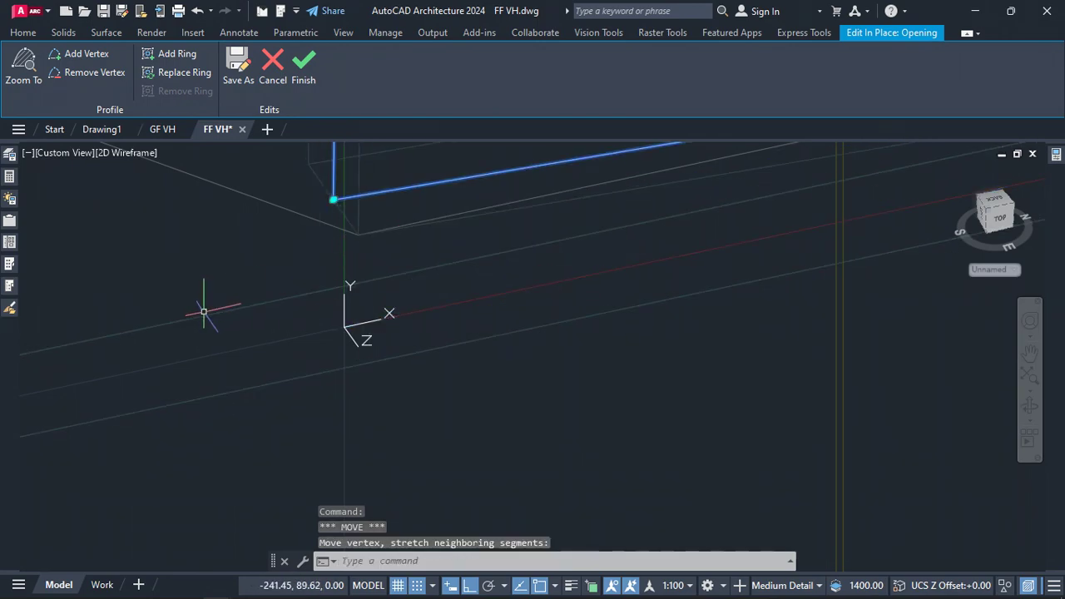
Move the profile's lower-right vertex to the matching corner of the traced facade pattern
scroll(202, 308, down, 6)
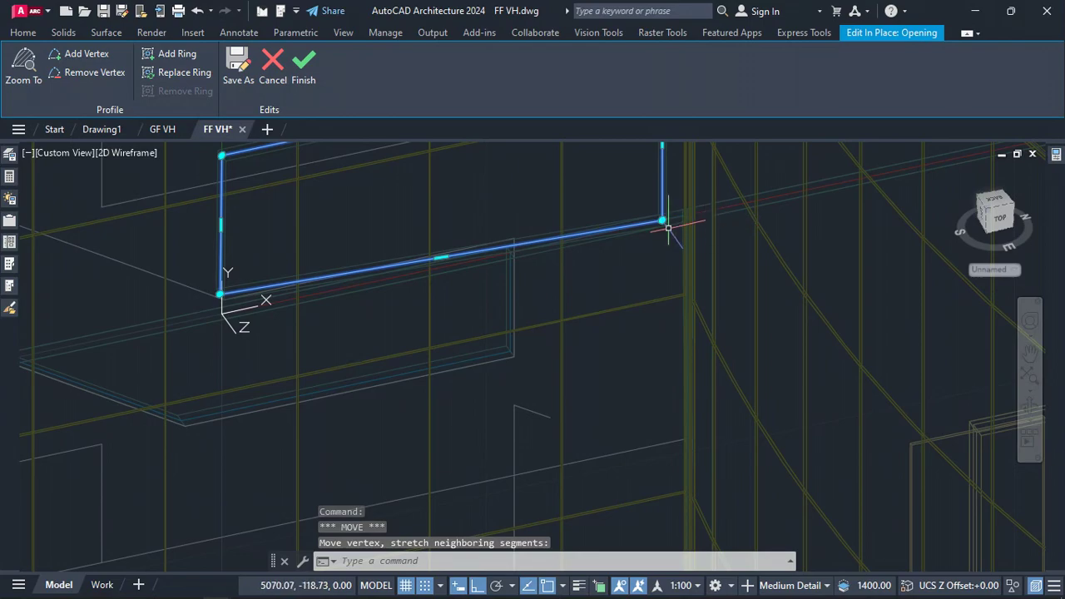
scroll(665, 226, up, 5)
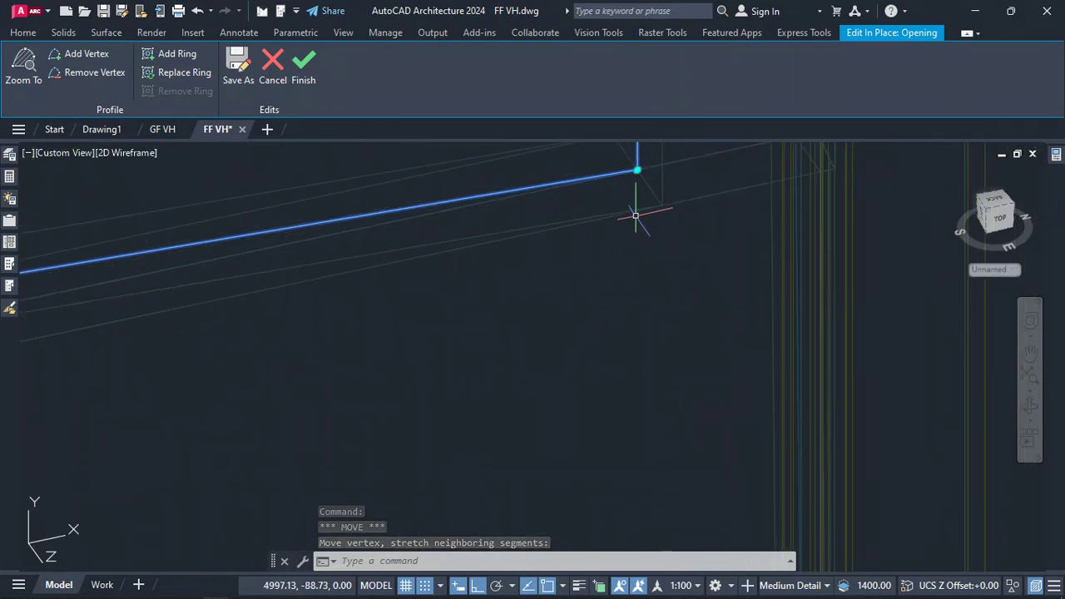
click(635, 170)
click(634, 171)
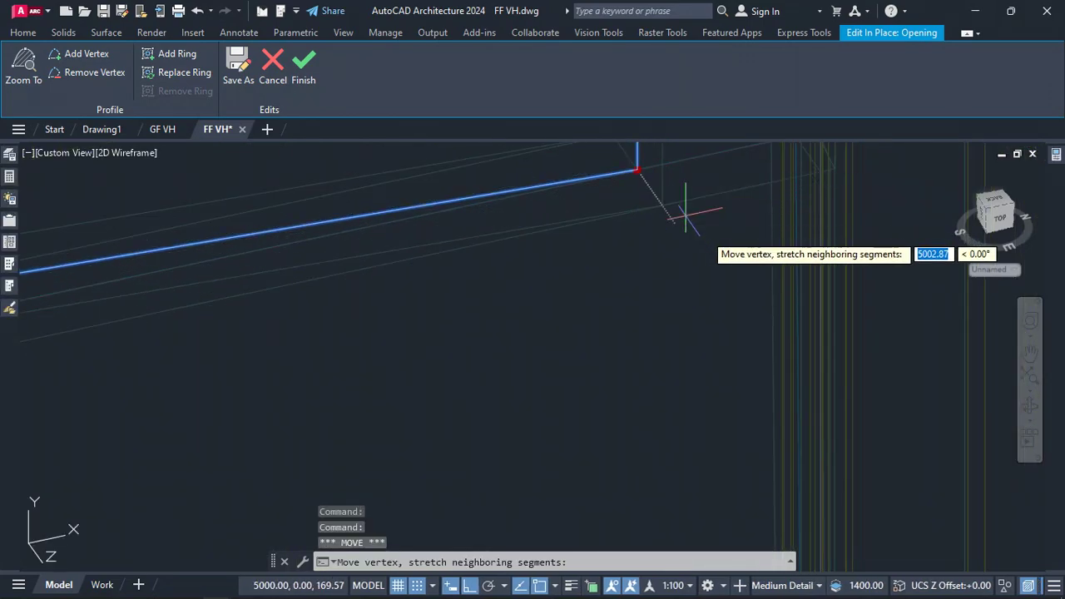
scroll(715, 245, down, 5)
scroll(721, 252, down, 4)
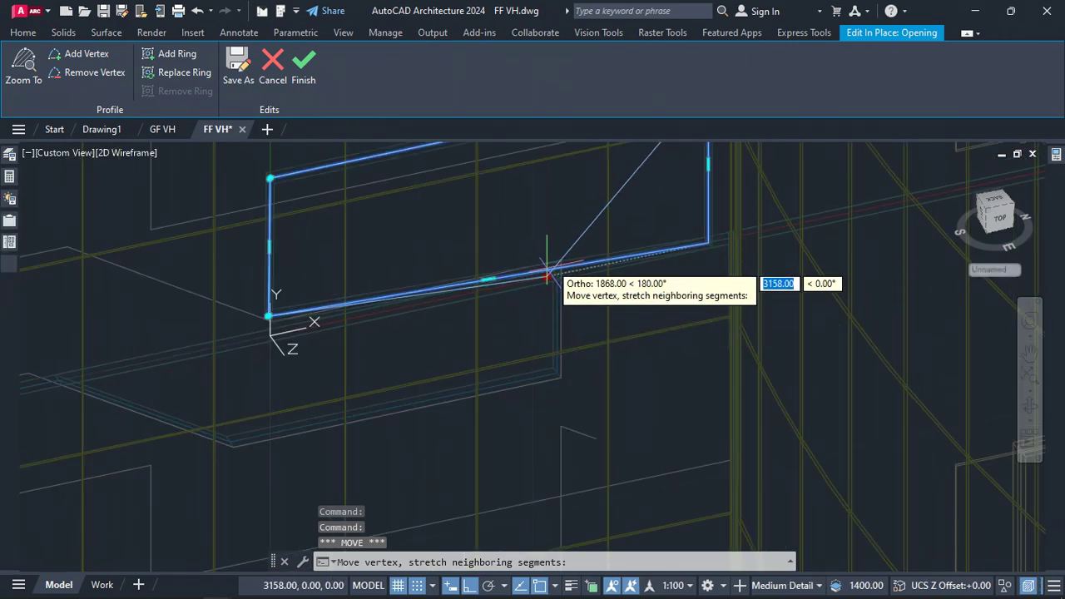
scroll(557, 274, up, 5)
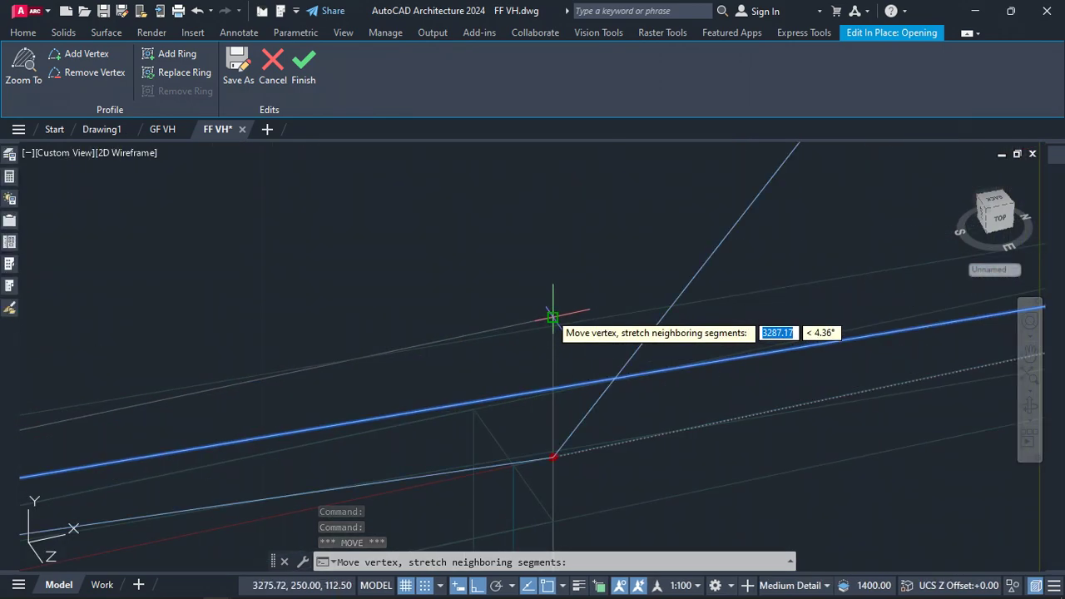
click(563, 244)
scroll(563, 245, down, 3)
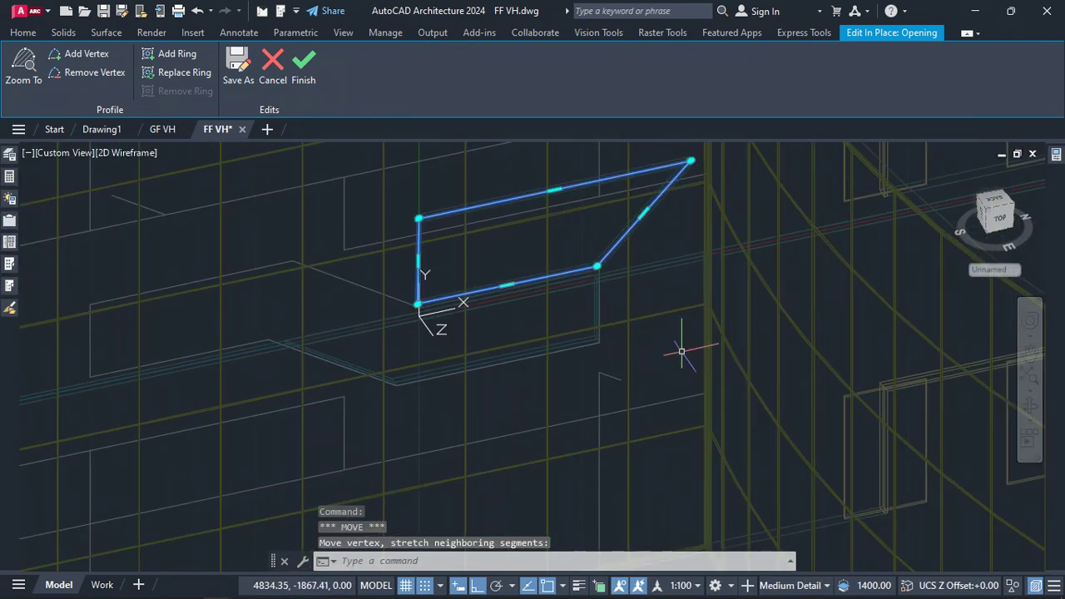
Add a vertex on the profile's slanted right edge and place it at the traced pattern's lower step corner
mouse_move(645, 214)
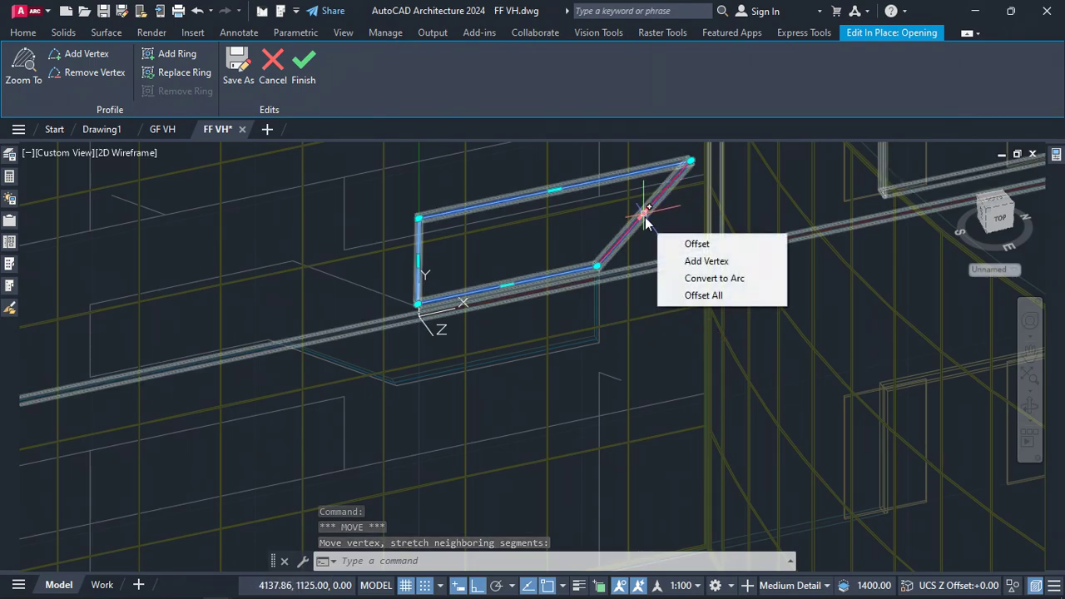
click(693, 266)
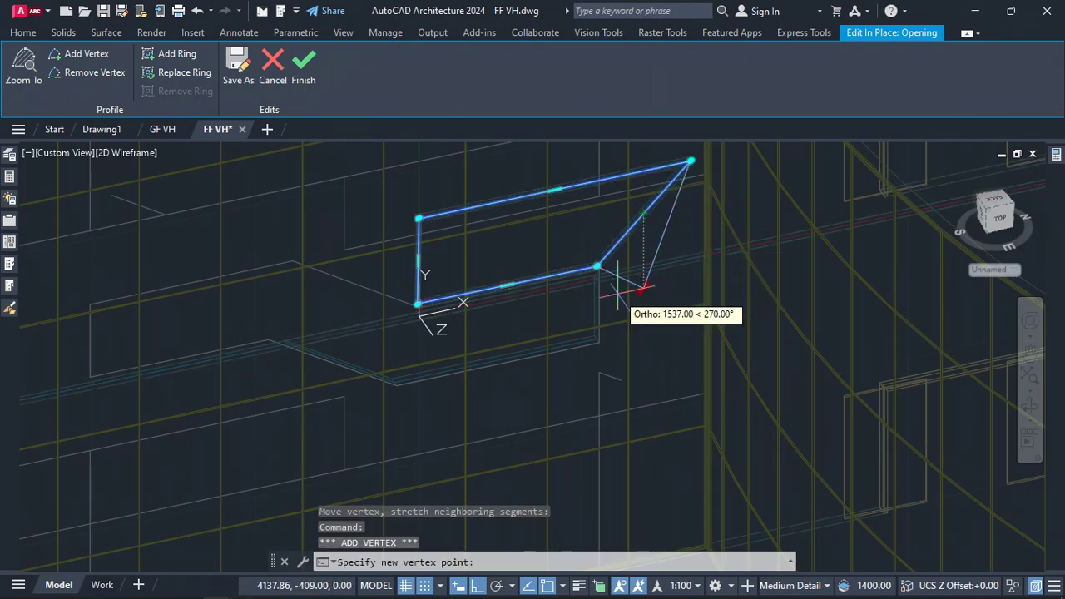
scroll(641, 283, up, 5)
scroll(577, 251, down, 2)
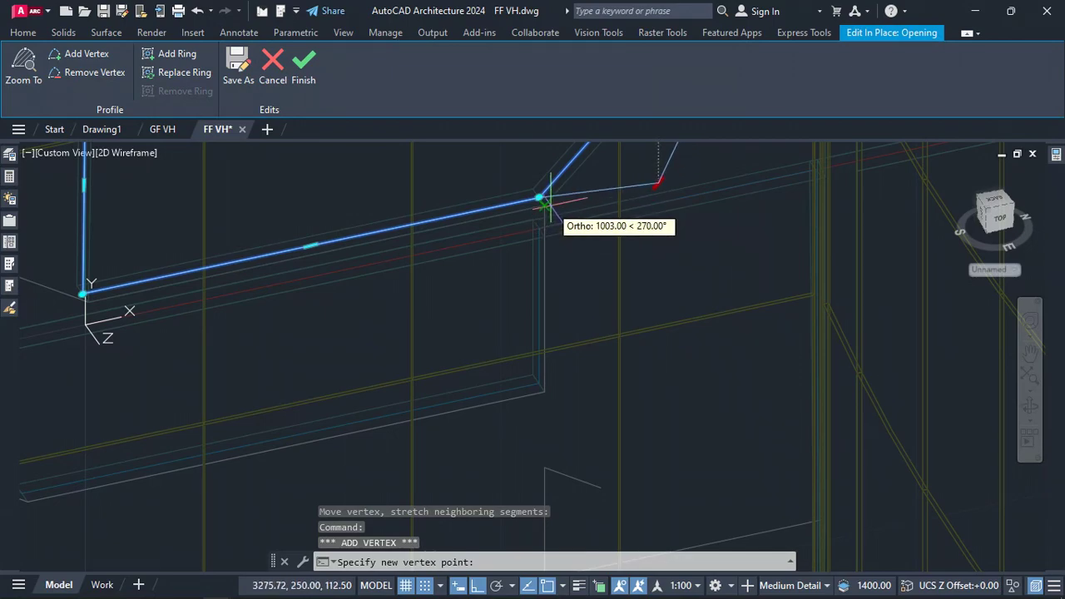
scroll(550, 205, up, 7)
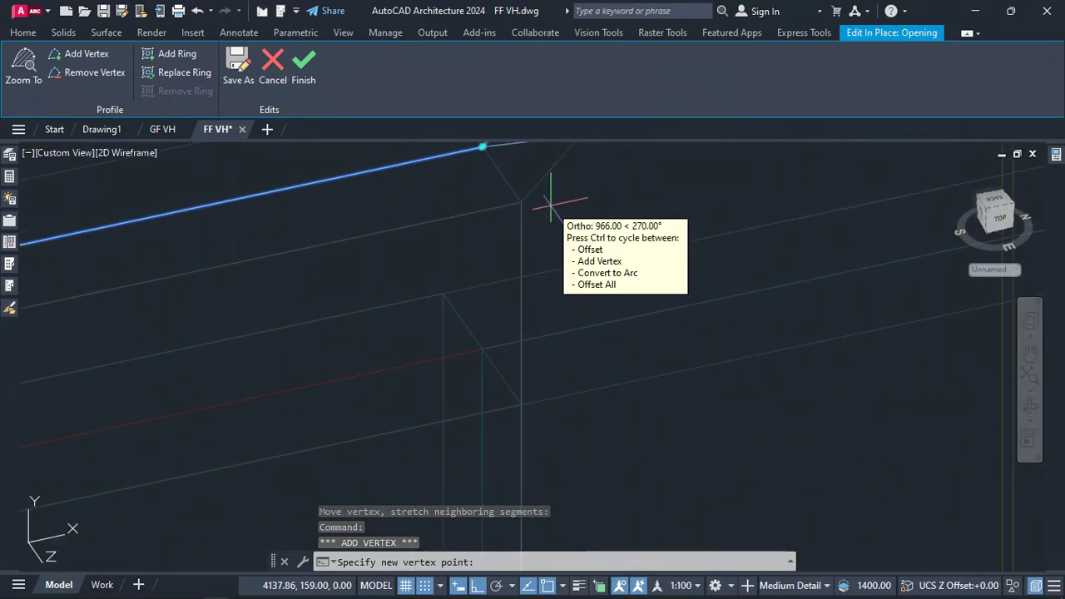
click(482, 349)
scroll(454, 382, down, 10)
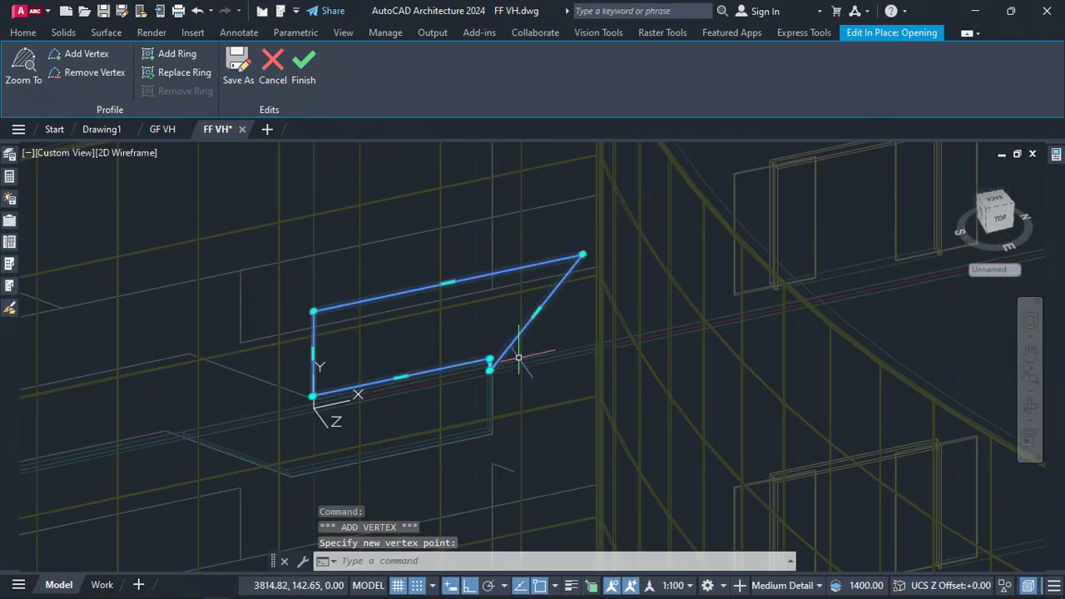
Add another vertex on the profile's right edge and snap it to the next corner of the traced pattern
mouse_move(536, 314)
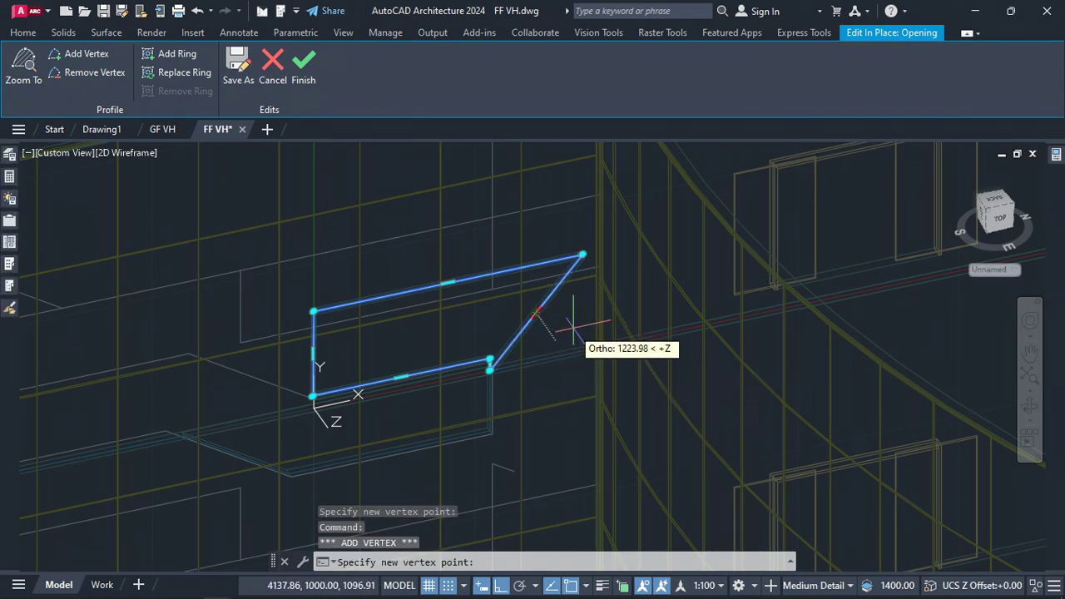
scroll(595, 353, up, 5)
scroll(615, 341, up, 3)
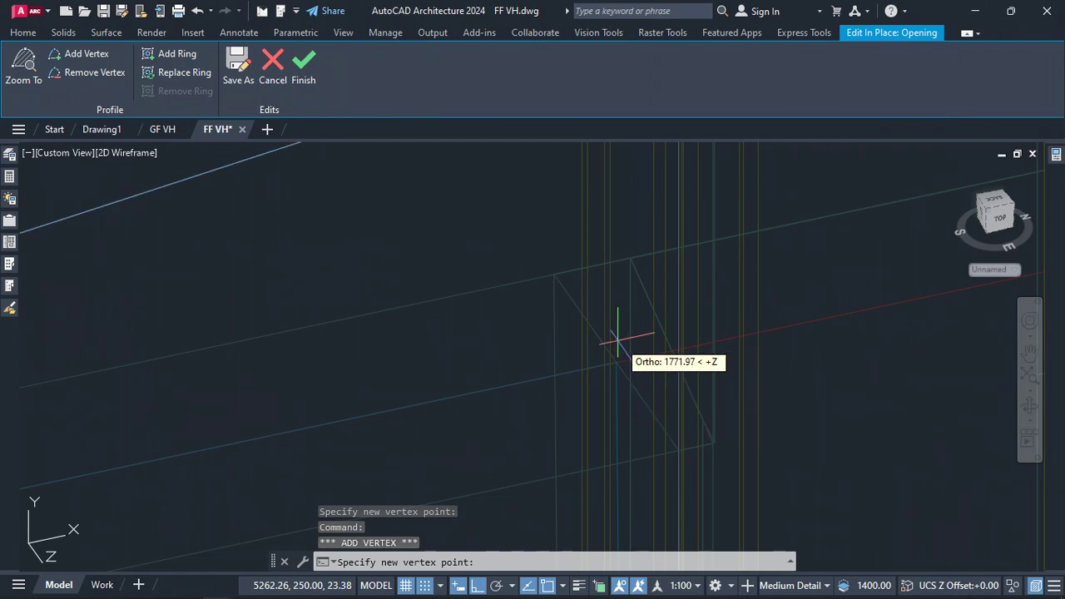
click(616, 363)
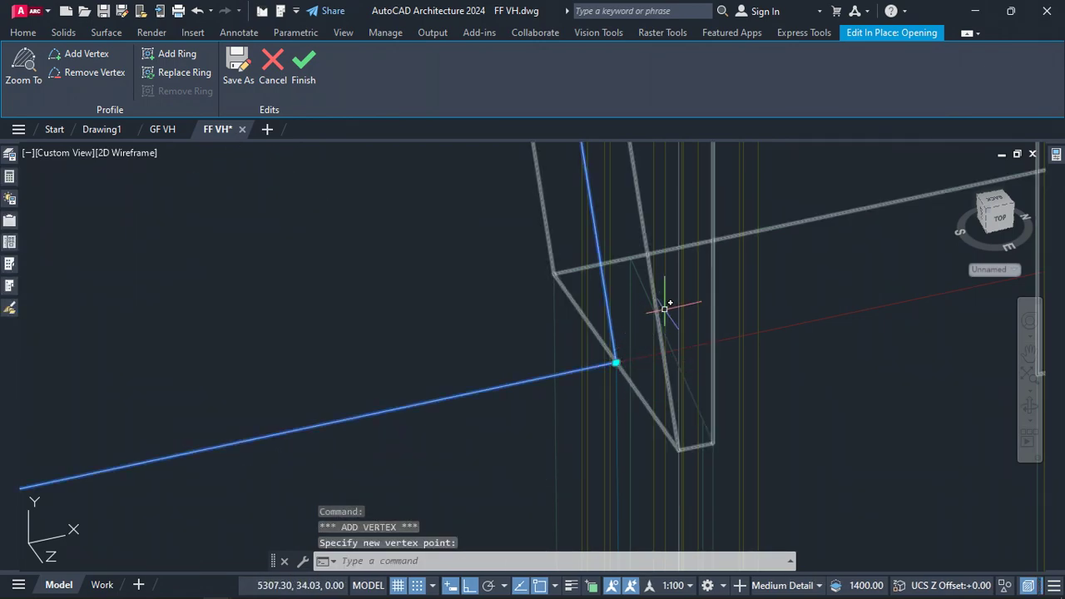
scroll(711, 400, down, 5)
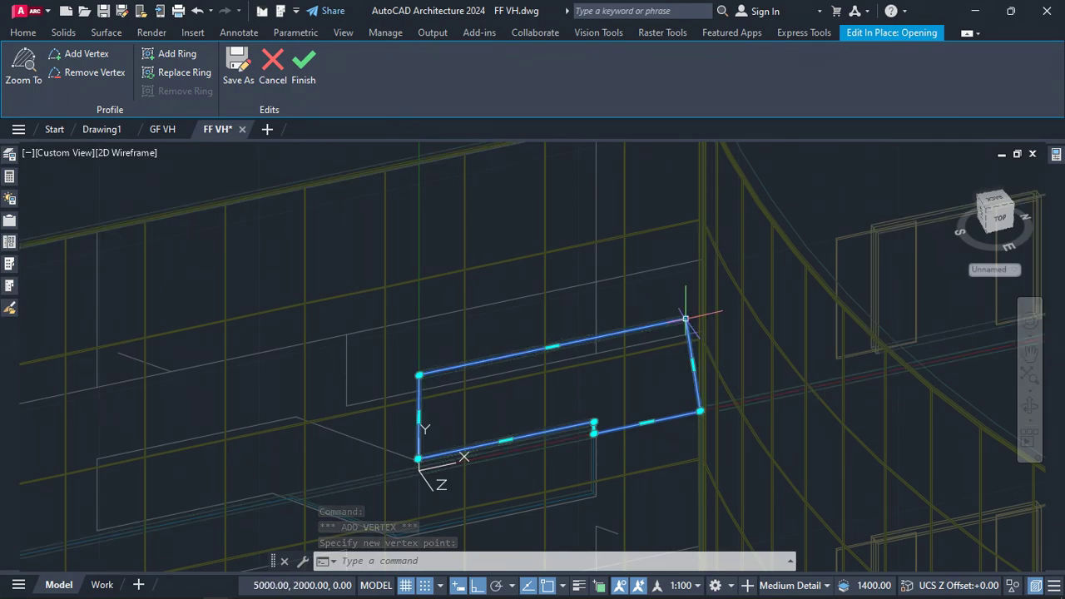
Move the profile's upper-right vertex up to the top corner of the traced facade pattern
click(685, 318)
scroll(687, 416, down, 5)
scroll(690, 332, up, 6)
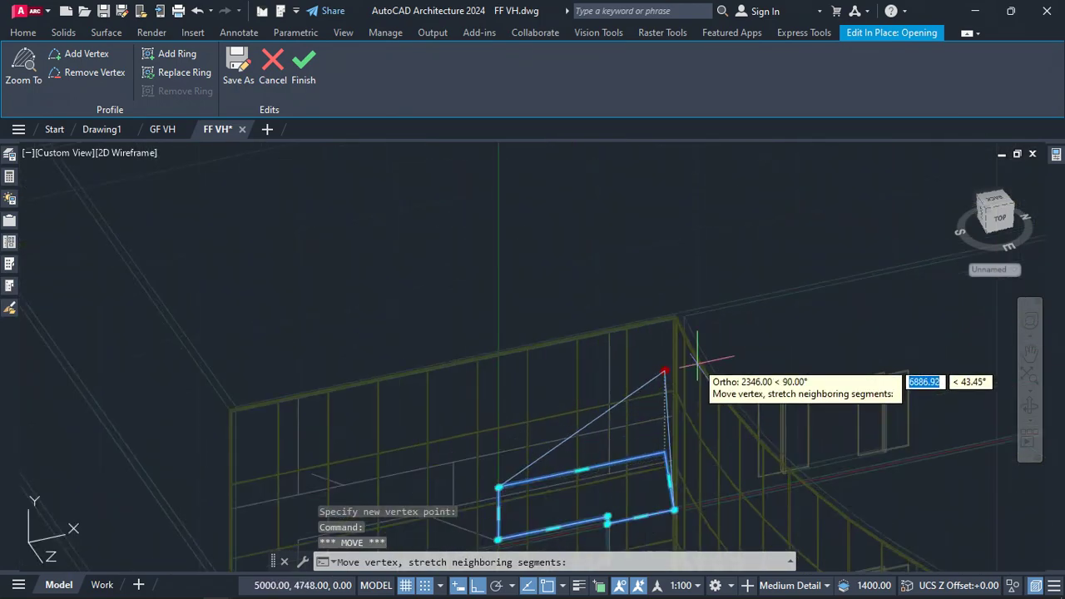
scroll(618, 217, up, 5)
scroll(751, 301, down, 5)
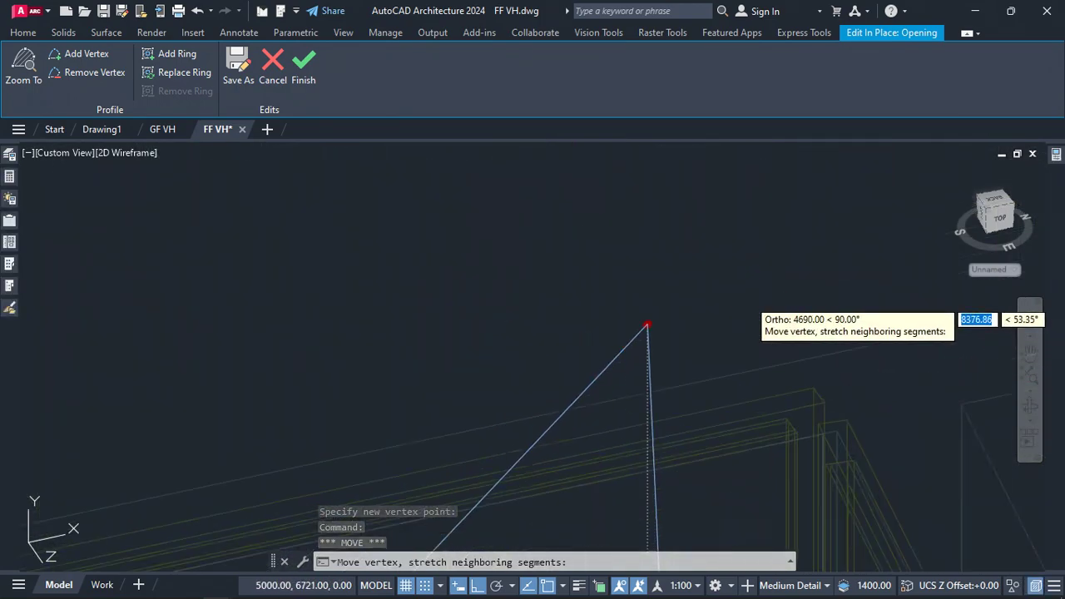
scroll(790, 359, up, 4)
scroll(774, 353, up, 4)
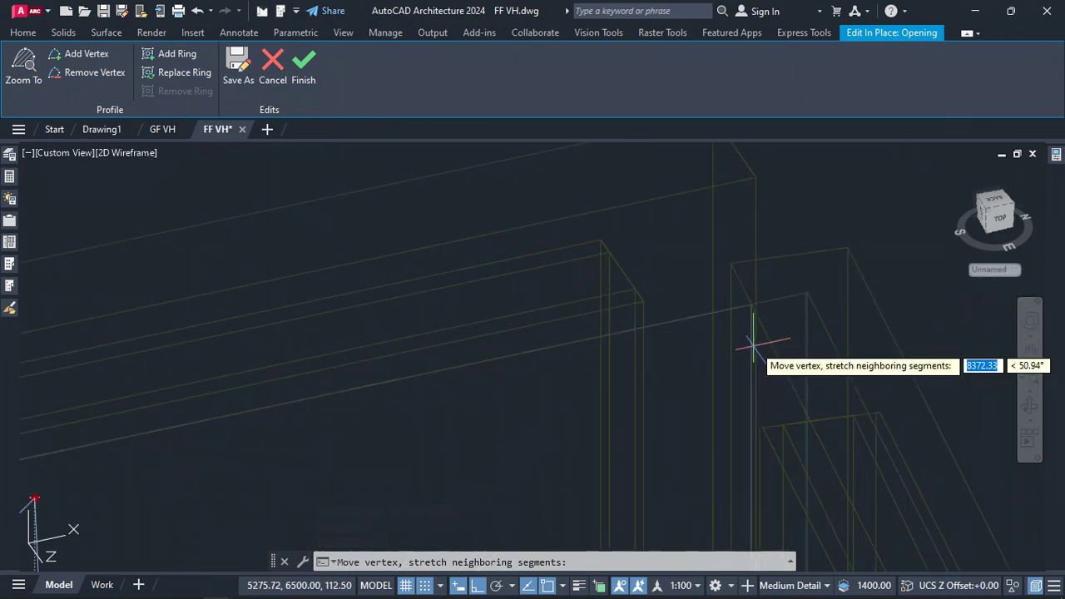
scroll(751, 345, down, 1)
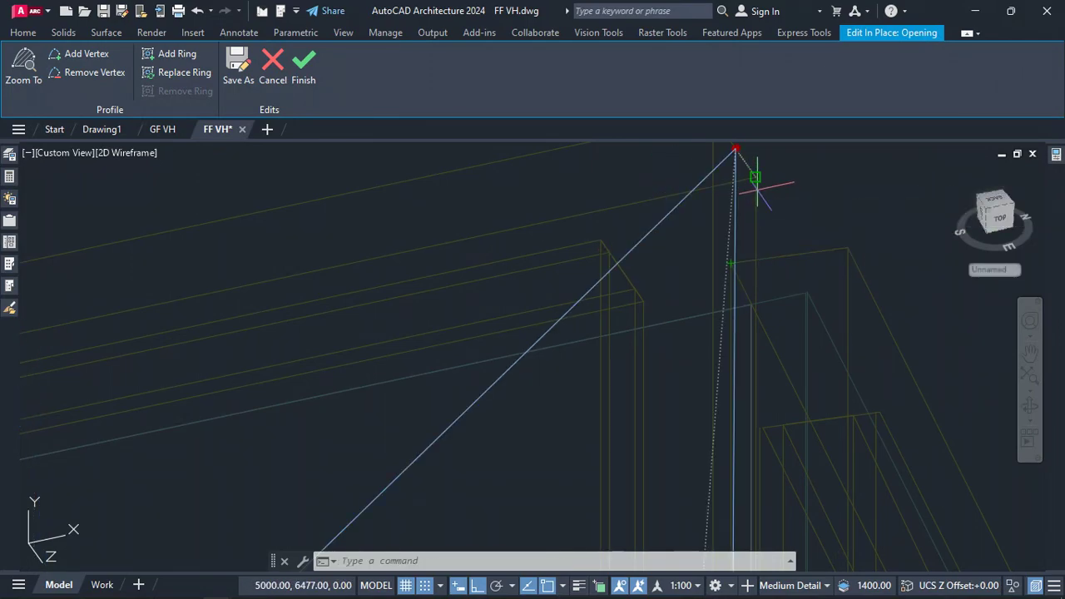
click(757, 189)
scroll(872, 237, down, 7)
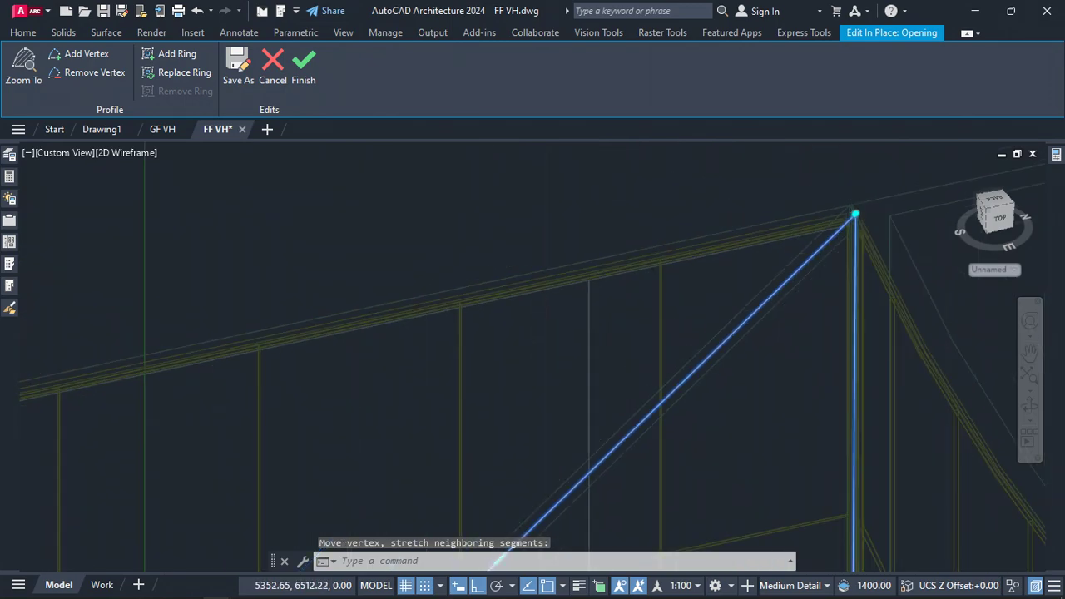
scroll(855, 214, down, 6)
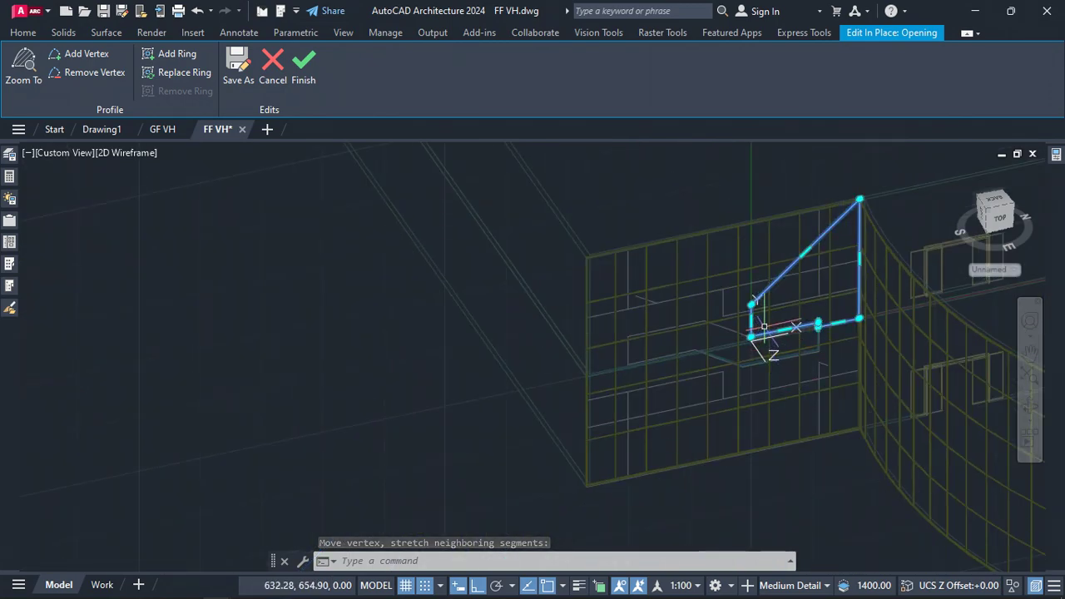
Add a vertex on the profile's left edge and place it at a corner of the traced pattern
scroll(764, 326, up, 8)
mouse_move(681, 284)
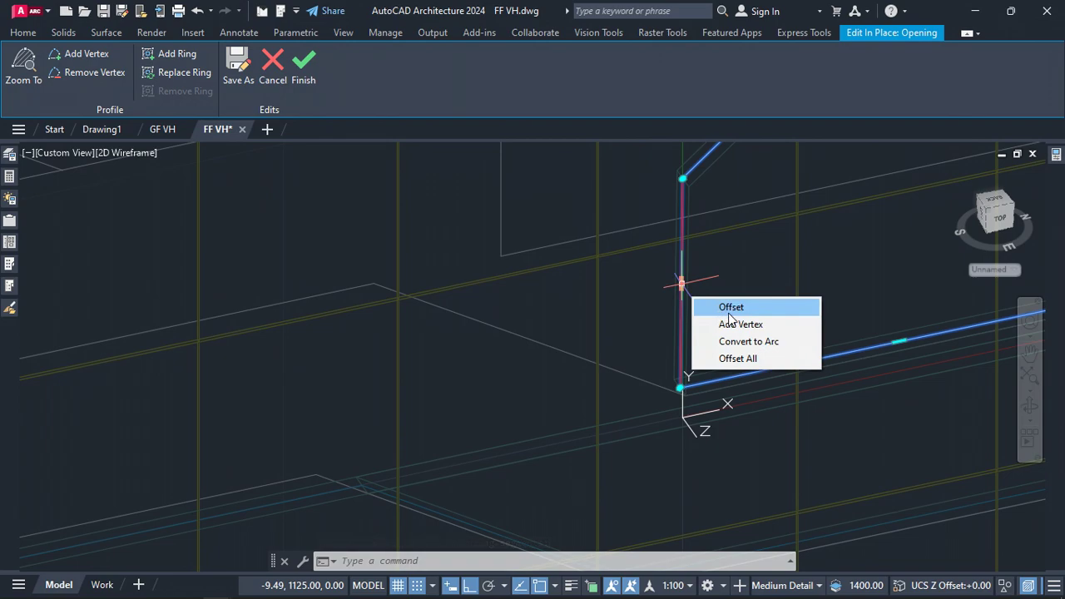
click(749, 329)
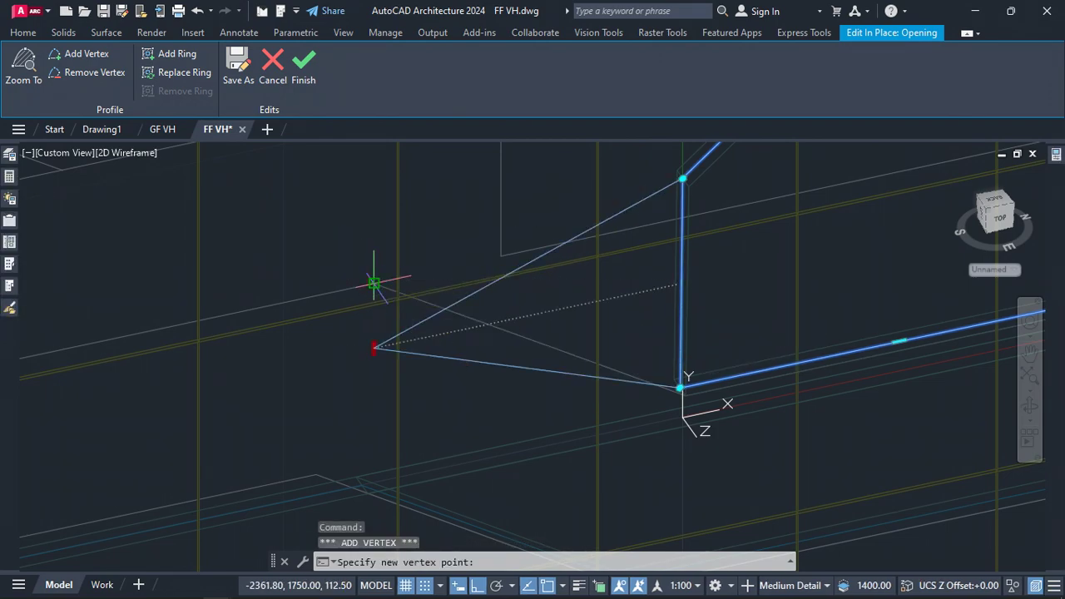
click(374, 284)
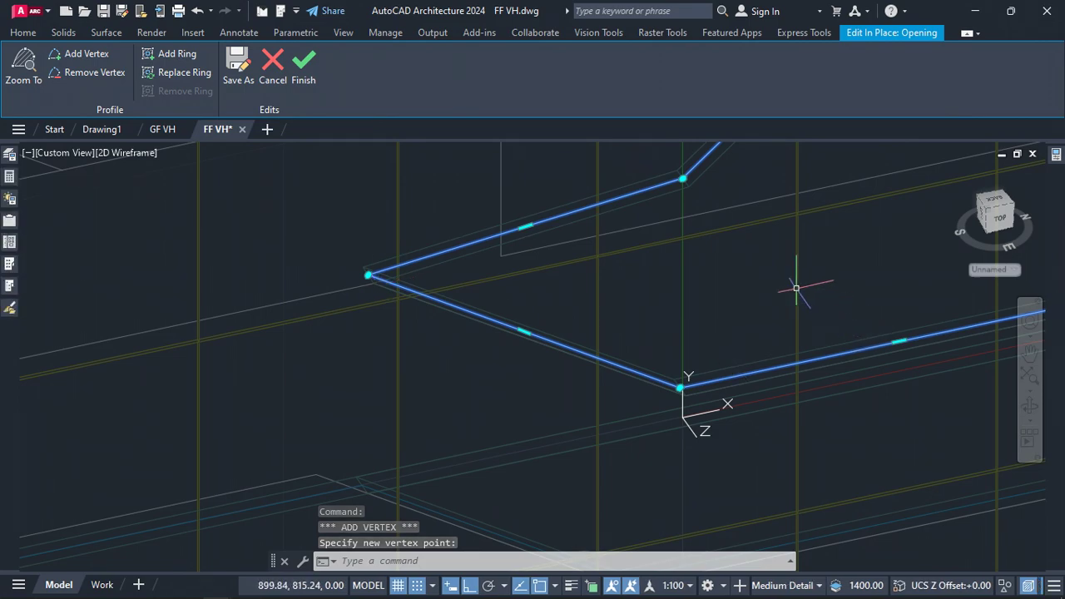
scroll(782, 283, down, 4)
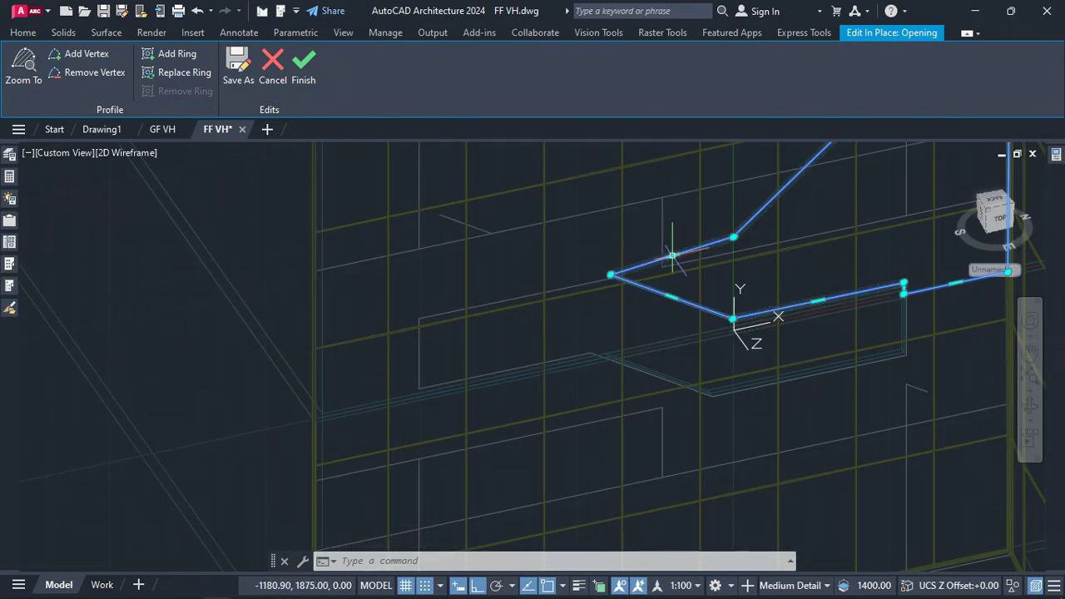
Add another vertex to the profile, extending it left to the traced pattern's corner
mouse_move(672, 254)
click(732, 300)
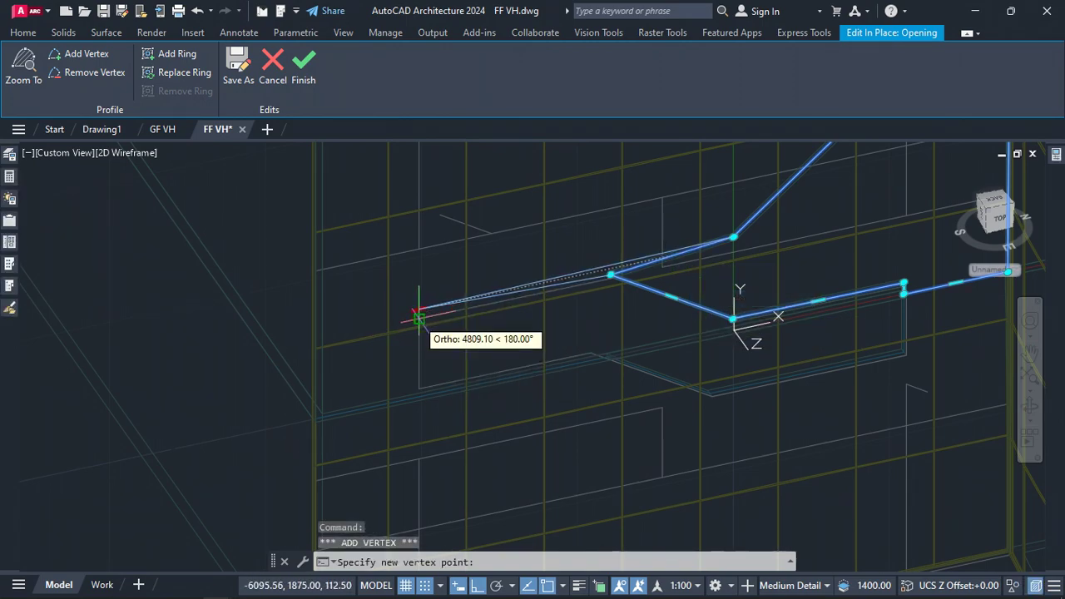
scroll(418, 316, up, 3)
click(415, 312)
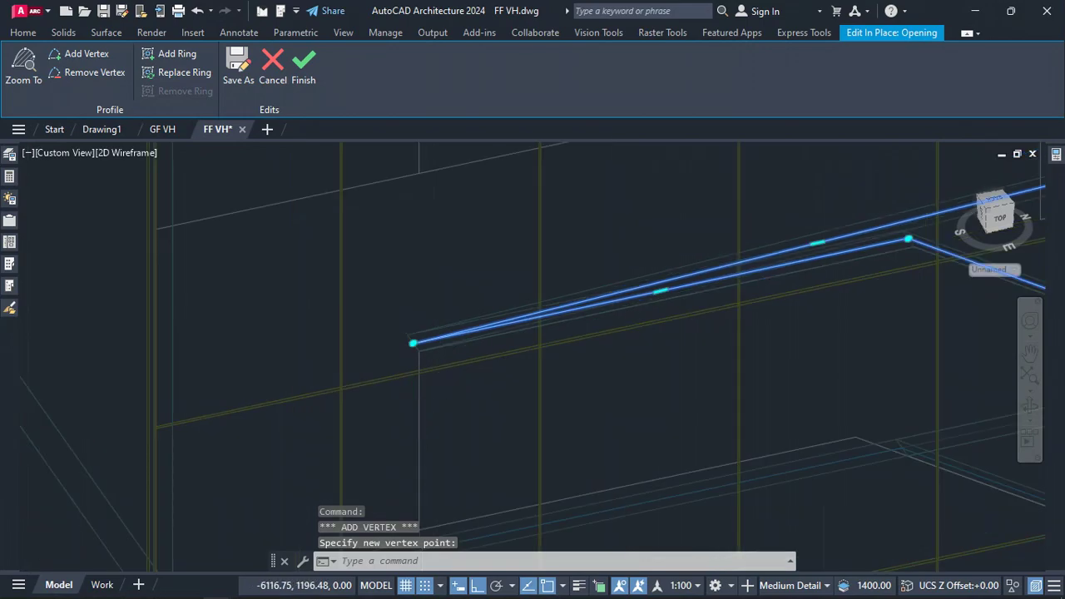
Move the profile's upper-left vertex to the far left top corner of the traced facade pattern
scroll(670, 351, down, 3)
click(725, 308)
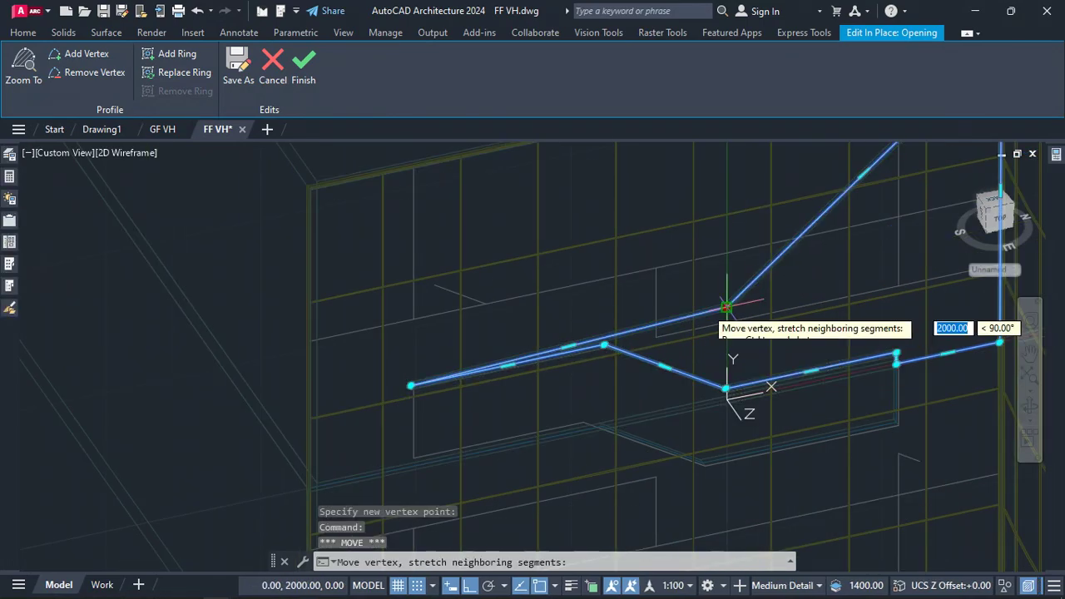
scroll(310, 191, up, 5)
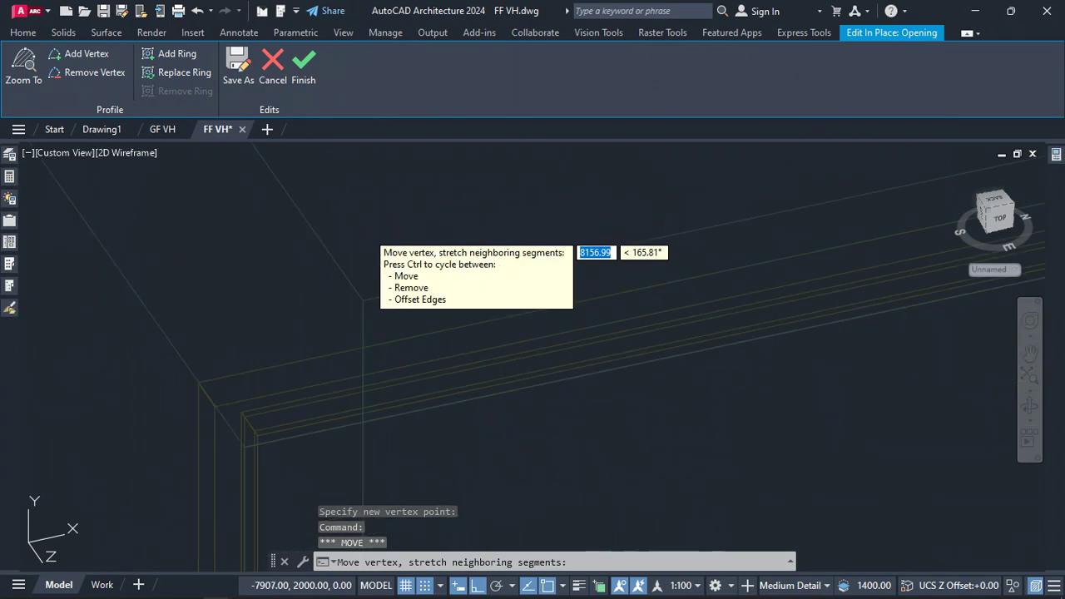
click(244, 448)
scroll(243, 447, down, 14)
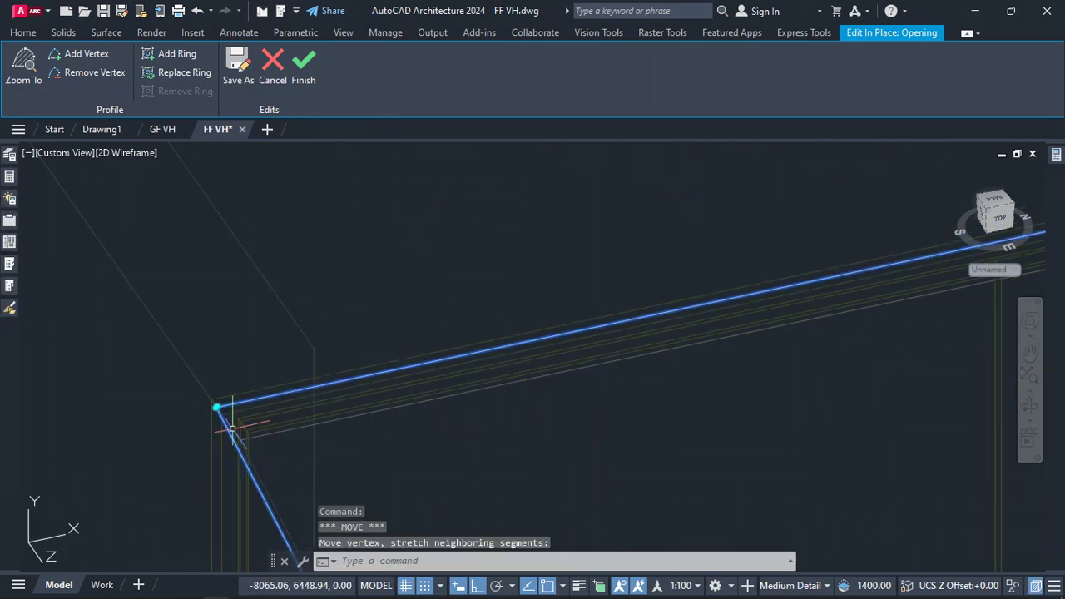
scroll(367, 249, down, 4)
scroll(362, 361, up, 8)
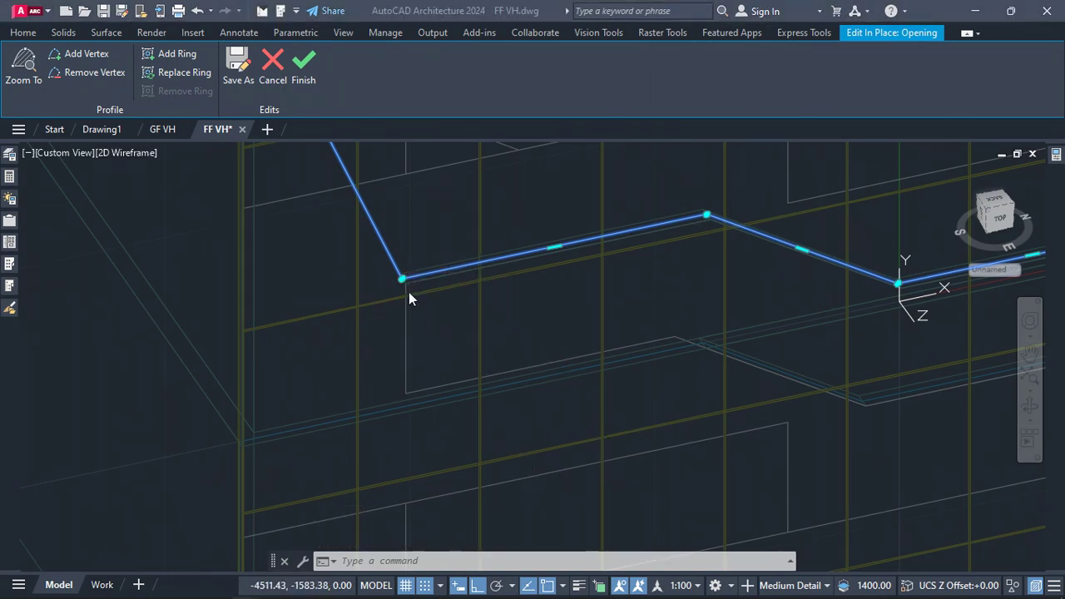
Add a vertex on the profile's slanted left edge and snap it to a corner of the traced facade pattern
mouse_move(401, 279)
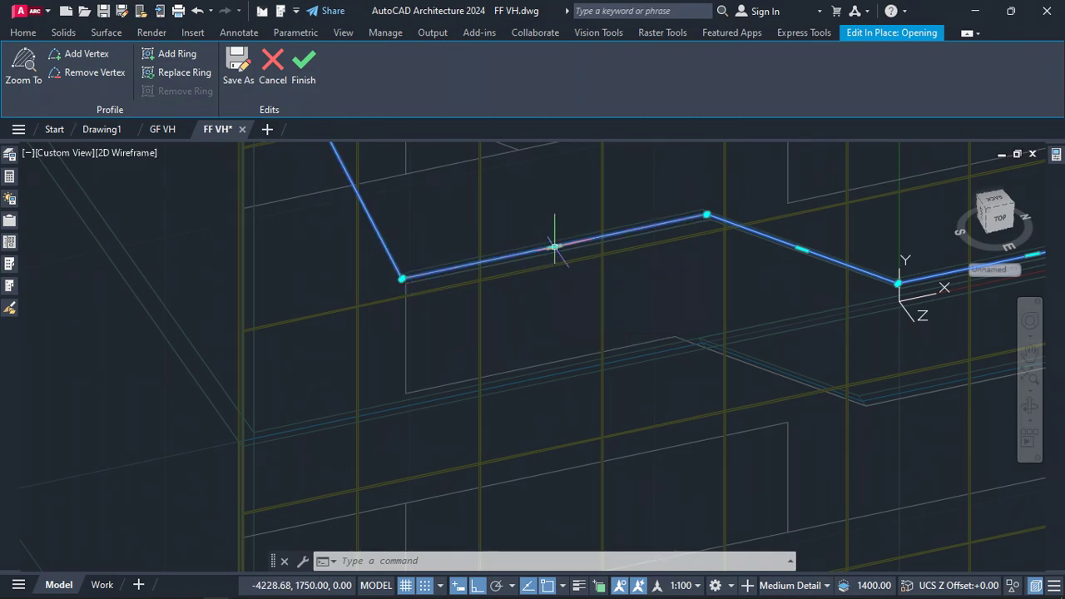
scroll(490, 366, down, 2)
mouse_move(391, 223)
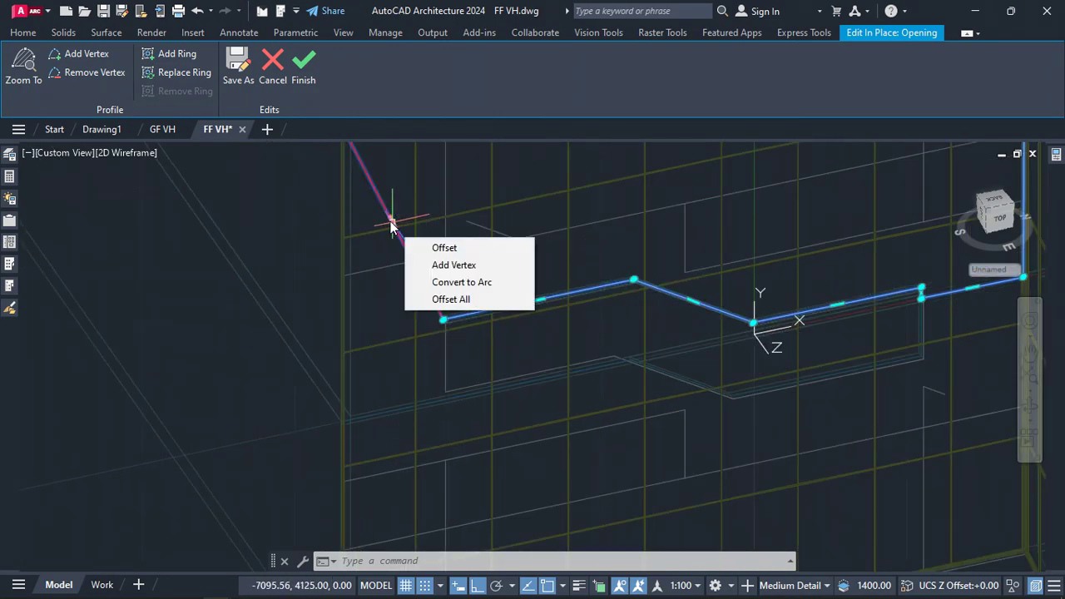
click(433, 266)
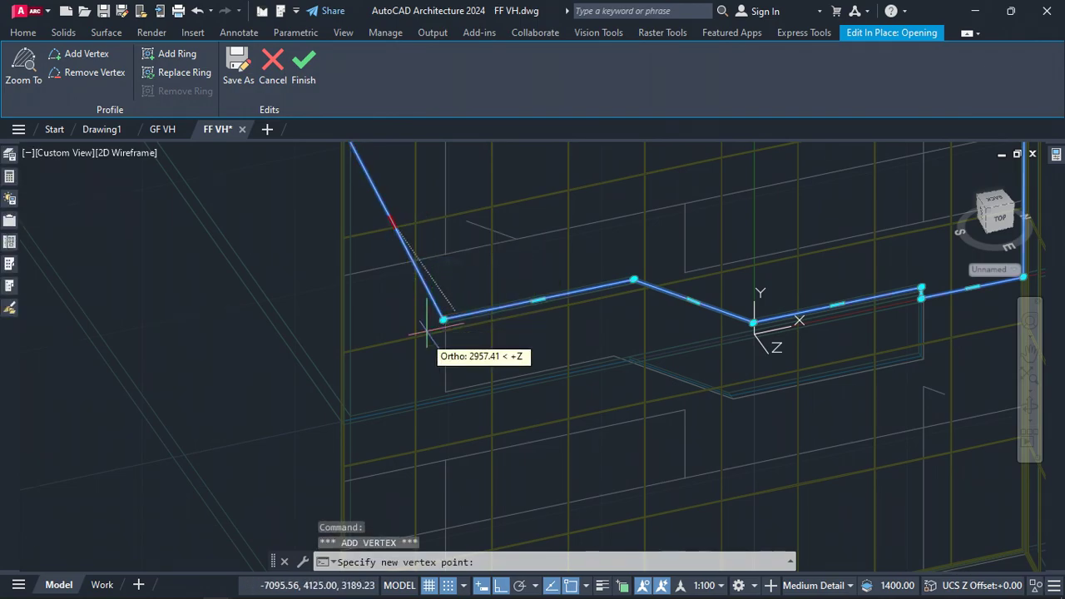
scroll(439, 413, up, 2)
scroll(441, 404, up, 2)
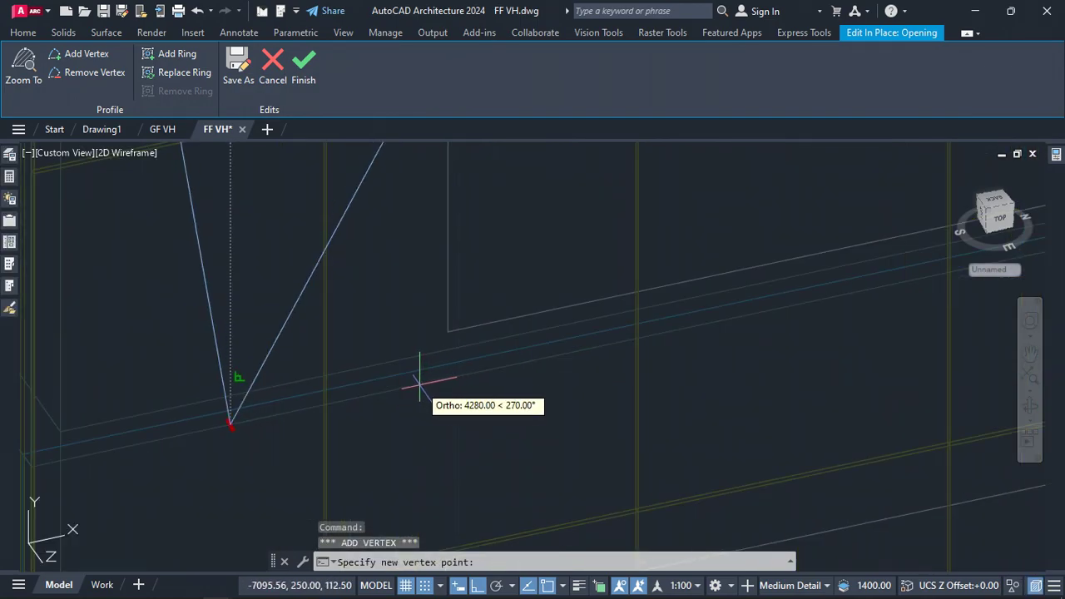
scroll(418, 380, down, 4)
scroll(416, 383, up, 2)
scroll(418, 385, up, 4)
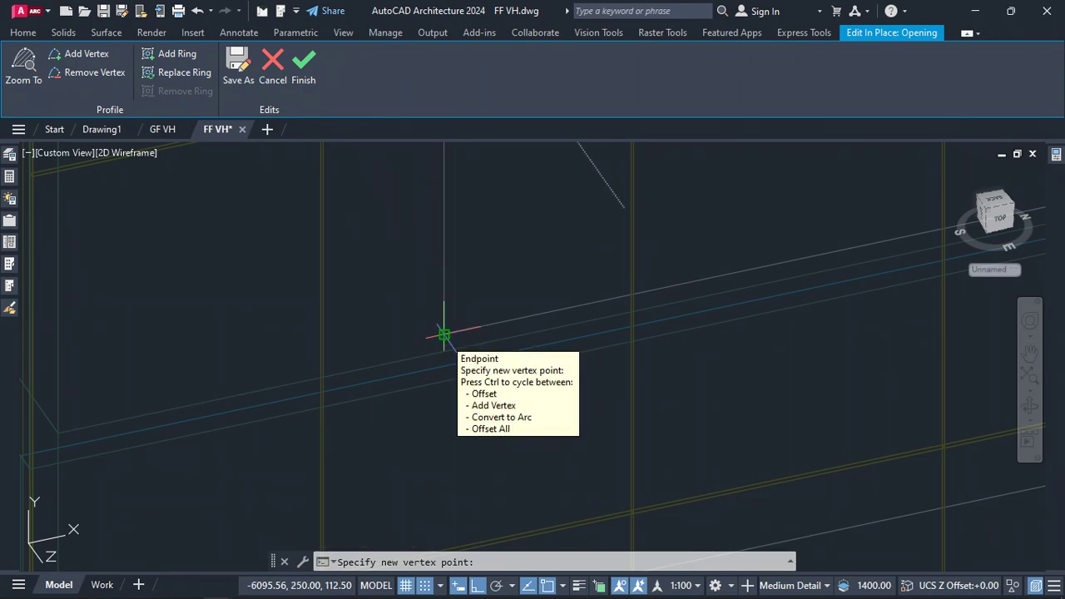
click(443, 333)
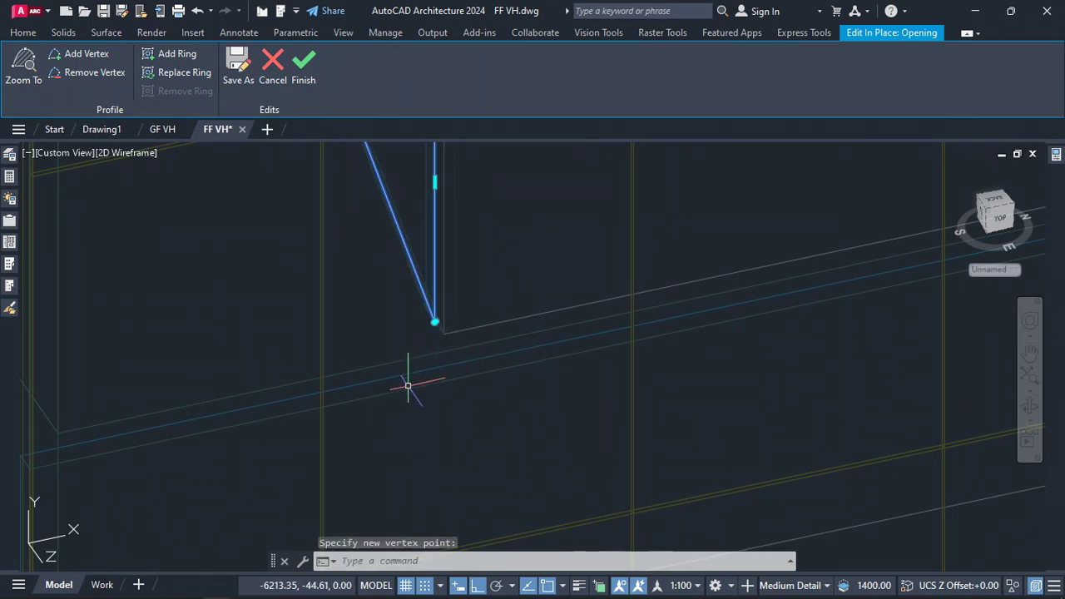
Add another vertex on the slanted left edge, snapping it to an inner corner of the traced pattern
scroll(408, 385, down, 5)
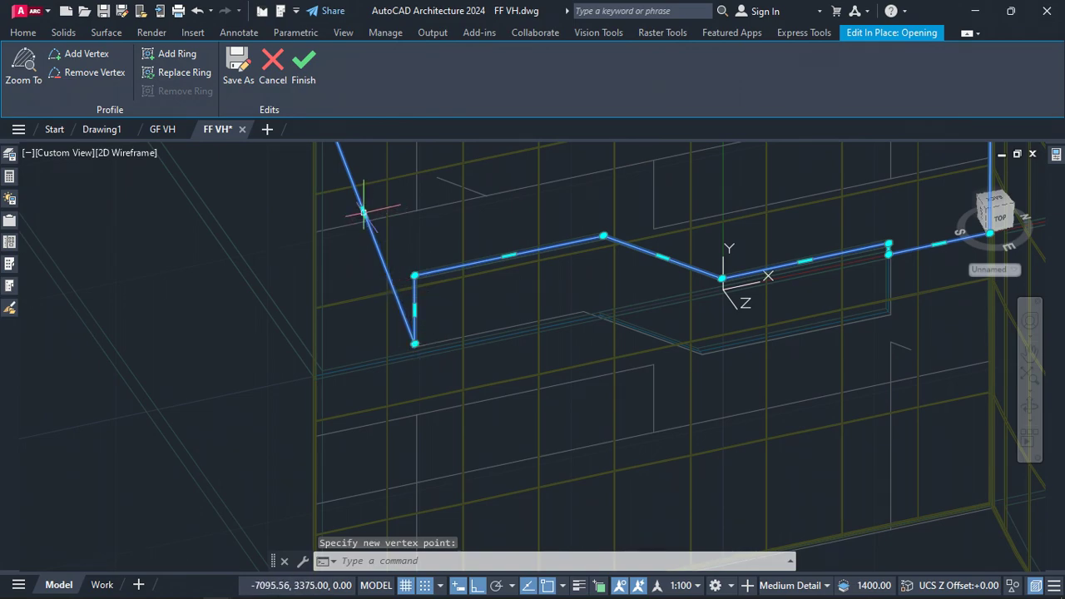
mouse_move(363, 212)
click(401, 260)
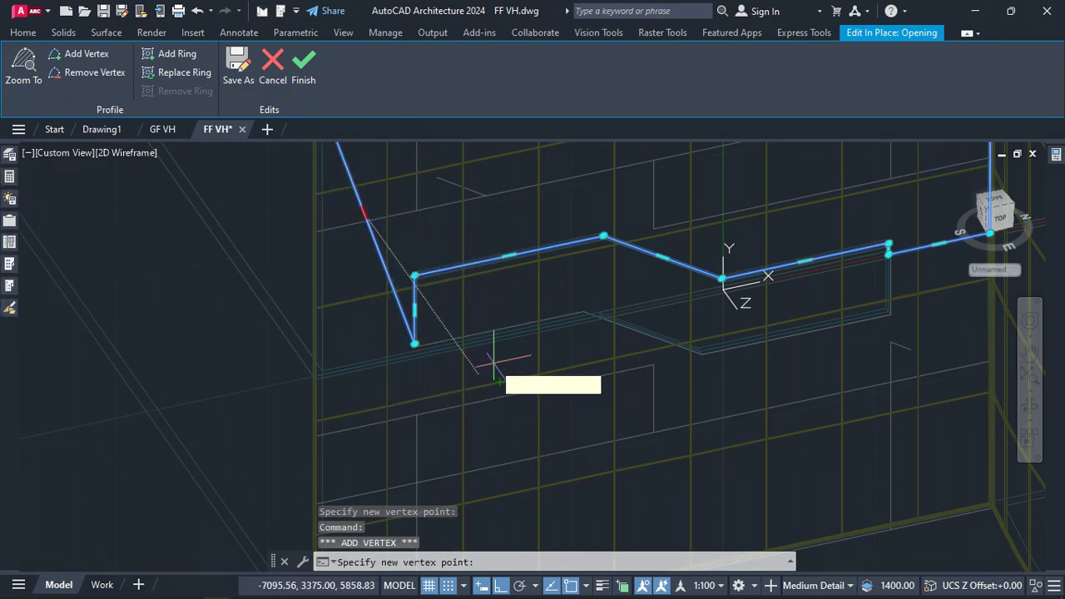
click(585, 311)
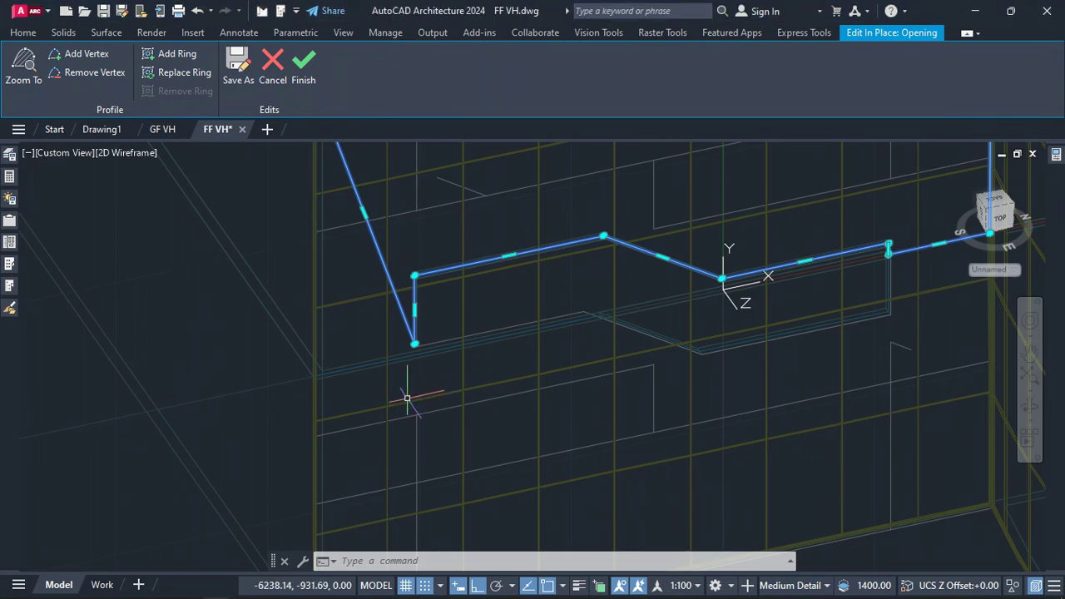
click(364, 214)
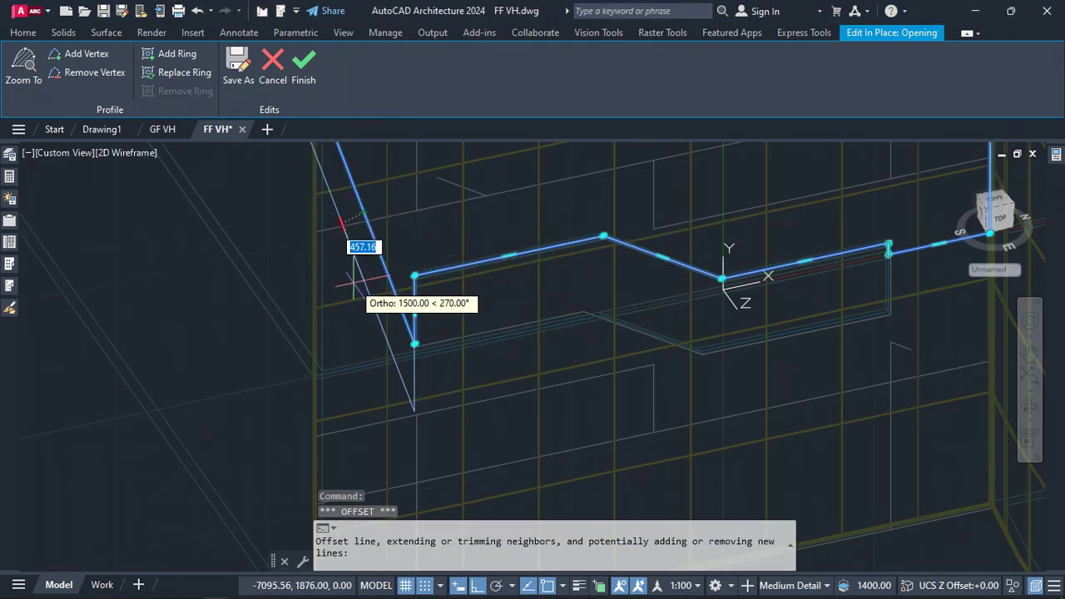
scroll(328, 371, up, 5)
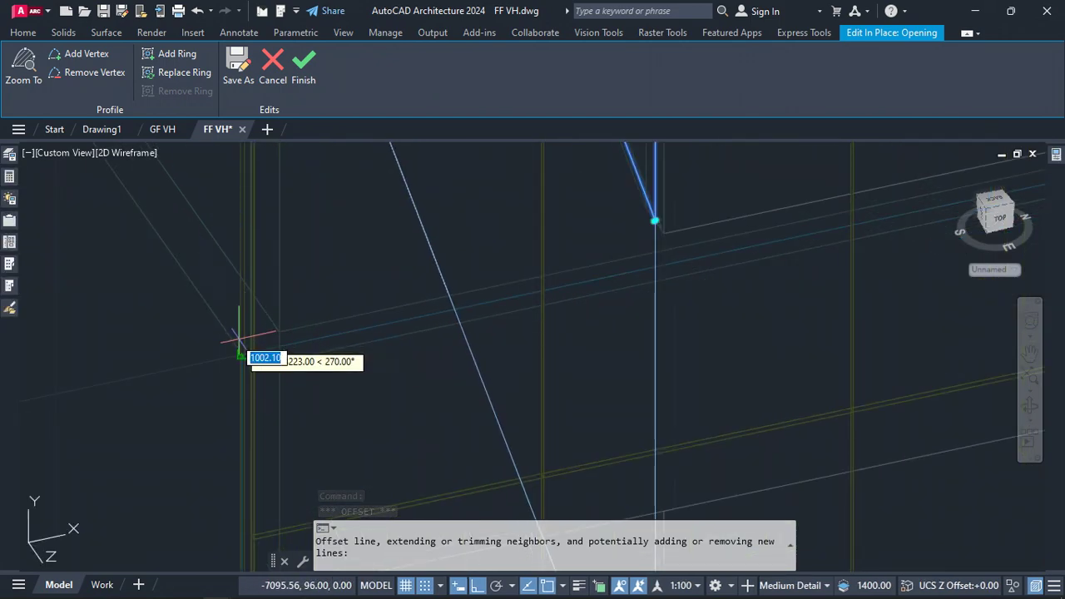
scroll(264, 388, up, 4)
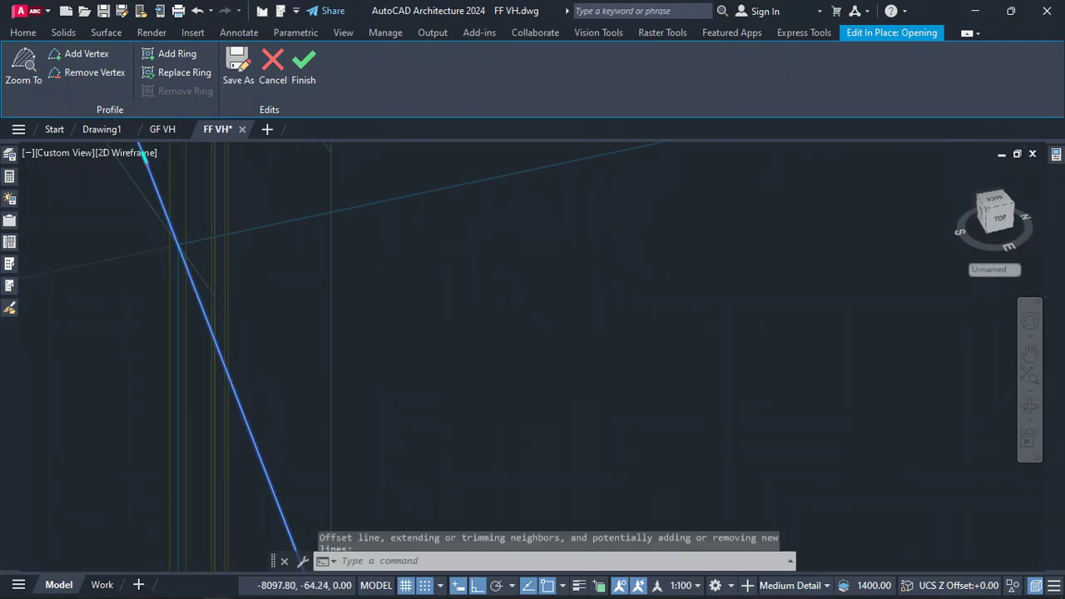
scroll(215, 296, down, 5)
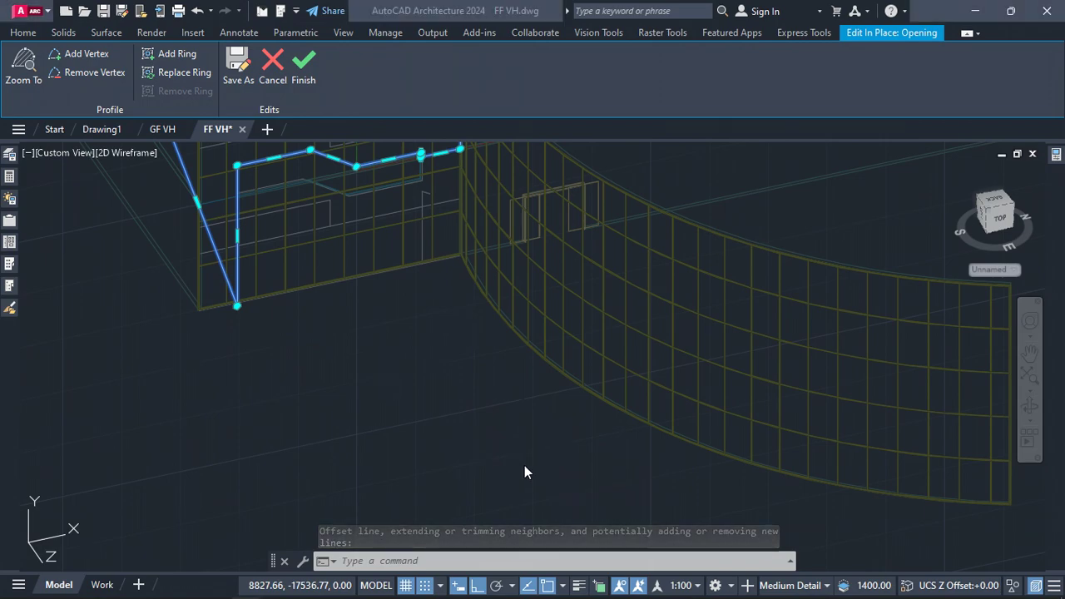
Switch the viewport visual style to Hidden
click(138, 152)
key(Escape)
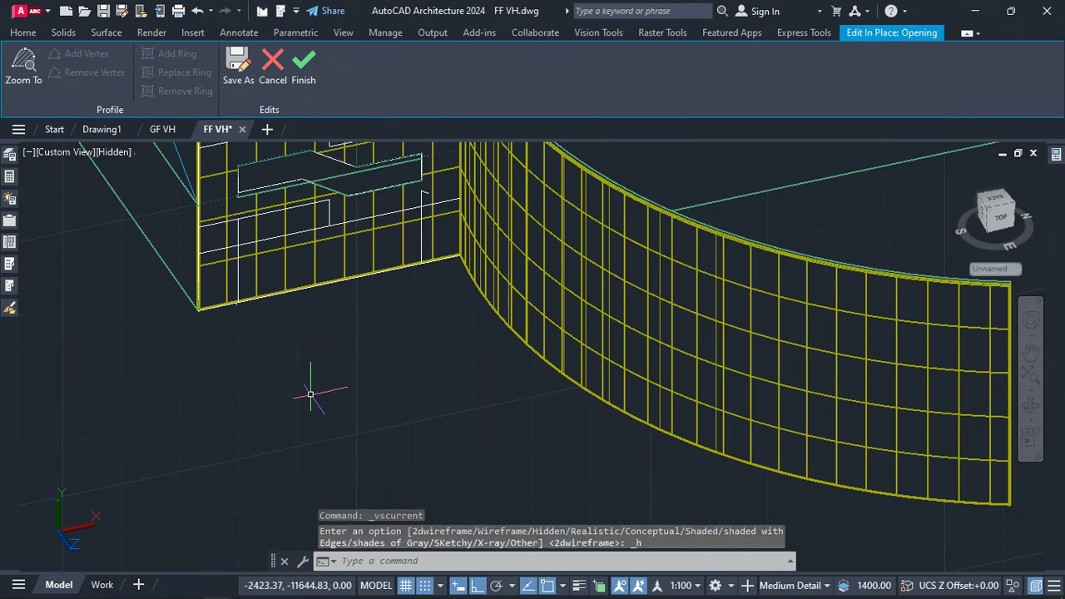
Move the profile's lower-left vertex up to the lower-left corner of the traced facade pattern
scroll(310, 394, down, 2)
scroll(209, 202, up, 3)
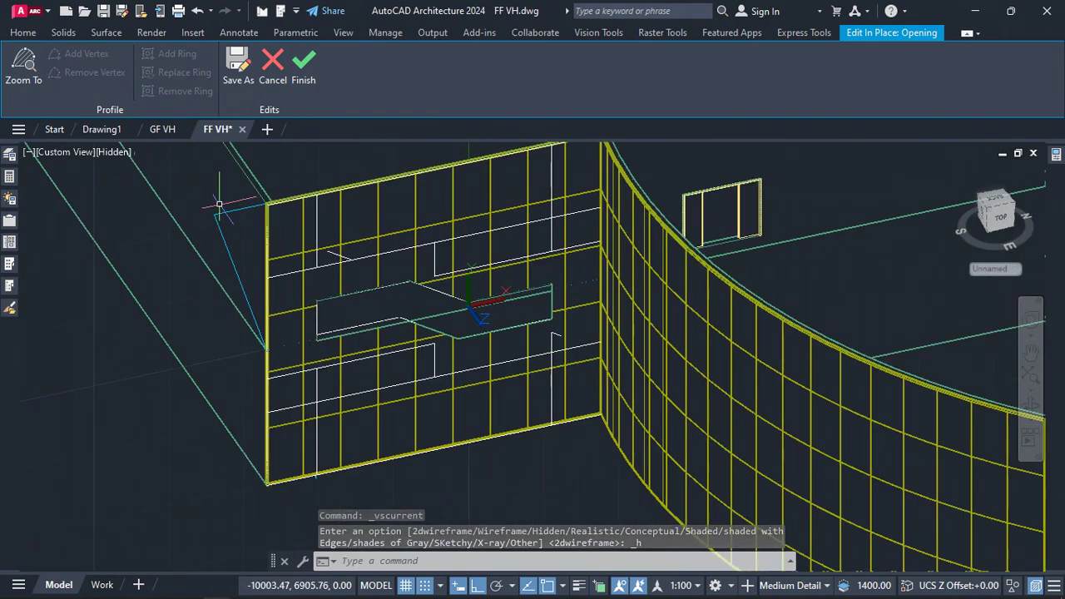
click(224, 212)
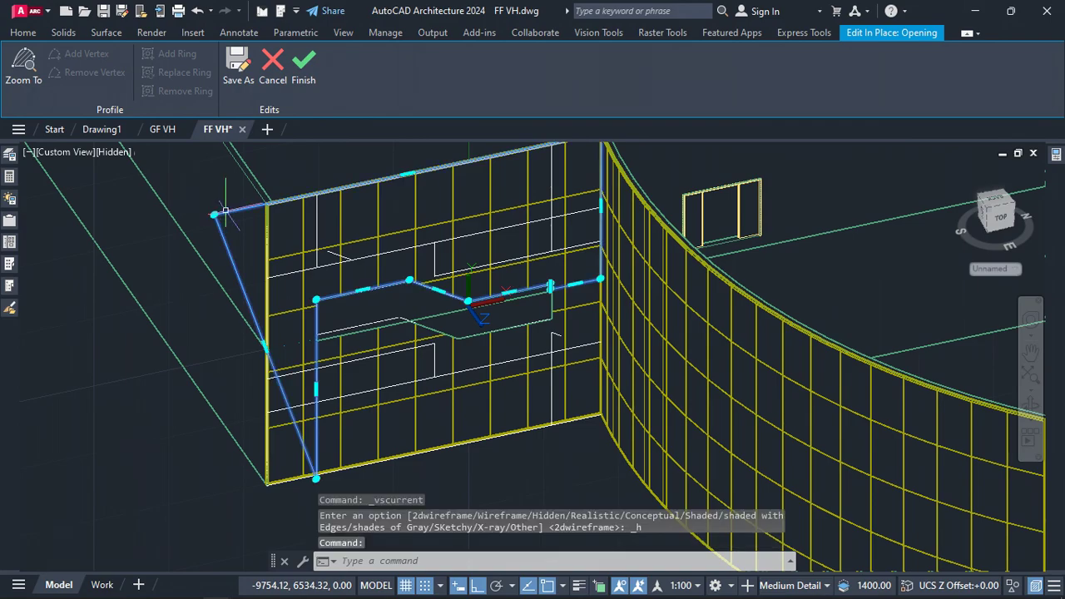
mouse_move(316, 477)
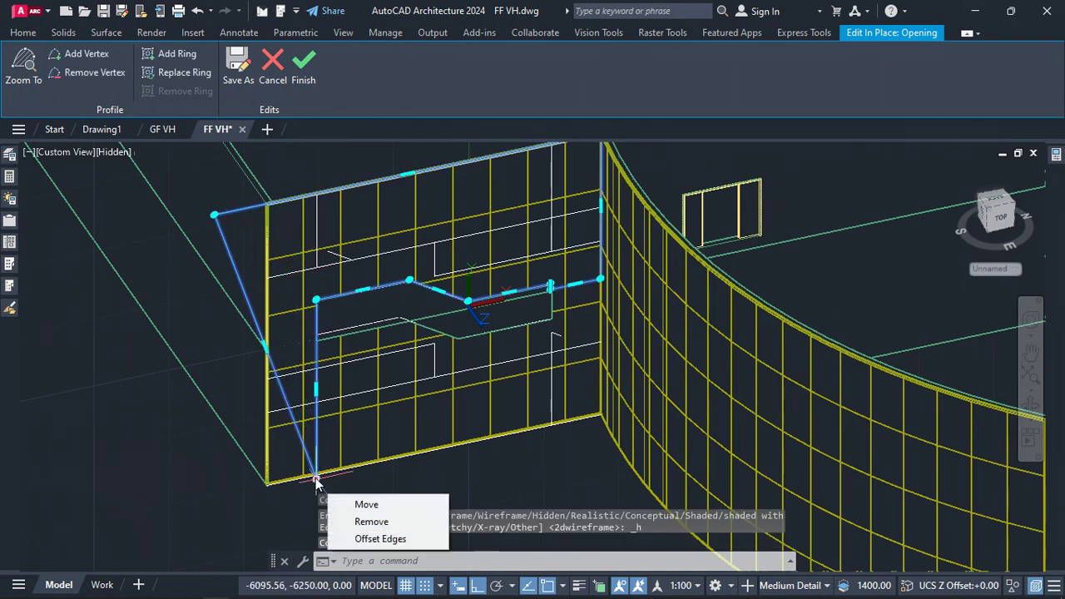
click(359, 504)
scroll(261, 341, up, 6)
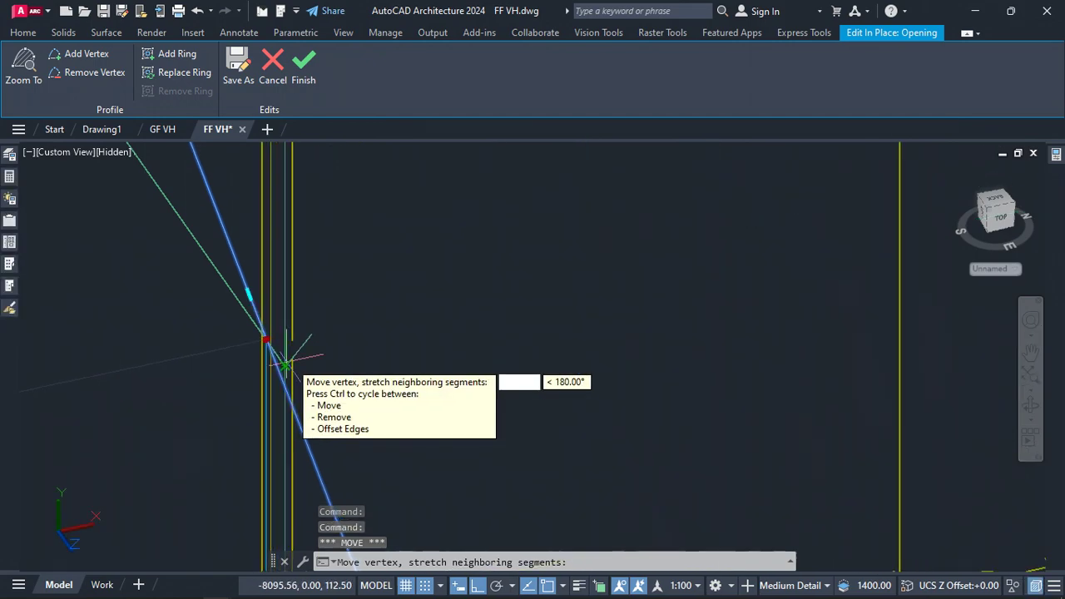
click(293, 354)
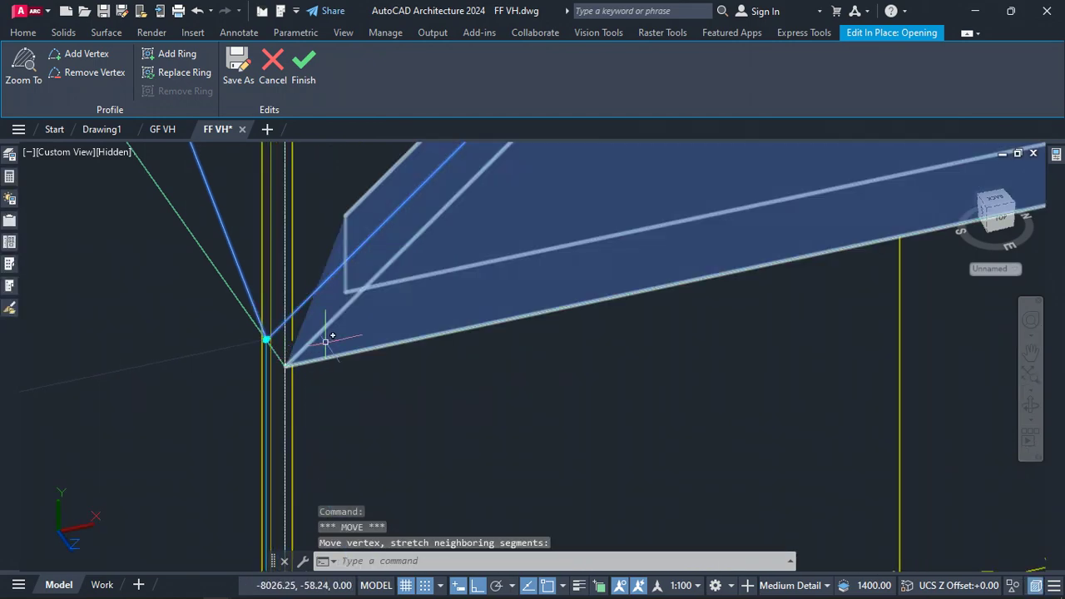
scroll(250, 378, down, 4)
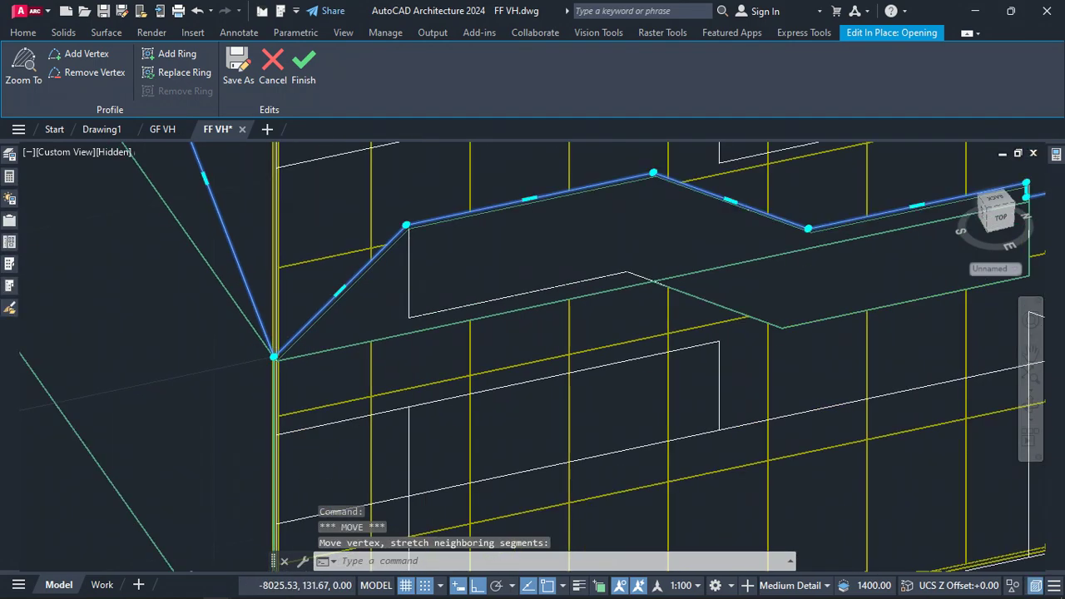
Move the profile's upper-left vertex onto the top-left corner of the traced facade pattern
scroll(281, 373, up, 3)
scroll(256, 314, down, 5)
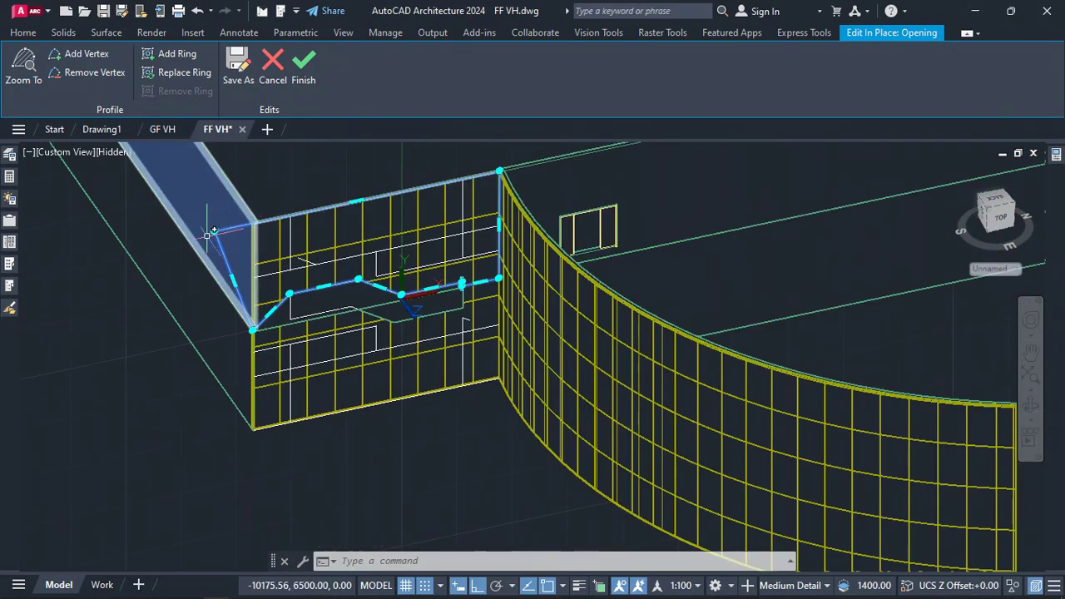
click(215, 229)
scroll(274, 220, up, 5)
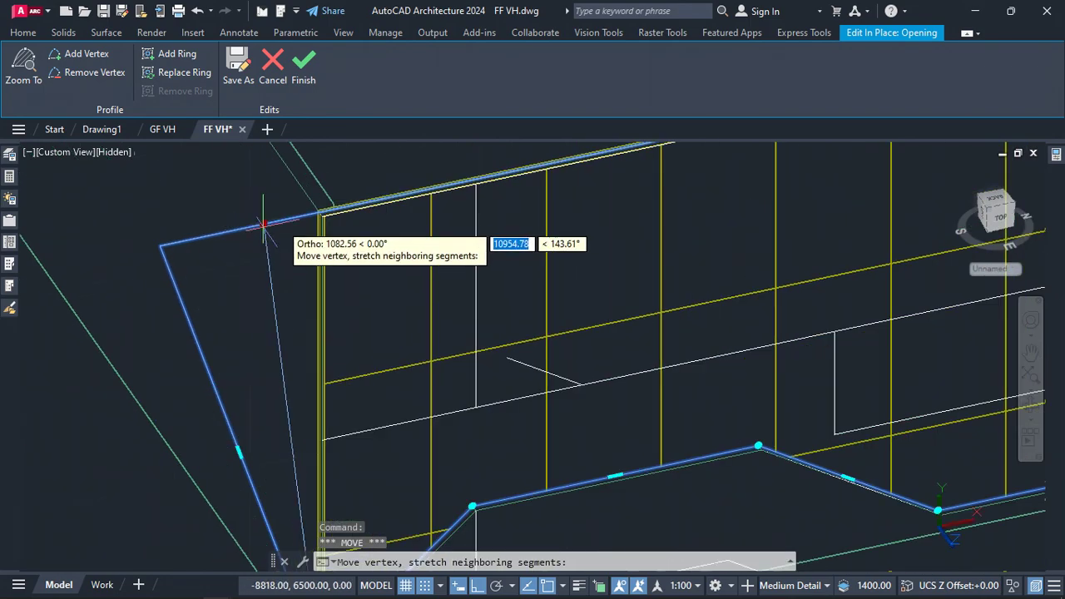
scroll(308, 215, up, 5)
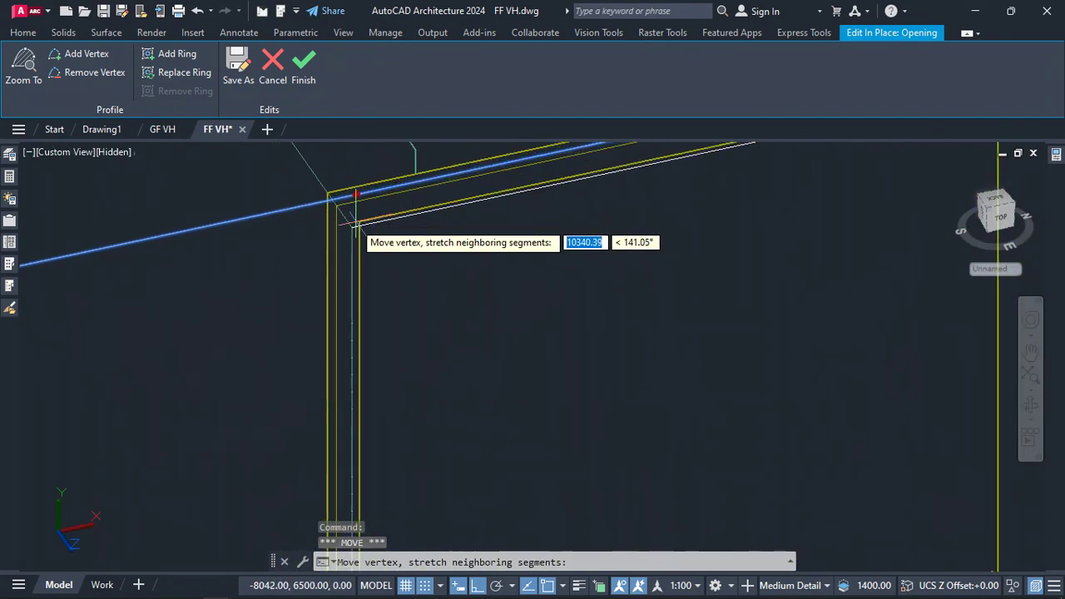
click(351, 227)
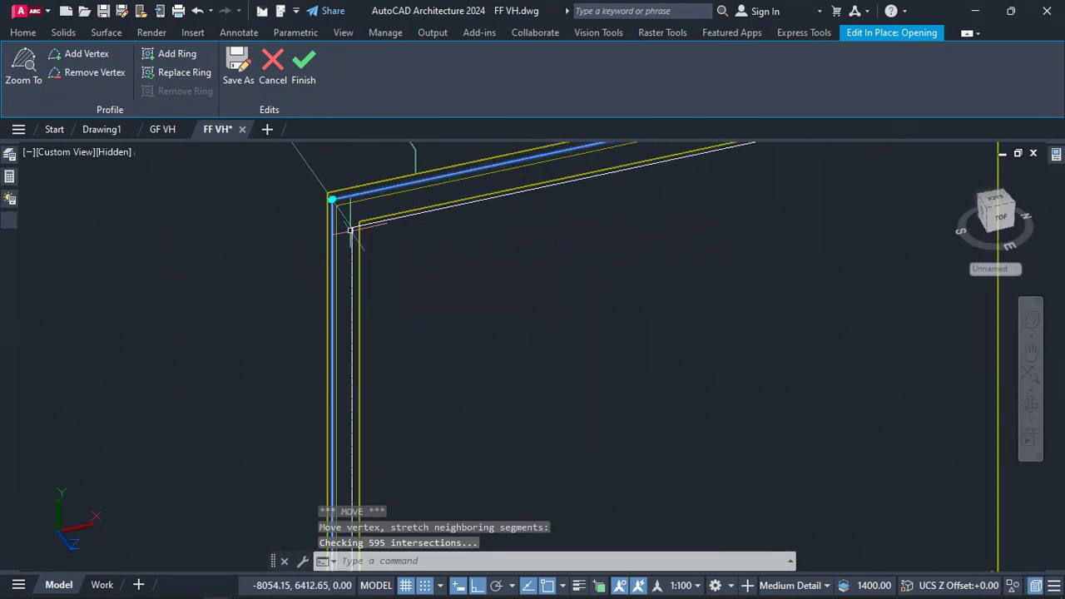
scroll(333, 169, down, 8)
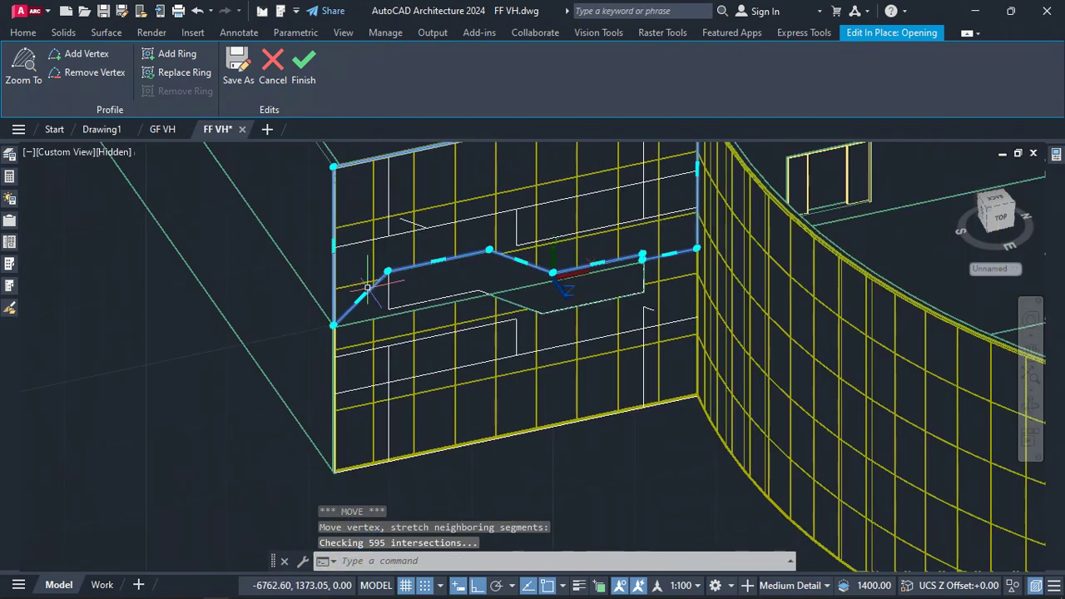
Add a vertex on the profile's lower slanted edge and place it at a corner of the traced pattern
scroll(331, 356, up, 6)
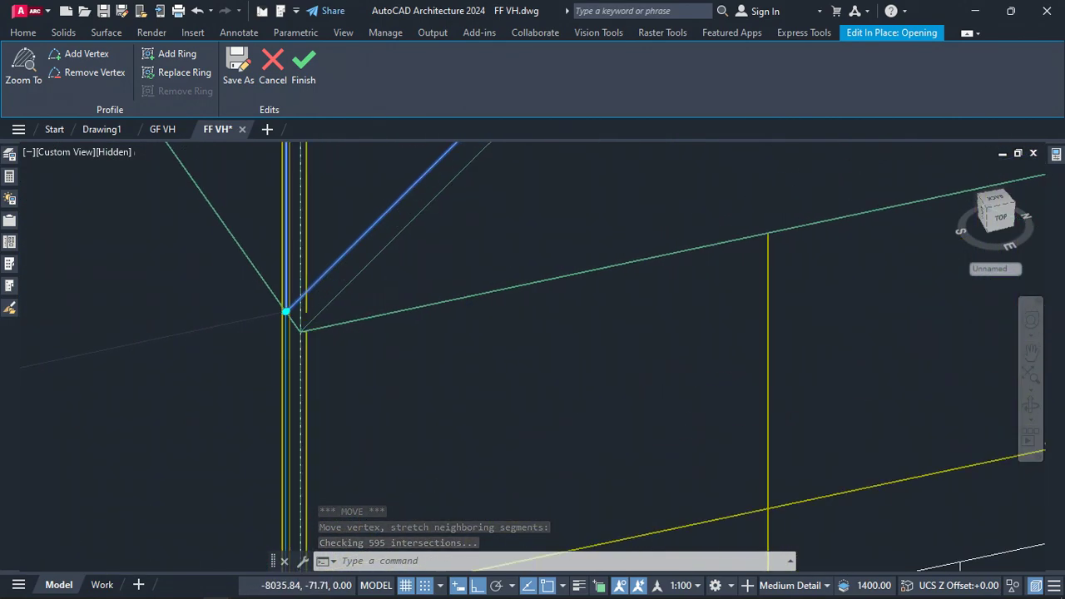
scroll(285, 377, down, 5)
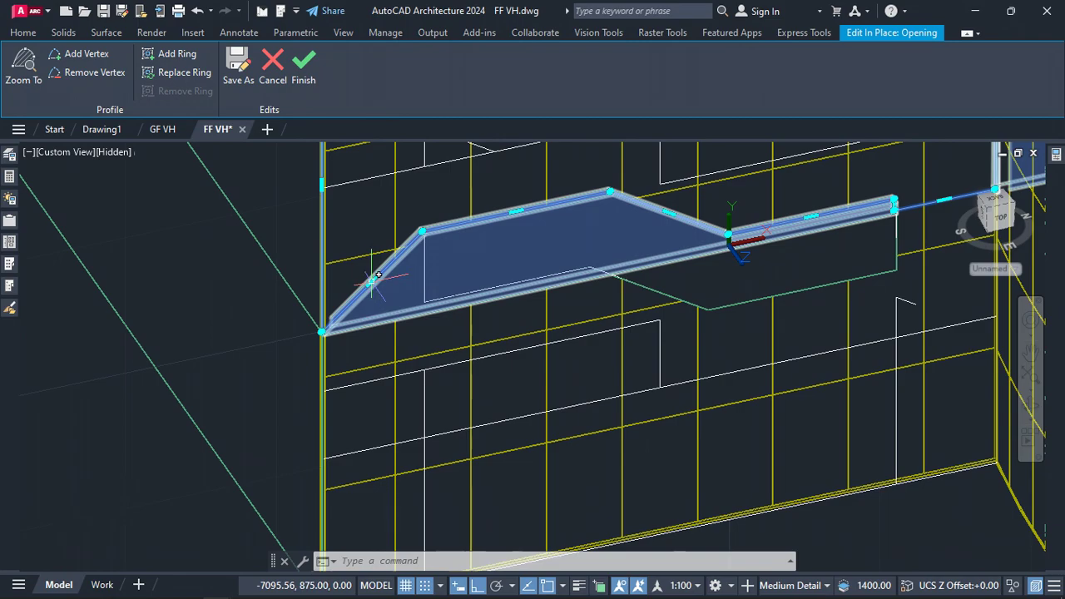
mouse_move(372, 283)
click(433, 329)
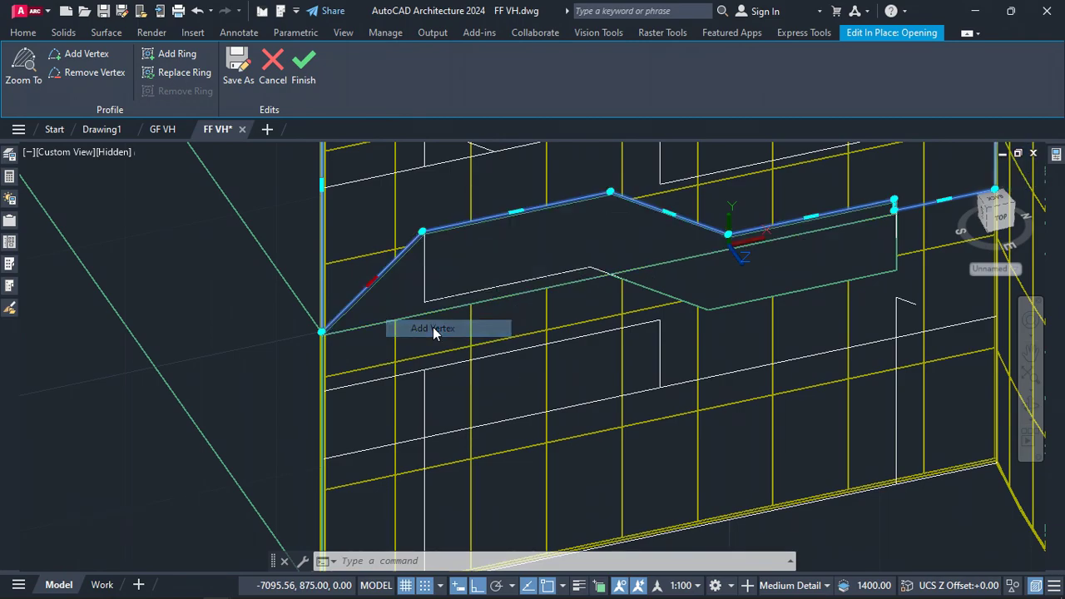
scroll(423, 303, up, 3)
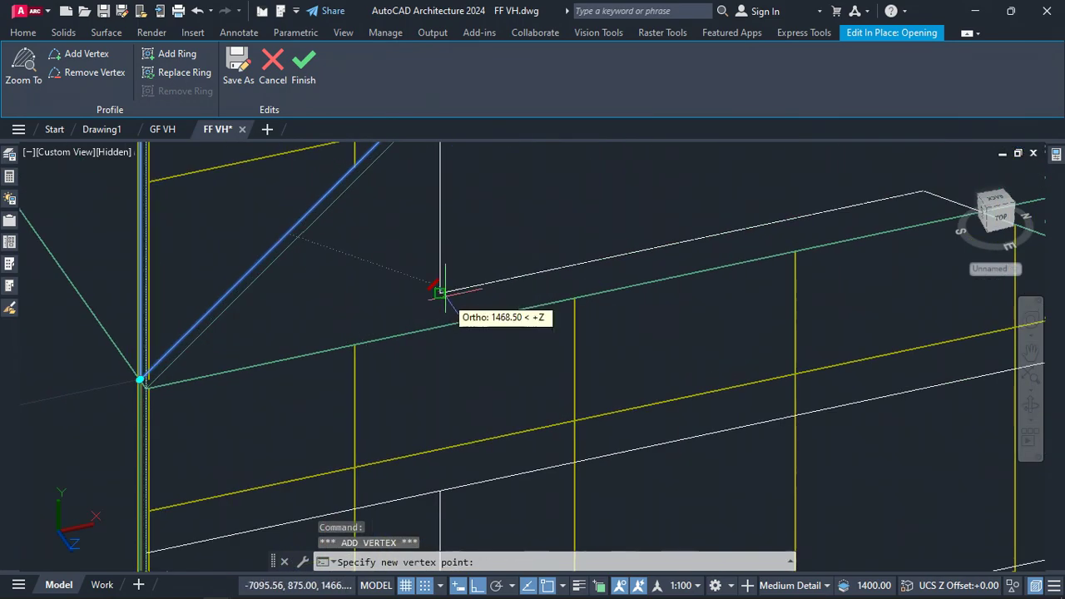
scroll(440, 291, up, 2)
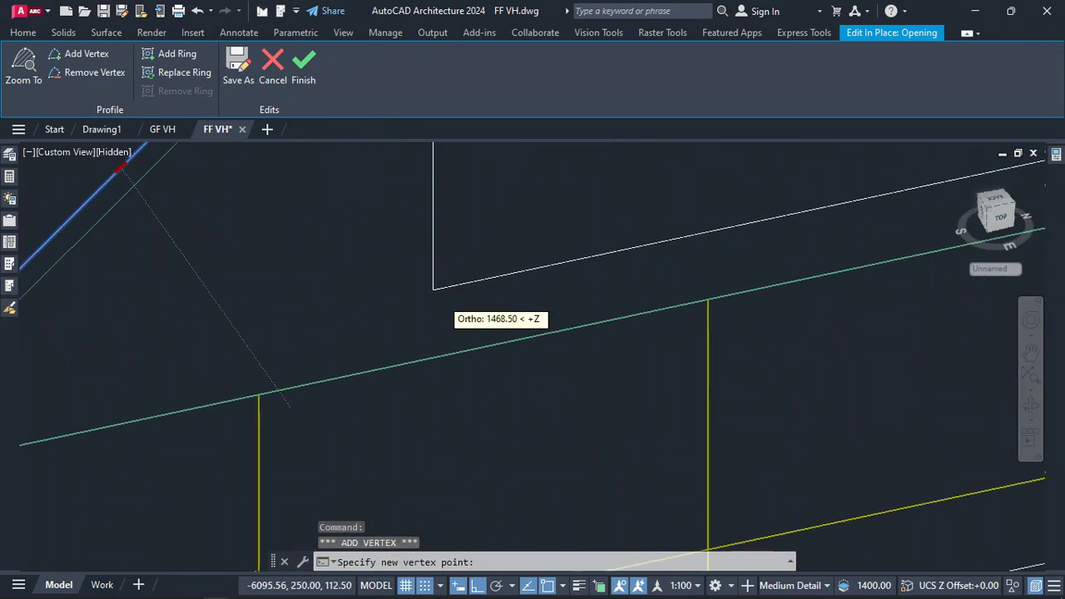
click(434, 290)
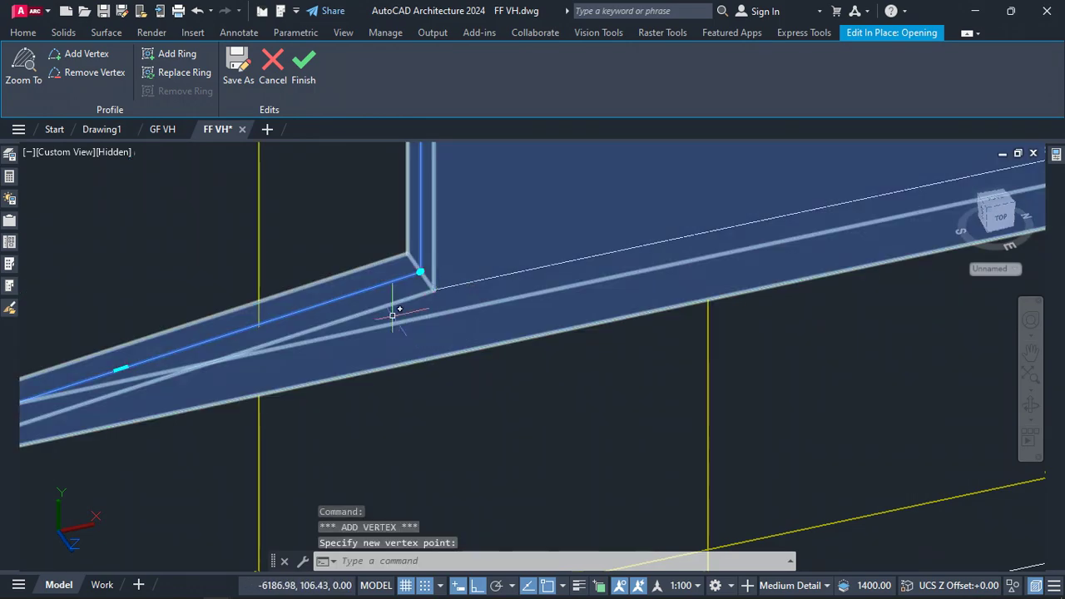
scroll(392, 315, down, 5)
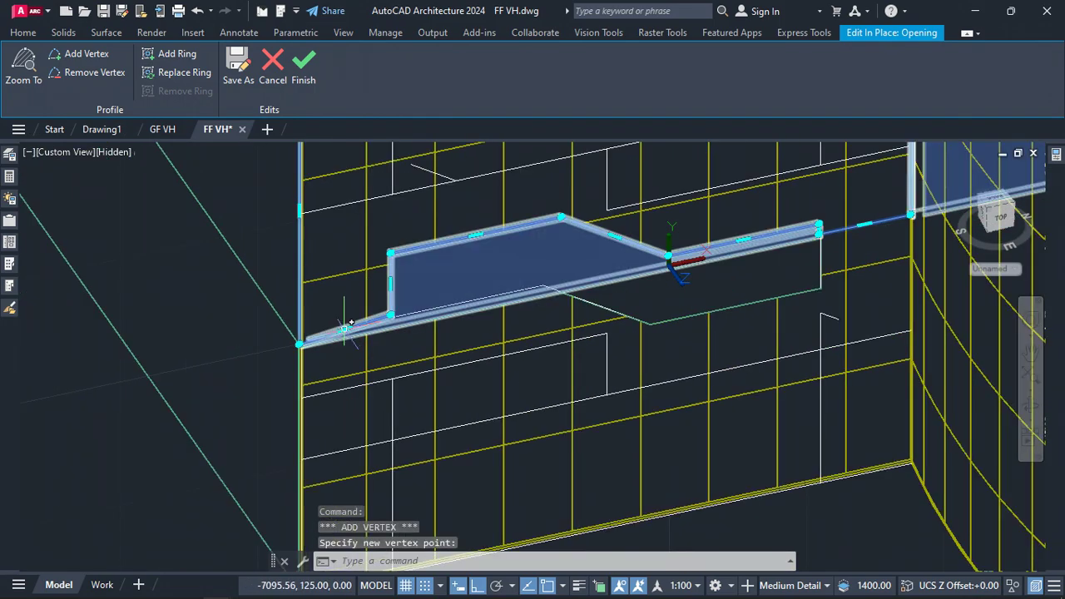
Add a vertex near the lower-left end of the profile's bottom edge and place it at the traced pattern's notch corner
mouse_move(344, 329)
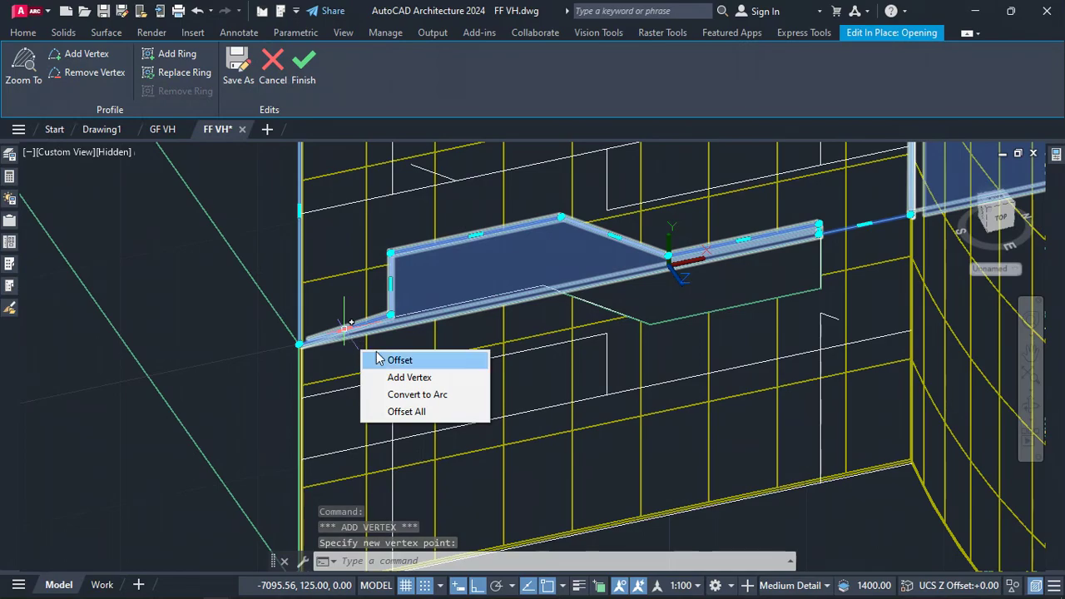
click(412, 377)
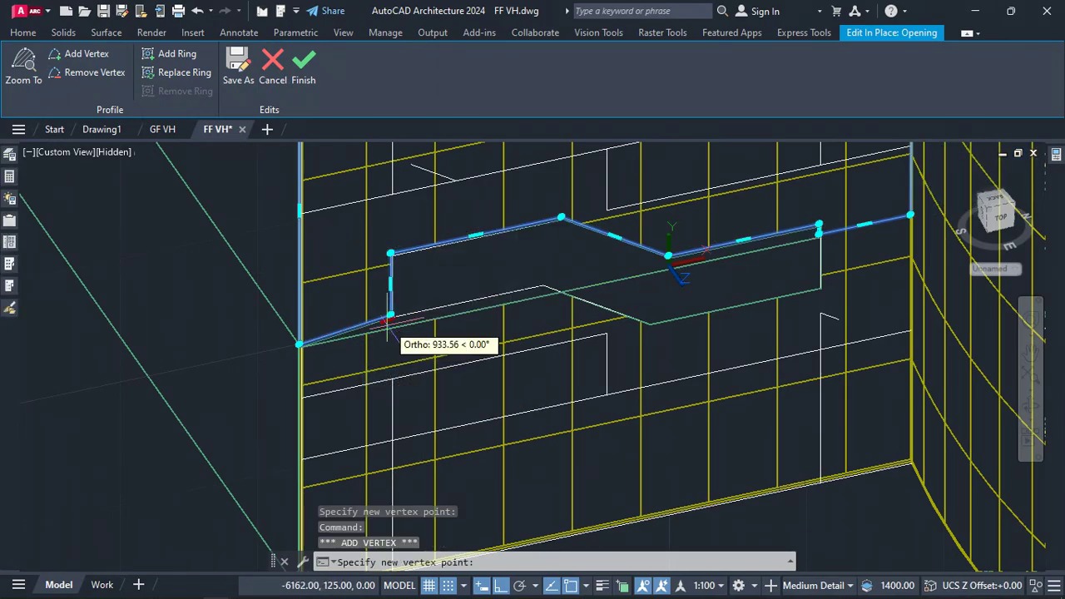
scroll(396, 341, up, 5)
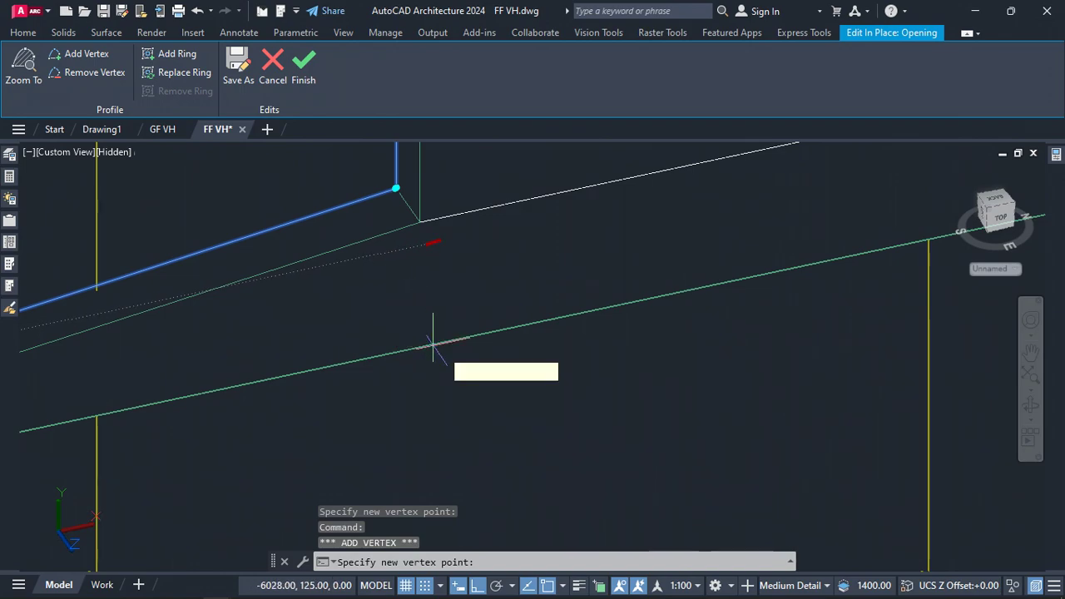
click(452, 336)
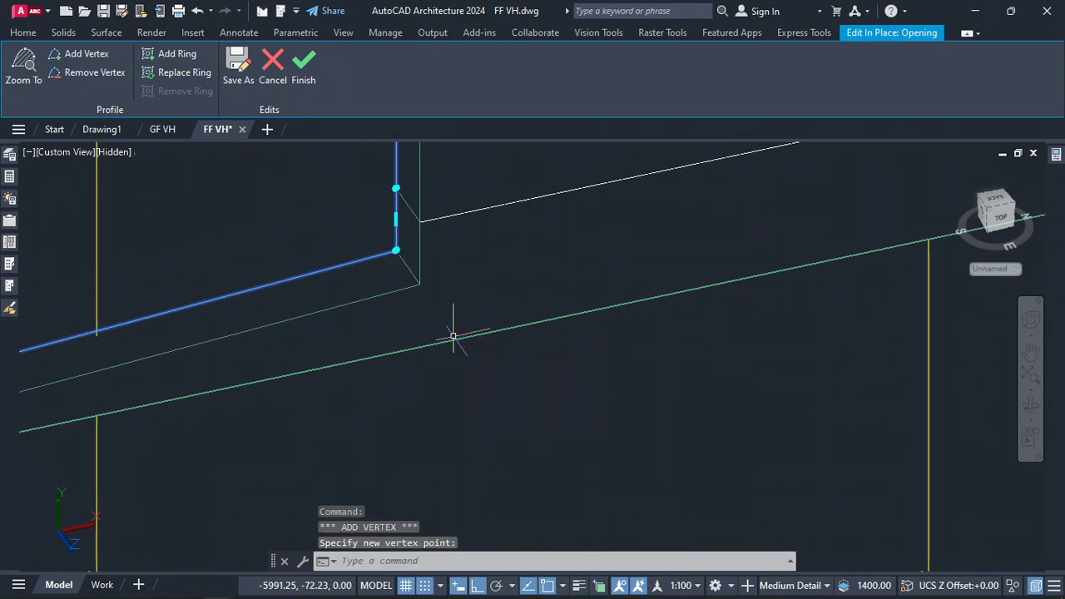
Move the new vertex down onto the lower corner of the traced facade pattern
scroll(452, 336, down, 3)
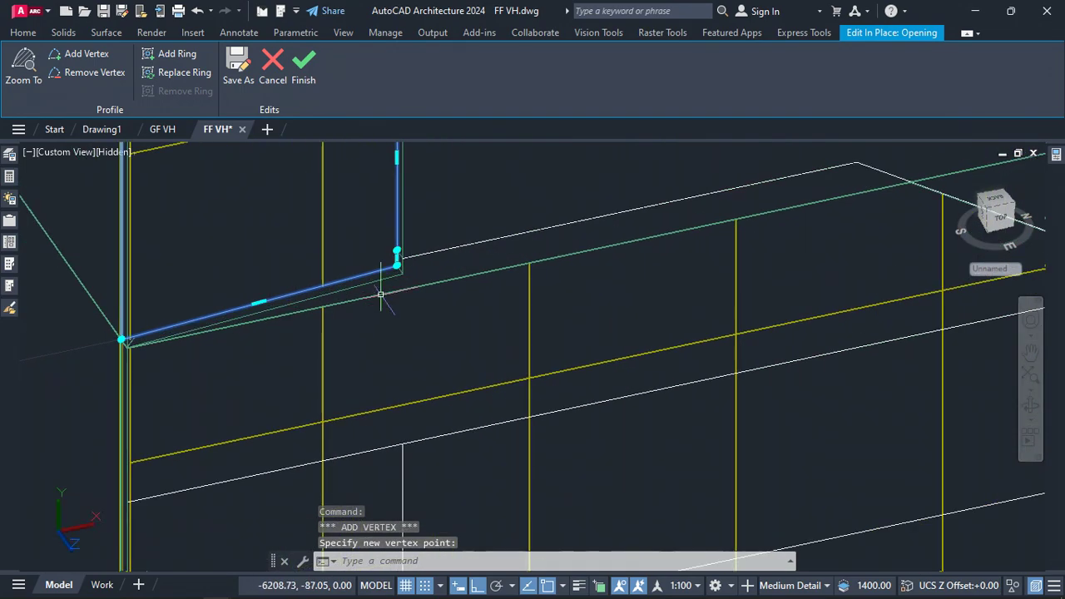
click(397, 264)
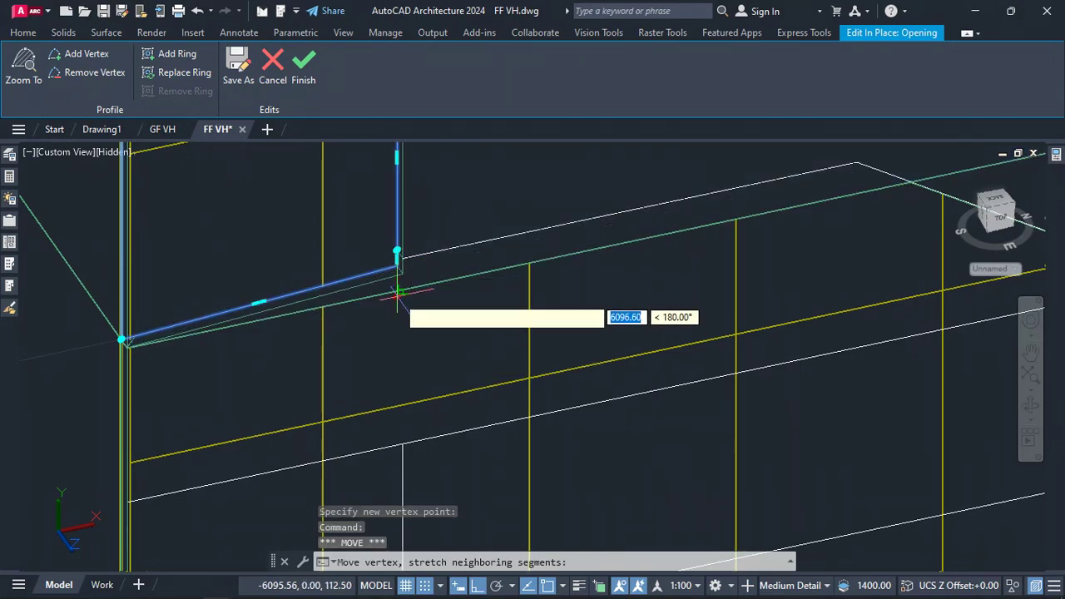
scroll(397, 292, up, 2)
click(398, 285)
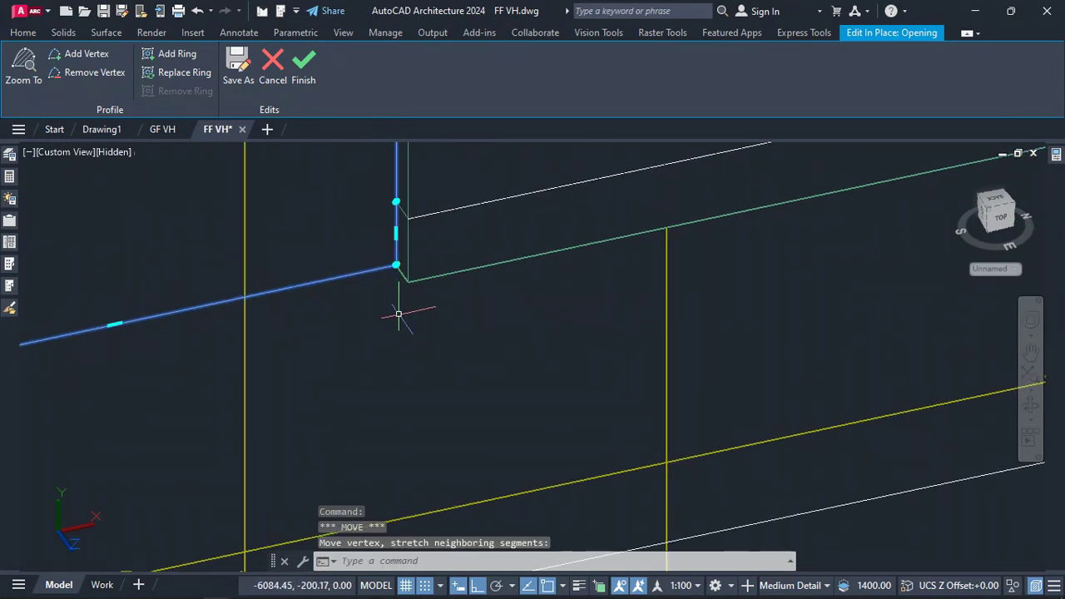
Add a vertex on the profile's short vertical edge and place it at the traced pattern's inner corner
scroll(358, 310, down, 3)
scroll(366, 297, down, 3)
scroll(368, 287, up, 3)
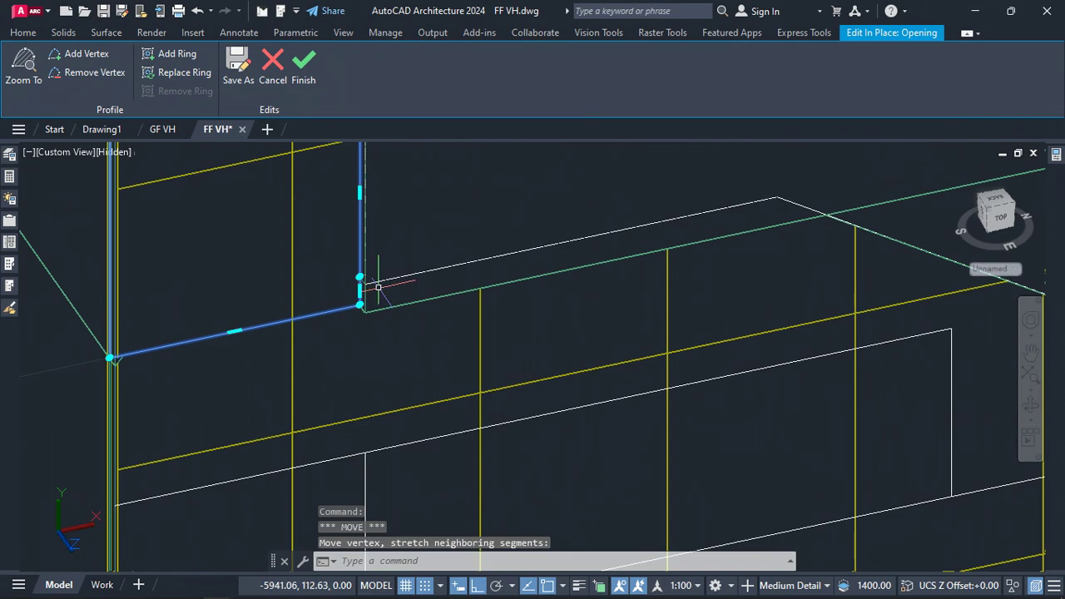
scroll(378, 282, up, 5)
scroll(352, 295, up, 3)
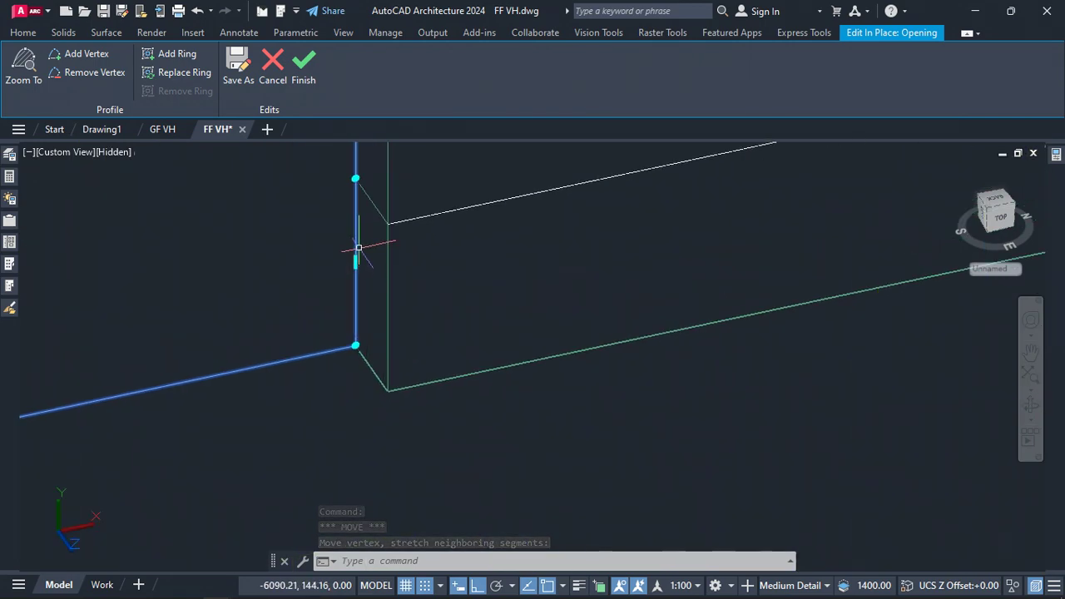
mouse_move(355, 262)
click(416, 307)
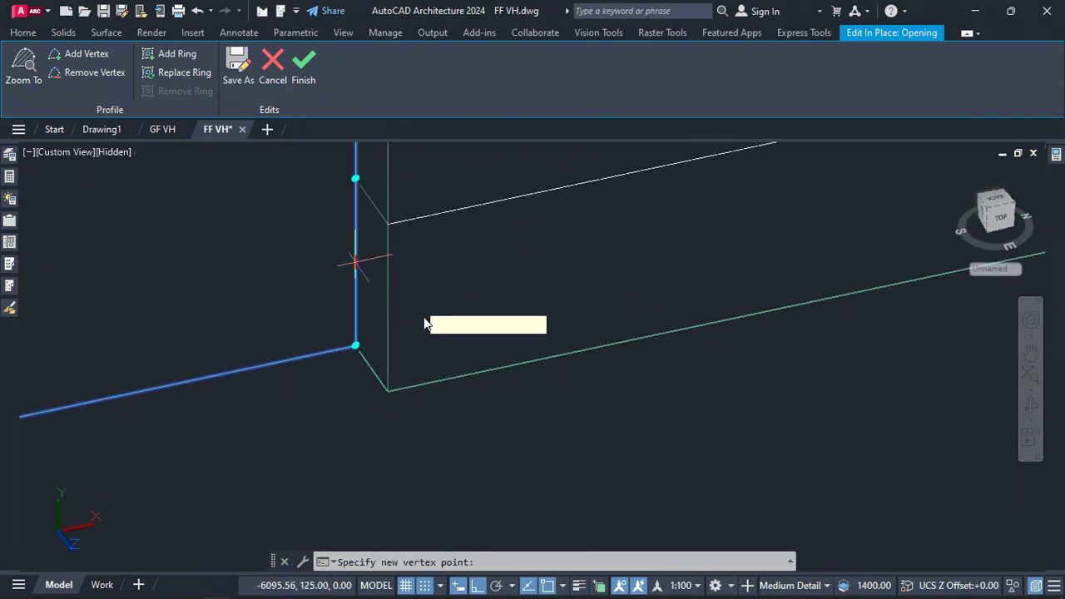
scroll(357, 331, down, 4)
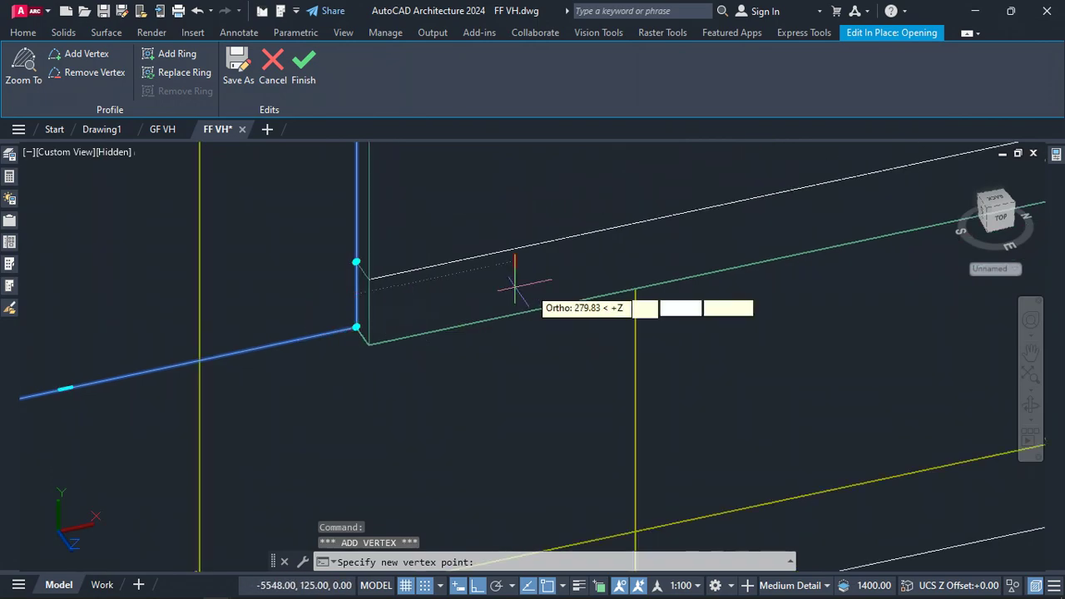
scroll(529, 275, down, 4)
scroll(365, 343, down, 4)
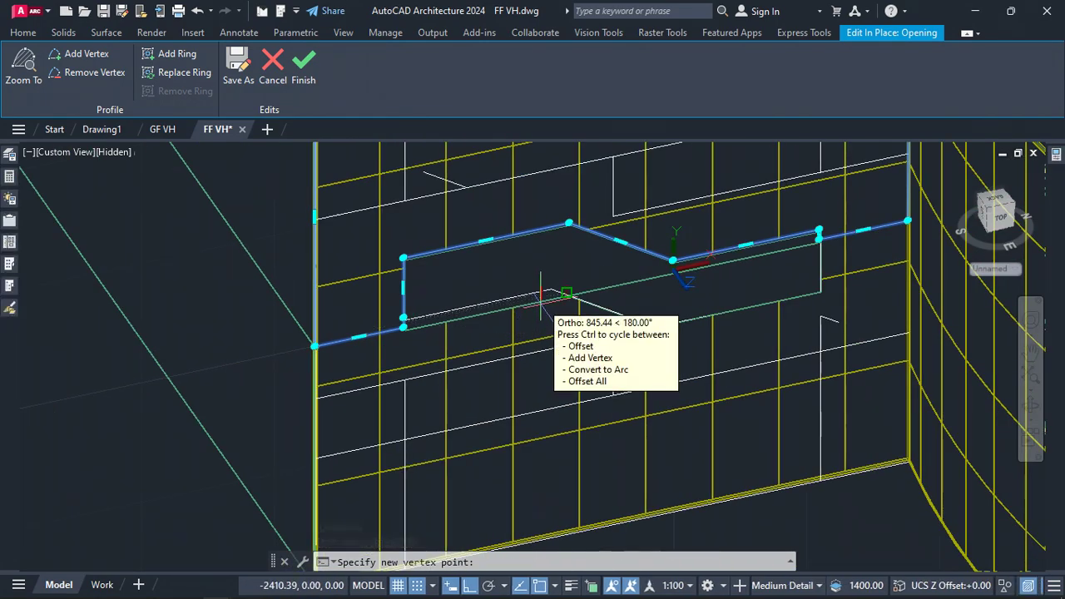
scroll(541, 295, up, 4)
click(570, 265)
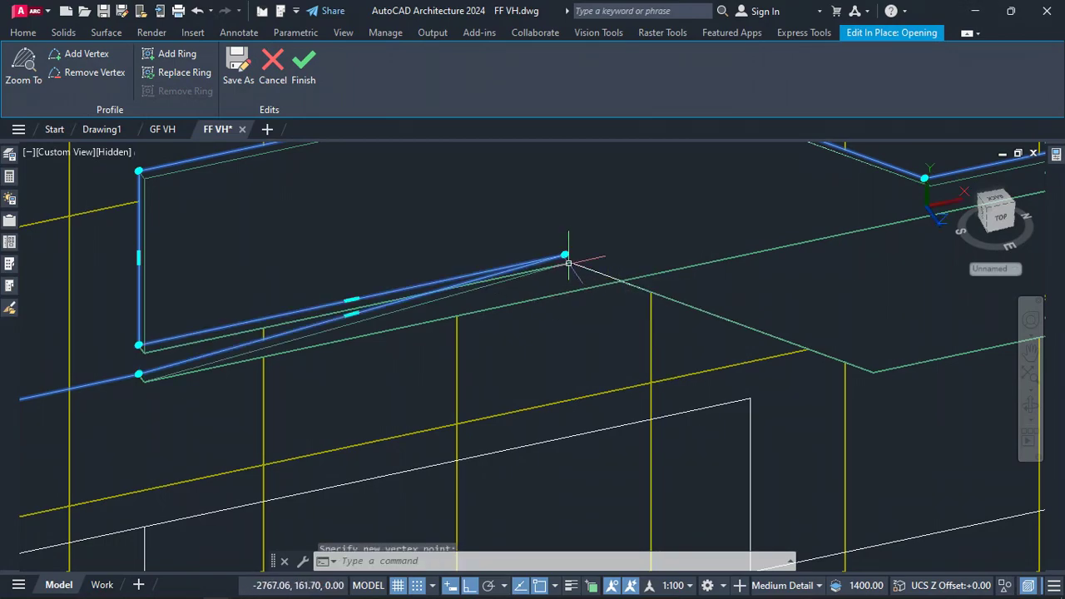
Add another vertex on the profile's lower edge and snap it to the next corner of the traced pattern
scroll(376, 351, up, 3)
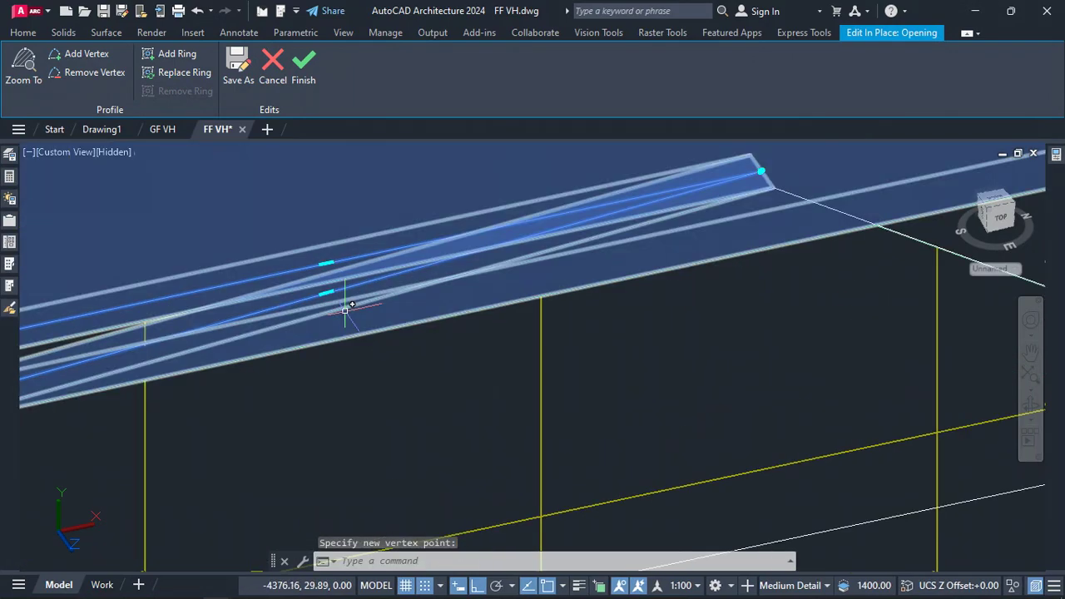
right_click(330, 295)
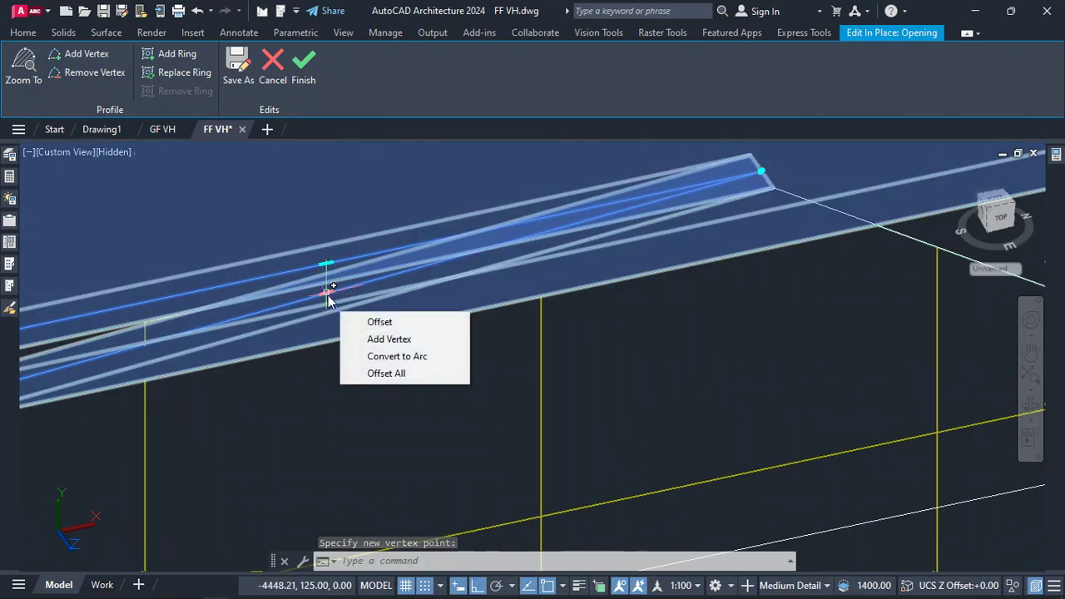
click(398, 340)
scroll(429, 337, down, 3)
scroll(508, 281, up, 3)
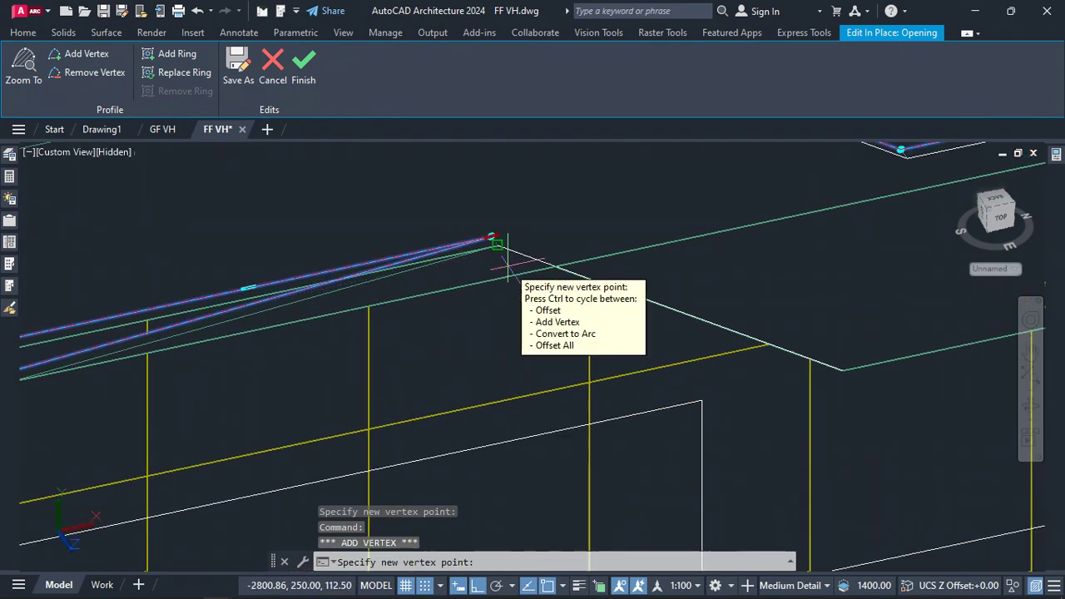
click(573, 265)
scroll(628, 231, down, 3)
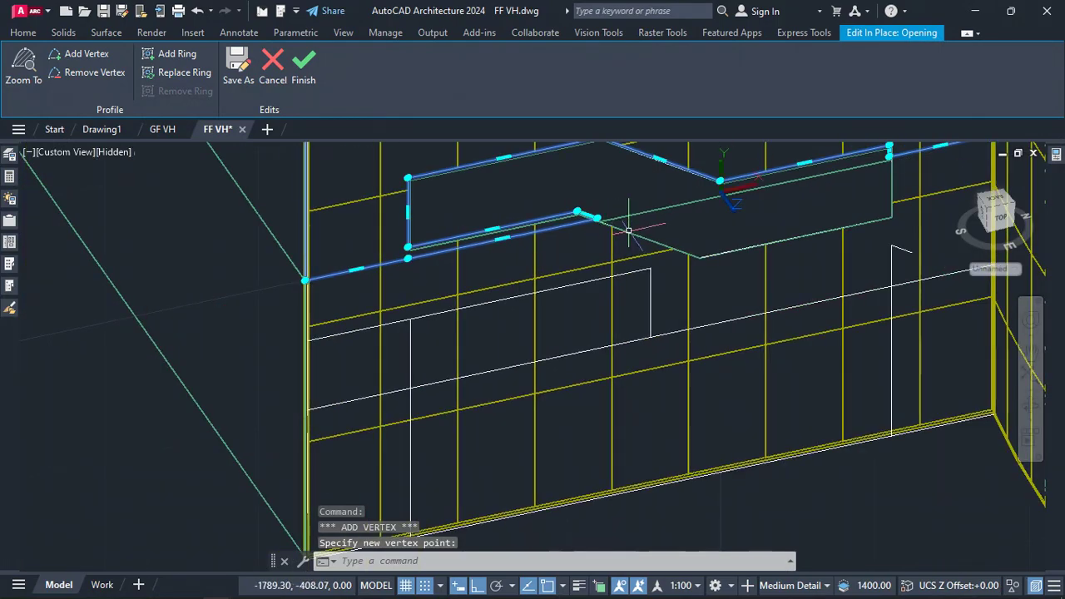
key(Escape)
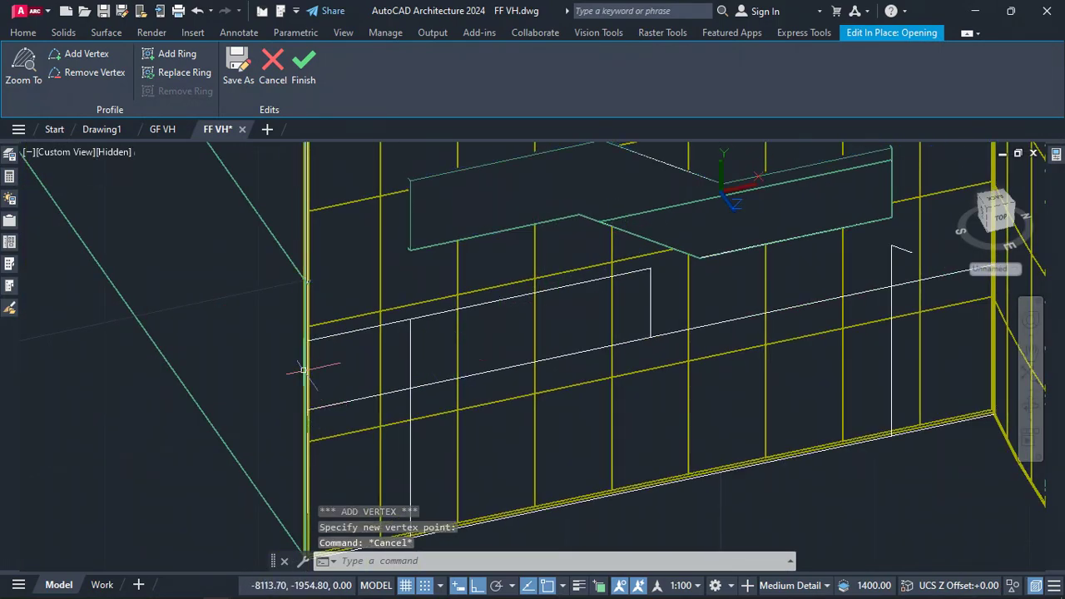
Finish the in-place opening edit and save the first-floor drawing
scroll(505, 325, down, 4)
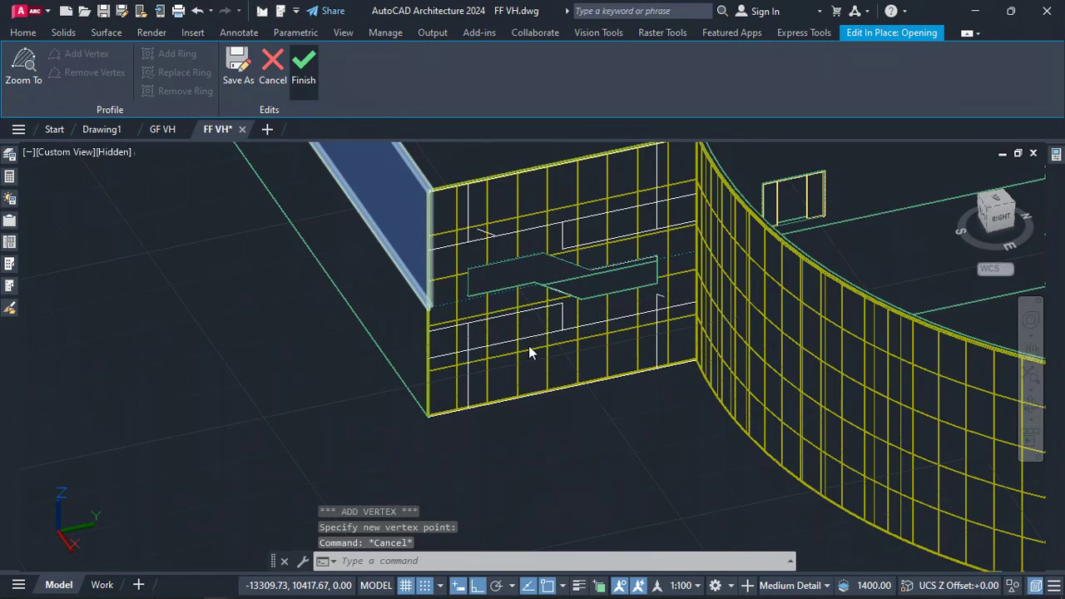
click(304, 67)
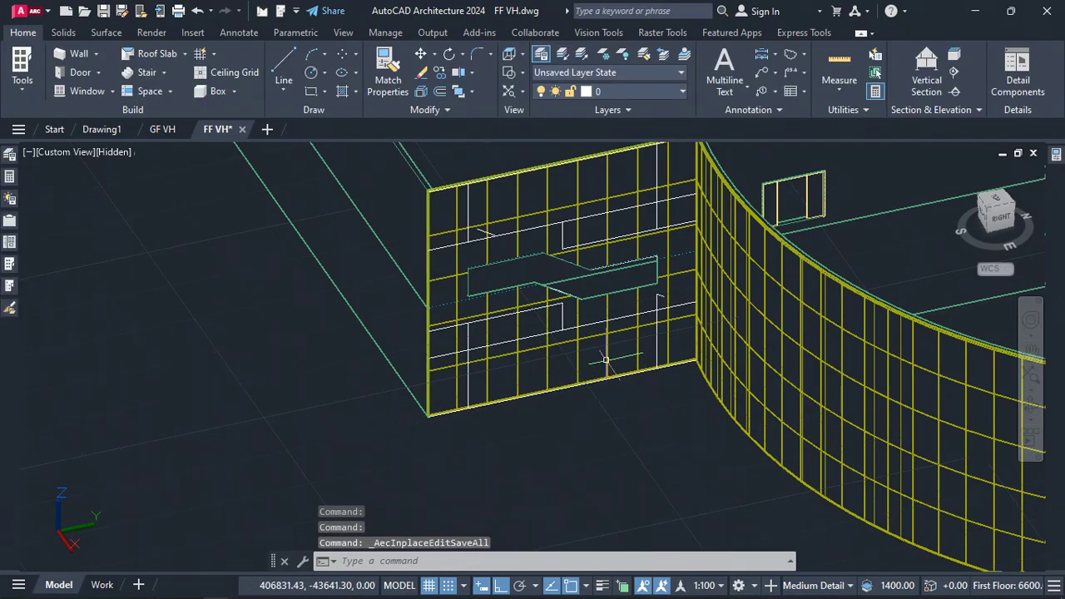
scroll(575, 247, up, 5)
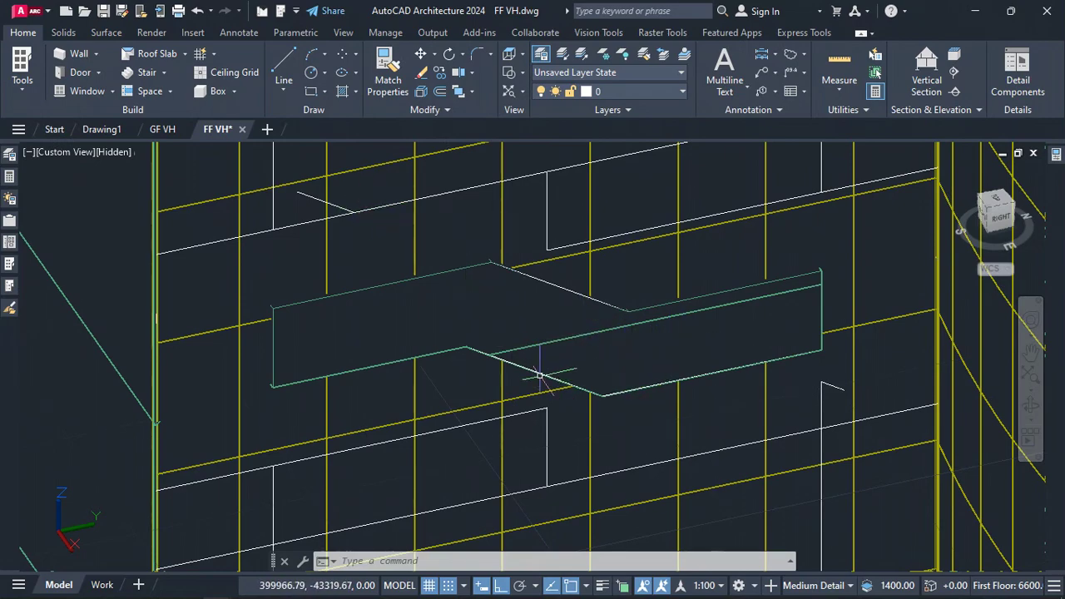
key(ctrl+s)
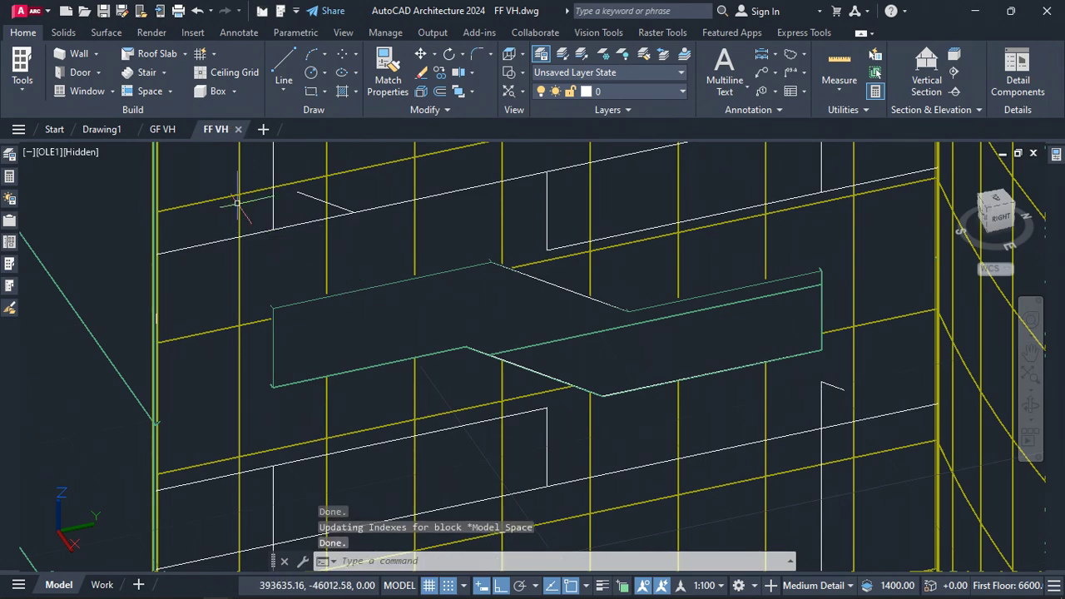
Switch to the ground-floor drawing and examine the reloaded first-floor facade opening
click(173, 128)
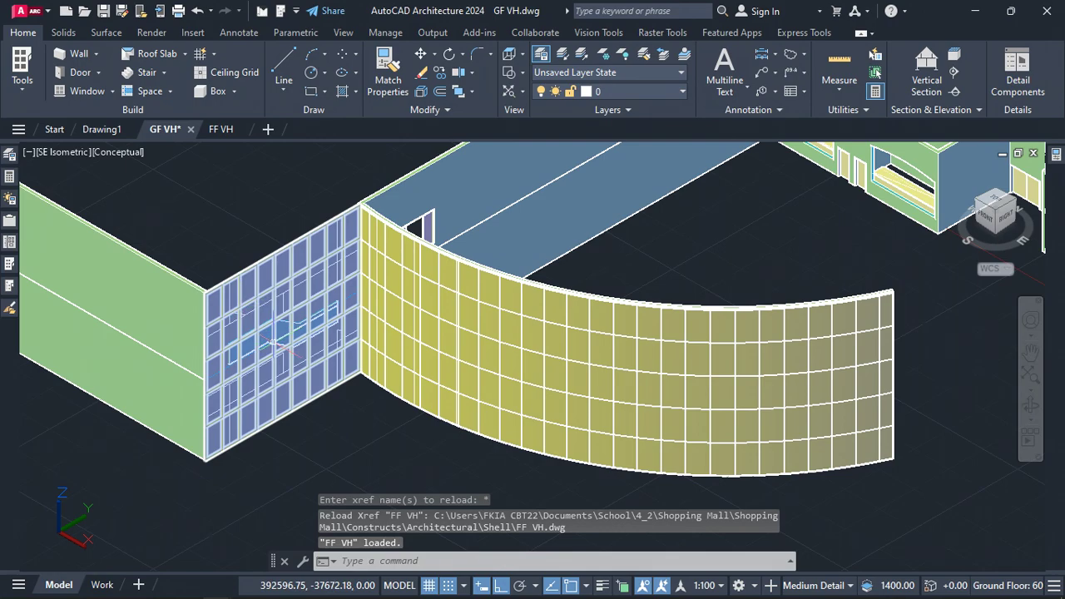
scroll(262, 343, up, 3)
scroll(283, 360, up, 3)
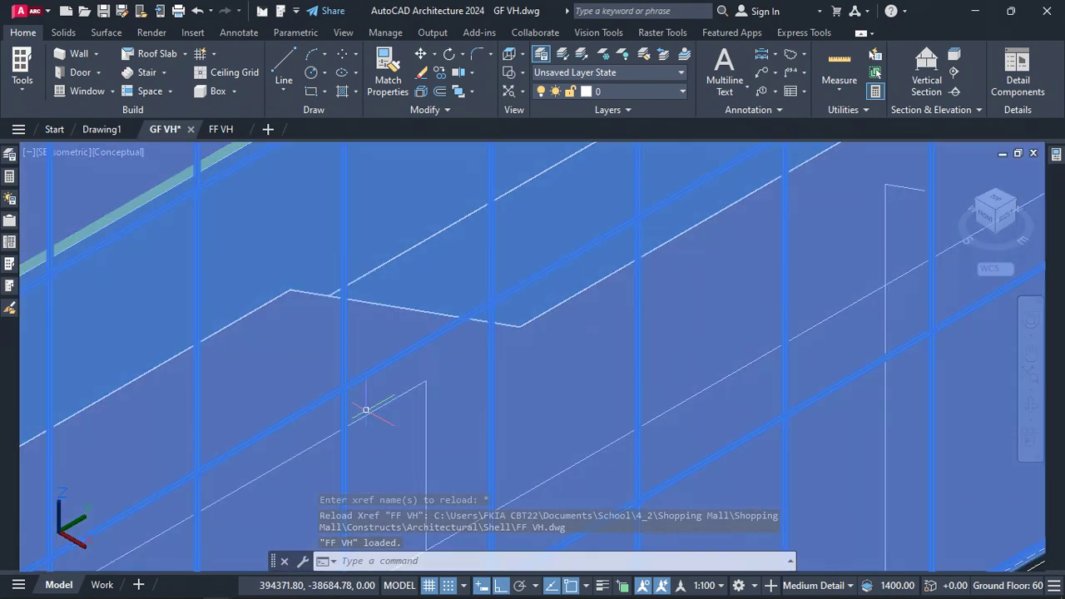
click(366, 410)
key(Escape)
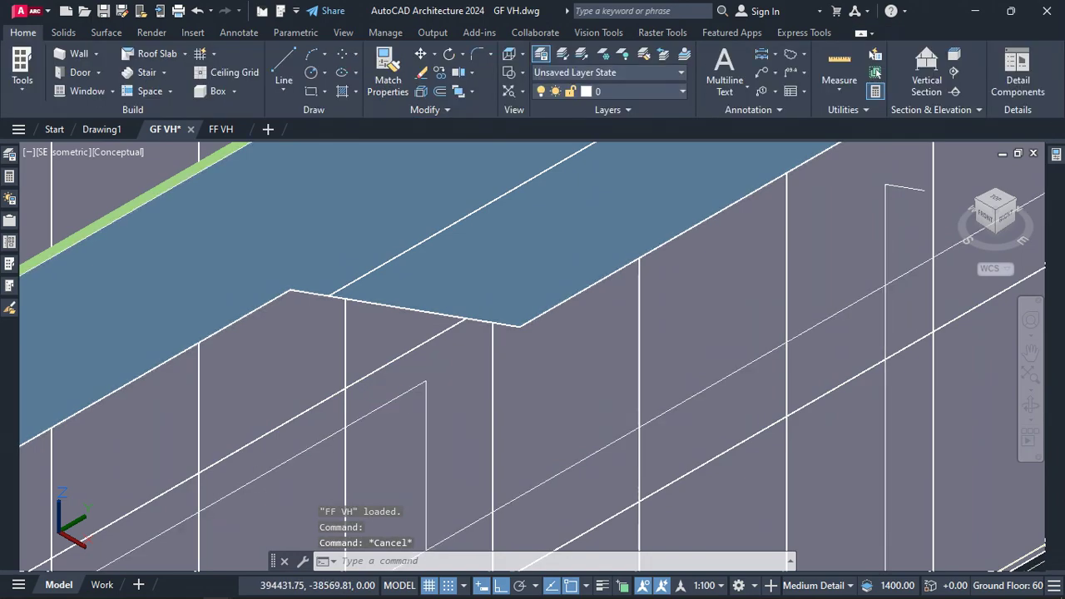
scroll(426, 328, down, 6)
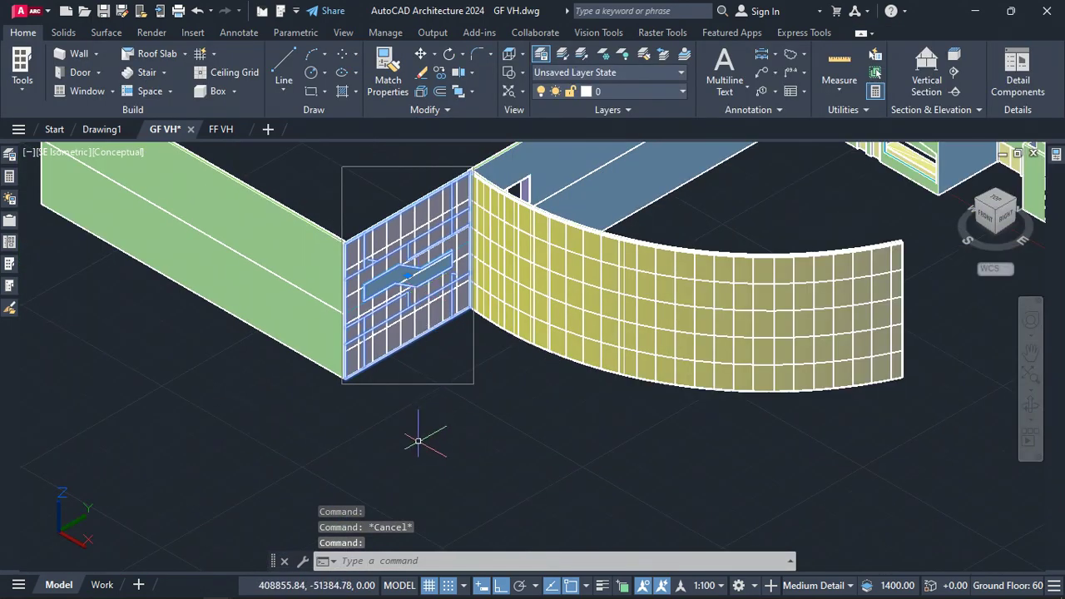
End object isolation and hide the selected first-floor curtain wall objects
right_click(417, 440)
mouse_move(540, 220)
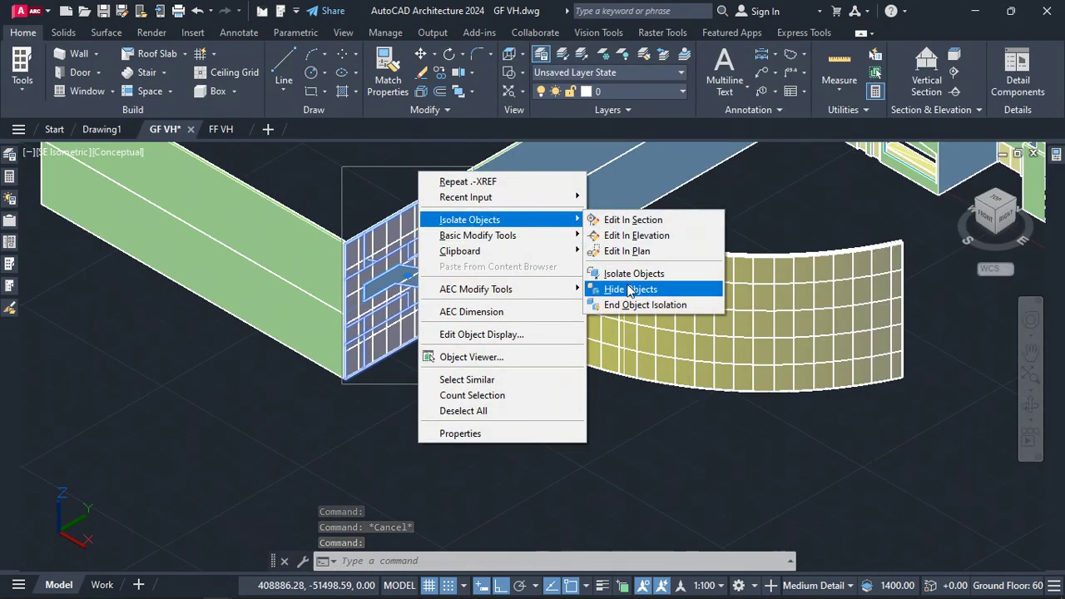
click(633, 304)
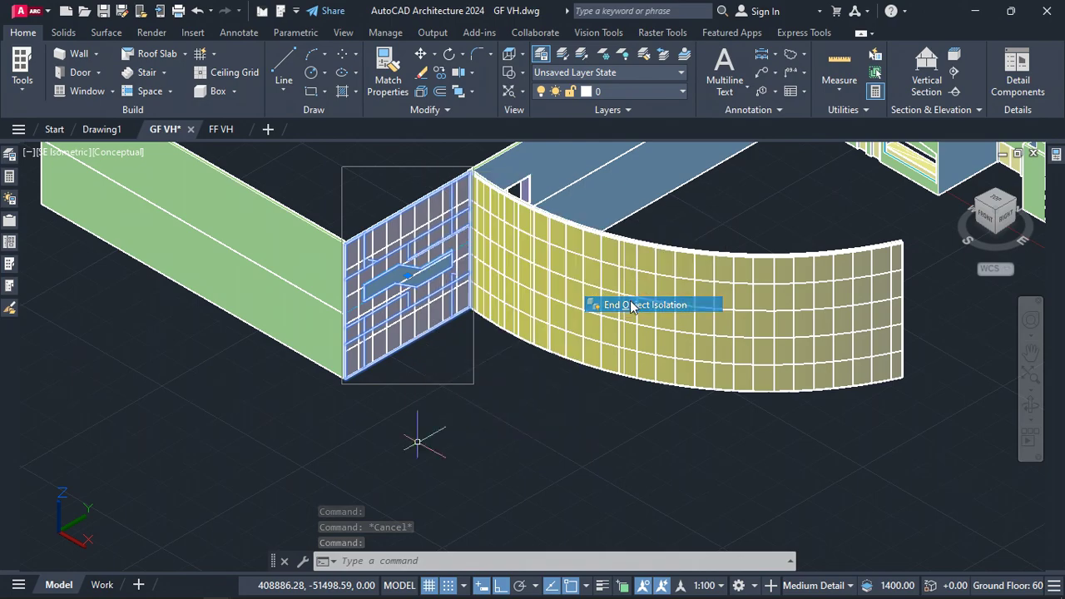
right_click(438, 405)
mouse_move(574, 176)
click(653, 244)
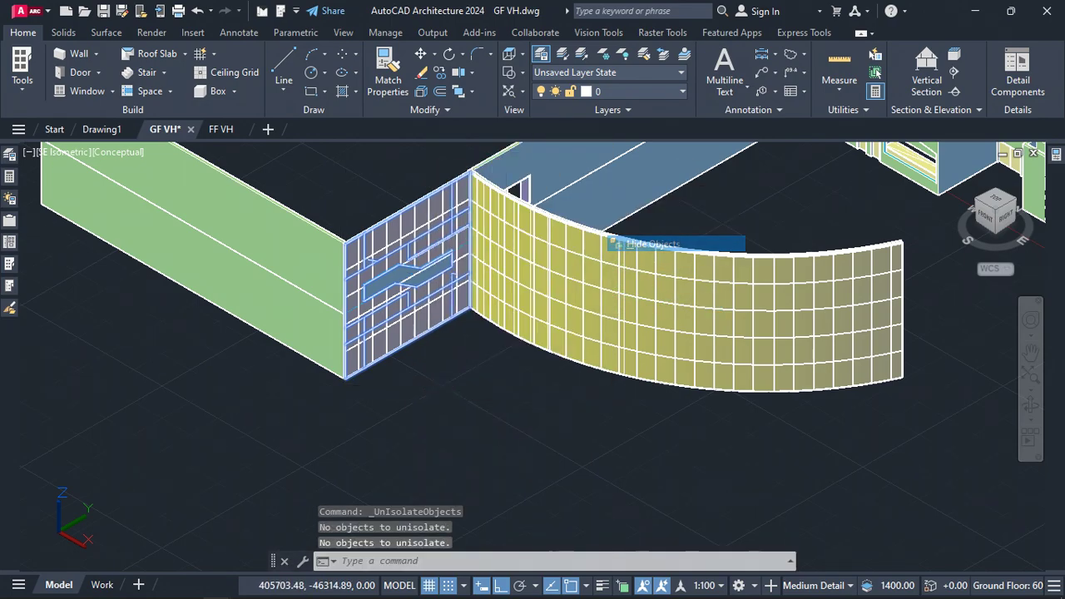
Inspect the new opening shape in the first-floor facade up close and from different angles
scroll(421, 238, up, 4)
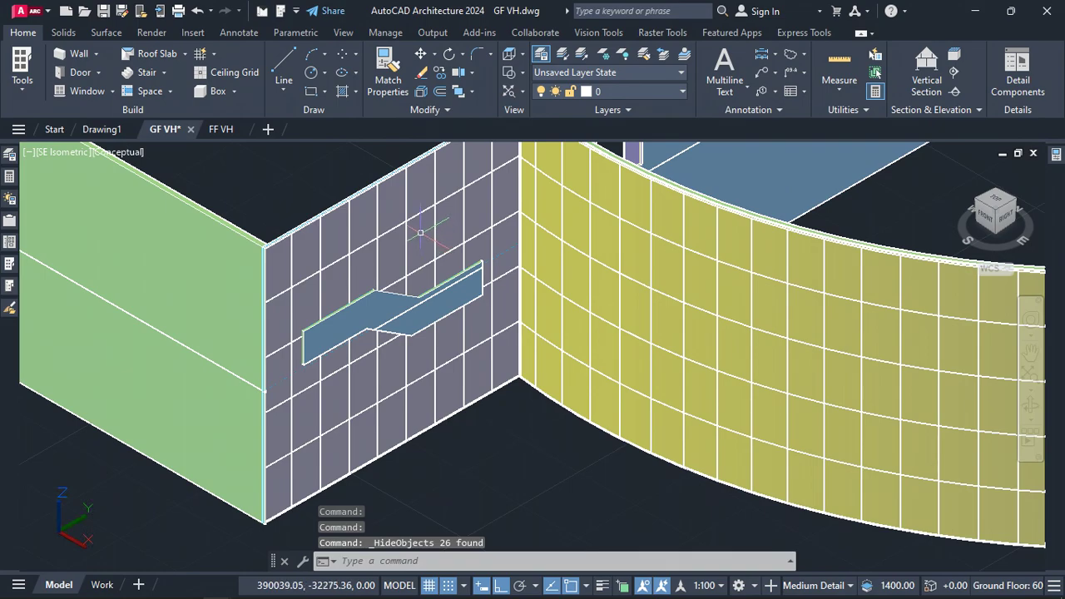
key(Escape)
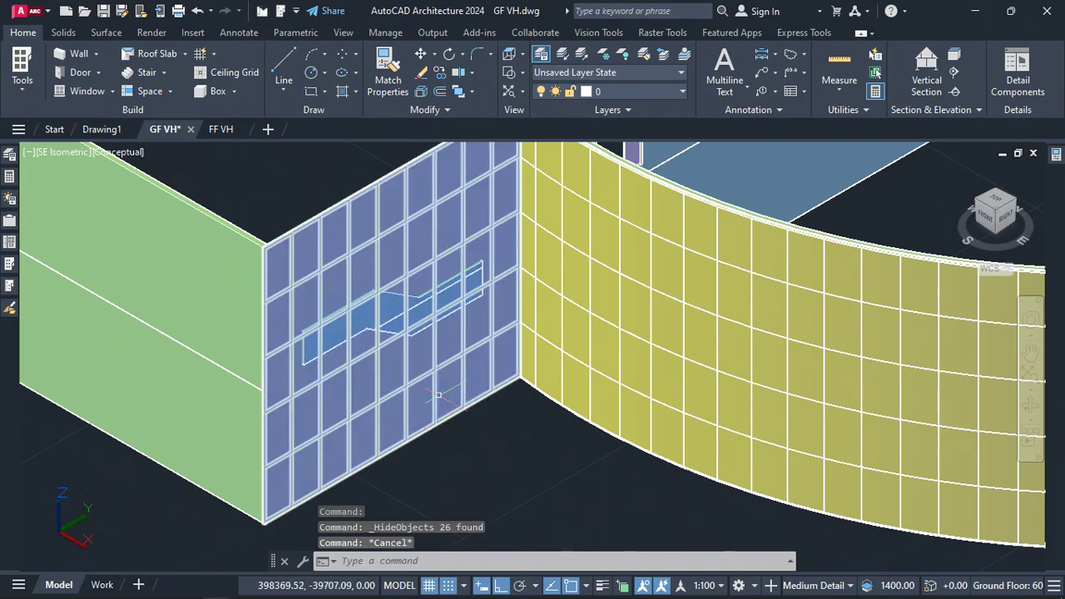
scroll(391, 264, up, 3)
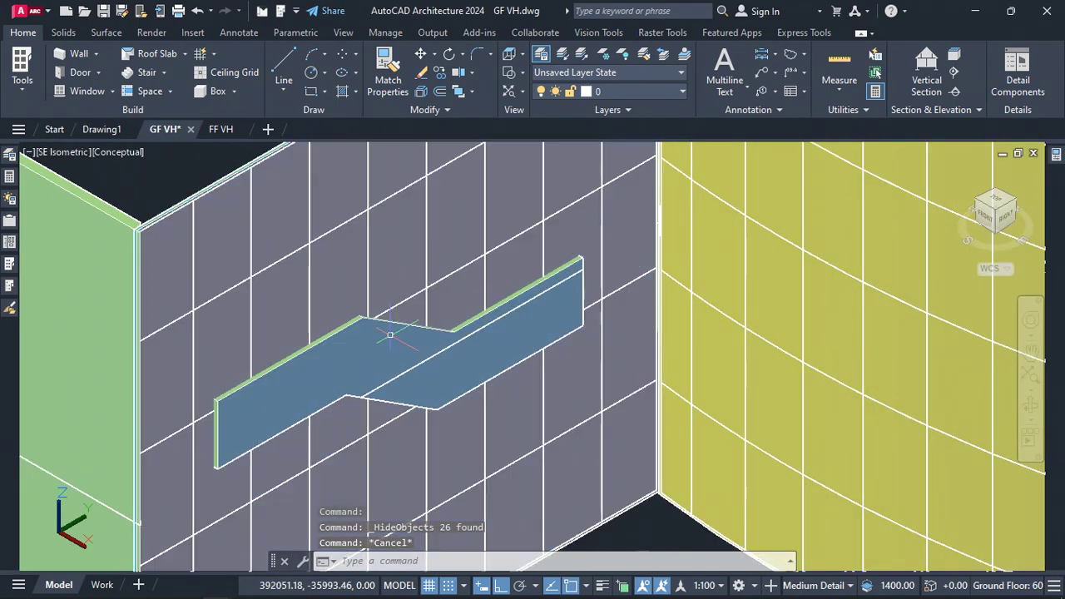
click(480, 362)
key(Escape)
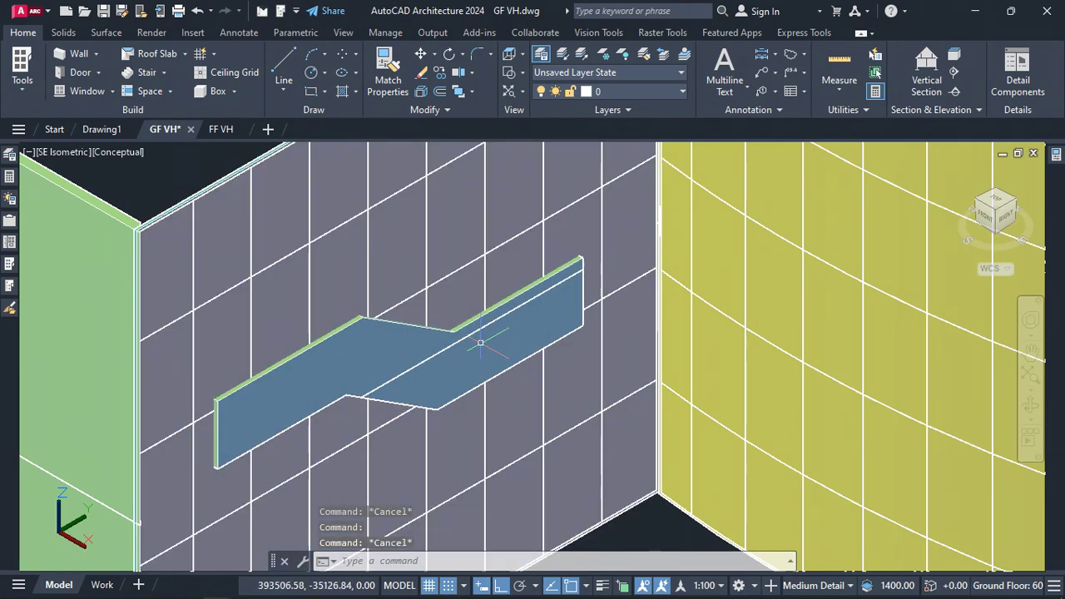
scroll(470, 306, down, 5)
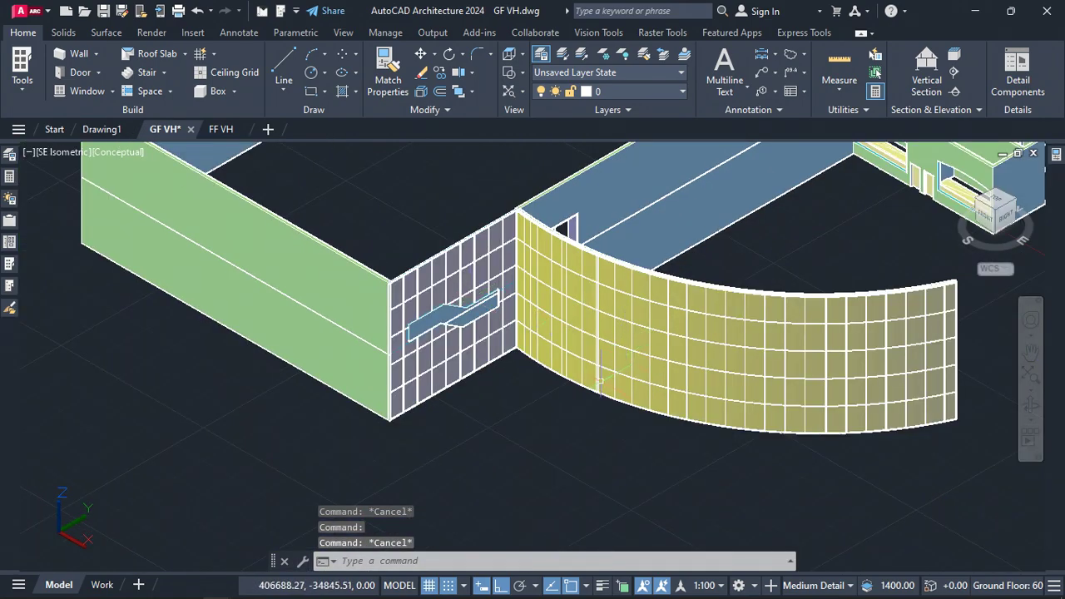
click(1030, 407)
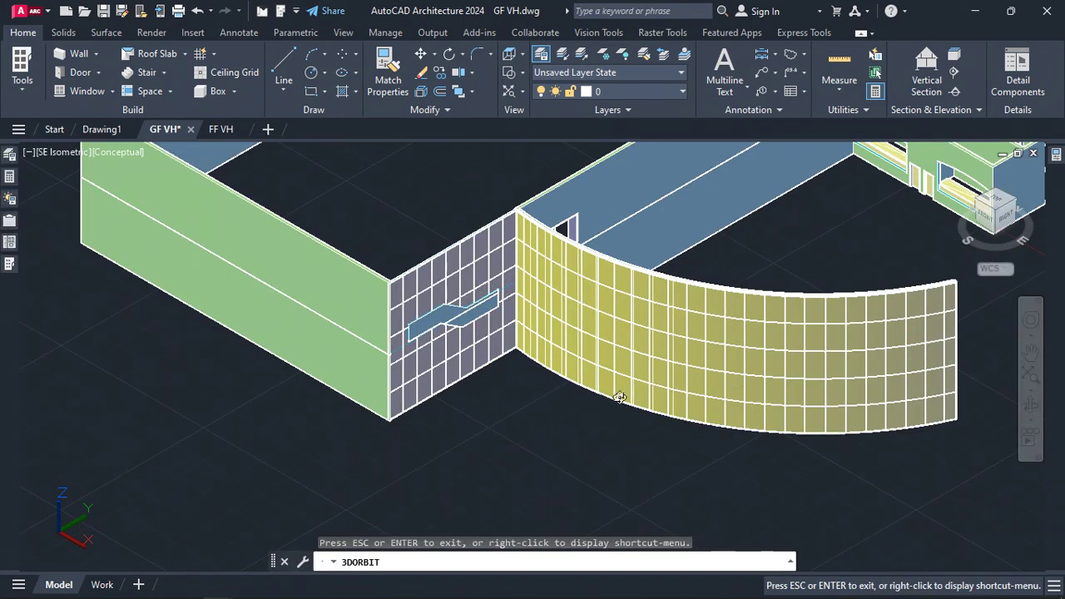
drag(580, 397, 546, 397)
scroll(475, 225, up, 2)
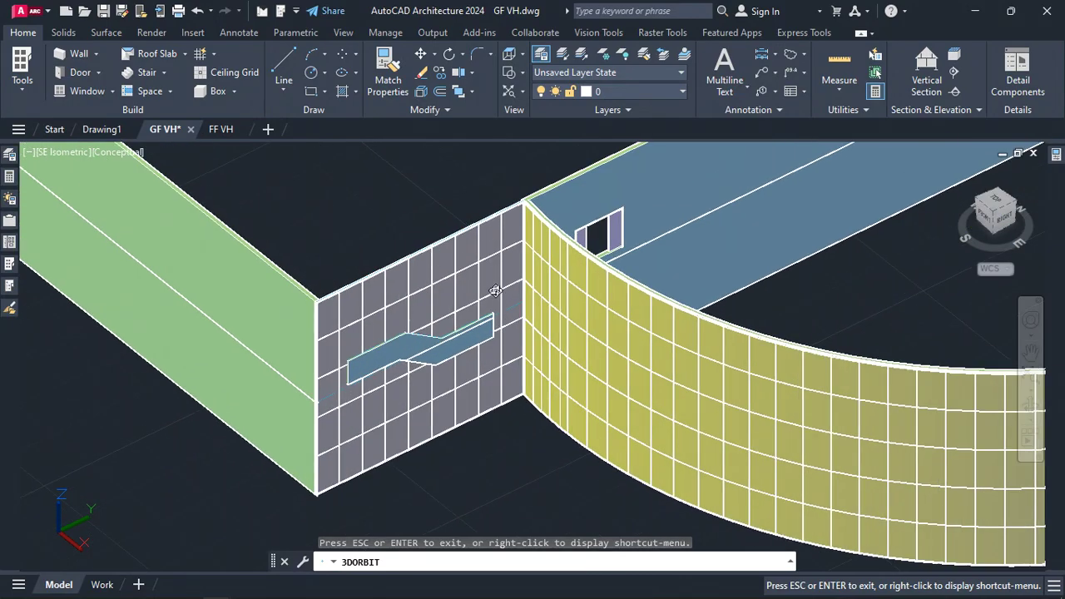
mouse_move(429, 405)
mouse_down()
mouse_move(438, 440)
mouse_move(433, 420)
mouse_up()
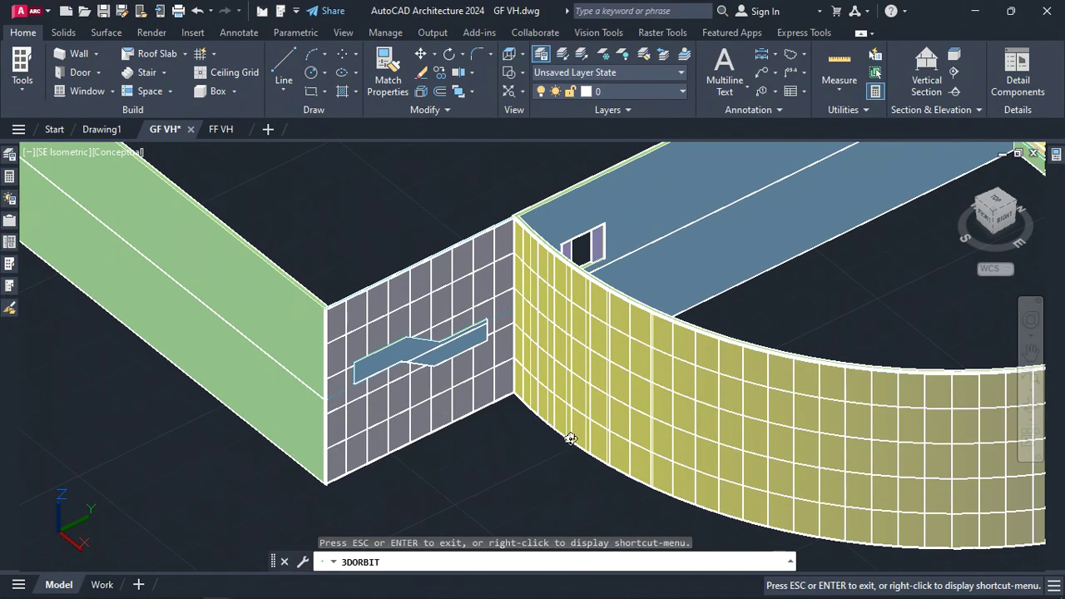
key(Escape)
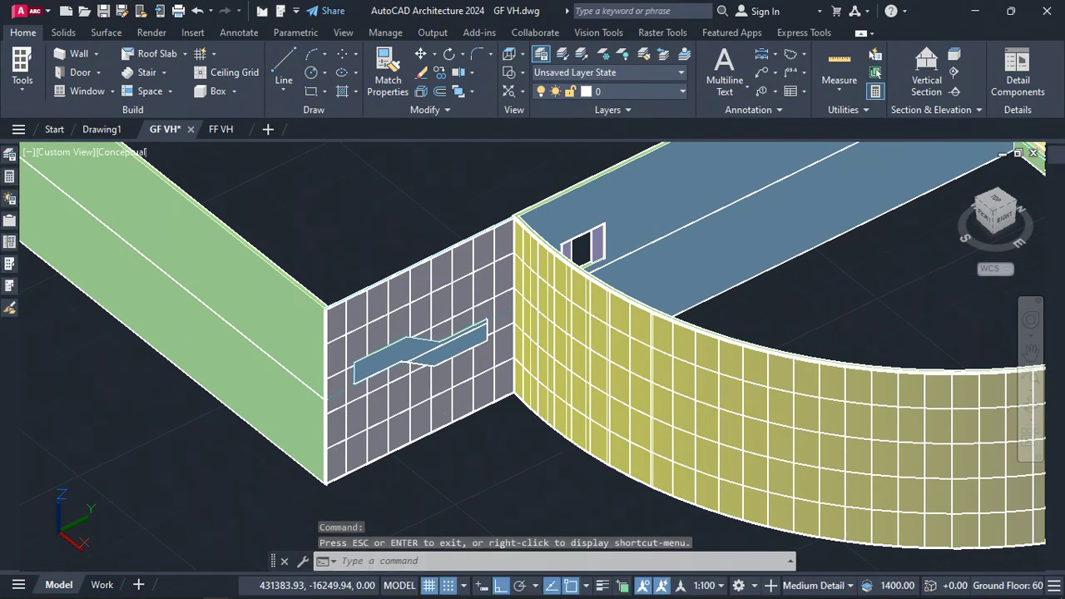